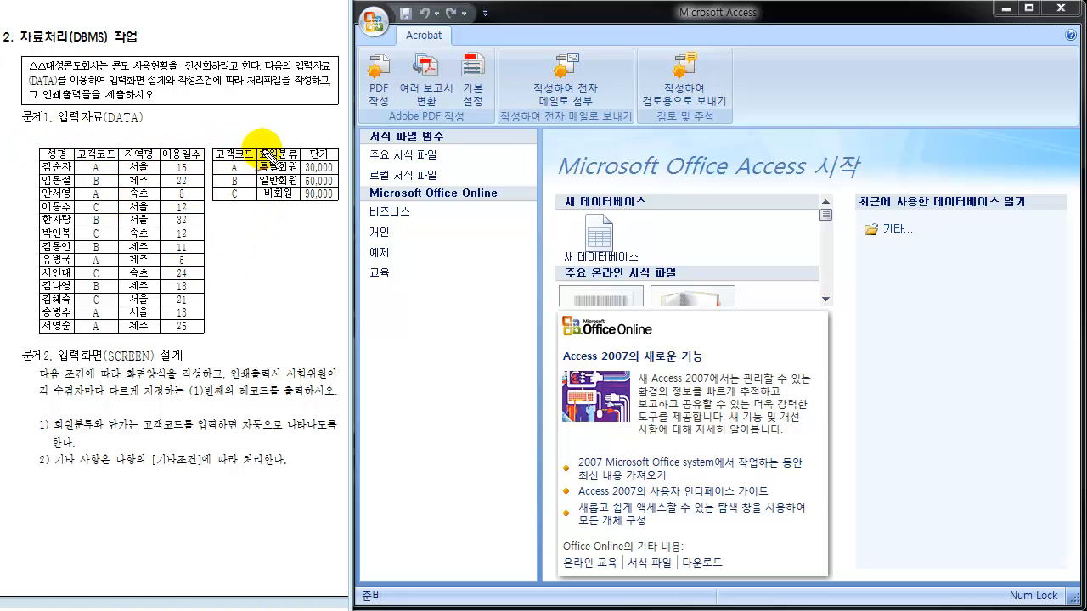
mouse_move(37, 129)
mouse_down()
mouse_move(57, 130)
mouse_move(52, 146)
mouse_move(74, 140)
mouse_up()
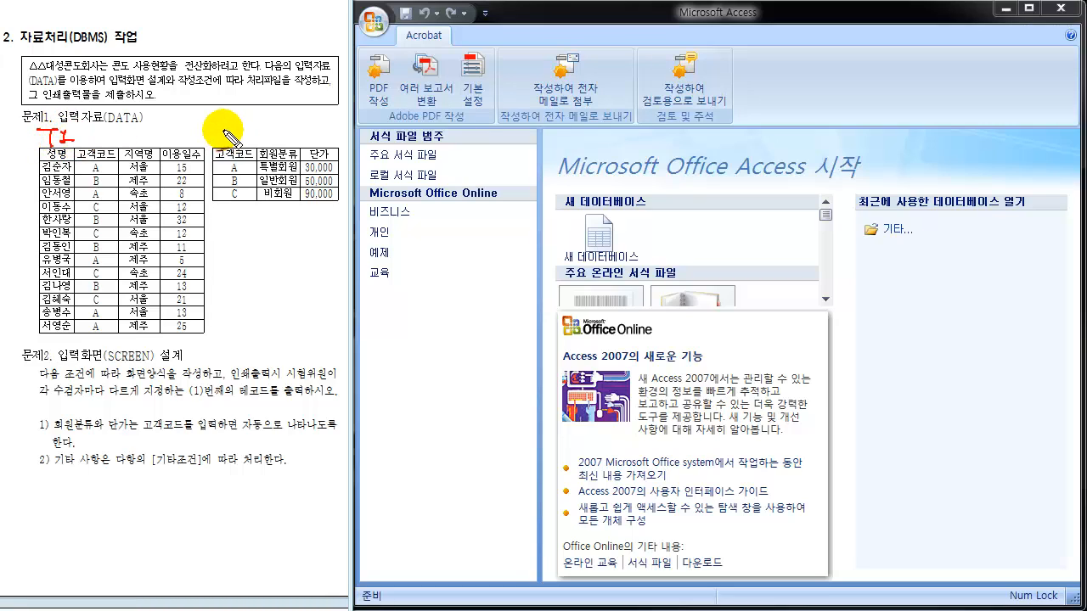
mouse_move(210, 129)
mouse_down()
mouse_move(230, 130)
mouse_move(219, 145)
mouse_move(246, 142)
mouse_up()
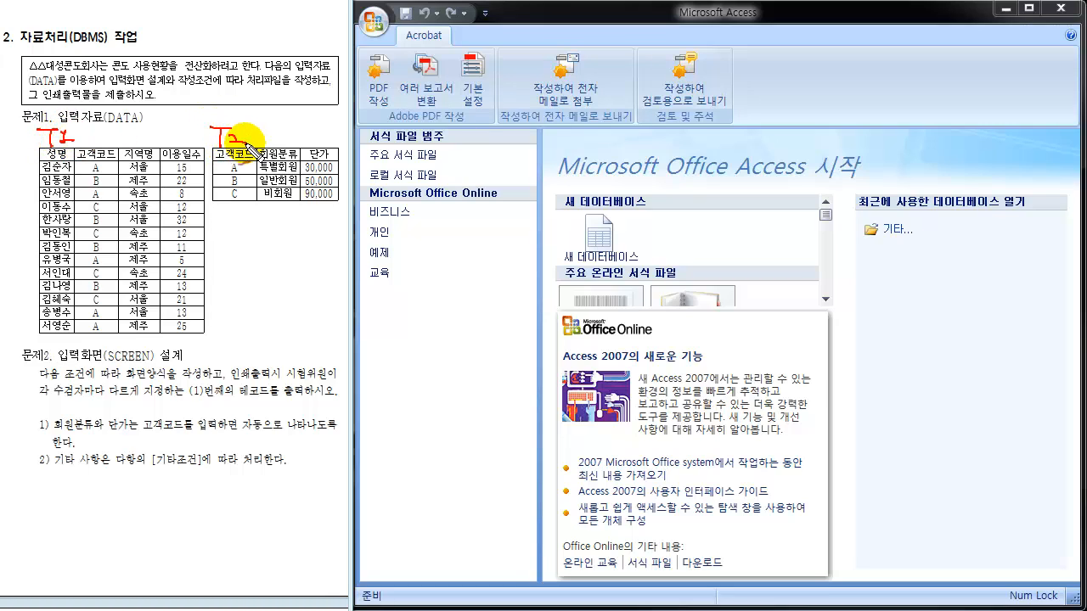
drag(17, 130, 33, 129)
drag(247, 126, 261, 119)
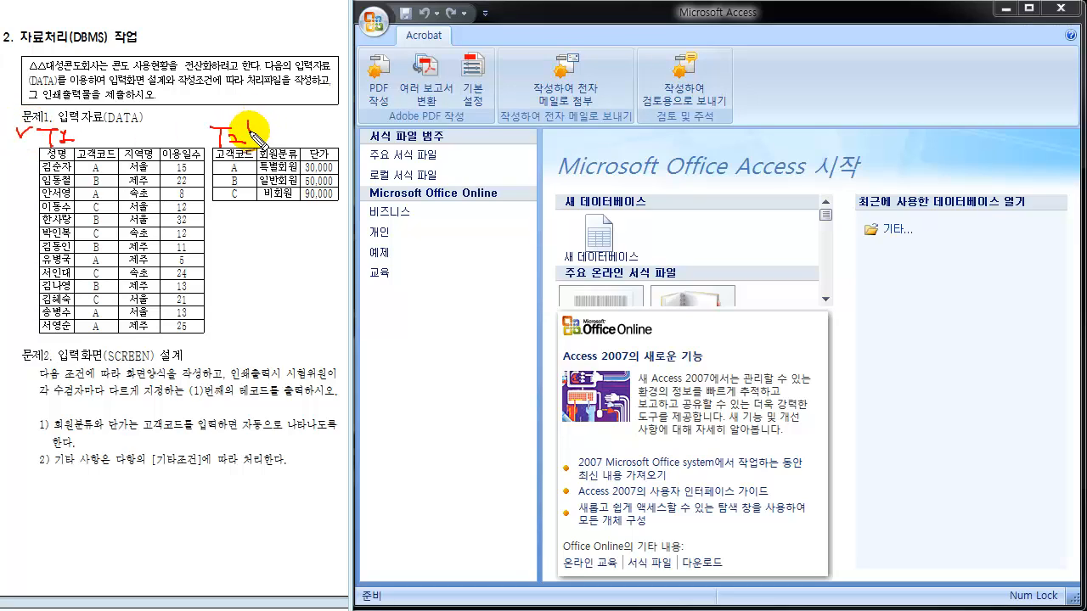
mouse_move(249, 238)
mouse_down()
mouse_move(202, 358)
mouse_move(109, 365)
mouse_move(174, 390)
mouse_move(182, 420)
mouse_move(170, 539)
mouse_up()
mouse_move(170, 539)
mouse_down()
mouse_move(217, 515)
mouse_move(255, 515)
mouse_up()
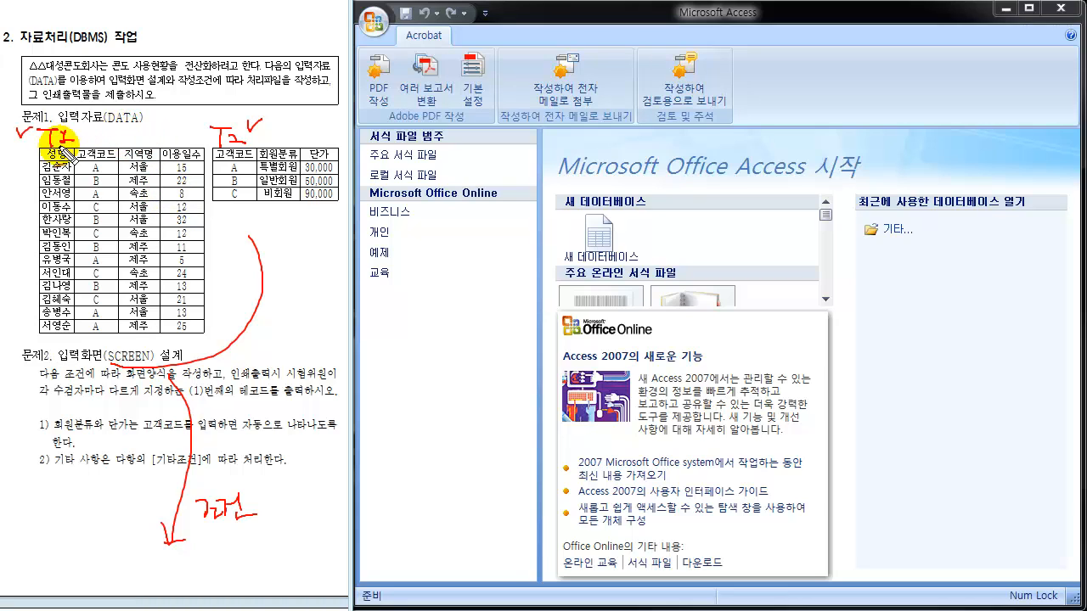
mouse_move(63, 149)
mouse_down()
mouse_move(41, 161)
mouse_move(26, 136)
mouse_move(38, 118)
mouse_up()
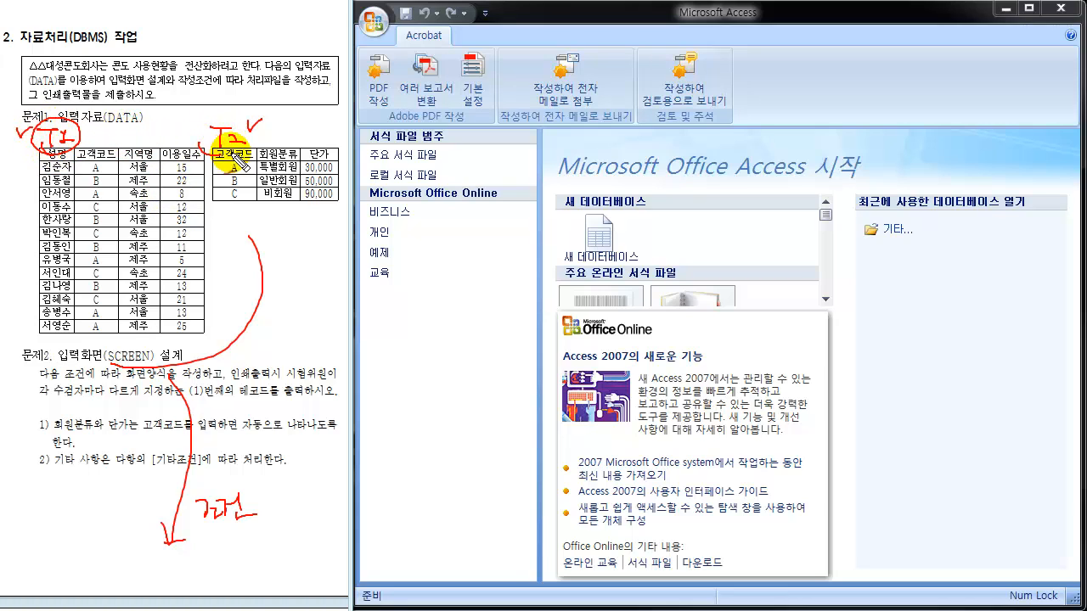
mouse_move(239, 158)
mouse_down()
mouse_move(188, 140)
mouse_move(215, 150)
mouse_up()
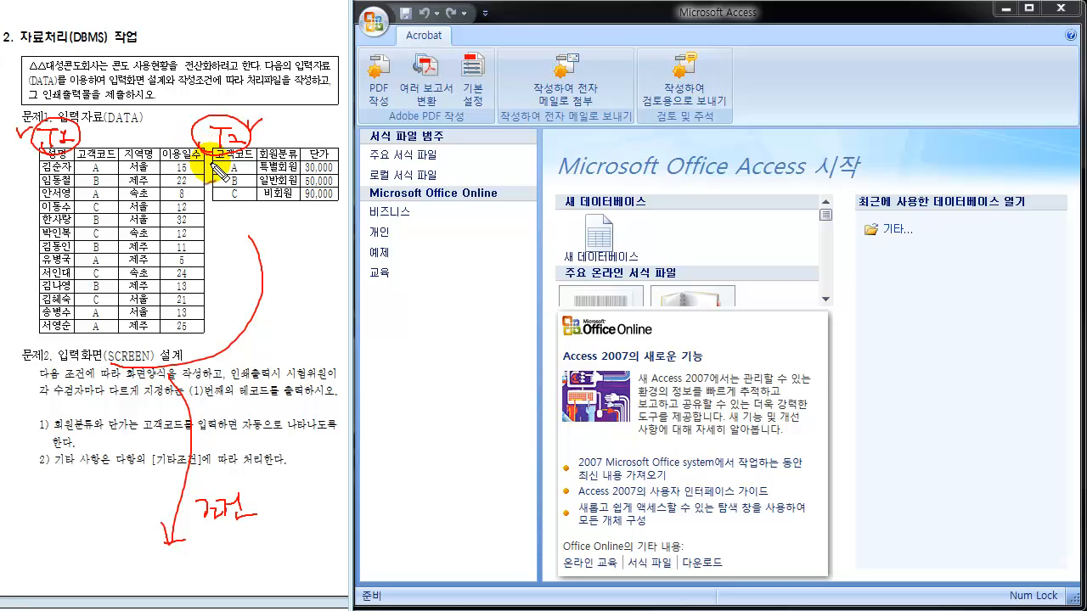
mouse_move(301, 126)
mouse_down()
mouse_move(340, 105)
mouse_move(378, 107)
mouse_up()
drag(369, 98, 371, 117)
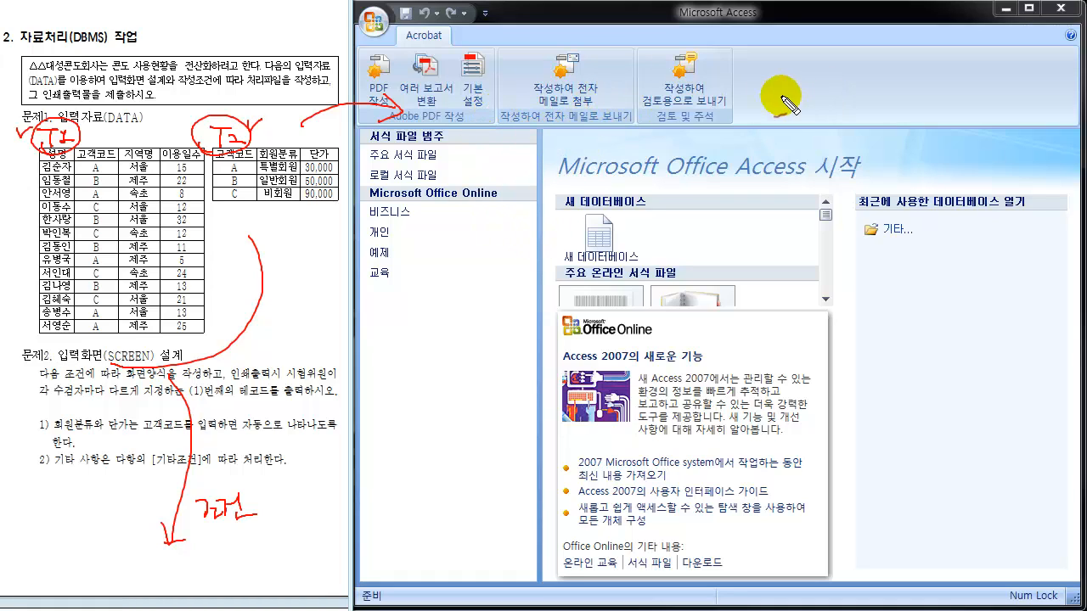
mouse_move(769, 89)
mouse_down()
mouse_move(793, 104)
mouse_move(825, 95)
mouse_move(810, 107)
mouse_up()
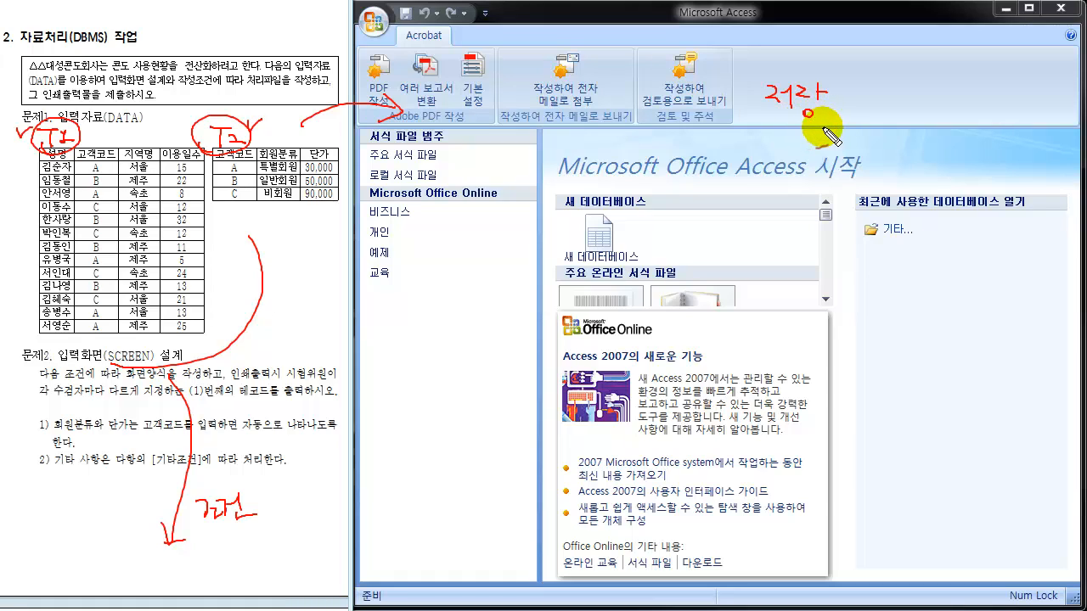
drag(762, 126, 821, 129)
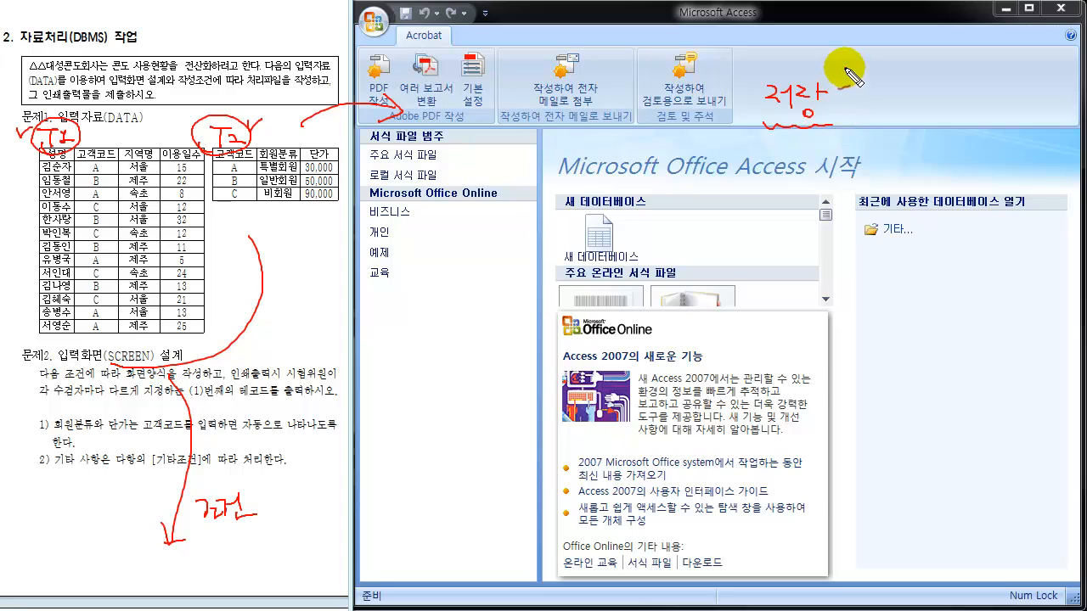
drag(843, 73, 861, 69)
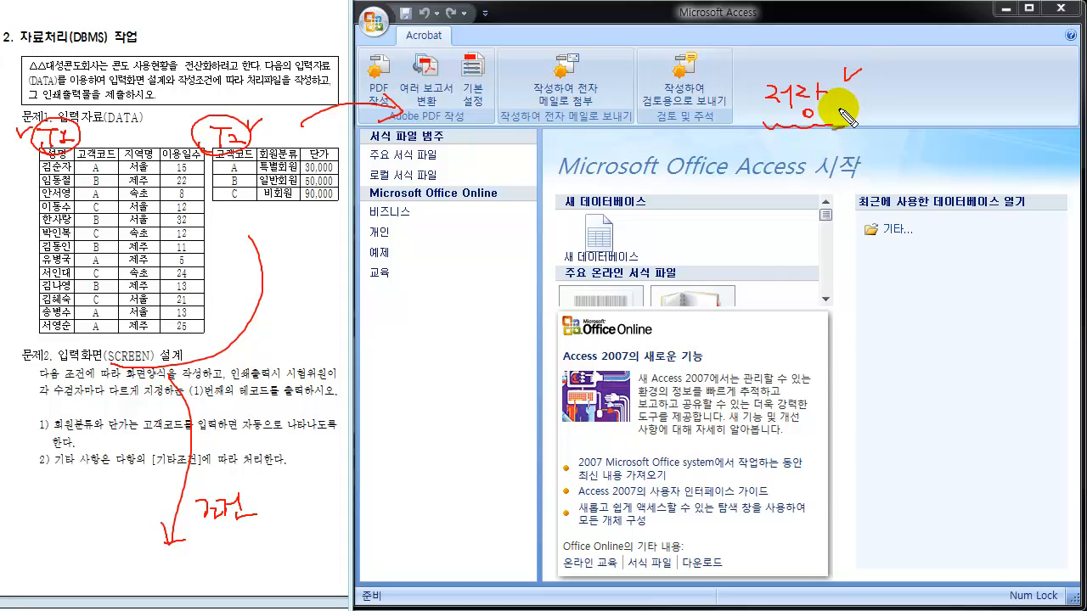
drag(752, 82, 766, 131)
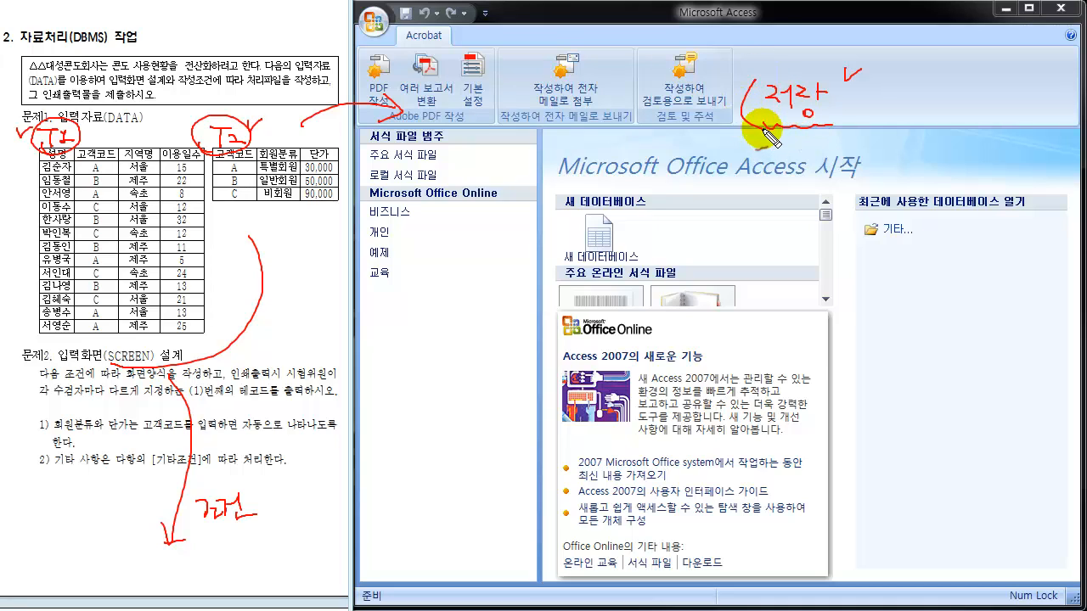
drag(832, 85, 838, 133)
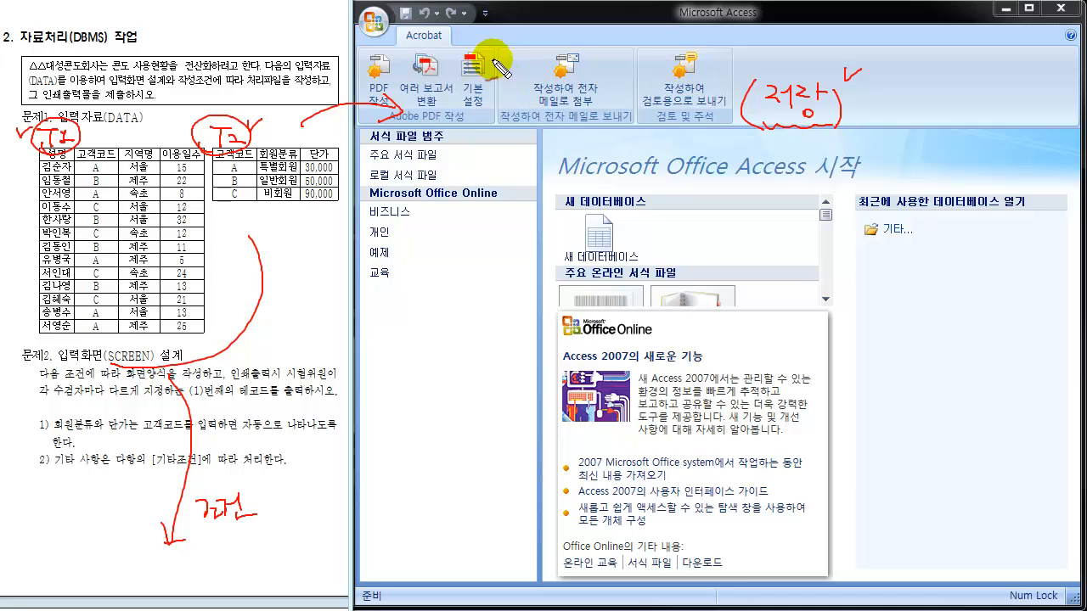
drag(399, 7, 412, 9)
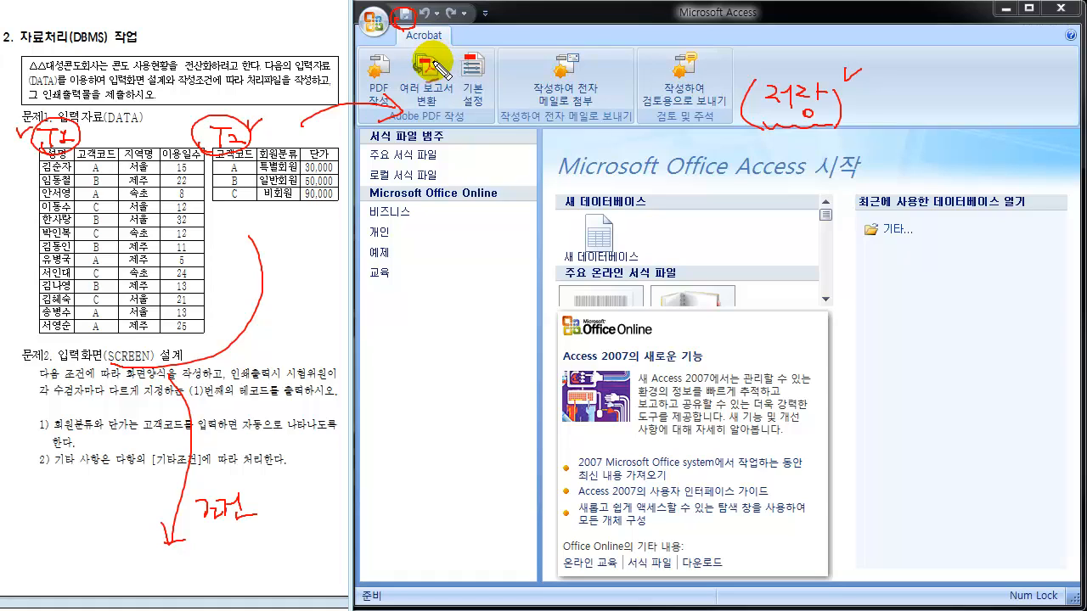
key(Escape)
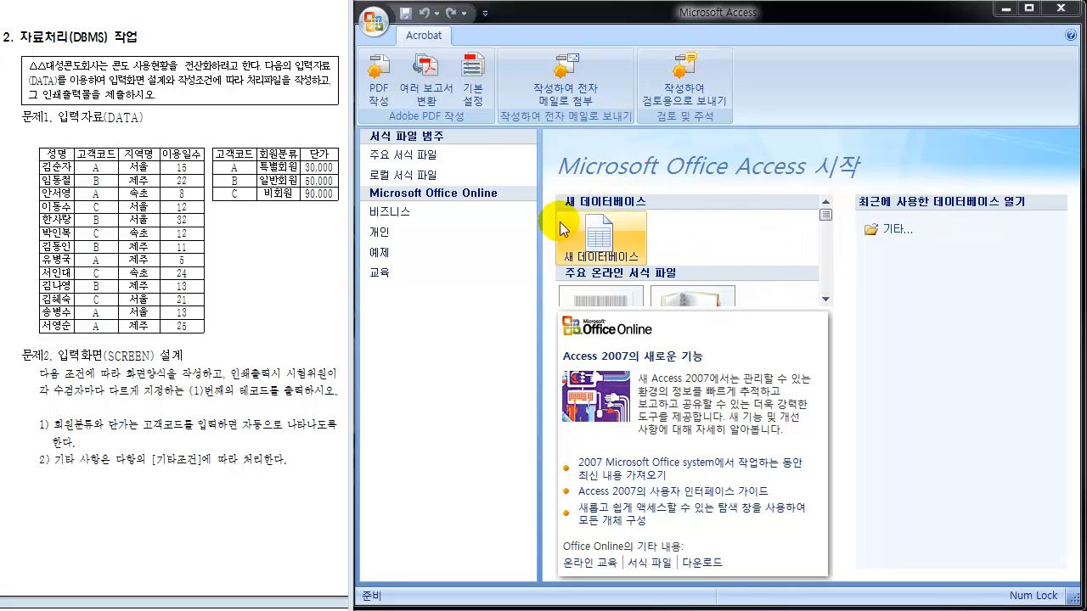
- Start a new blank database and name its file "액세스-" followed by the examinee's name
click(612, 251)
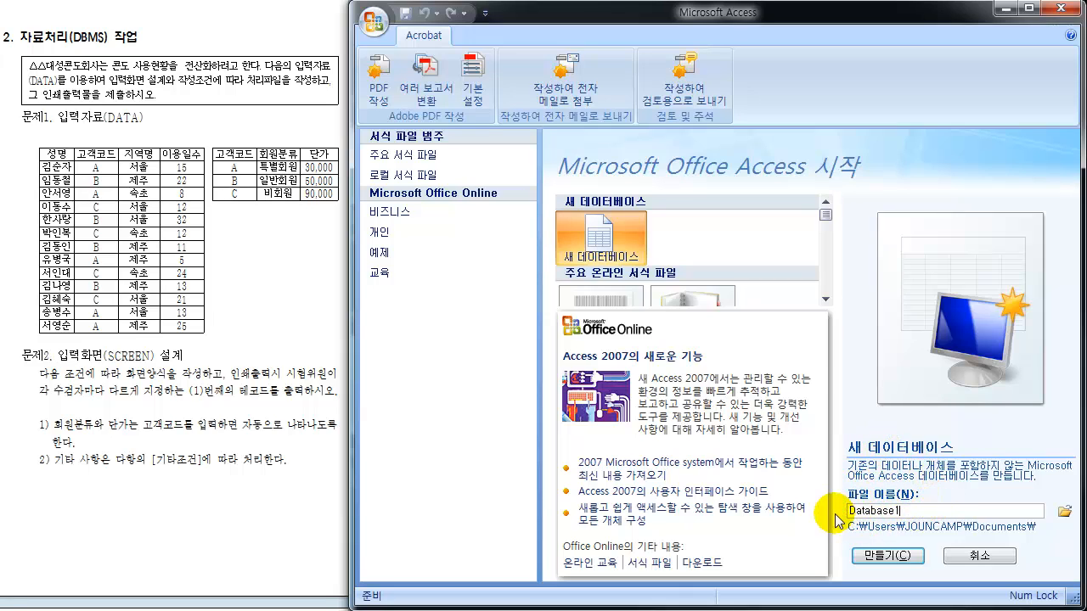
key(BackSpace)
key(BackSpace)
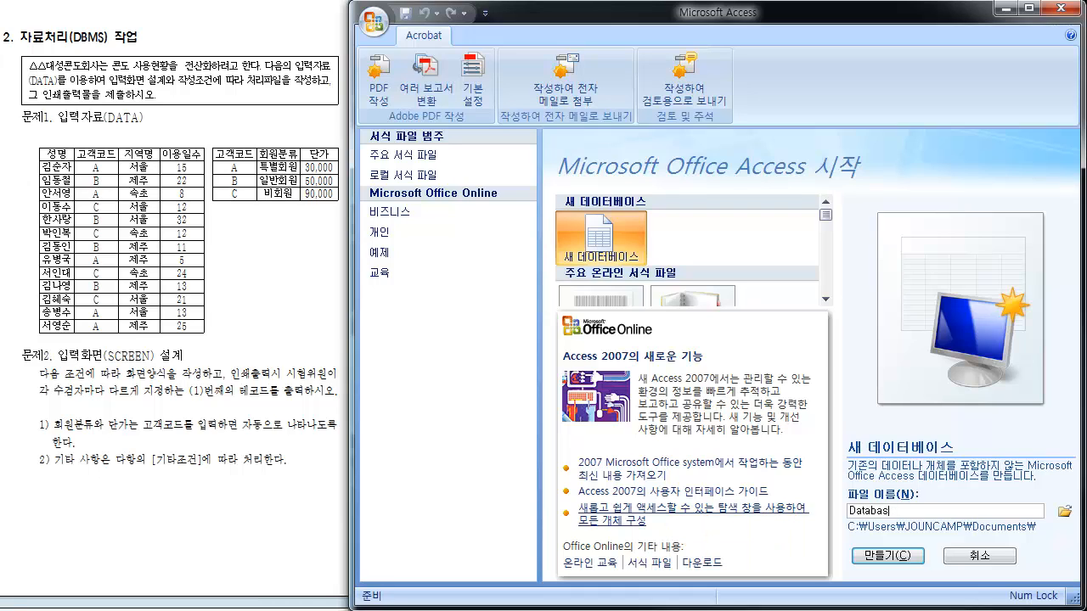
key(BackSpace)
key(BackSpace)
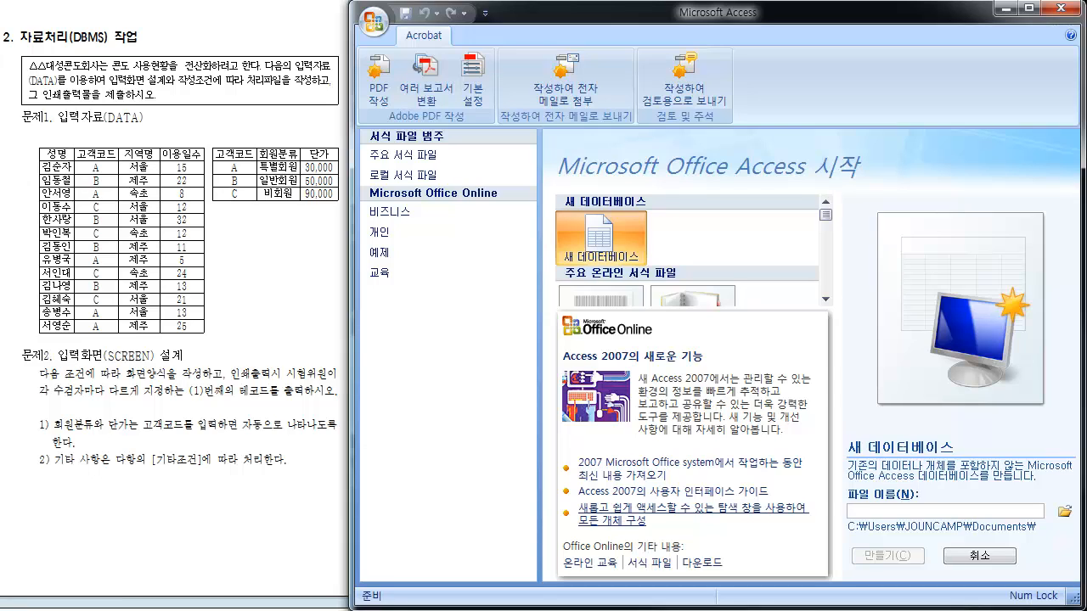
text(애게)
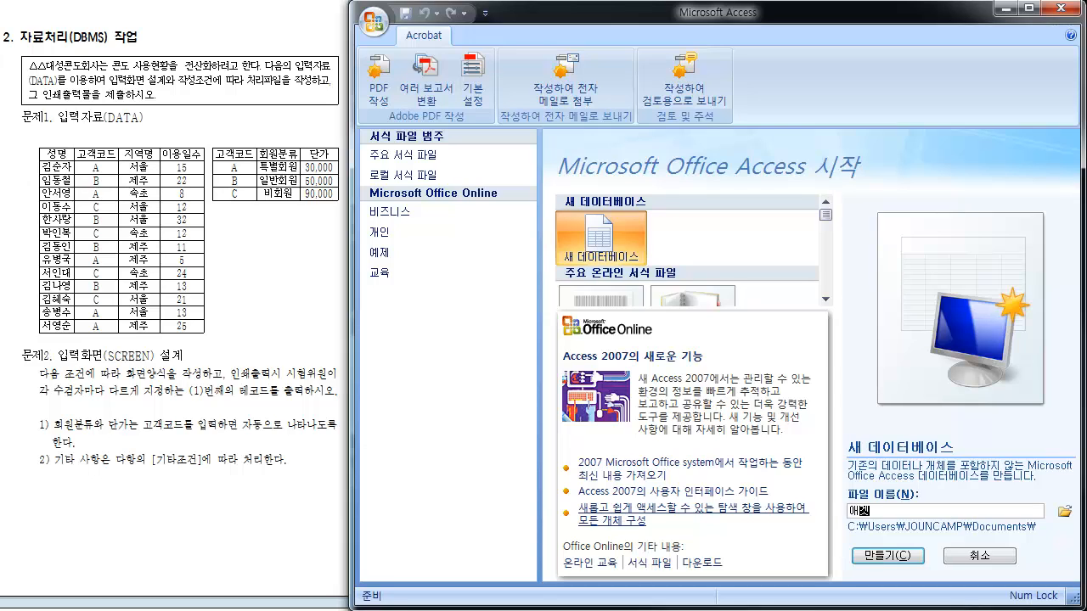
key(BackSpace)
key(BackSpace)
key(BackSpace)
text(ㅇ)
text(액세스)
text(-조대호)
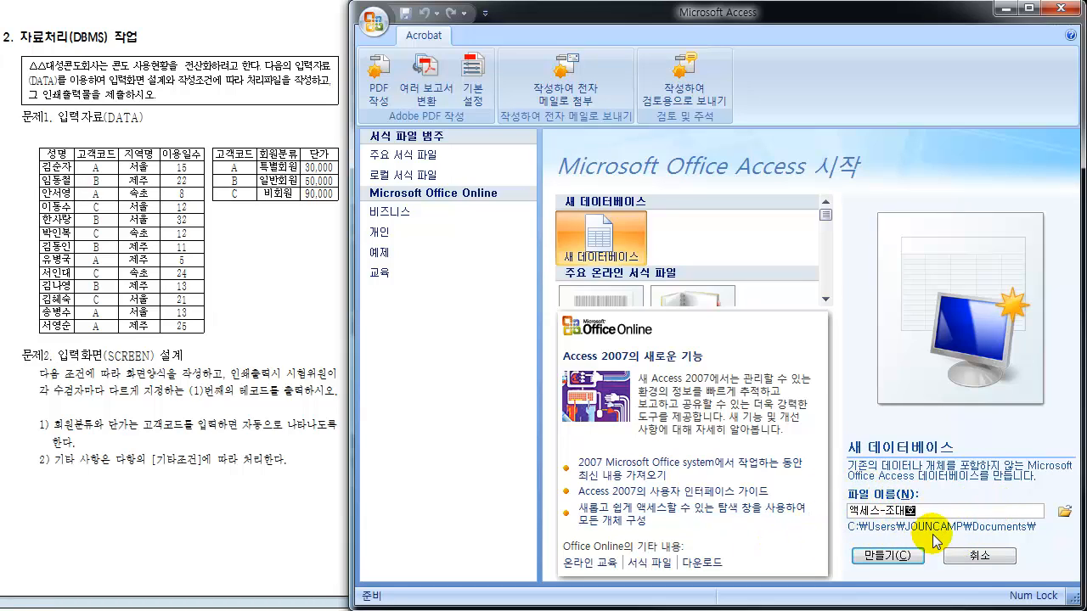
- Set the new database's save location to the 사무자동화 실기 folder on drive C
click(1064, 513)
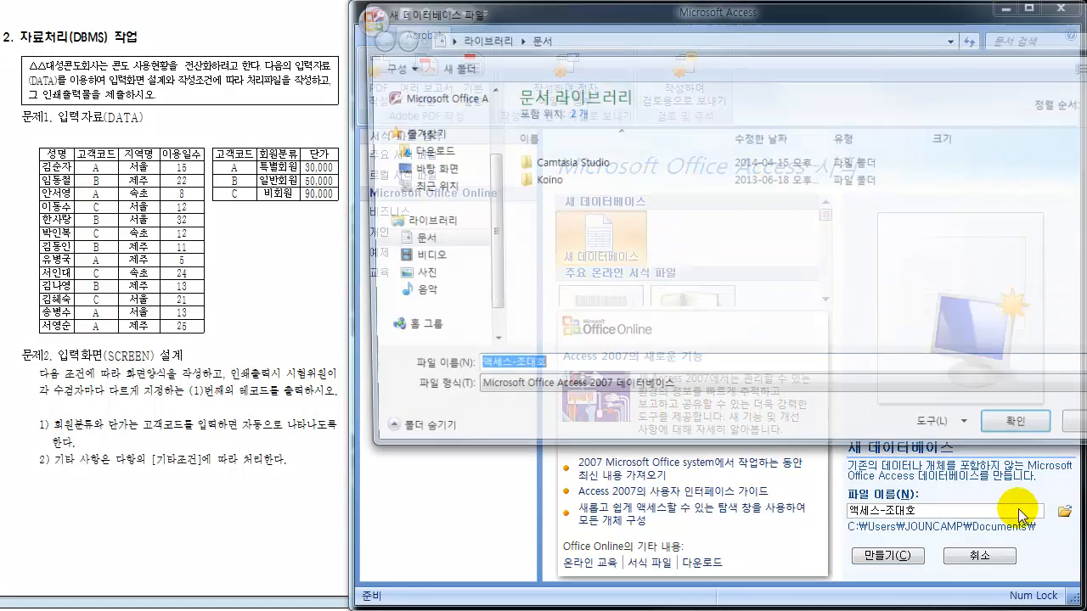
drag(877, 25, 667, 90)
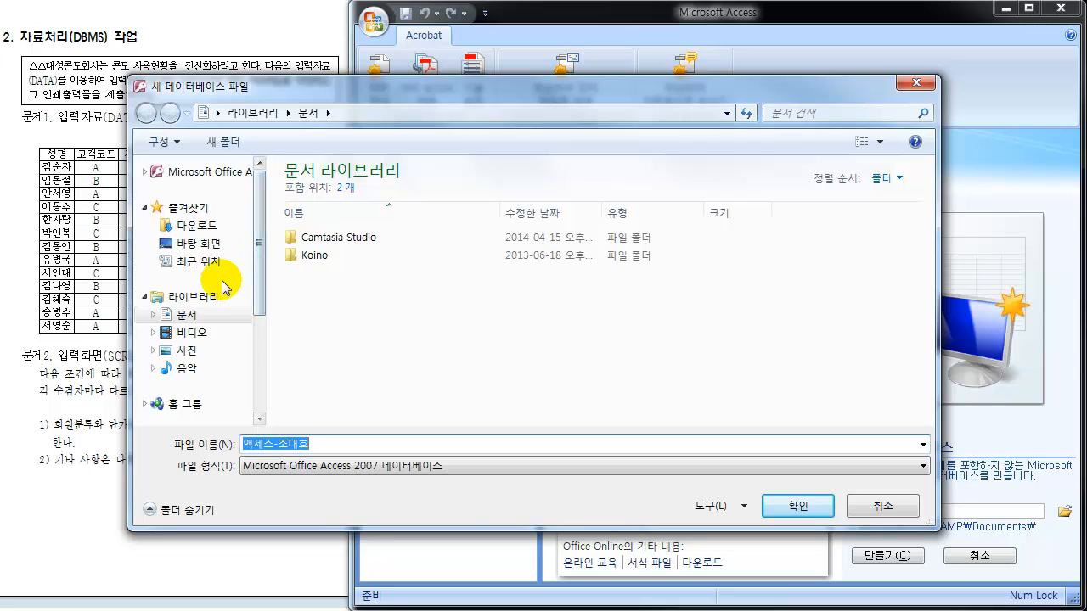
scroll(259, 271, down, 2)
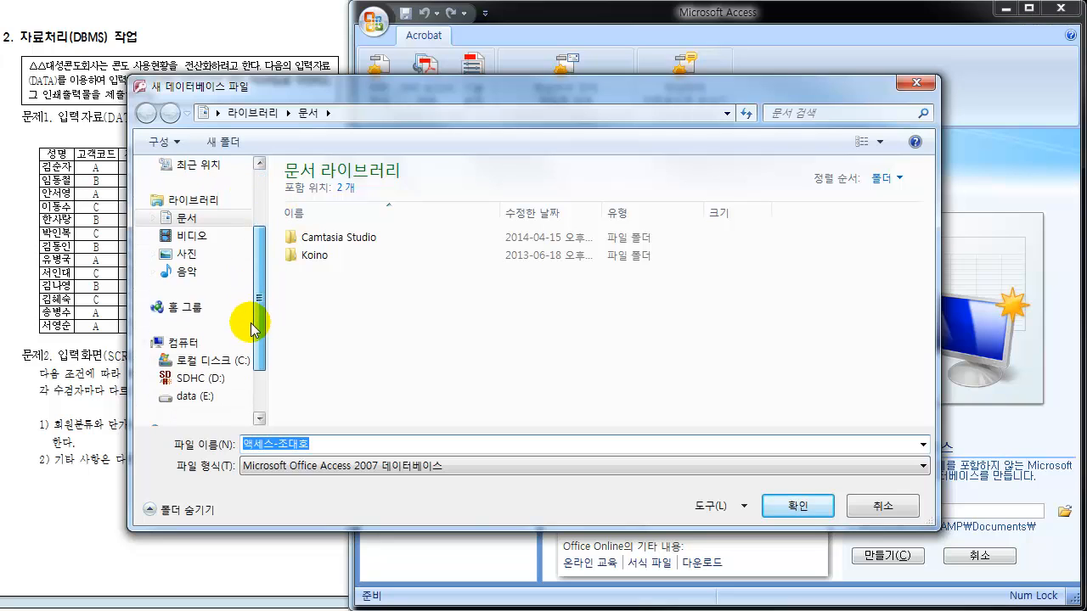
click(212, 360)
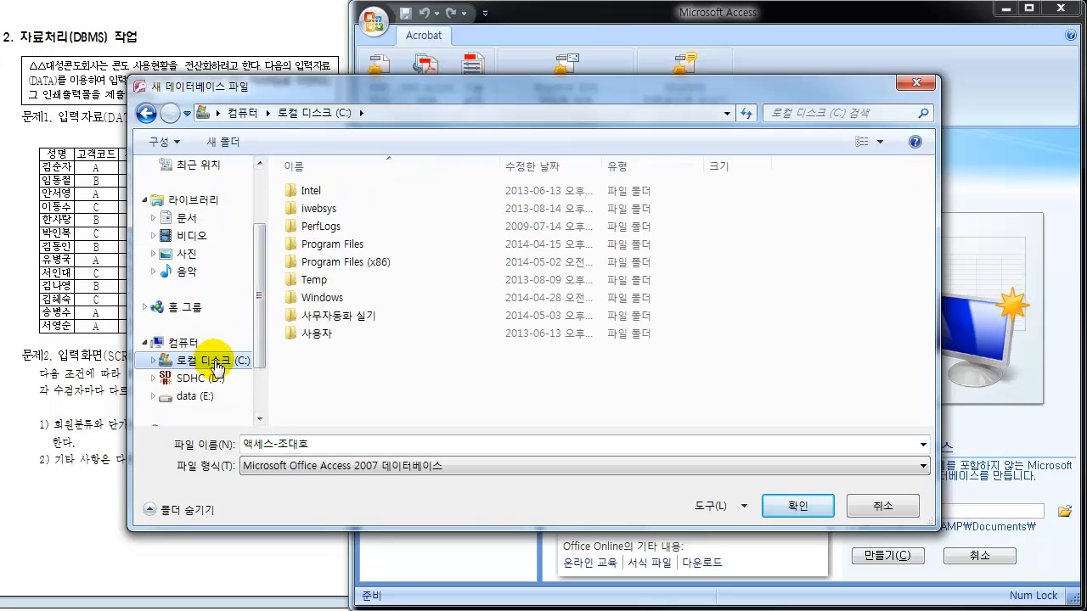
click(342, 321)
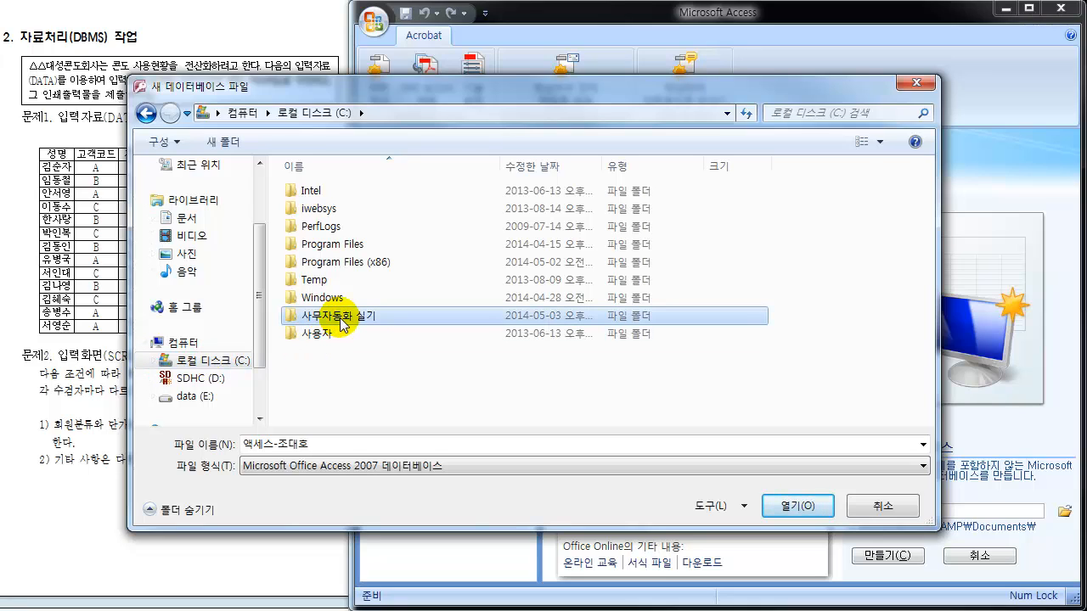
double_click(342, 321)
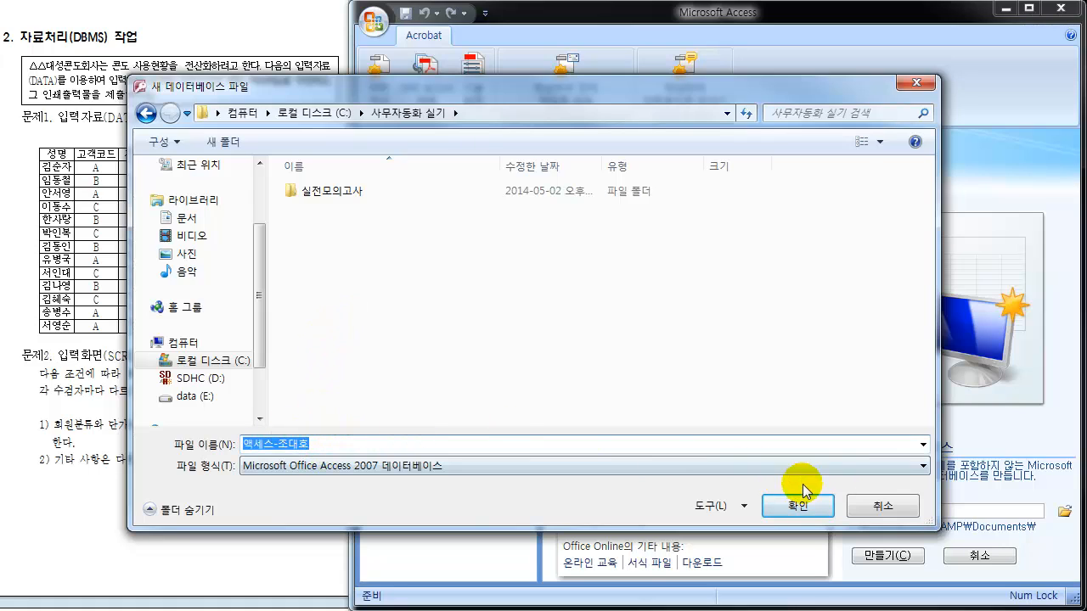
click(798, 512)
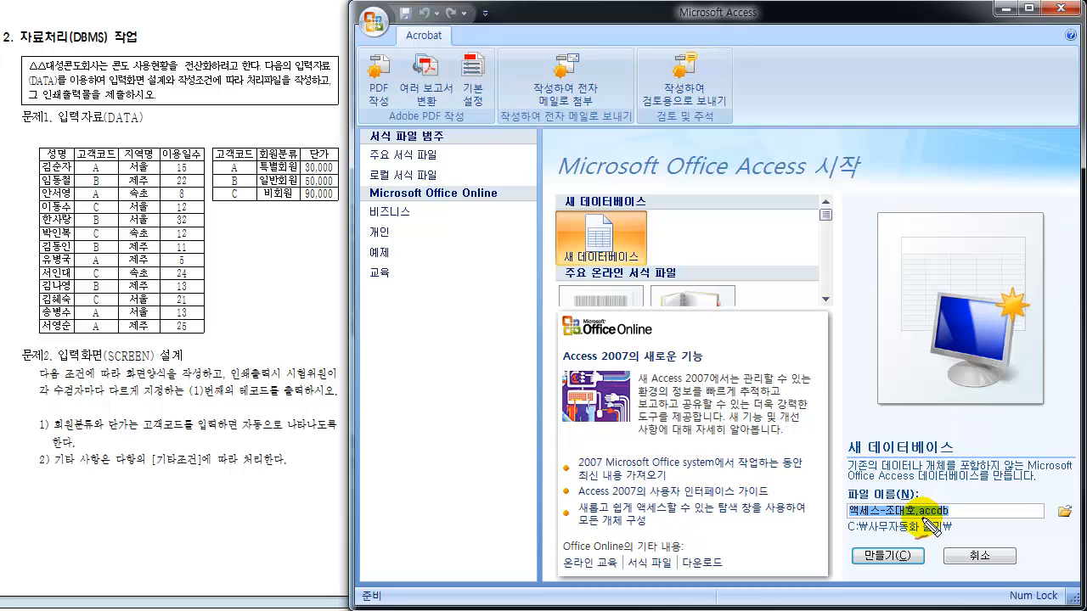
mouse_move(920, 514)
mouse_down()
mouse_move(946, 520)
mouse_move(944, 495)
mouse_move(917, 506)
mouse_up()
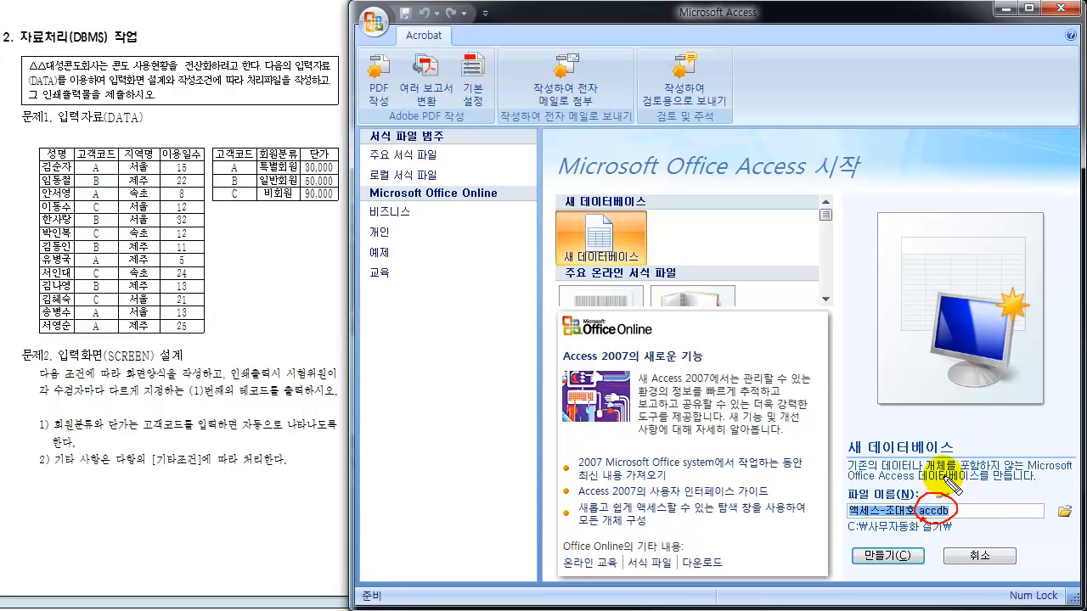
drag(926, 420, 937, 434)
mouse_move(937, 419)
mouse_down()
mouse_move(926, 434)
mouse_move(943, 438)
mouse_move(953, 422)
mouse_move(949, 436)
mouse_up()
drag(947, 399, 958, 397)
mouse_move(958, 381)
mouse_down()
mouse_move(968, 388)
mouse_move(959, 396)
mouse_up()
mouse_move(969, 383)
mouse_down()
mouse_move(981, 382)
mouse_move(960, 398)
mouse_up()
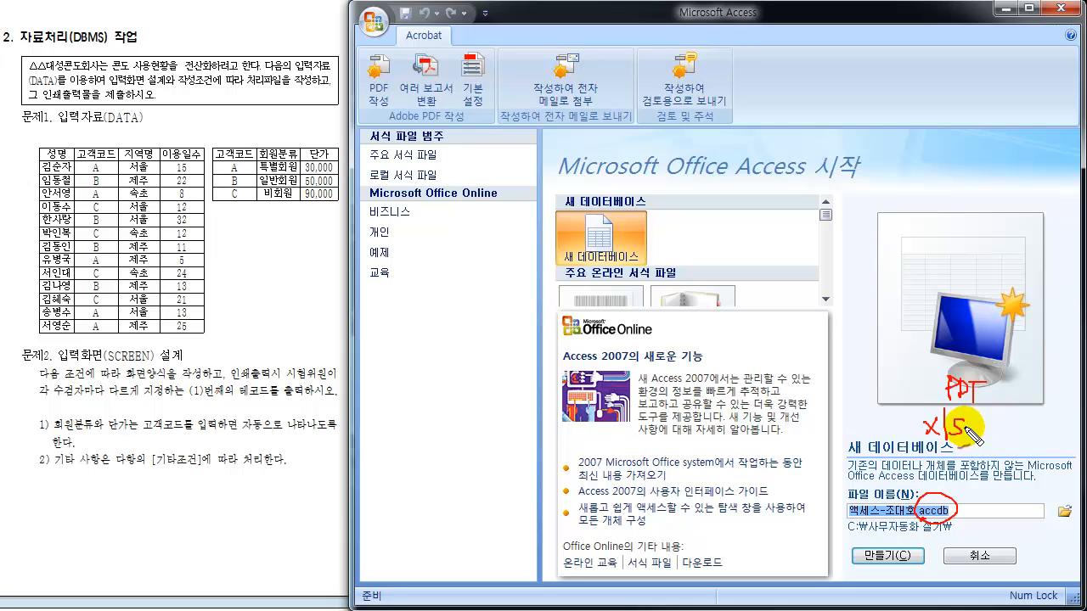
mouse_move(946, 363)
mouse_down()
mouse_move(895, 390)
mouse_move(902, 503)
mouse_move(968, 520)
mouse_move(1010, 428)
mouse_move(955, 361)
mouse_move(921, 399)
mouse_move(942, 450)
mouse_up()
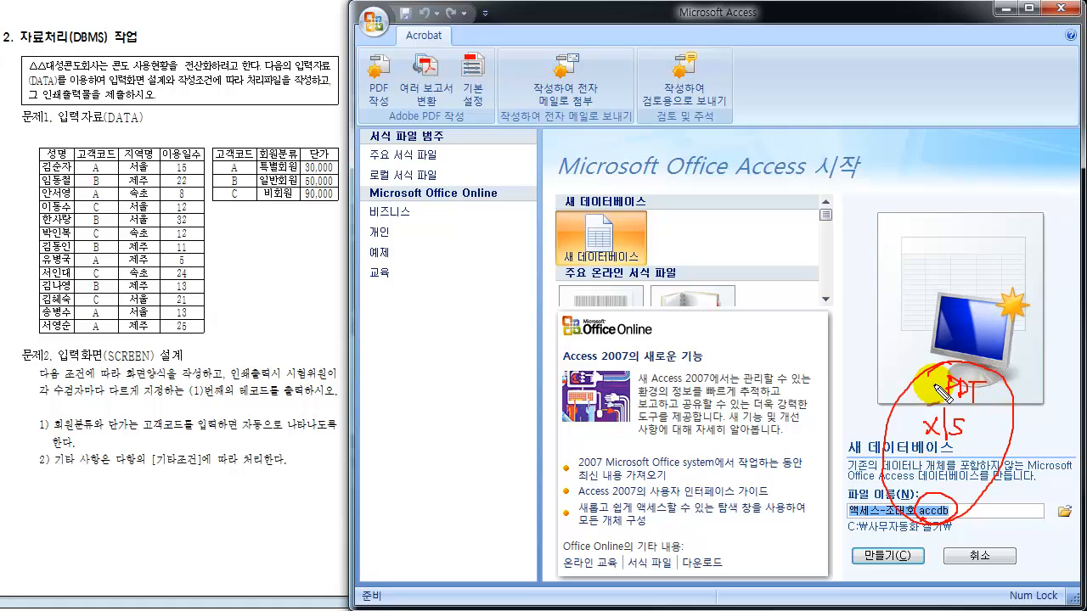
key(Escape)
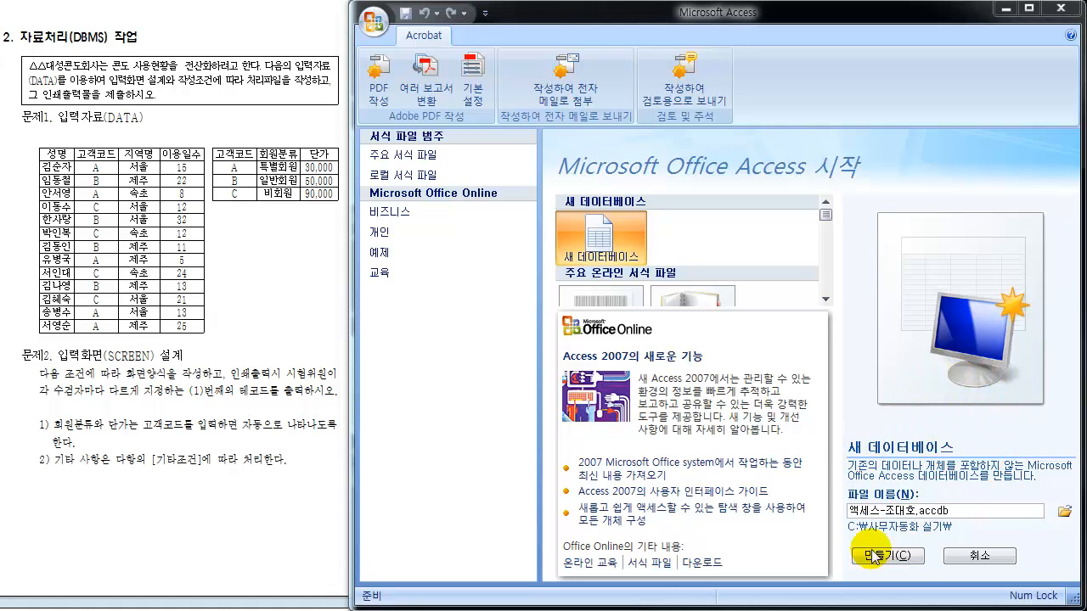
- Create the blank database with the chosen file name and folder
click(896, 556)
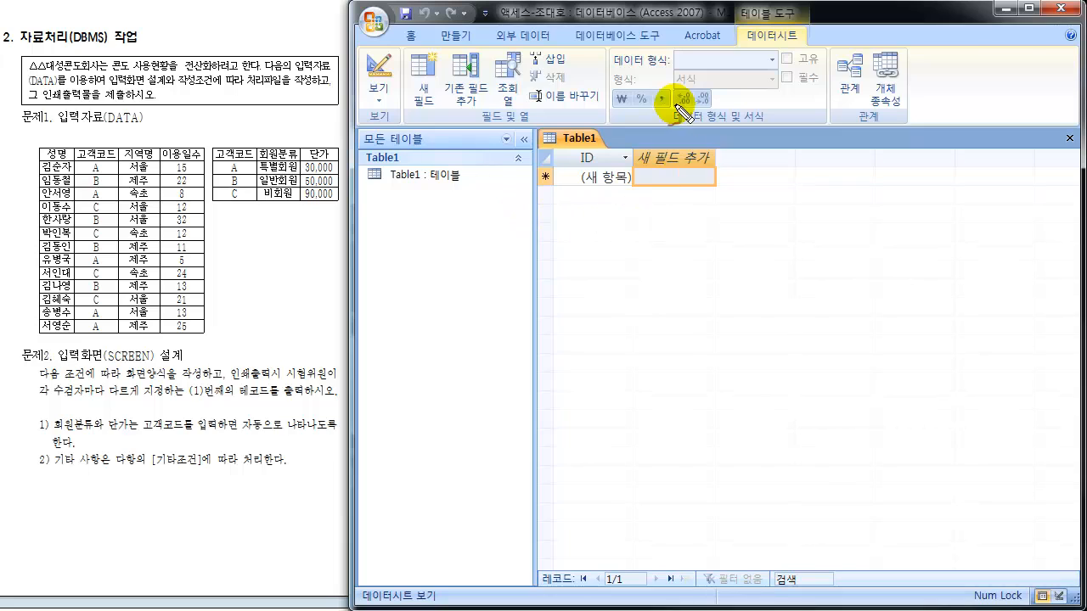
click(371, 23)
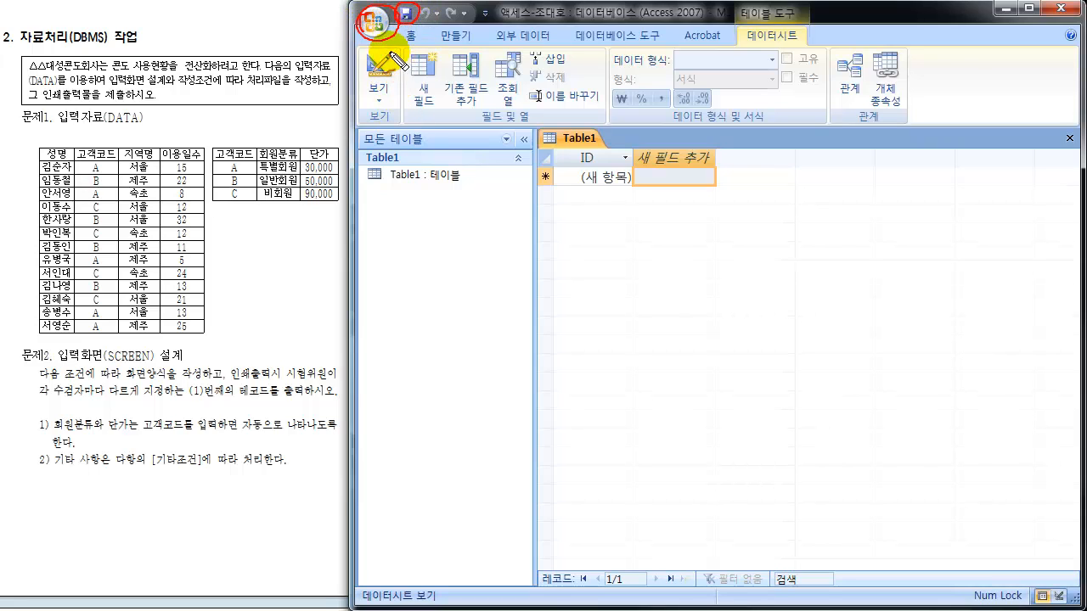
mouse_move(388, 51)
mouse_down()
mouse_move(358, 96)
mouse_move(410, 96)
mouse_move(376, 50)
mouse_move(375, 63)
mouse_move(500, 45)
mouse_move(679, 44)
mouse_up()
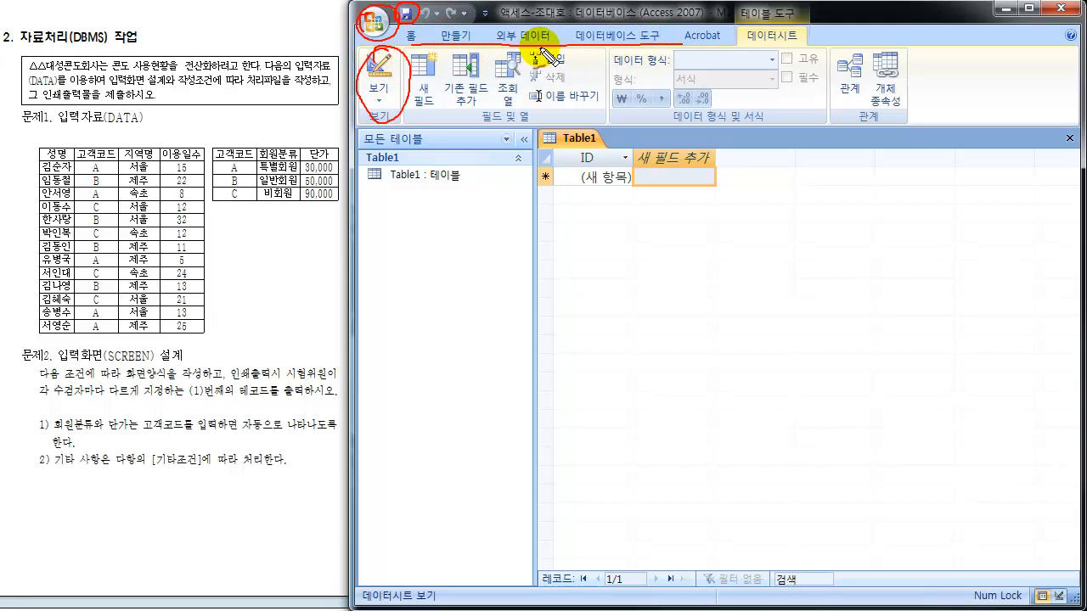
mouse_move(411, 25)
mouse_down()
mouse_move(440, 43)
mouse_move(472, 21)
mouse_up()
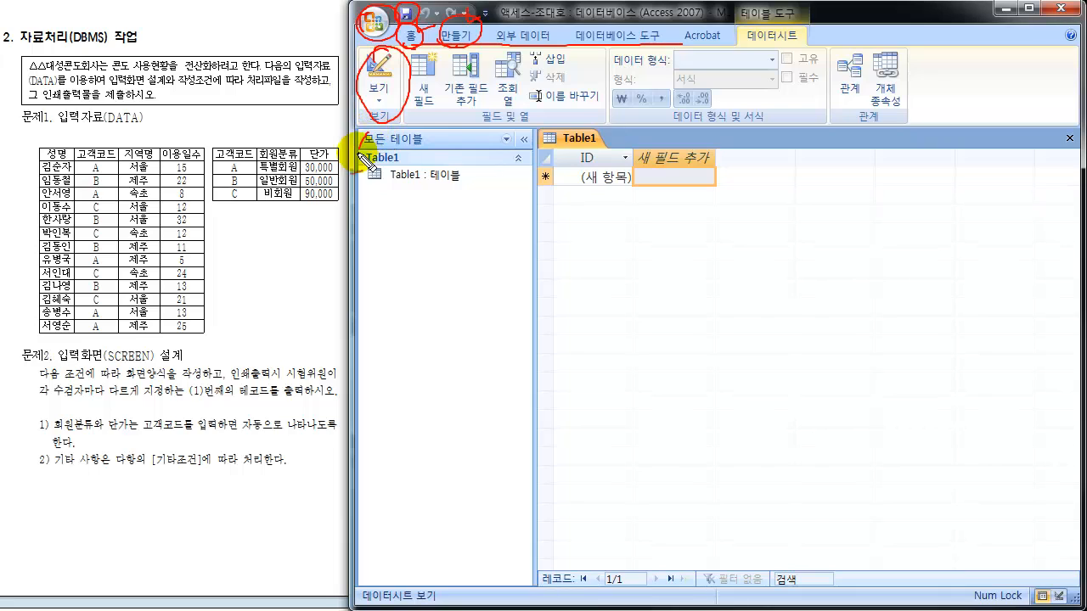
drag(363, 132, 375, 223)
drag(507, 132, 512, 218)
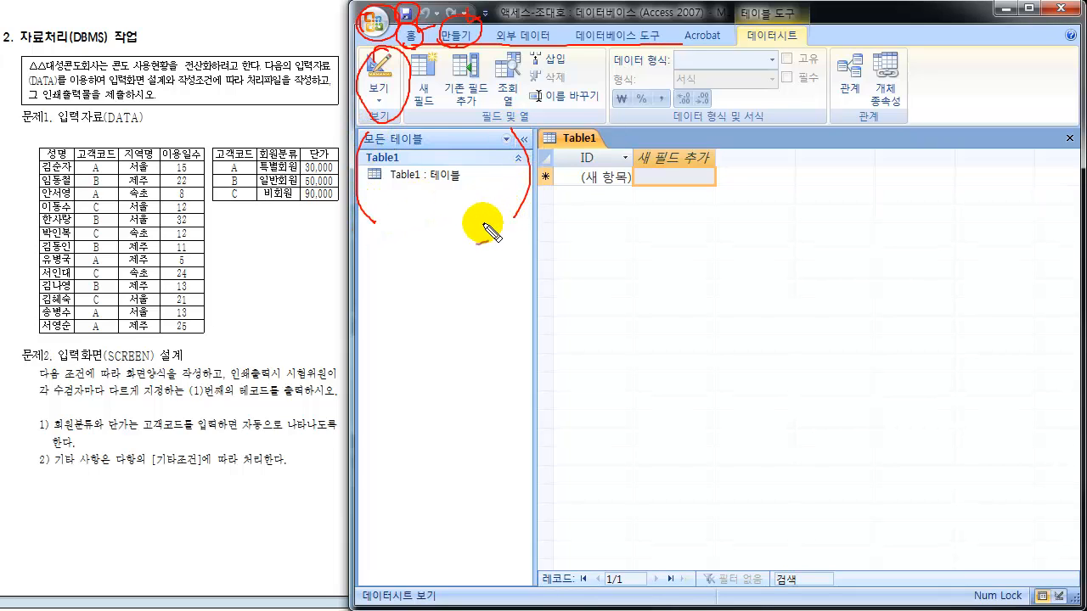
mouse_move(392, 170)
mouse_down()
mouse_move(419, 181)
mouse_move(399, 186)
mouse_move(481, 178)
mouse_up()
mouse_move(374, 219)
mouse_down()
mouse_move(370, 303)
mouse_move(386, 283)
mouse_up()
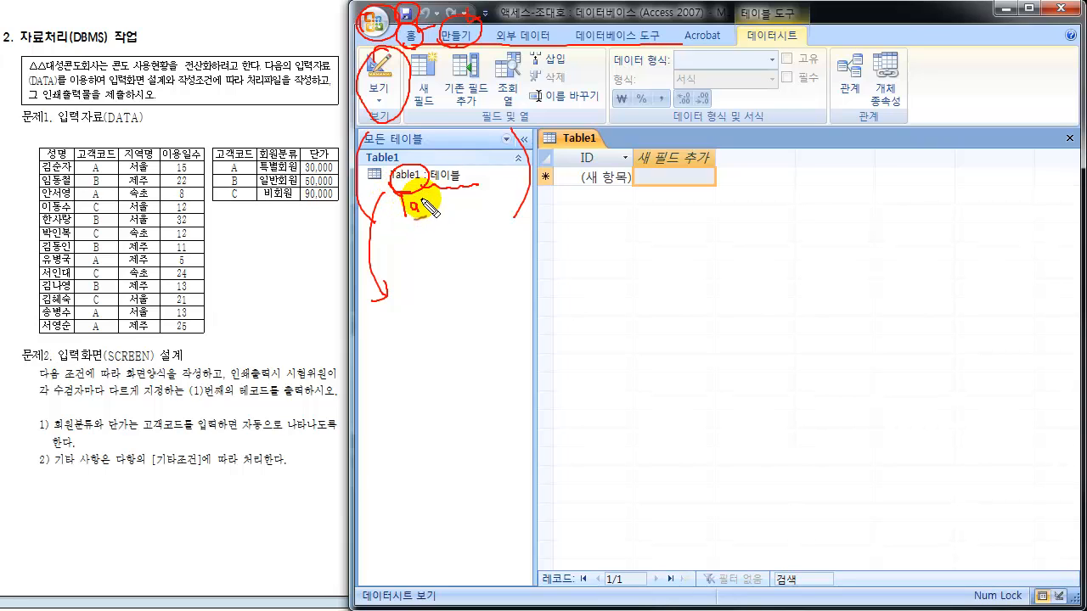
drag(440, 208, 459, 205)
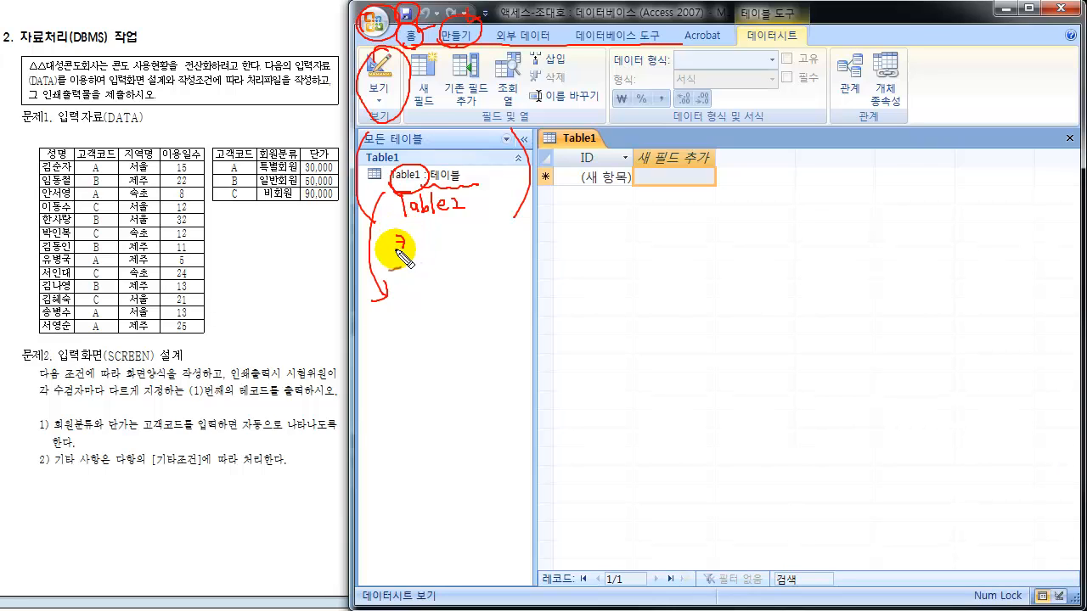
drag(416, 257, 434, 258)
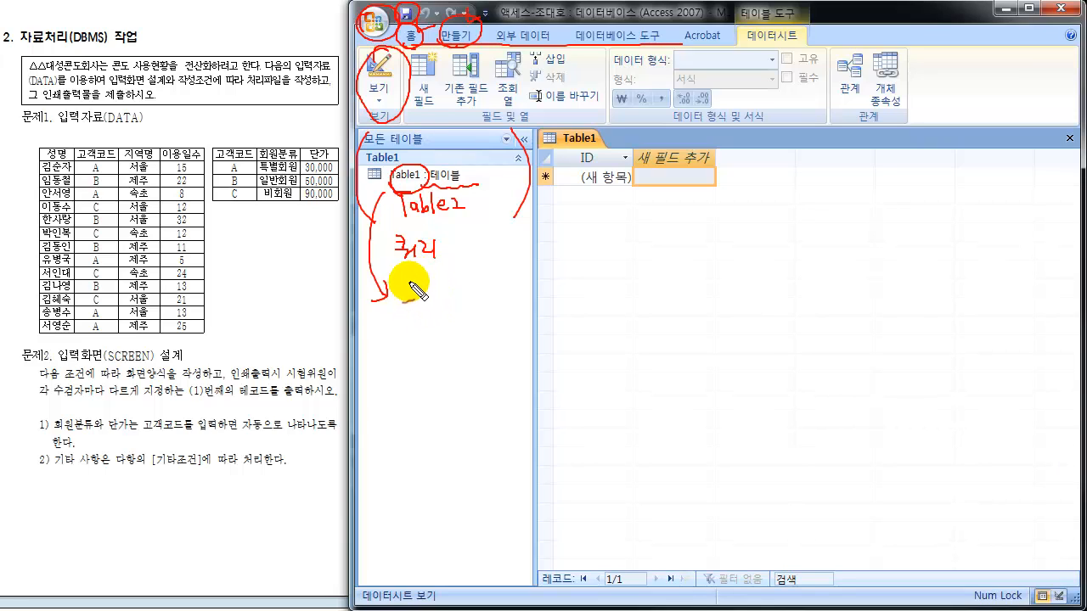
mouse_move(419, 289)
mouse_down()
mouse_move(407, 287)
mouse_move(414, 350)
mouse_move(446, 350)
mouse_move(456, 338)
mouse_move(456, 367)
mouse_up()
drag(477, 178, 456, 367)
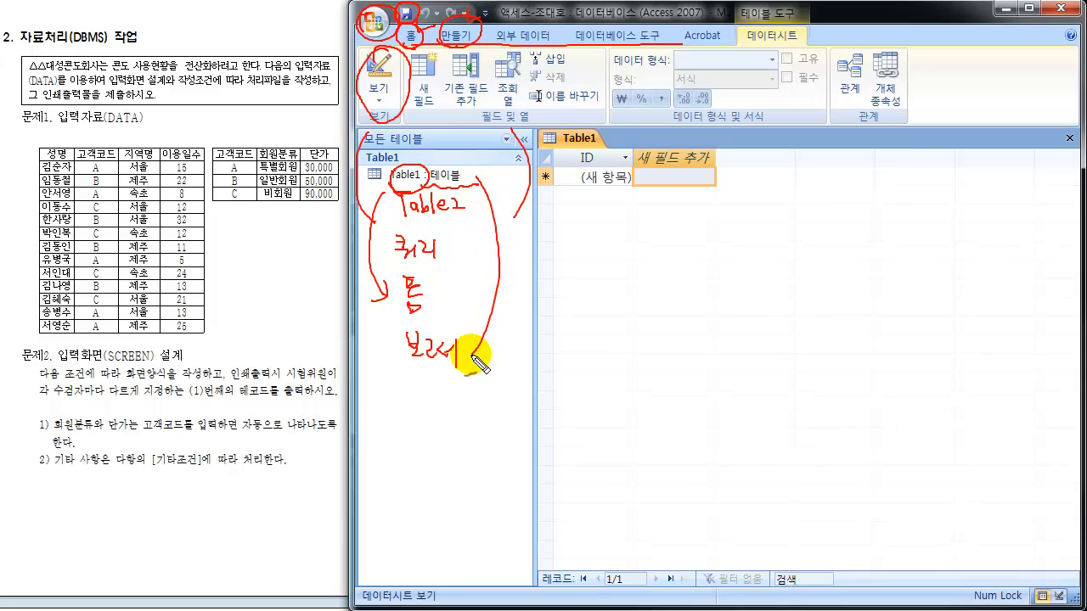
mouse_move(366, 204)
mouse_down()
mouse_move(351, 266)
mouse_move(383, 367)
mouse_up()
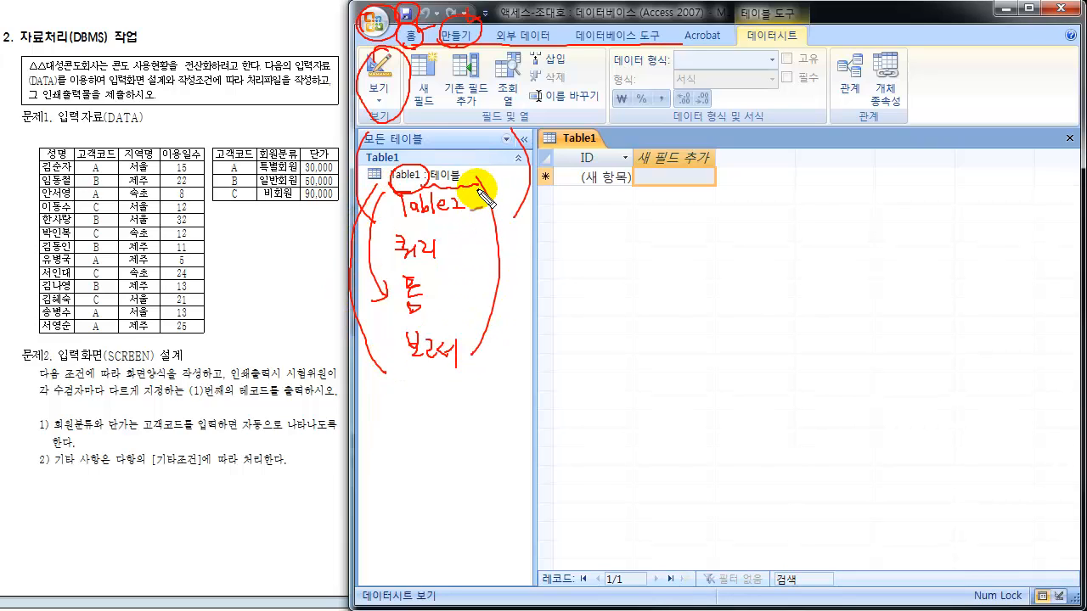
drag(477, 160, 491, 163)
drag(451, 237, 466, 238)
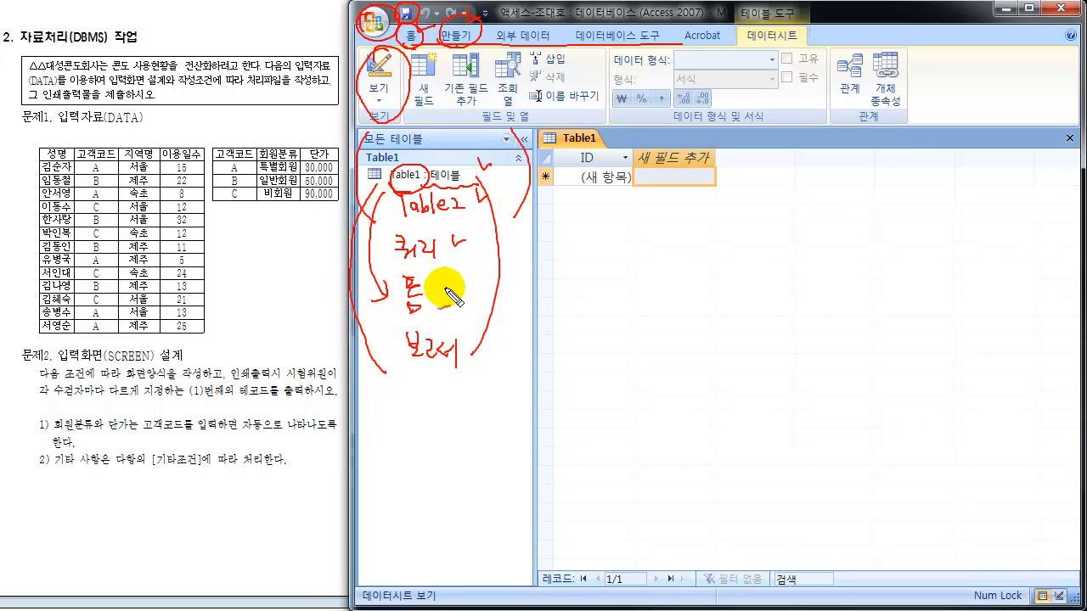
drag(437, 293, 451, 295)
drag(478, 336, 496, 343)
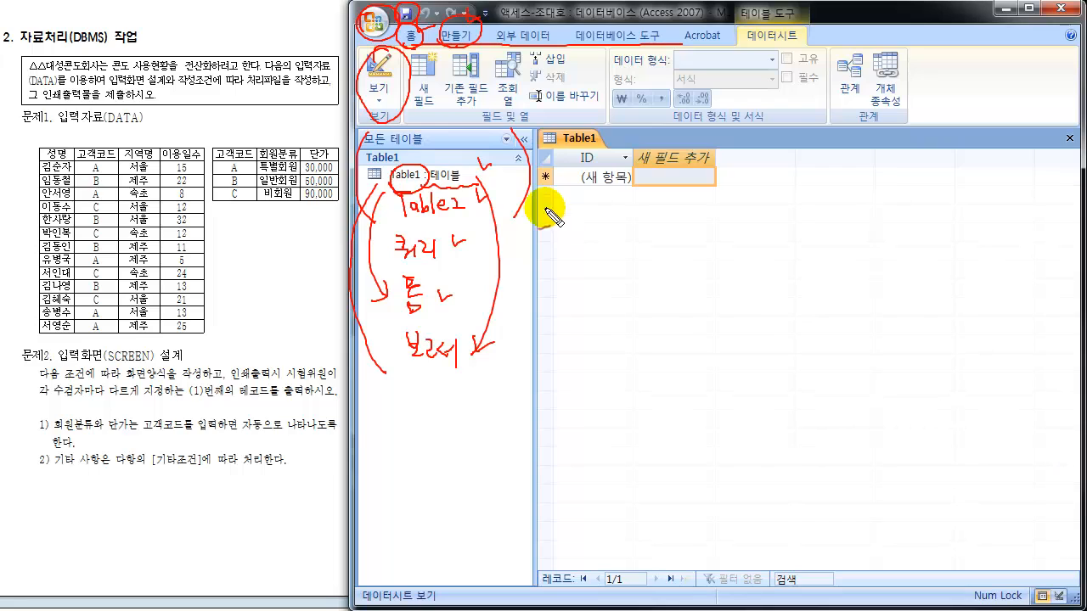
mouse_move(136, 155)
mouse_down()
mouse_move(32, 166)
mouse_move(46, 268)
mouse_move(202, 284)
mouse_move(193, 187)
mouse_move(97, 153)
mouse_up()
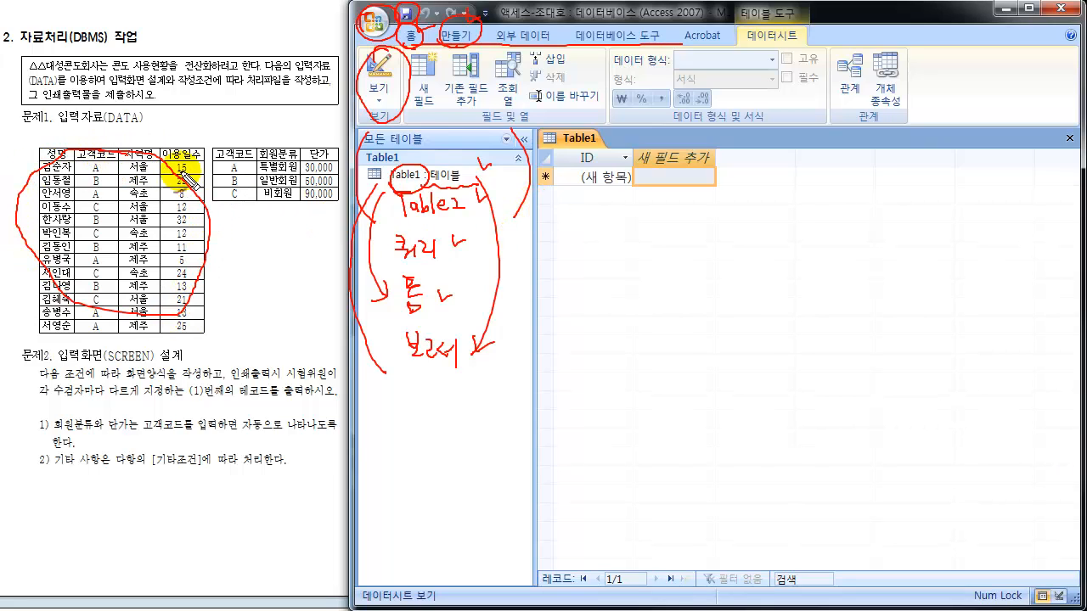
mouse_move(634, 160)
mouse_down()
mouse_move(587, 194)
mouse_move(683, 208)
mouse_move(654, 168)
mouse_up()
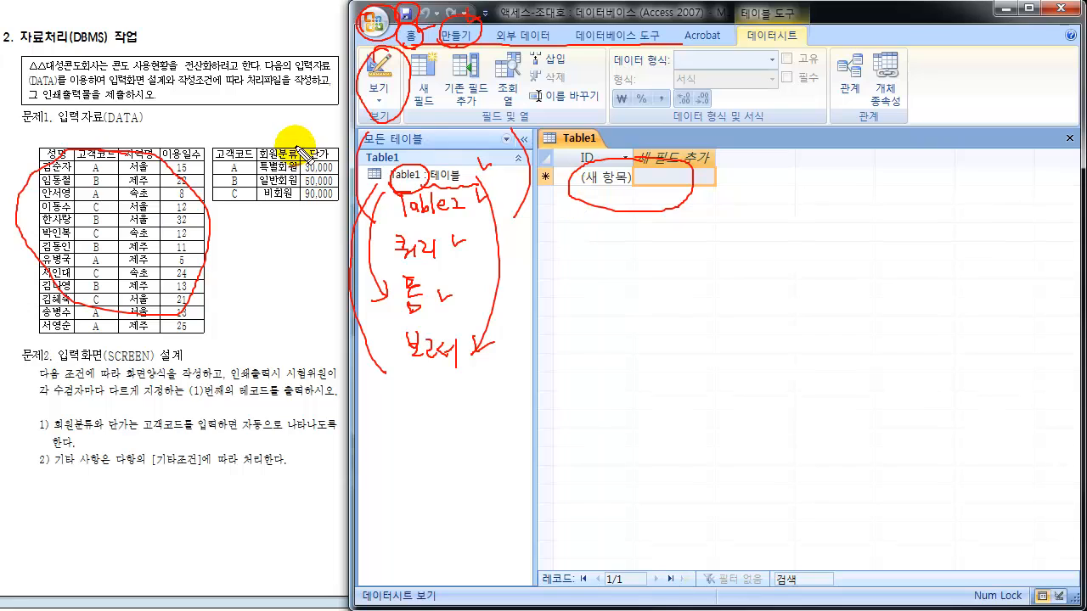
mouse_move(286, 140)
mouse_down()
mouse_move(214, 189)
mouse_move(335, 230)
mouse_move(306, 155)
mouse_up()
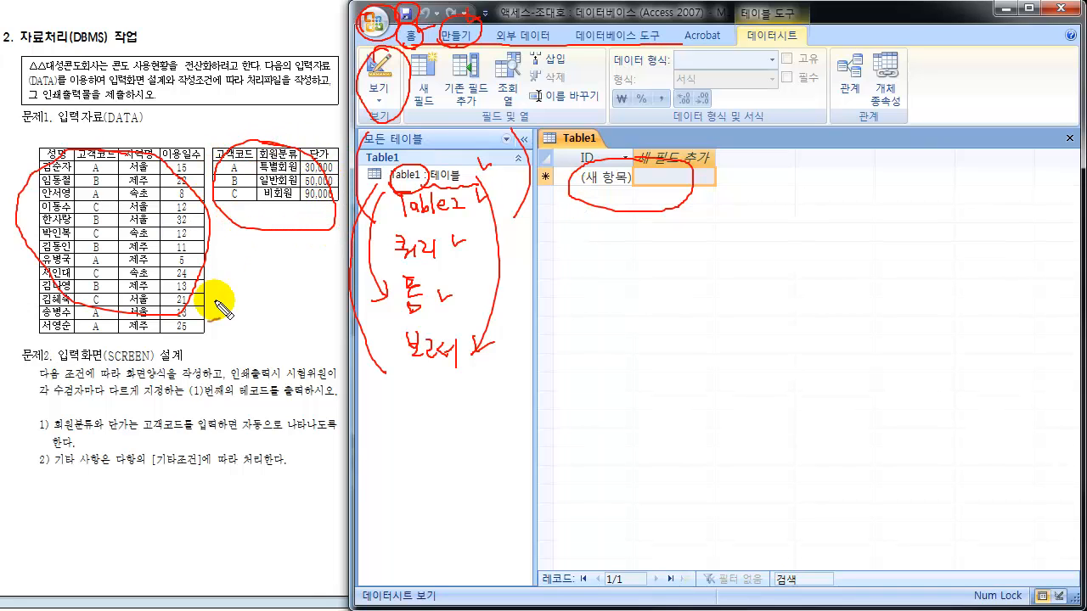
key(Escape)
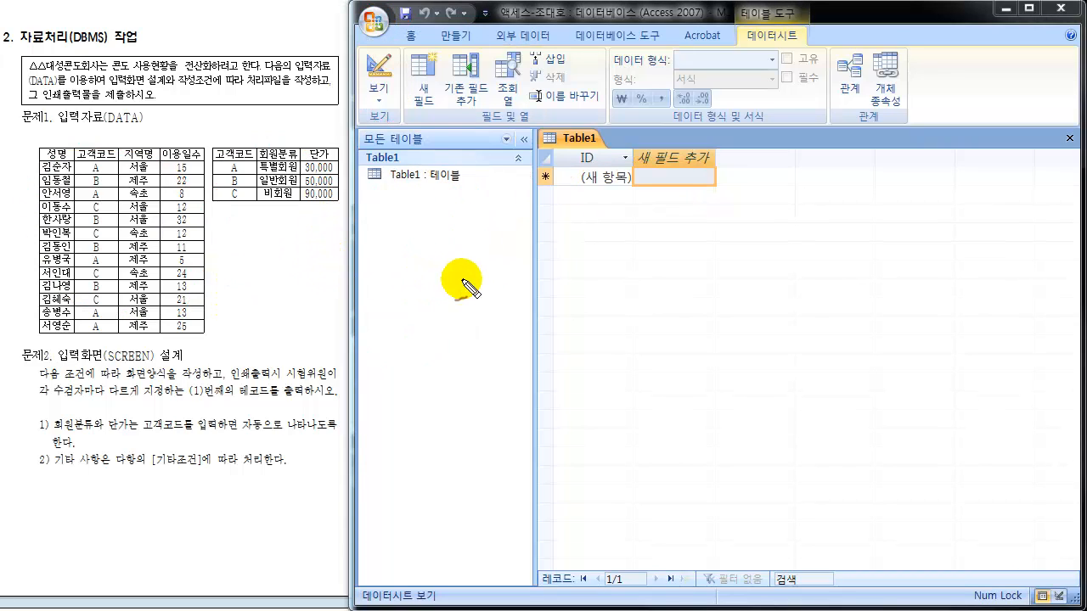
drag(36, 93, 53, 112)
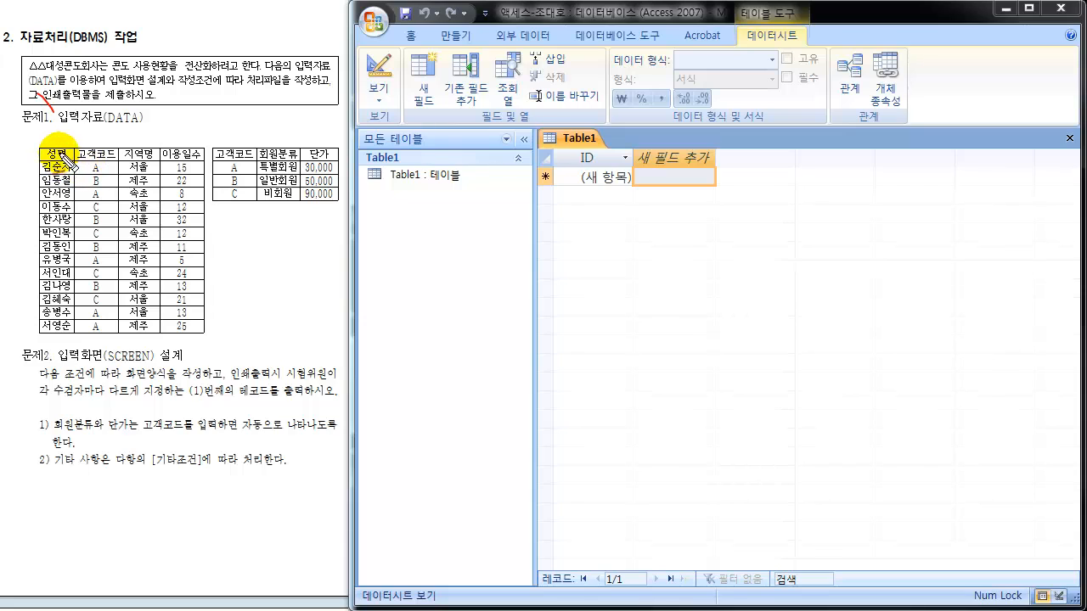
mouse_move(51, 162)
mouse_down()
mouse_move(68, 146)
mouse_move(51, 164)
mouse_move(107, 146)
mouse_move(85, 161)
mouse_move(146, 167)
mouse_move(202, 154)
mouse_move(170, 154)
mouse_up()
mouse_move(59, 153)
mouse_down()
mouse_move(140, 127)
mouse_move(185, 129)
mouse_up()
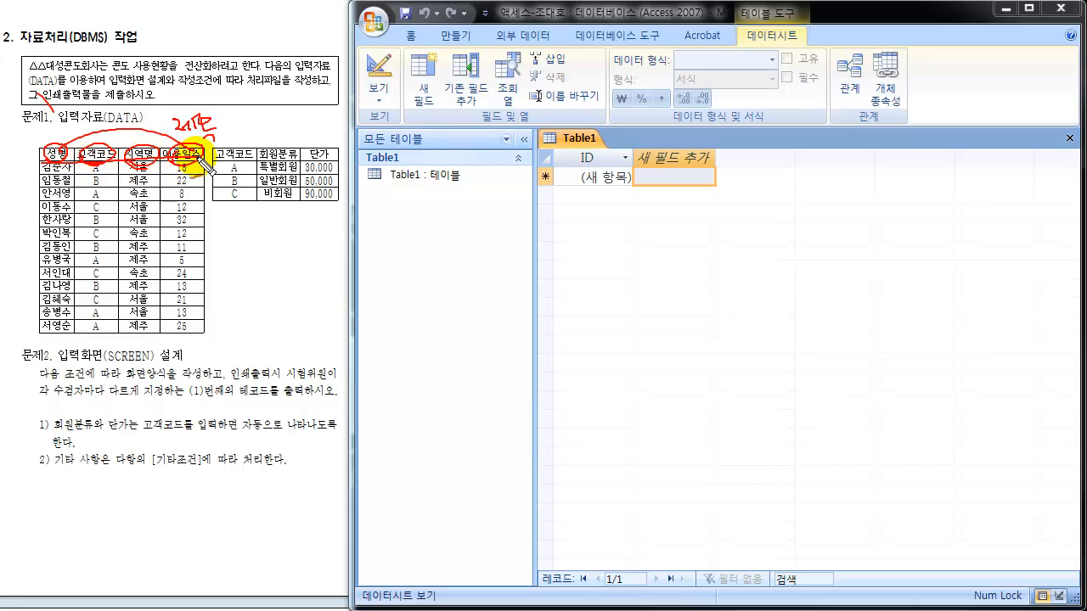
mouse_move(46, 151)
mouse_down()
mouse_move(24, 188)
mouse_move(40, 327)
mouse_up()
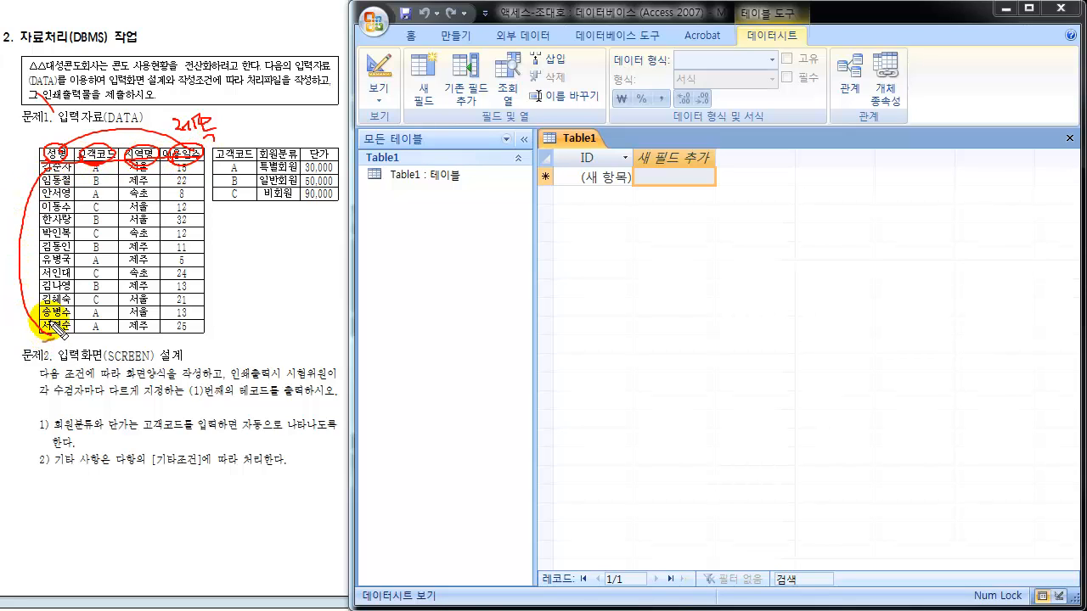
mouse_move(51, 251)
mouse_down()
mouse_move(56, 262)
mouse_move(90, 245)
mouse_move(105, 261)
mouse_move(115, 251)
mouse_up()
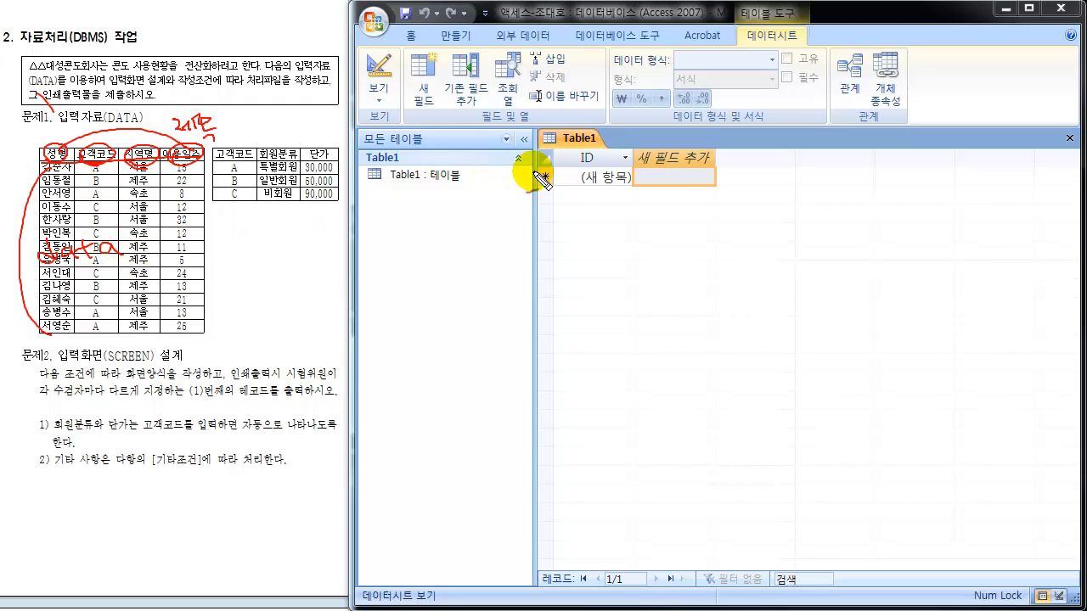
mouse_move(502, 179)
mouse_down()
mouse_move(565, 177)
mouse_move(549, 188)
mouse_up()
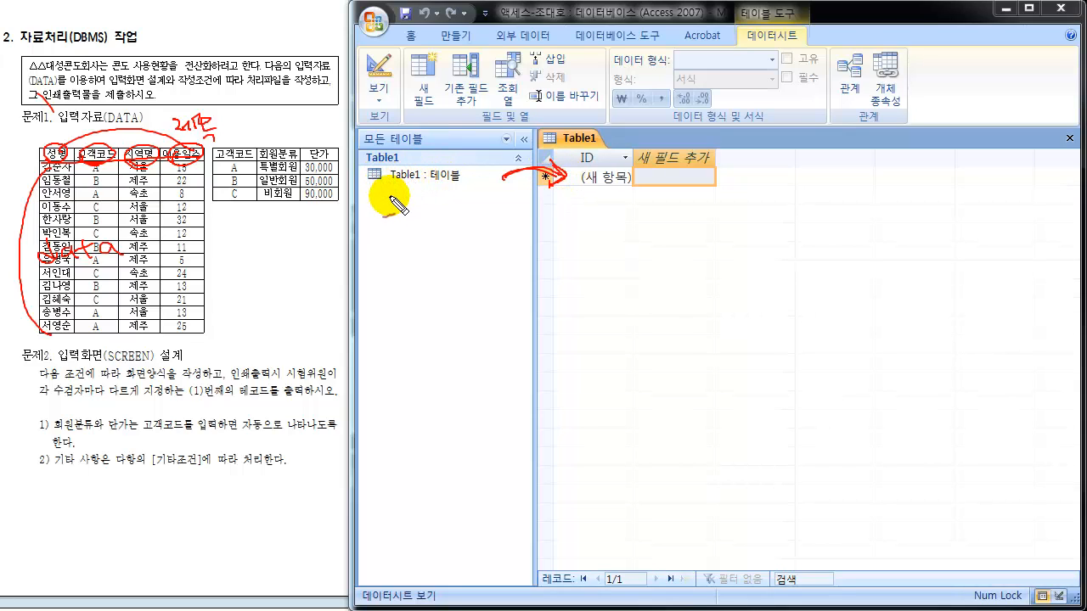
drag(192, 174, 202, 317)
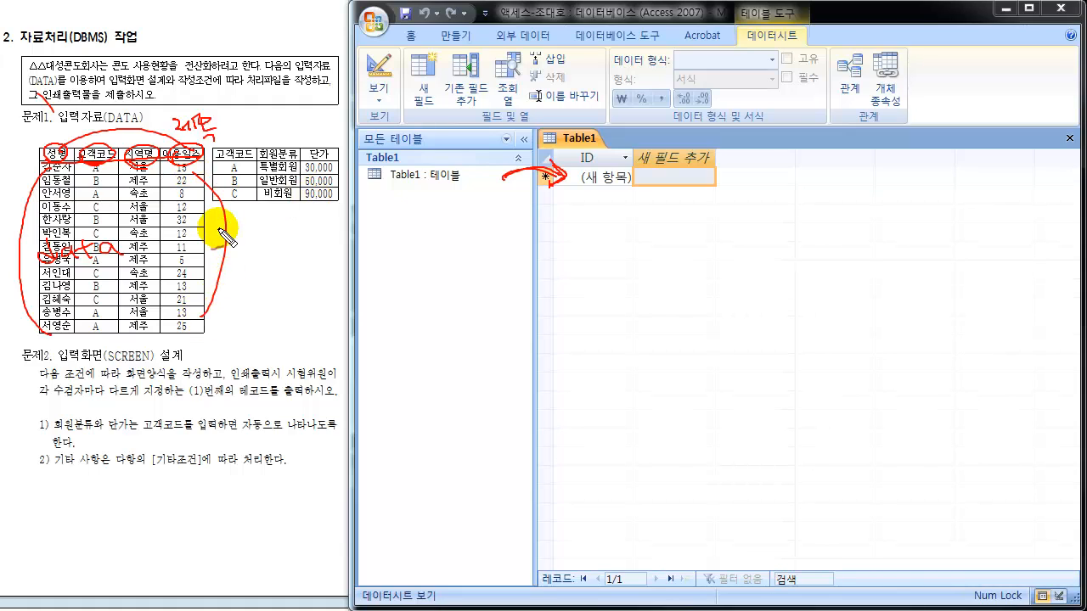
key(Escape)
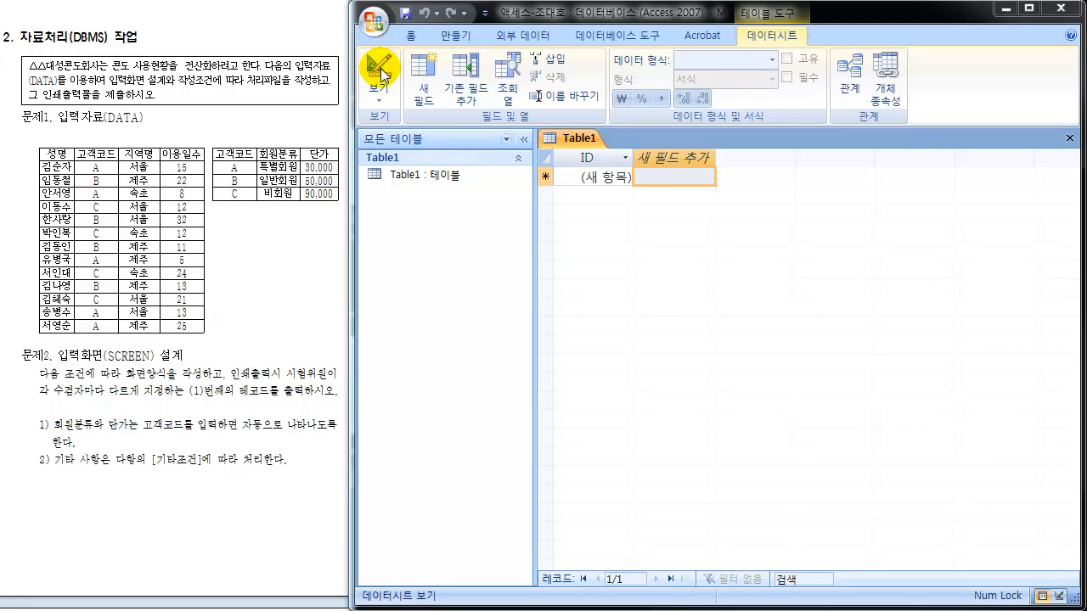
- Request Design view for the new blank table and move its save dialog away from the field area
click(380, 75)
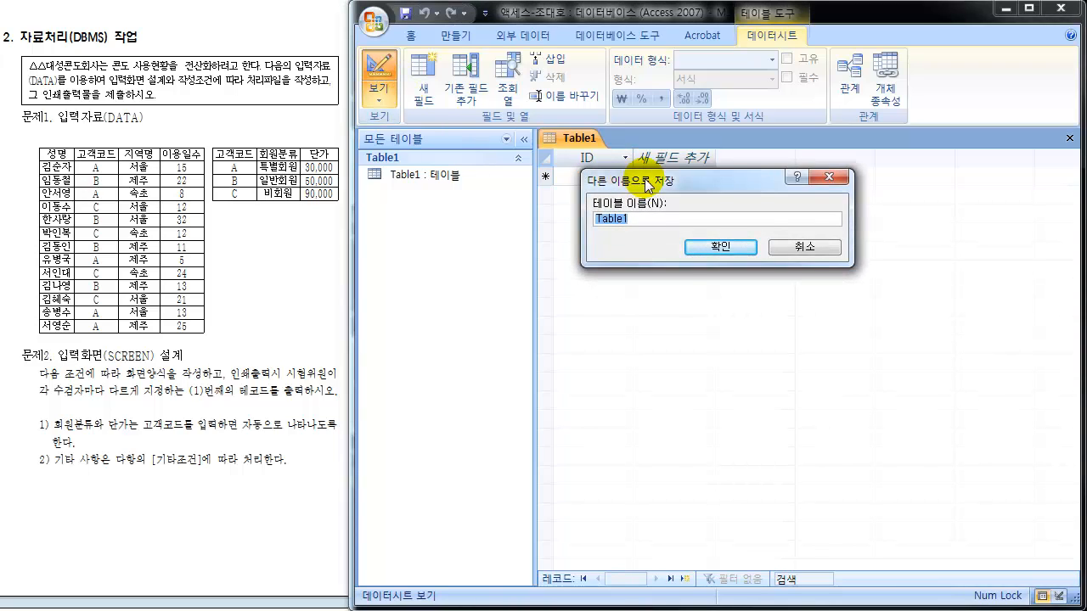
drag(644, 178, 576, 133)
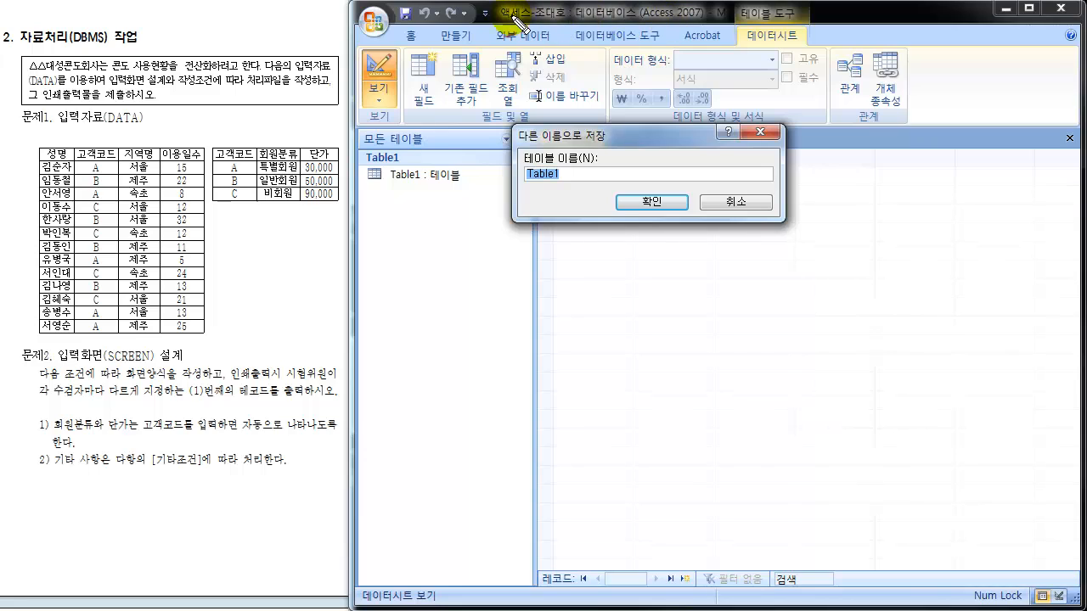
drag(515, 27, 568, 23)
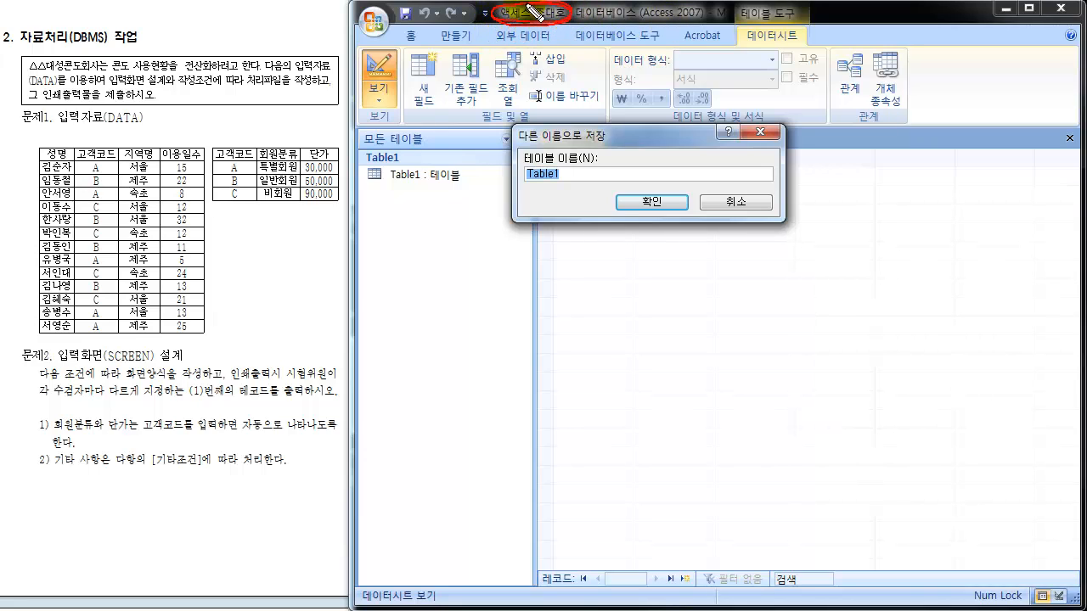
mouse_move(535, 13)
mouse_down()
mouse_move(519, 34)
mouse_move(581, 15)
mouse_up()
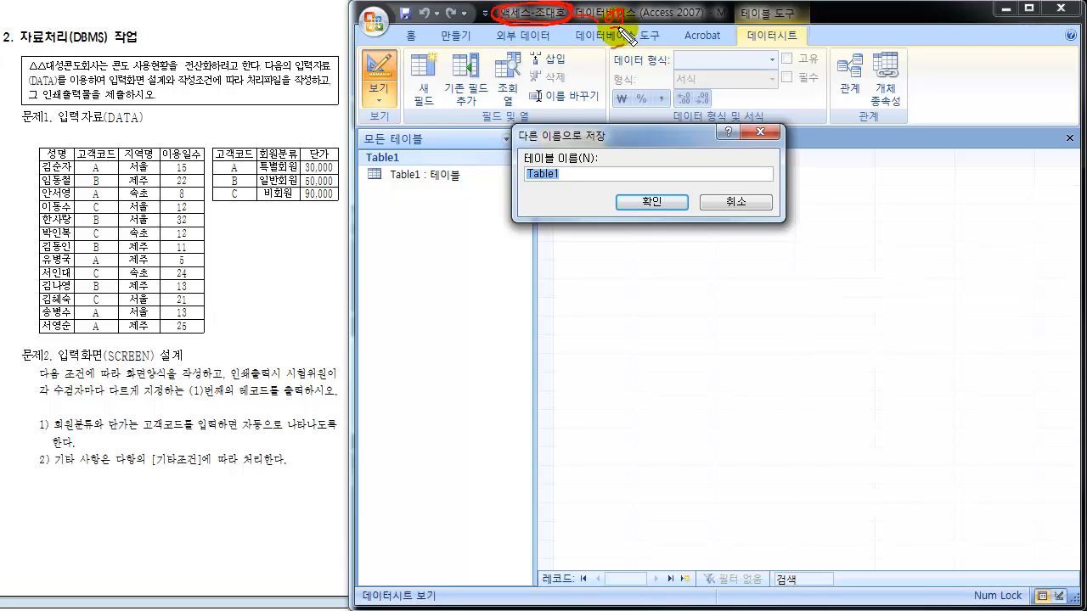
drag(653, 17, 675, 18)
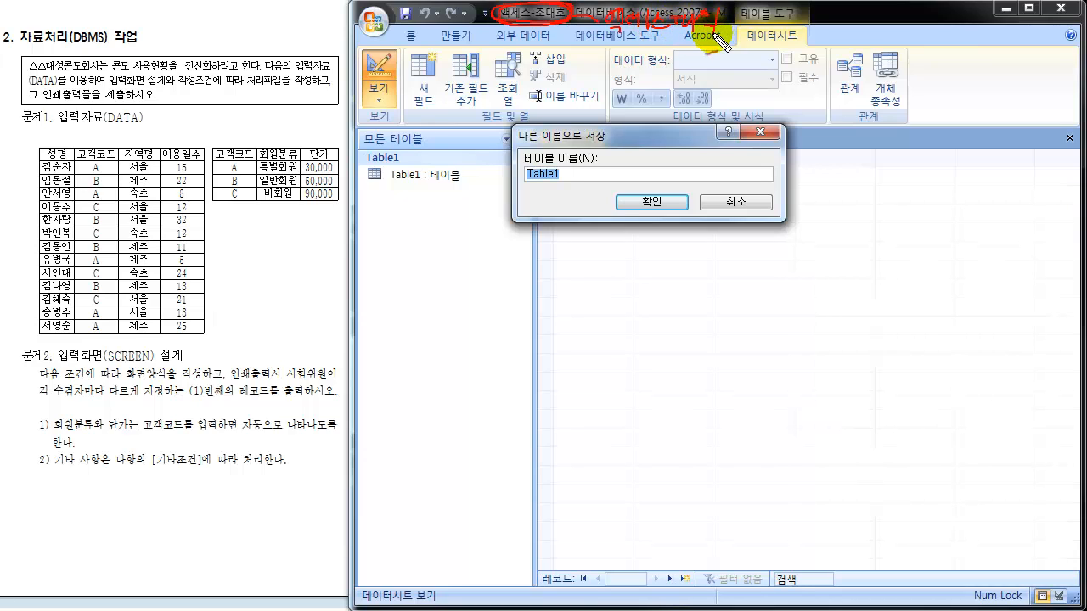
drag(594, 10, 591, 39)
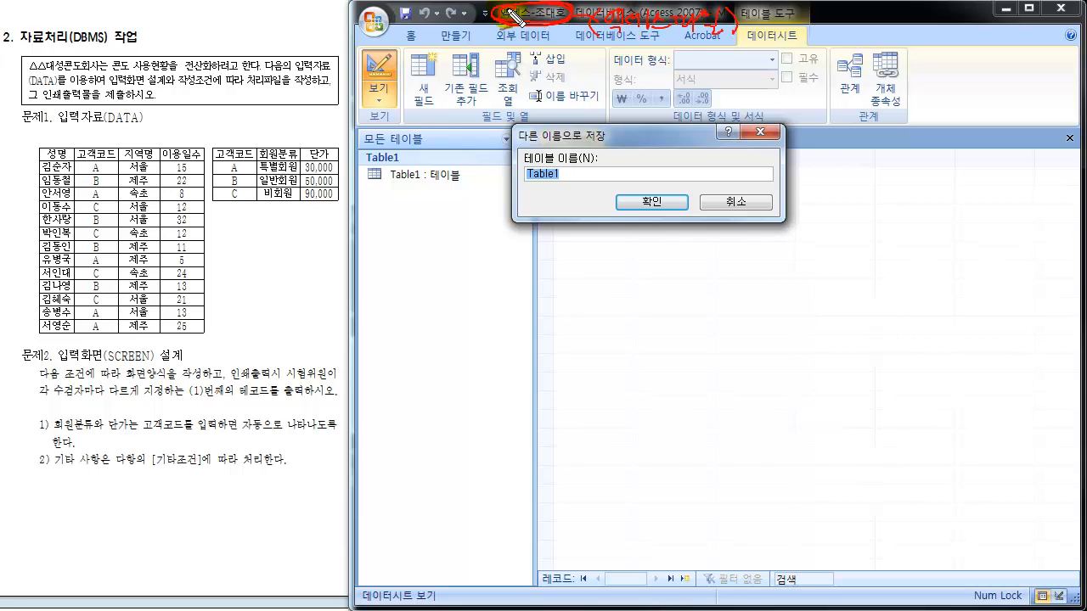
mouse_move(414, 166)
mouse_down()
mouse_move(391, 194)
mouse_move(427, 188)
mouse_move(475, 151)
mouse_move(531, 173)
mouse_up()
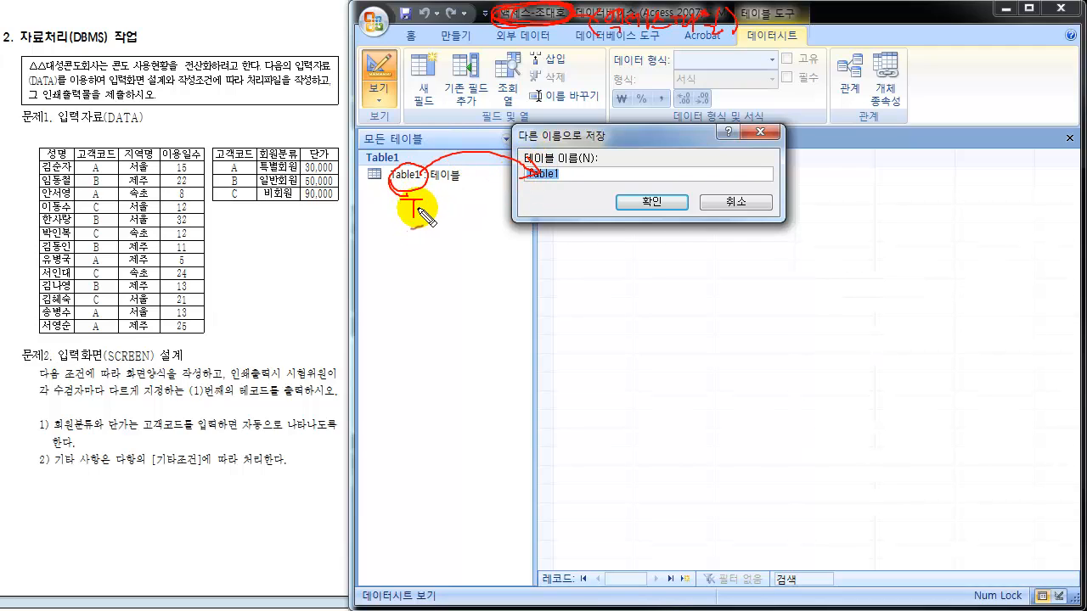
mouse_move(432, 219)
mouse_down()
mouse_move(411, 227)
mouse_move(396, 195)
mouse_move(528, 197)
mouse_move(518, 205)
mouse_up()
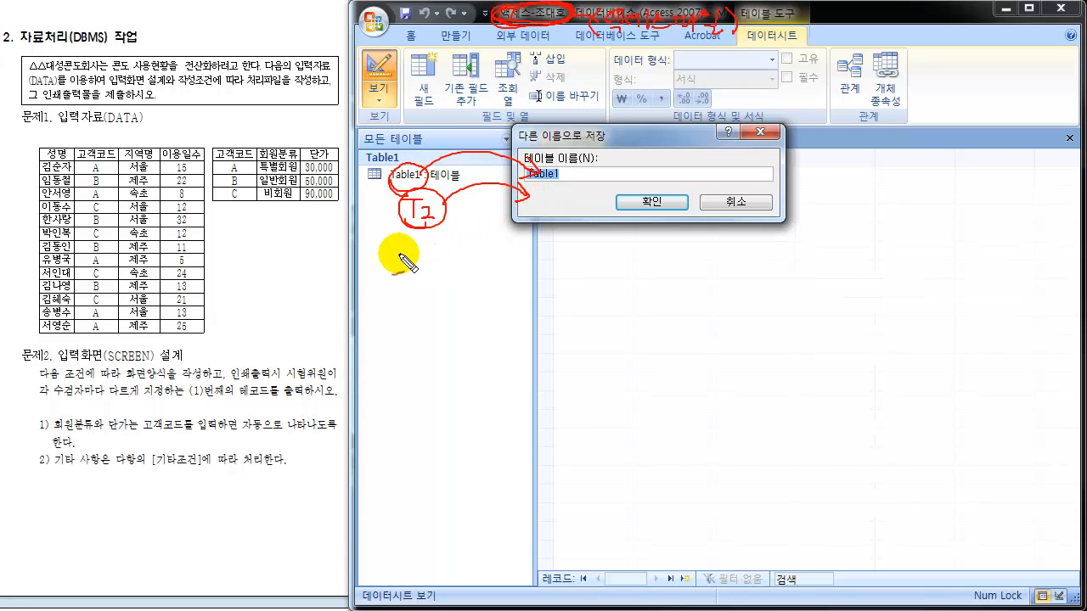
mouse_move(416, 266)
mouse_down()
mouse_move(415, 255)
mouse_move(436, 262)
mouse_move(515, 218)
mouse_move(520, 247)
mouse_up()
mouse_move(392, 289)
mouse_down()
mouse_move(417, 323)
mouse_move(526, 273)
mouse_up()
mouse_move(400, 348)
mouse_down()
mouse_move(417, 351)
mouse_move(425, 373)
mouse_move(508, 343)
mouse_move(537, 344)
mouse_up()
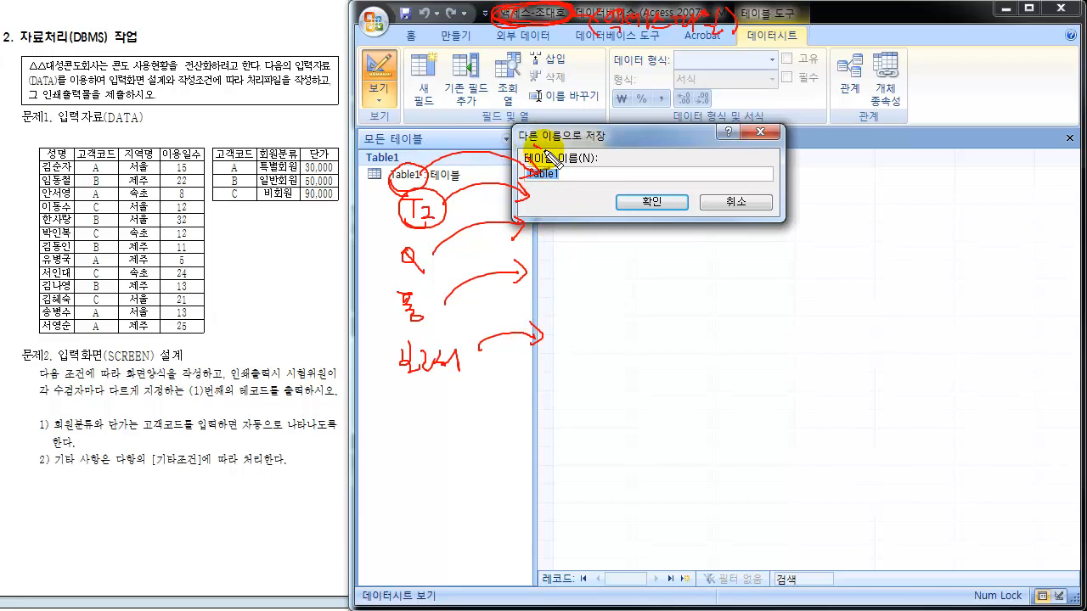
mouse_move(533, 144)
mouse_down()
mouse_move(561, 334)
mouse_move(359, 351)
mouse_move(354, 187)
mouse_move(486, 117)
mouse_move(552, 157)
mouse_up()
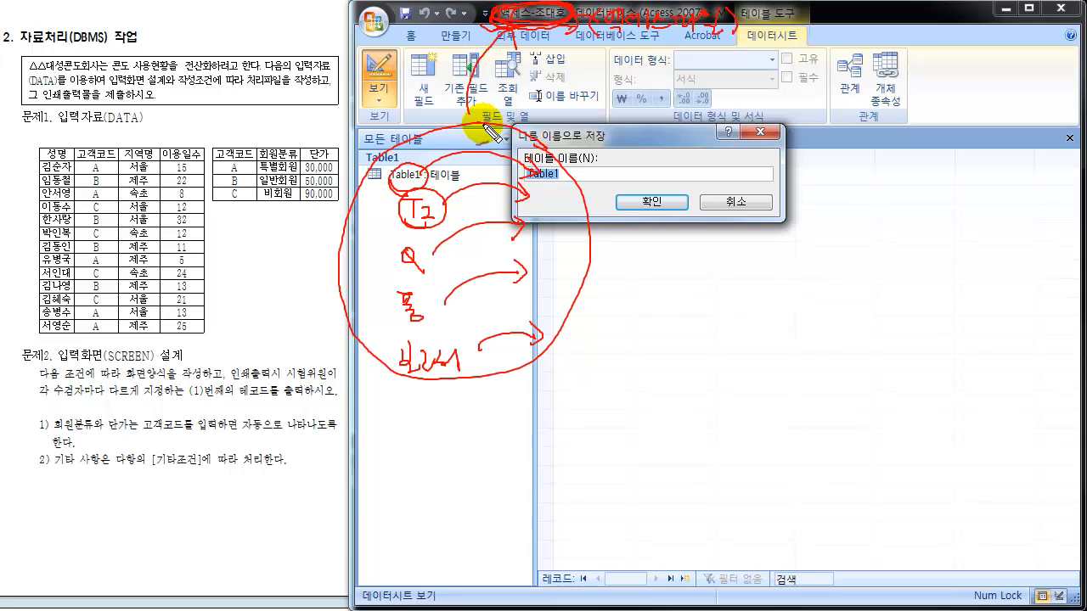
mouse_move(485, 109)
mouse_down()
mouse_move(570, 207)
mouse_move(533, 363)
mouse_move(363, 373)
mouse_move(318, 247)
mouse_move(403, 127)
mouse_move(518, 144)
mouse_up()
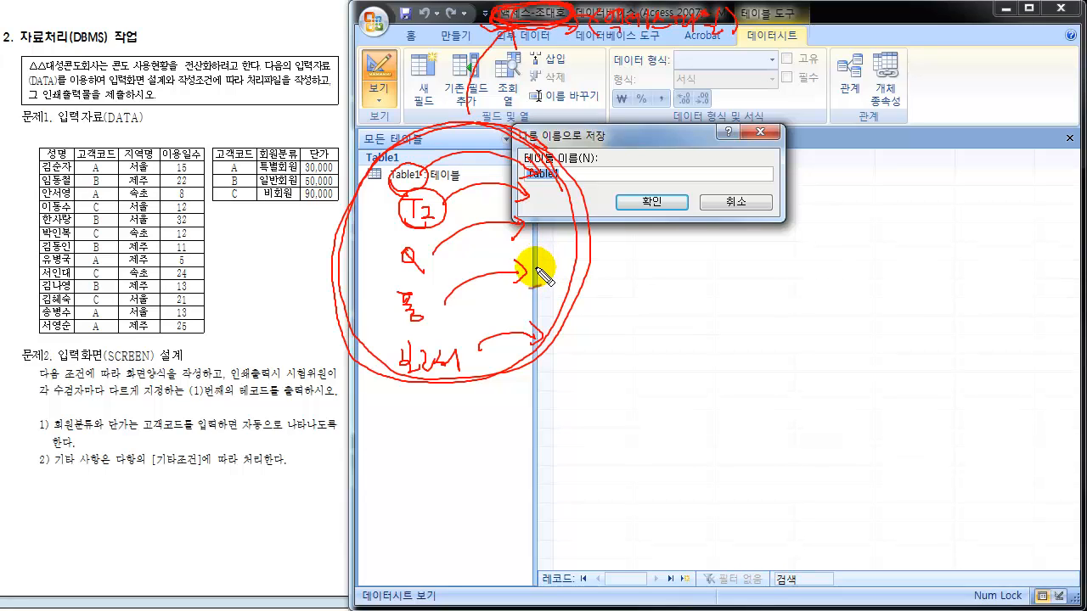
key(Escape)
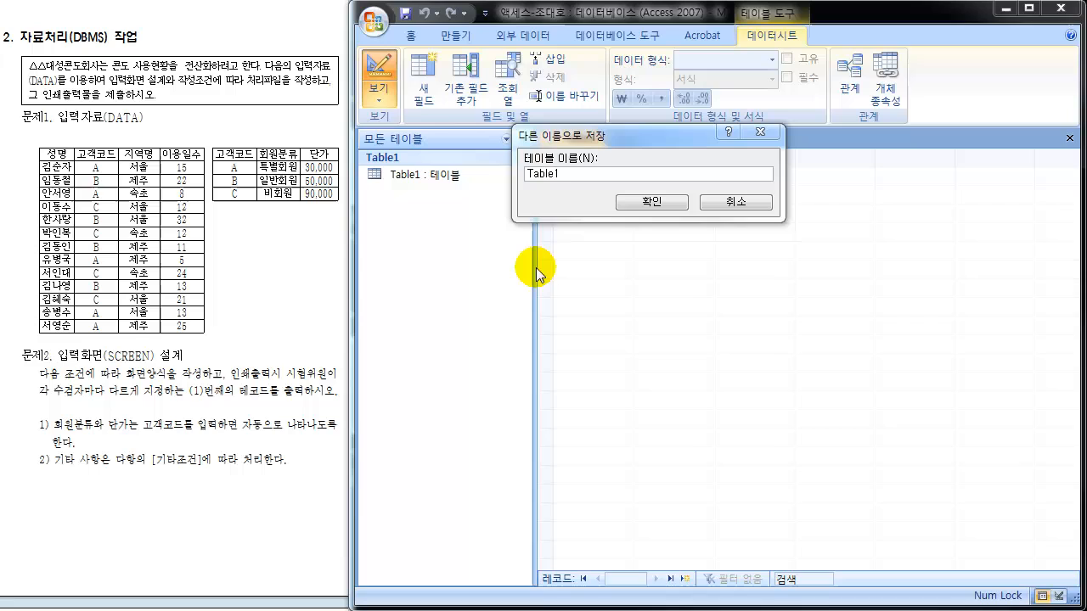
- Save the new table under the name Table1 so that its design opens
click(552, 180)
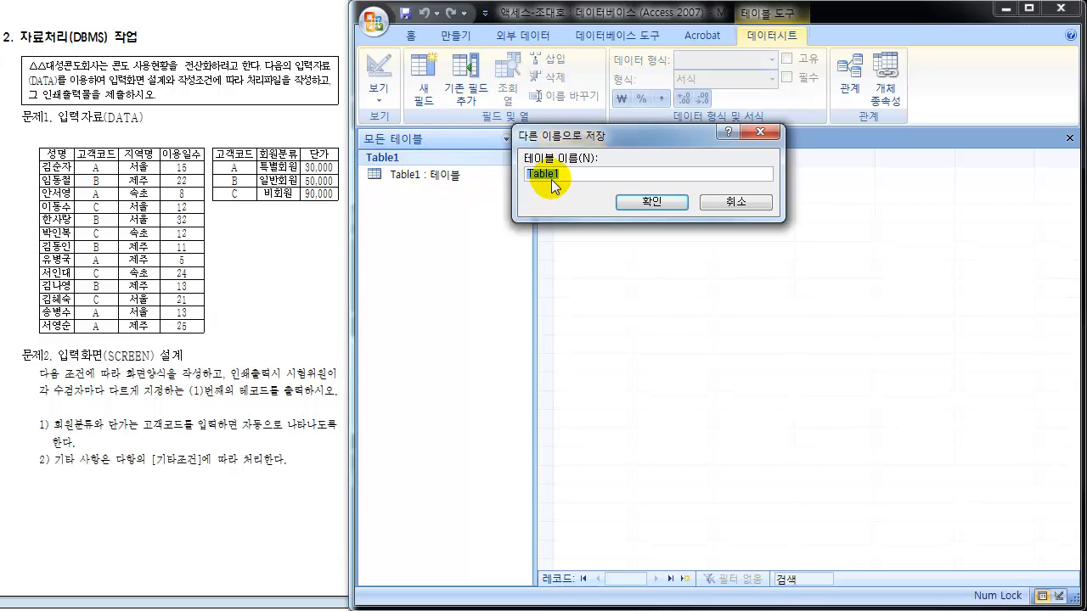
click(661, 206)
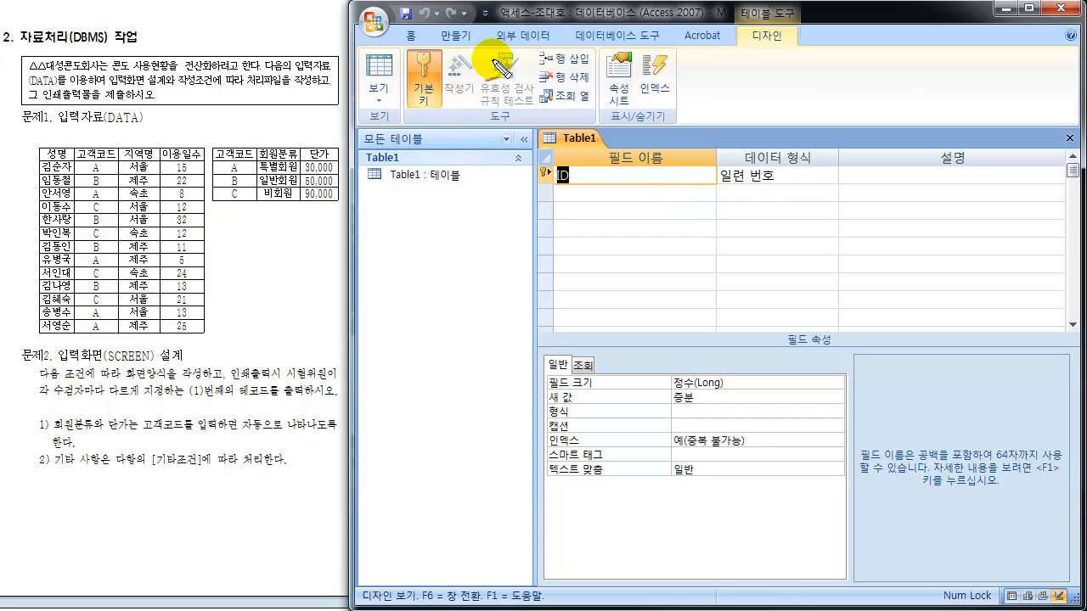
drag(403, 216, 416, 229)
drag(422, 206, 426, 236)
drag(430, 231, 439, 241)
drag(445, 222, 447, 241)
mouse_move(456, 222)
mouse_down()
mouse_move(426, 253)
mouse_move(476, 251)
mouse_up()
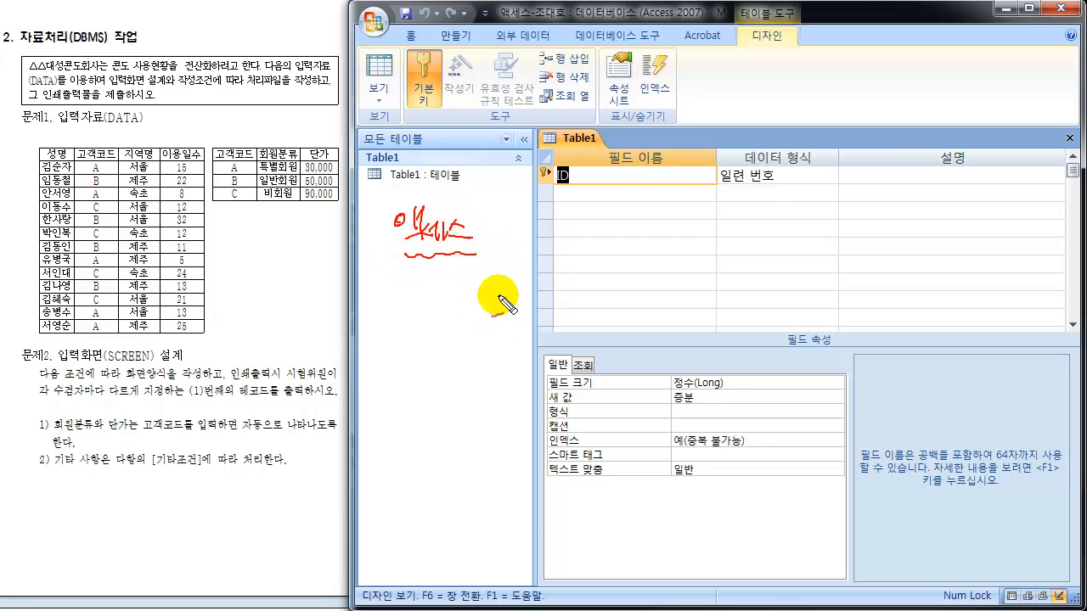
mouse_move(459, 335)
mouse_down()
mouse_move(672, 280)
mouse_move(649, 300)
mouse_move(765, 297)
mouse_move(721, 296)
mouse_move(710, 309)
mouse_move(793, 298)
mouse_move(684, 273)
mouse_move(720, 302)
mouse_up()
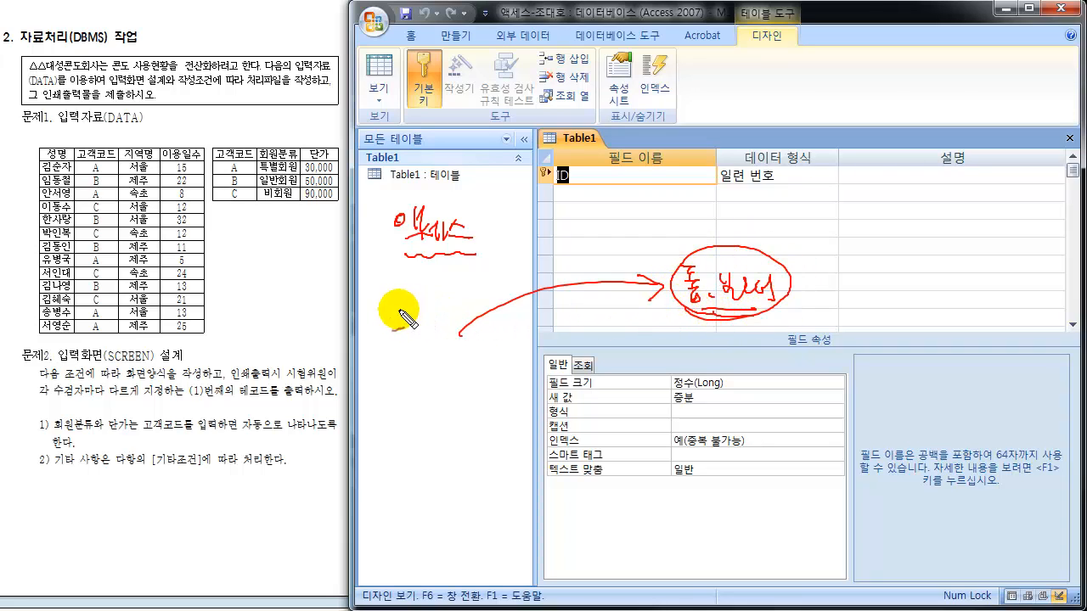
mouse_move(397, 311)
mouse_down()
mouse_move(427, 320)
mouse_move(427, 336)
mouse_move(478, 316)
mouse_up()
mouse_move(530, 260)
mouse_down()
mouse_move(543, 277)
mouse_move(585, 277)
mouse_up()
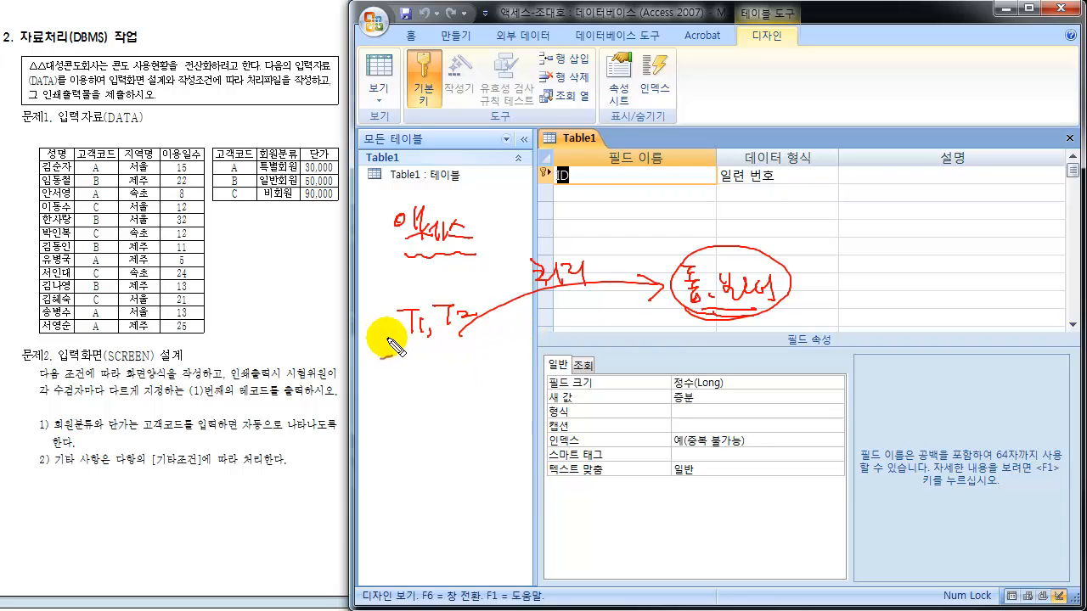
mouse_move(406, 351)
mouse_down()
mouse_move(429, 284)
mouse_move(489, 303)
mouse_move(583, 245)
mouse_move(656, 257)
mouse_move(646, 272)
mouse_up()
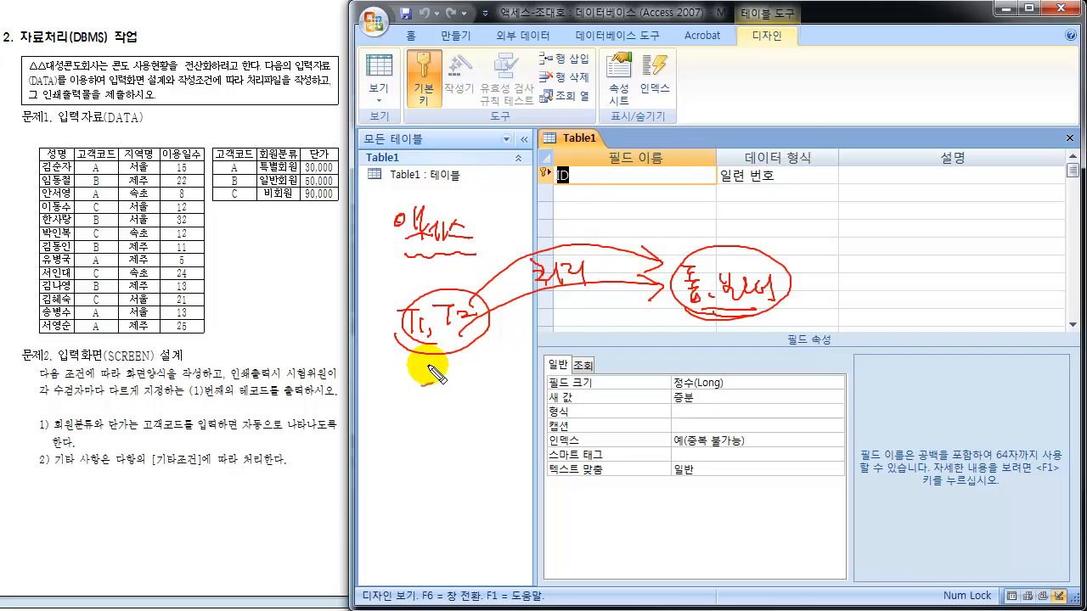
mouse_move(441, 365)
mouse_down()
mouse_move(430, 369)
mouse_move(497, 379)
mouse_up()
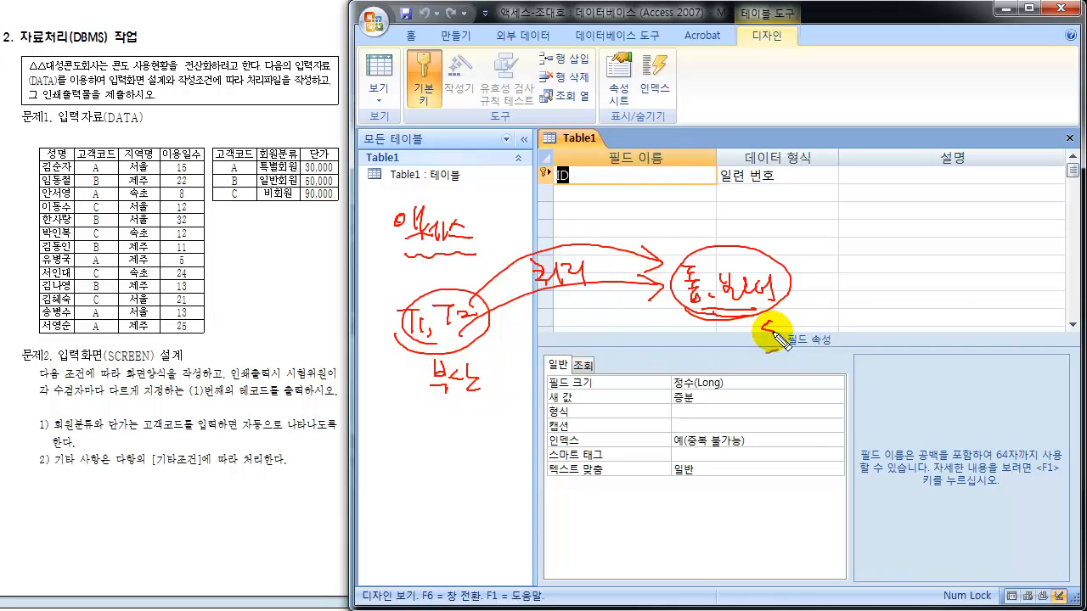
mouse_move(774, 334)
mouse_down()
mouse_move(802, 323)
mouse_move(821, 340)
mouse_up()
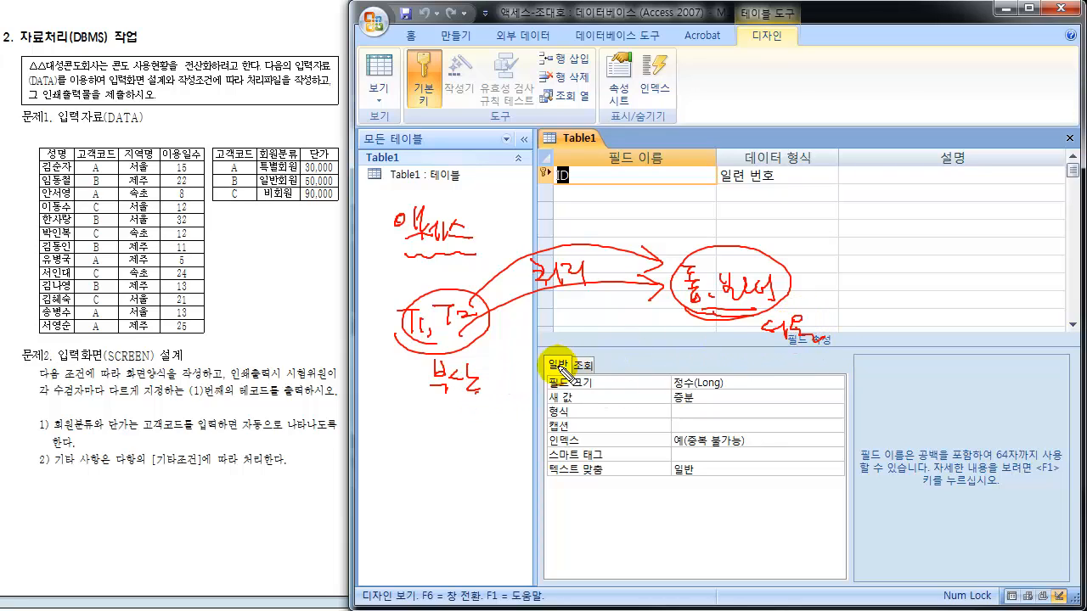
drag(495, 373, 743, 350)
mouse_move(626, 333)
mouse_down()
mouse_move(642, 363)
mouse_move(657, 351)
mouse_up()
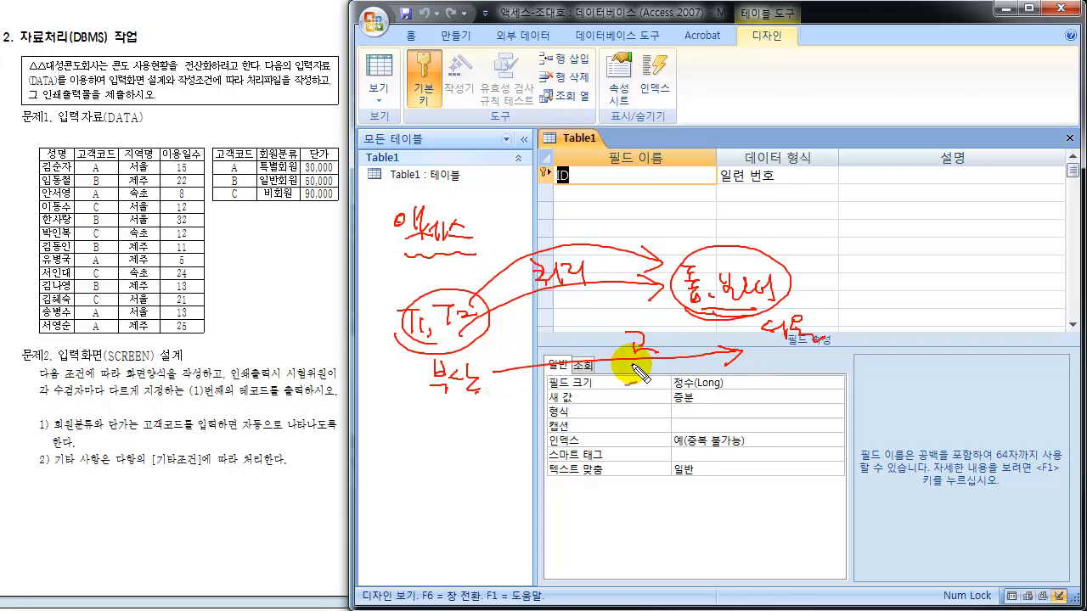
mouse_move(505, 399)
mouse_down()
mouse_move(730, 383)
mouse_move(719, 393)
mouse_up()
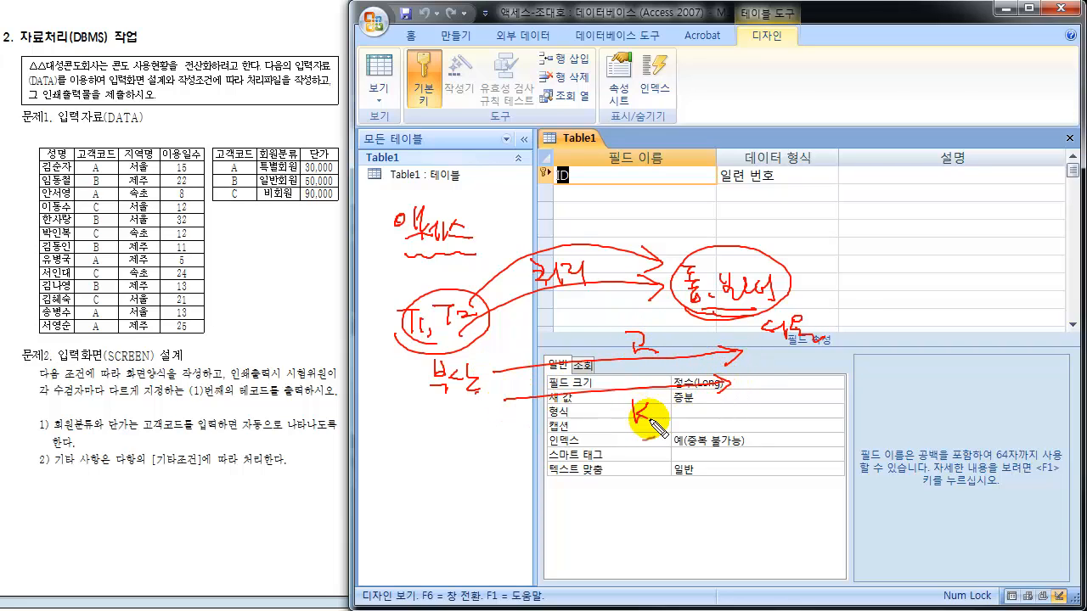
mouse_move(653, 408)
mouse_down()
mouse_move(663, 399)
mouse_move(689, 425)
mouse_up()
mouse_move(519, 430)
mouse_down()
mouse_move(530, 467)
mouse_move(728, 424)
mouse_move(732, 438)
mouse_up()
mouse_move(550, 484)
mouse_down()
mouse_move(658, 500)
mouse_move(731, 477)
mouse_up()
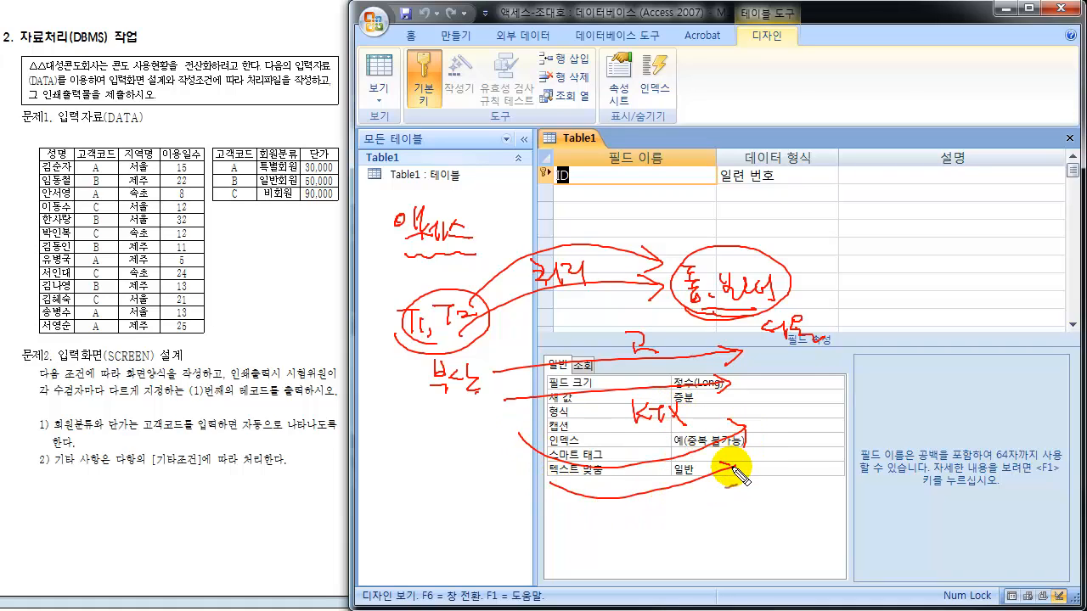
mouse_move(580, 501)
mouse_down()
mouse_move(721, 509)
mouse_move(728, 530)
mouse_up()
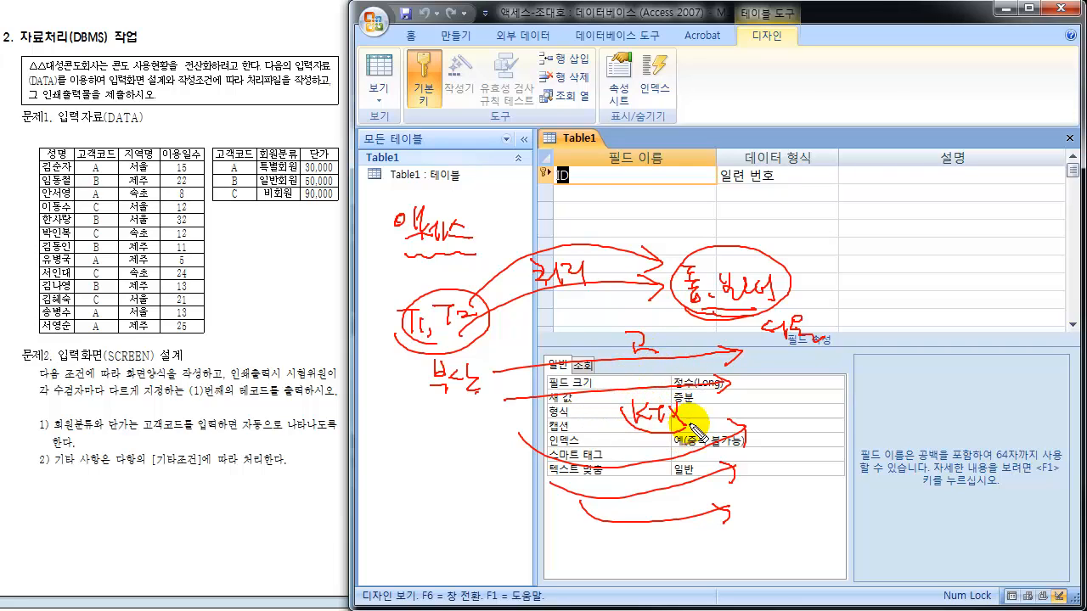
mouse_move(687, 417)
mouse_down()
mouse_move(625, 388)
mouse_move(626, 424)
mouse_up()
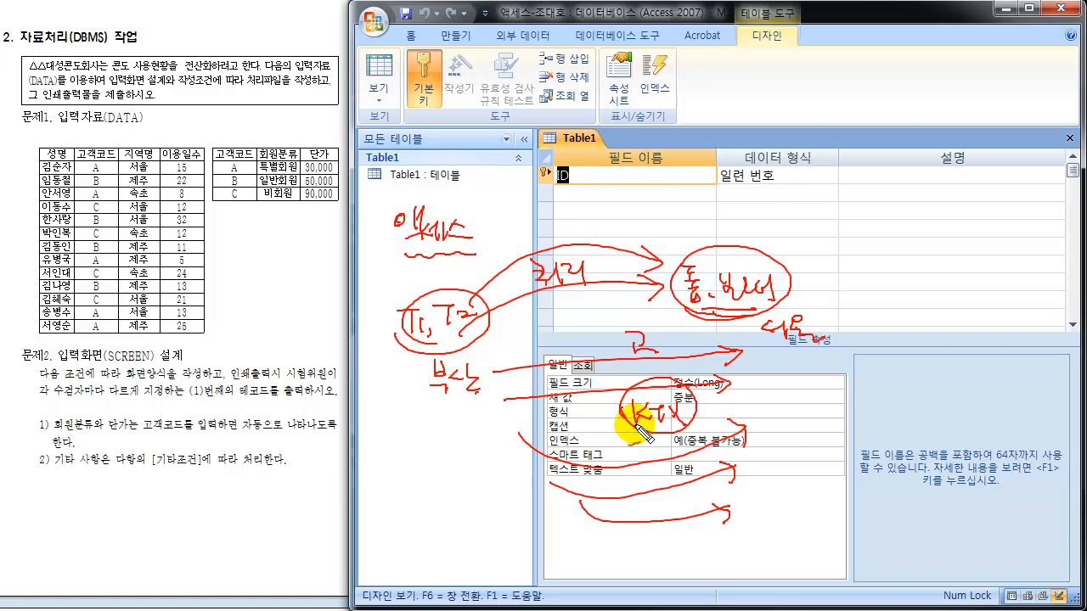
mouse_move(636, 388)
mouse_down()
mouse_move(686, 417)
mouse_move(645, 380)
mouse_move(648, 422)
mouse_move(650, 368)
mouse_move(648, 417)
mouse_move(686, 427)
mouse_move(662, 460)
mouse_up()
drag(663, 450, 663, 463)
drag(664, 457, 676, 466)
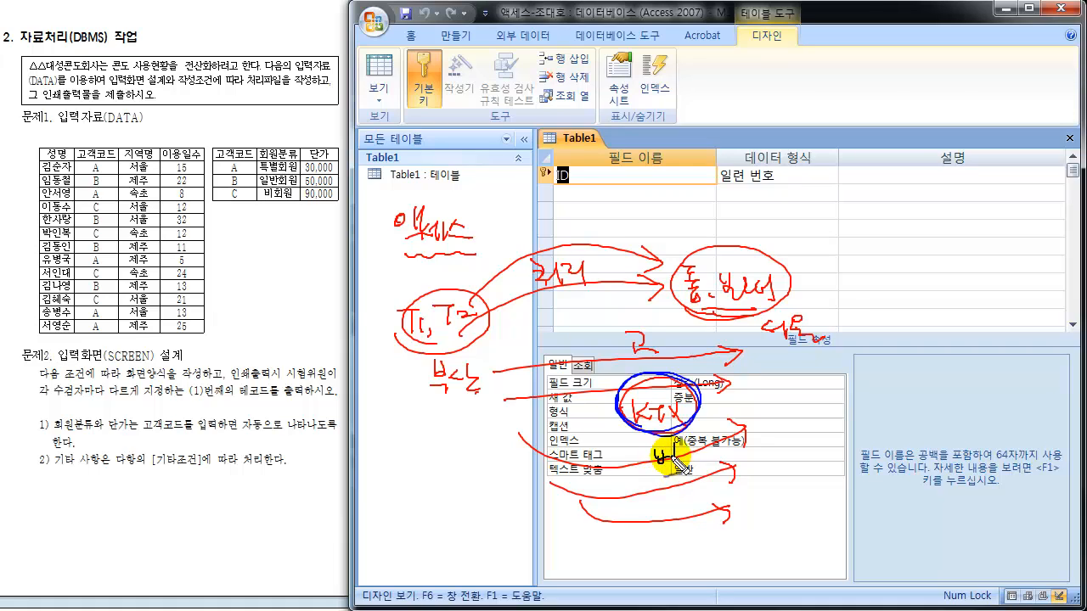
drag(577, 404, 591, 403)
drag(581, 405, 599, 420)
drag(603, 403, 615, 414)
mouse_move(604, 413)
mouse_down()
mouse_move(632, 416)
mouse_move(569, 414)
mouse_up()
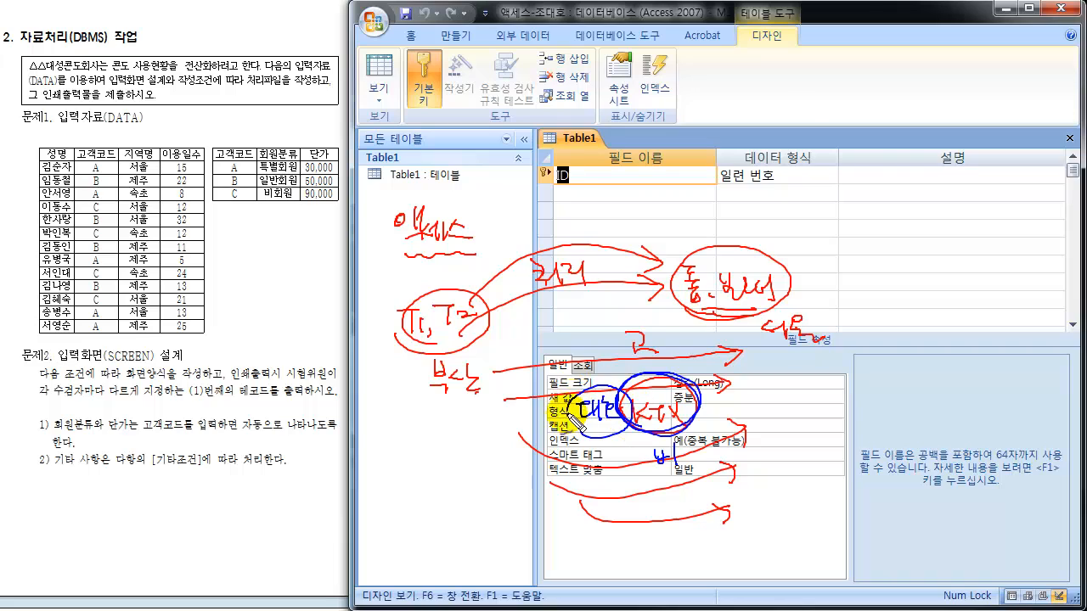
drag(463, 380, 586, 413)
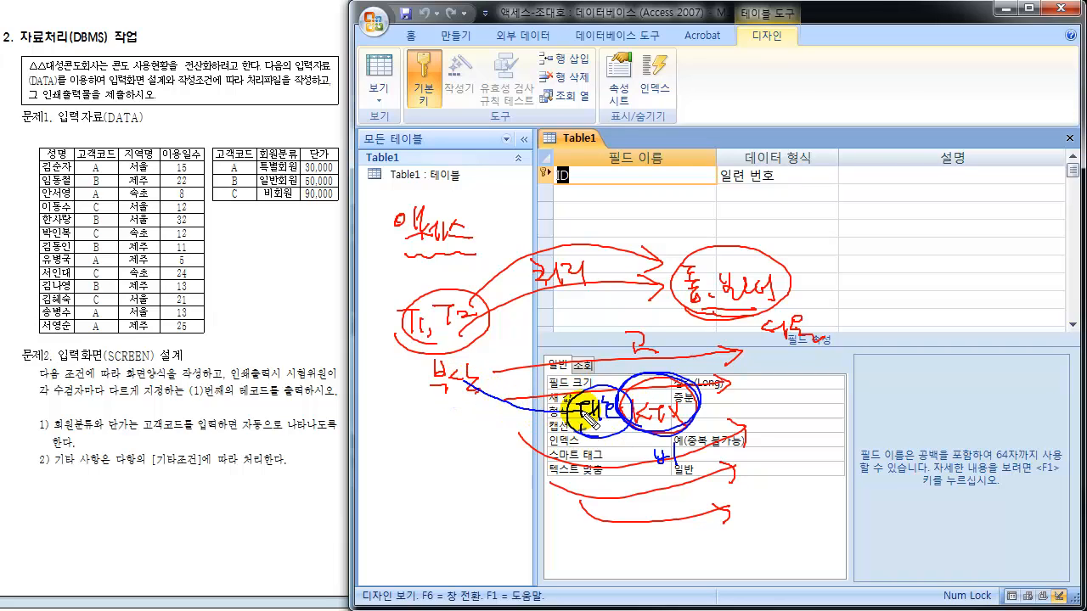
mouse_move(702, 392)
mouse_down()
mouse_move(773, 349)
mouse_move(779, 365)
mouse_up()
mouse_move(690, 271)
mouse_down()
mouse_move(678, 276)
mouse_move(689, 270)
mouse_move(679, 308)
mouse_up()
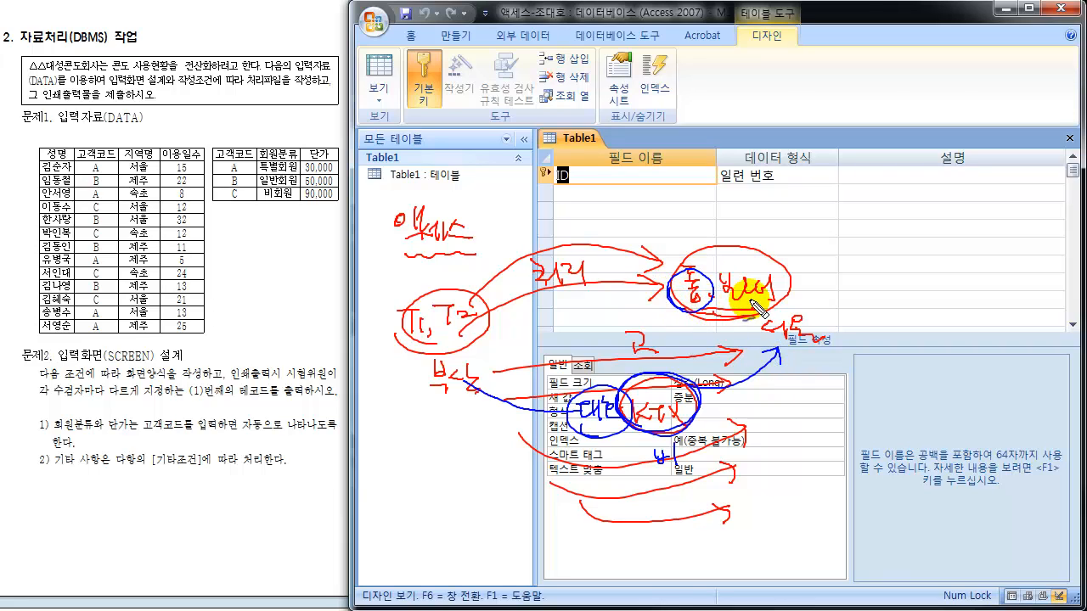
mouse_move(750, 303)
mouse_down()
mouse_move(772, 273)
mouse_move(717, 270)
mouse_move(745, 308)
mouse_up()
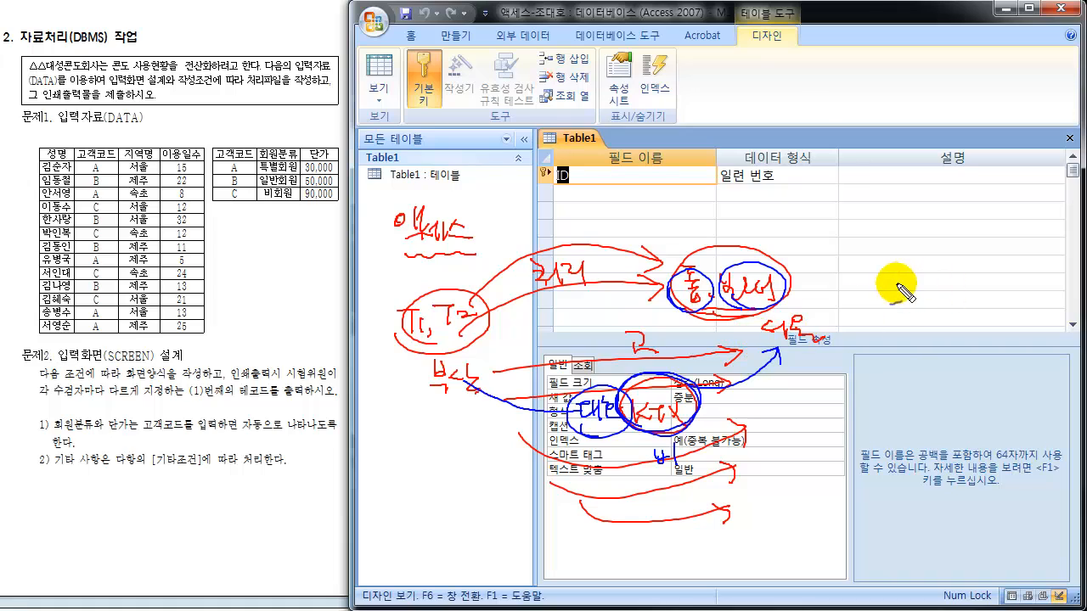
drag(890, 280, 919, 283)
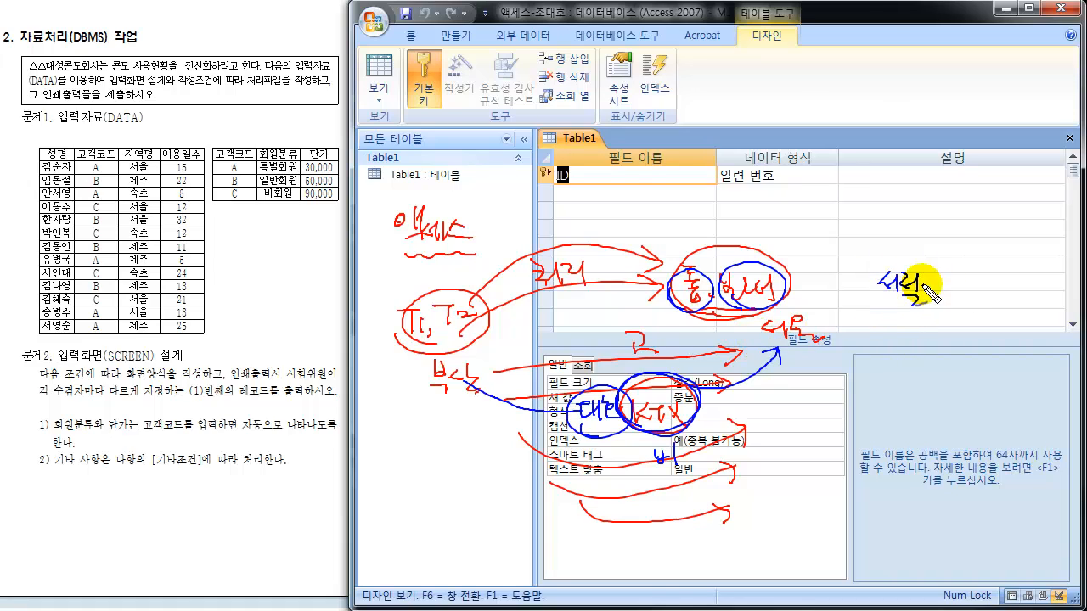
mouse_move(889, 335)
mouse_down()
mouse_move(892, 316)
mouse_move(927, 328)
mouse_move(913, 348)
mouse_move(937, 356)
mouse_move(951, 331)
mouse_move(968, 331)
mouse_move(1000, 386)
mouse_up()
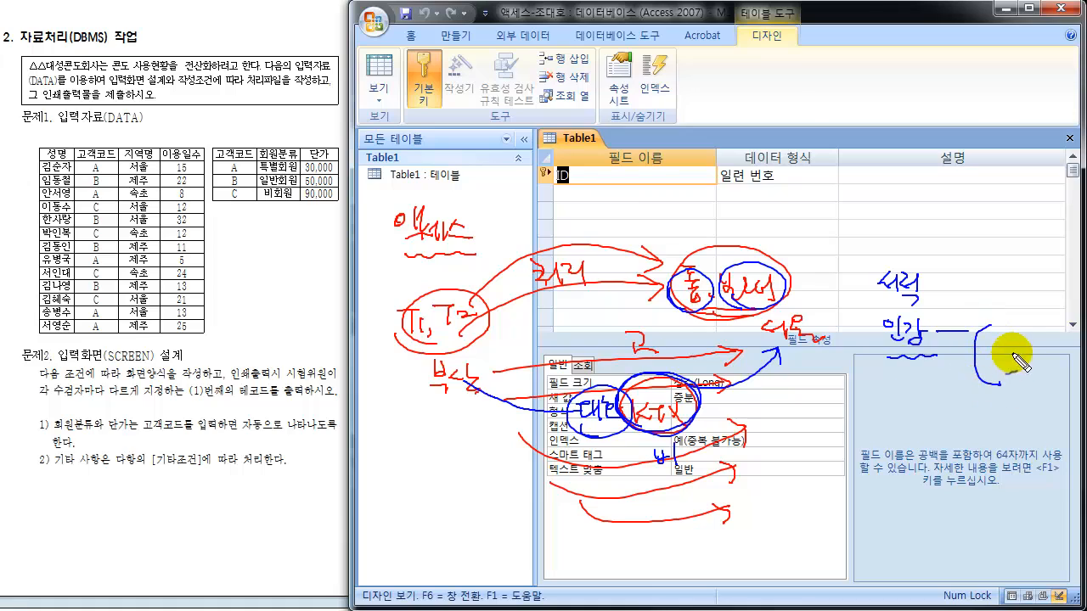
mouse_move(999, 349)
mouse_down()
mouse_move(1019, 350)
mouse_move(1018, 384)
mouse_up()
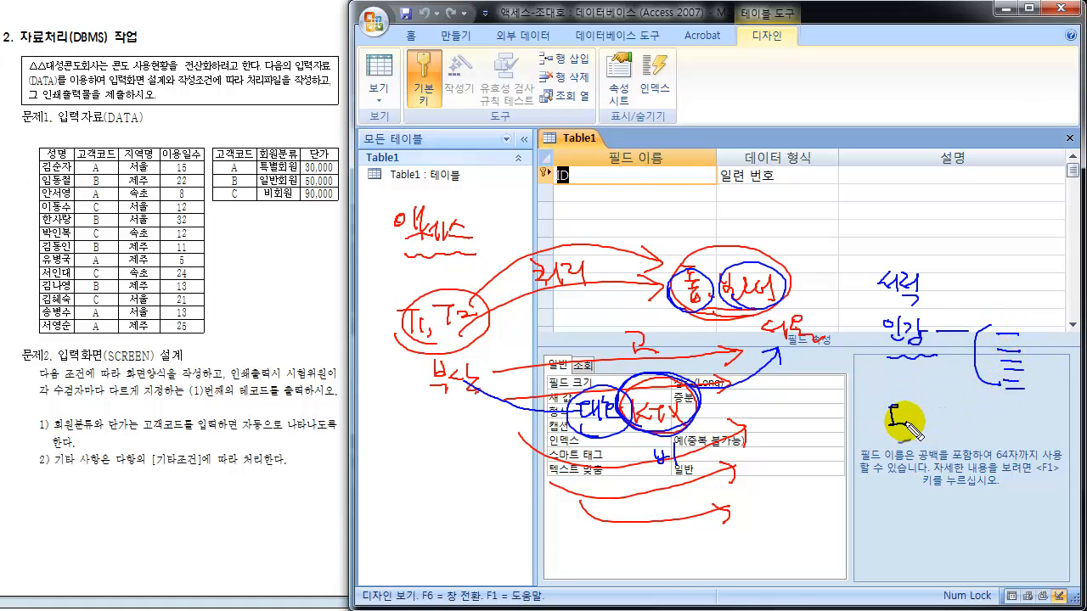
mouse_move(905, 408)
mouse_down()
mouse_move(916, 407)
mouse_move(915, 427)
mouse_move(950, 429)
mouse_move(989, 411)
mouse_move(1009, 419)
mouse_move(1009, 443)
mouse_move(1034, 417)
mouse_move(1037, 440)
mouse_up()
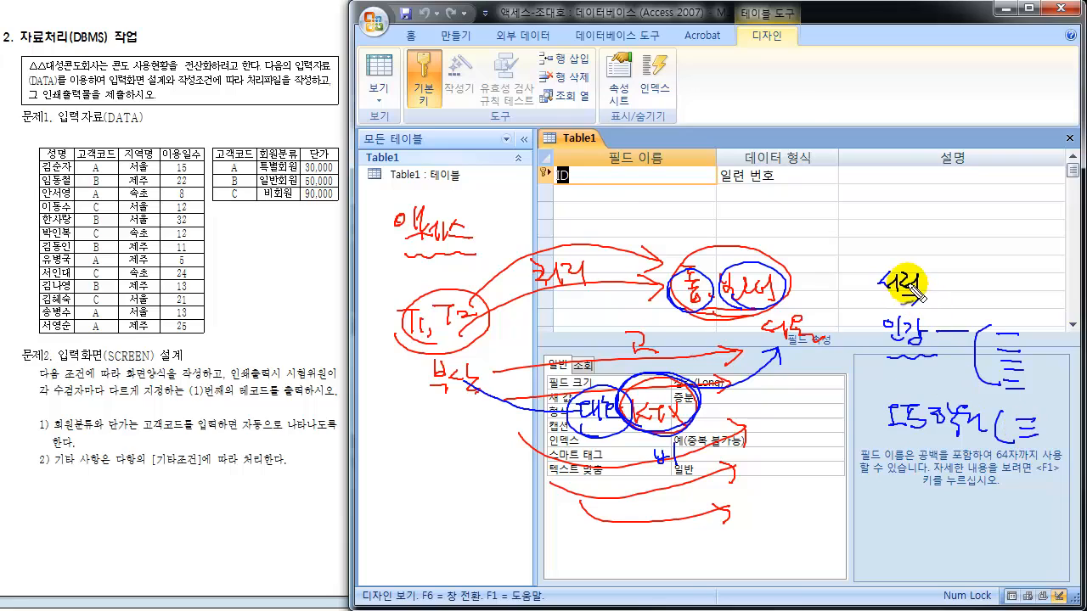
mouse_move(869, 278)
mouse_down()
mouse_move(854, 359)
mouse_move(888, 416)
mouse_up()
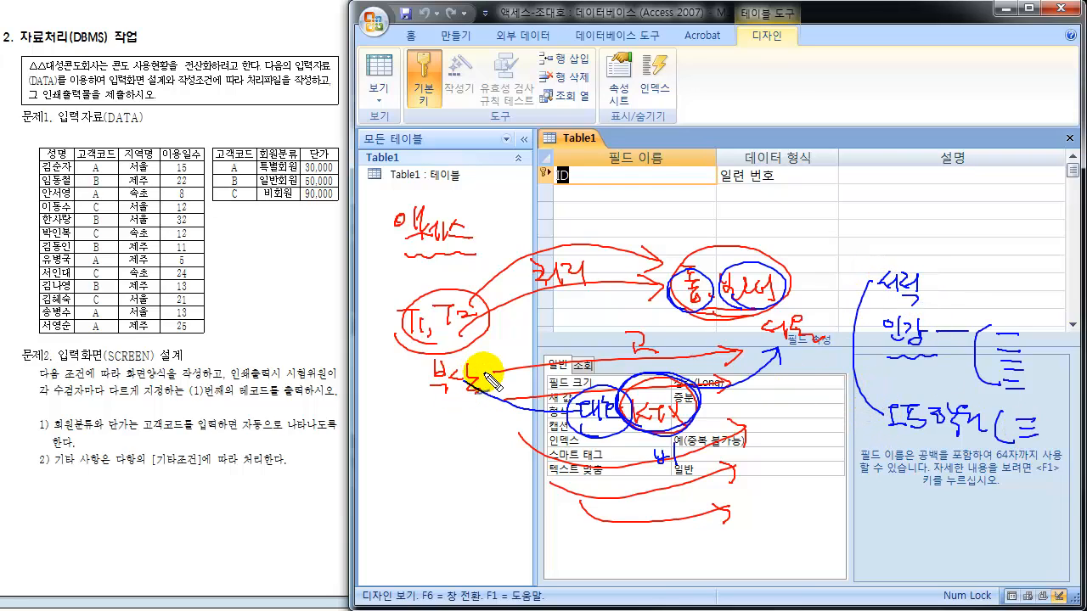
mouse_move(479, 372)
mouse_down()
mouse_move(572, 413)
mouse_move(773, 371)
mouse_move(784, 387)
mouse_up()
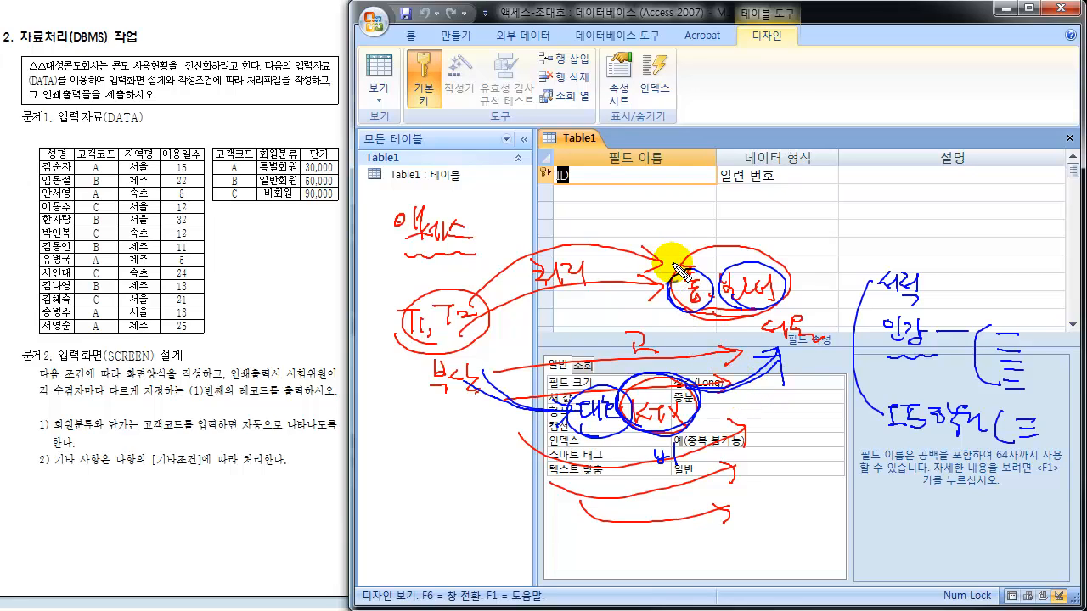
key(Escape)
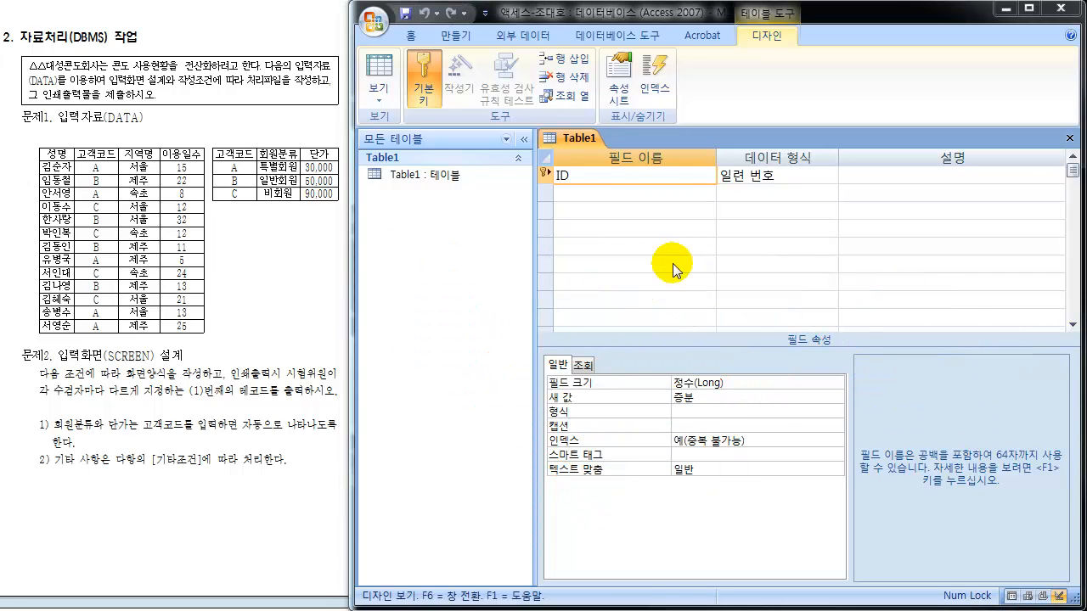
- Remove the primary key from the ID field of Table1, toggling it back on and off once
right_click(545, 174)
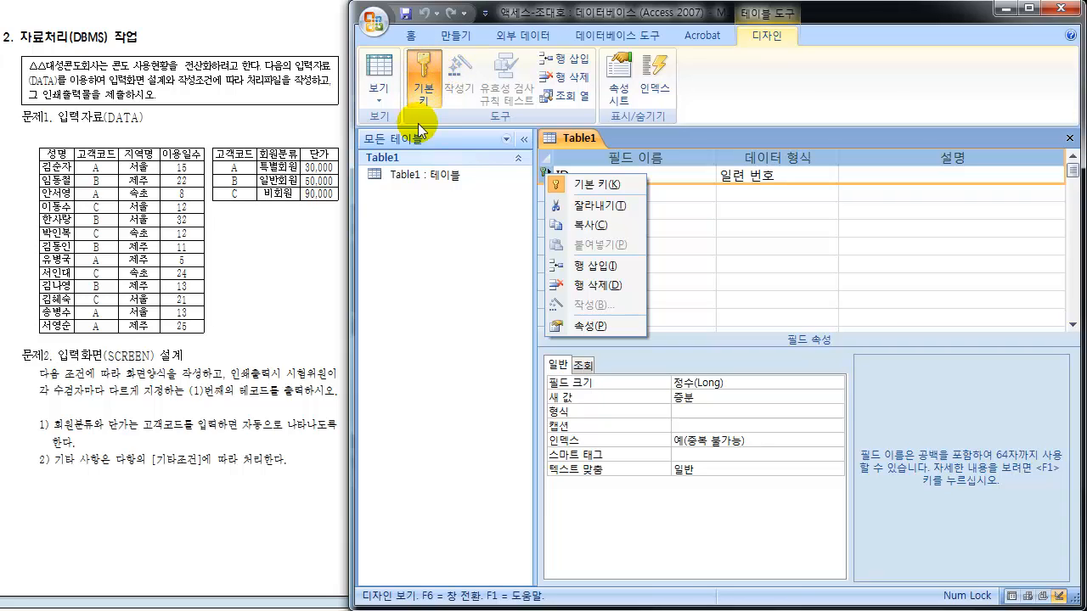
click(602, 181)
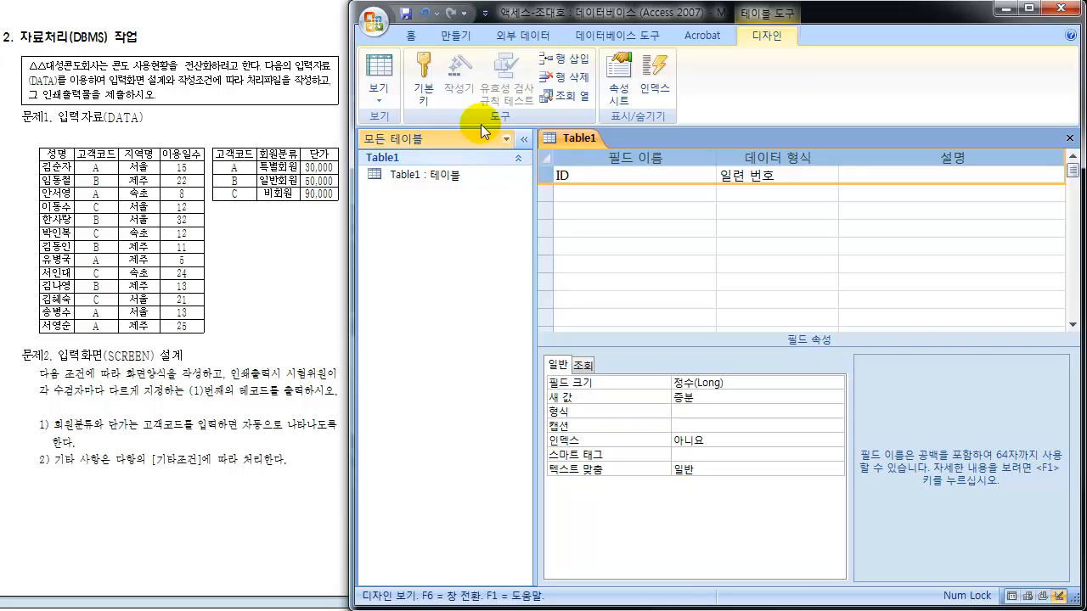
click(419, 78)
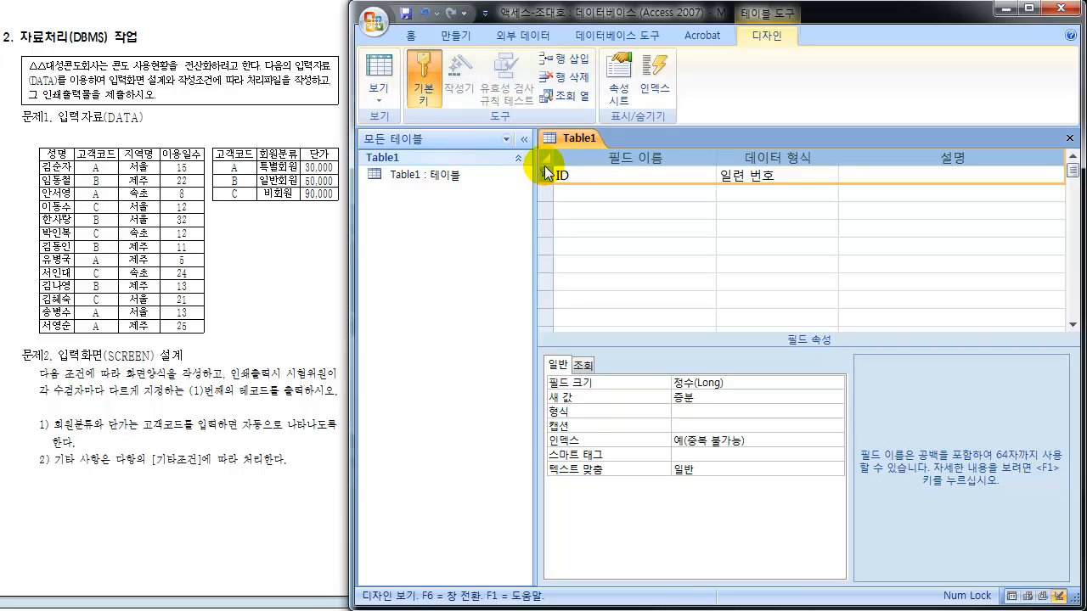
click(424, 79)
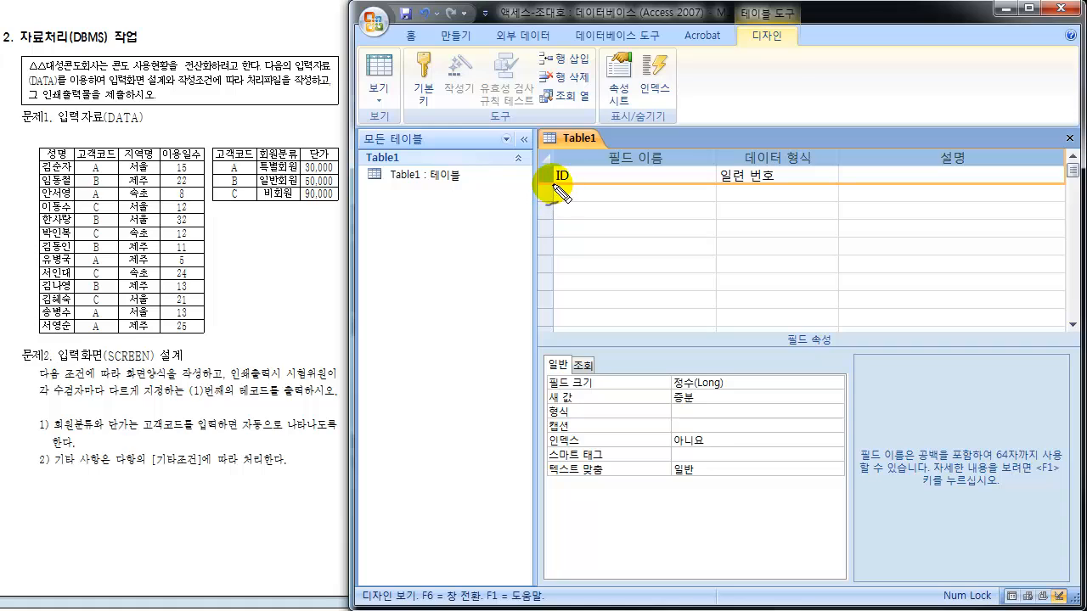
mouse_move(625, 215)
mouse_down()
mouse_move(627, 231)
mouse_move(650, 231)
mouse_up()
mouse_move(637, 236)
mouse_down()
mouse_move(648, 237)
mouse_move(650, 252)
mouse_up()
mouse_move(540, 170)
mouse_down()
mouse_move(546, 190)
mouse_move(549, 166)
mouse_move(538, 167)
mouse_move(540, 191)
mouse_up()
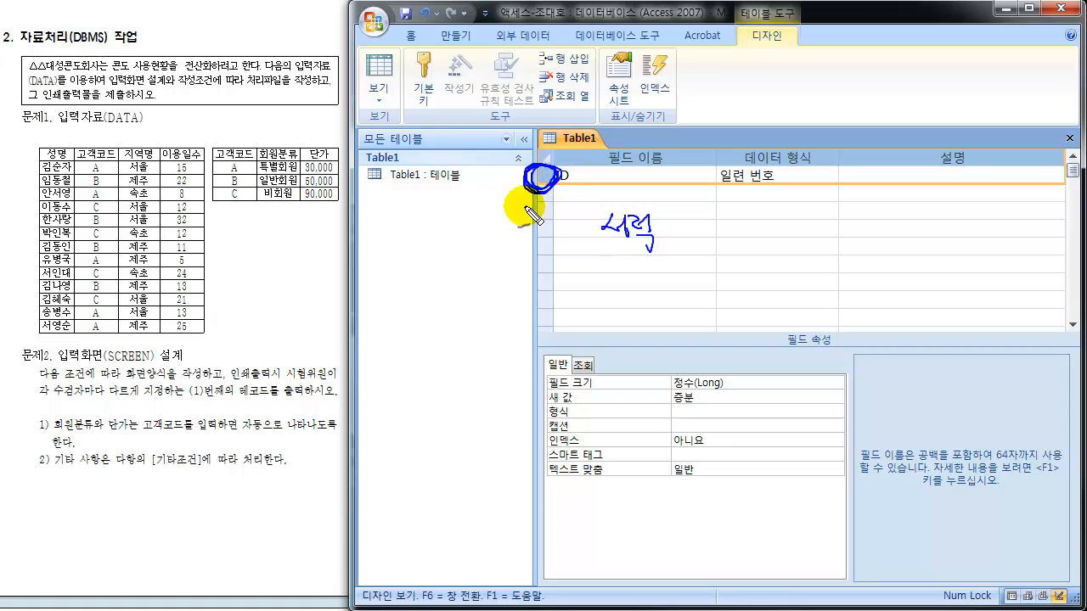
mouse_move(564, 162)
mouse_down()
mouse_move(703, 121)
mouse_move(715, 141)
mouse_move(679, 148)
mouse_move(693, 144)
mouse_up()
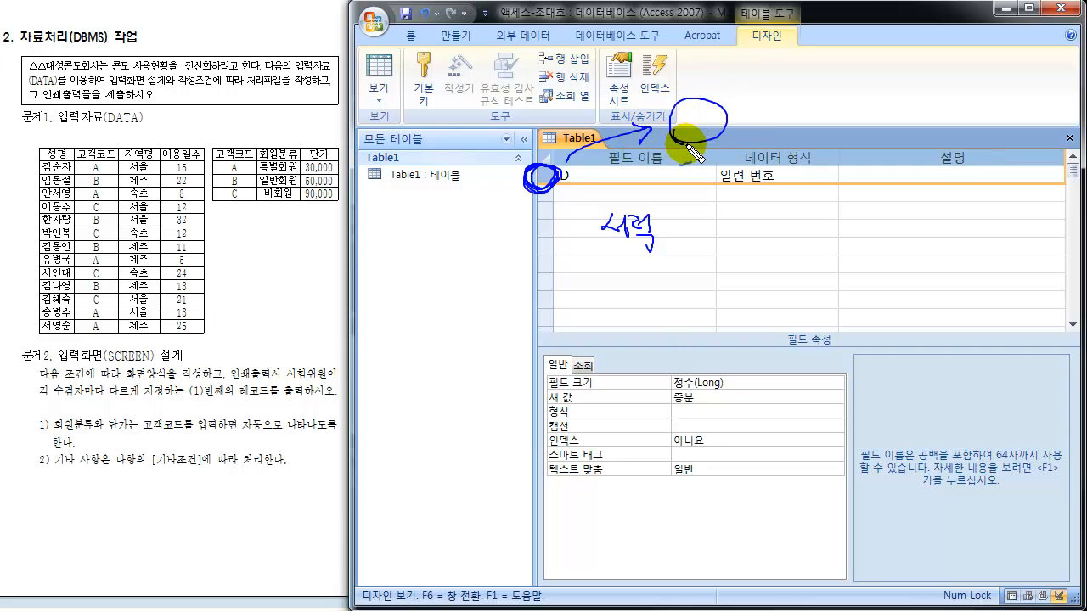
drag(602, 252, 670, 250)
drag(686, 251, 784, 249)
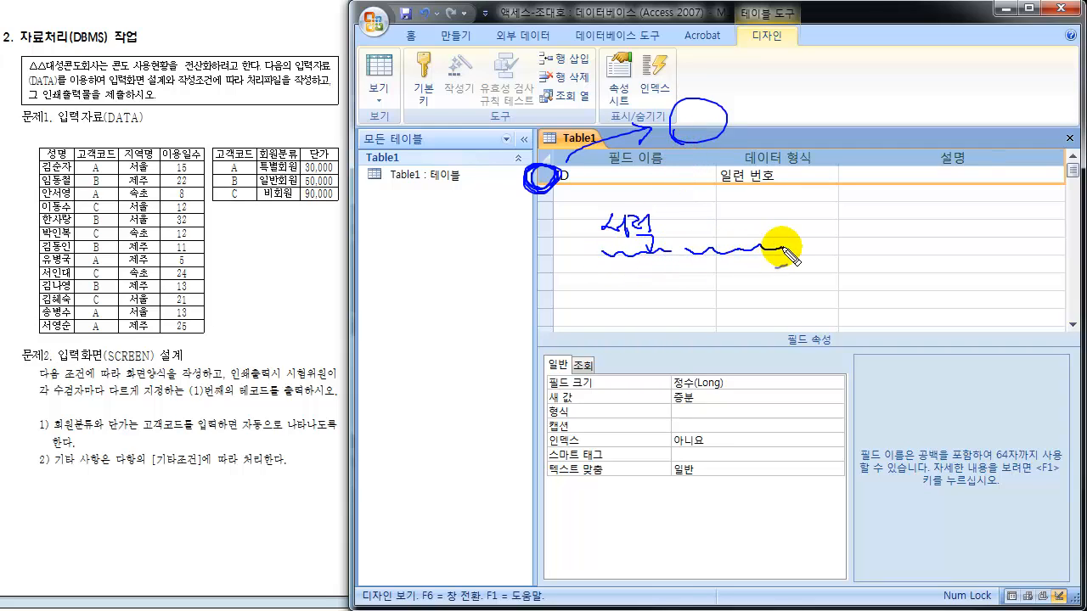
drag(785, 206, 790, 252)
mouse_move(594, 219)
mouse_down()
mouse_move(583, 235)
mouse_move(597, 253)
mouse_up()
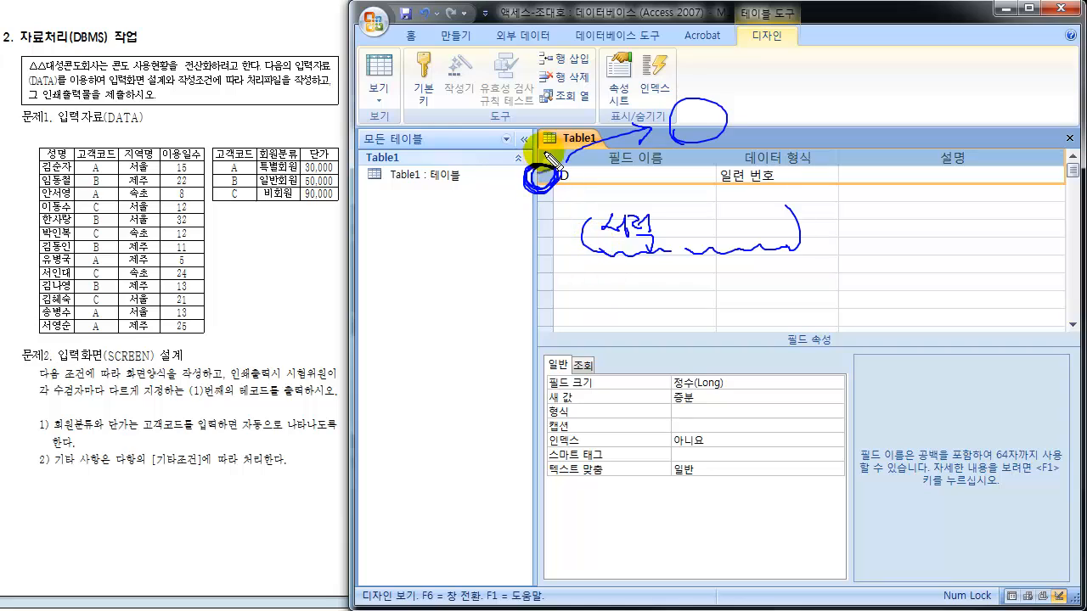
mouse_move(554, 151)
mouse_down()
mouse_move(541, 167)
mouse_move(566, 169)
mouse_up()
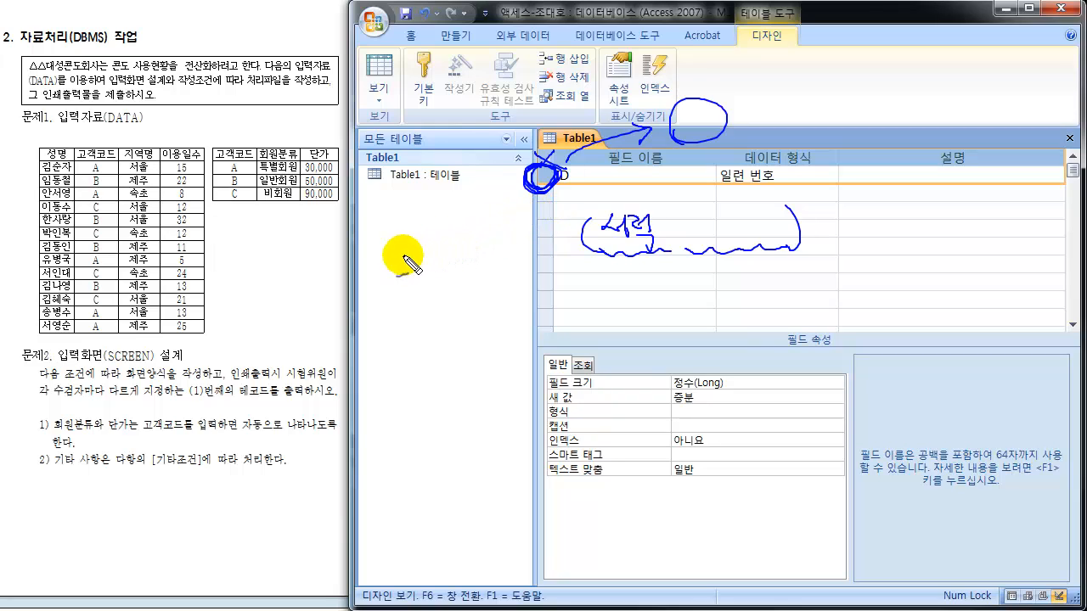
mouse_move(392, 263)
mouse_down()
mouse_move(441, 297)
mouse_move(391, 296)
mouse_up()
mouse_move(458, 265)
mouse_down()
mouse_move(459, 299)
mouse_move(481, 297)
mouse_move(459, 297)
mouse_up()
drag(520, 266, 522, 301)
mouse_move(519, 264)
mouse_down()
mouse_move(583, 263)
mouse_move(584, 296)
mouse_up()
drag(583, 293, 522, 298)
drag(412, 272, 411, 294)
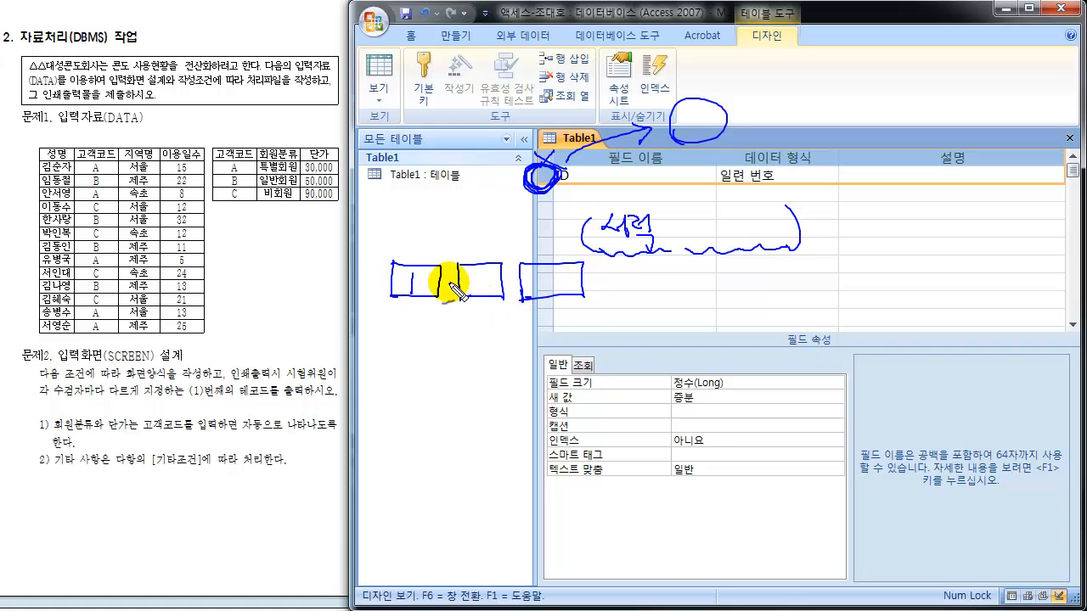
mouse_move(475, 273)
mouse_down()
mouse_move(499, 290)
mouse_move(551, 283)
mouse_move(533, 297)
mouse_up()
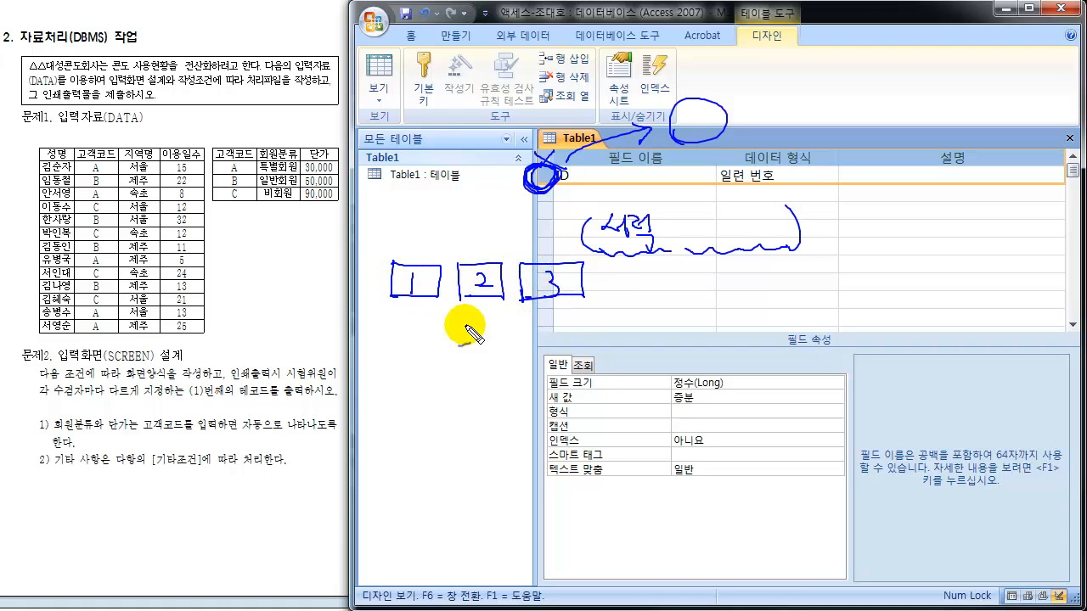
mouse_move(467, 328)
mouse_down()
mouse_move(485, 315)
mouse_move(485, 339)
mouse_move(465, 323)
mouse_up()
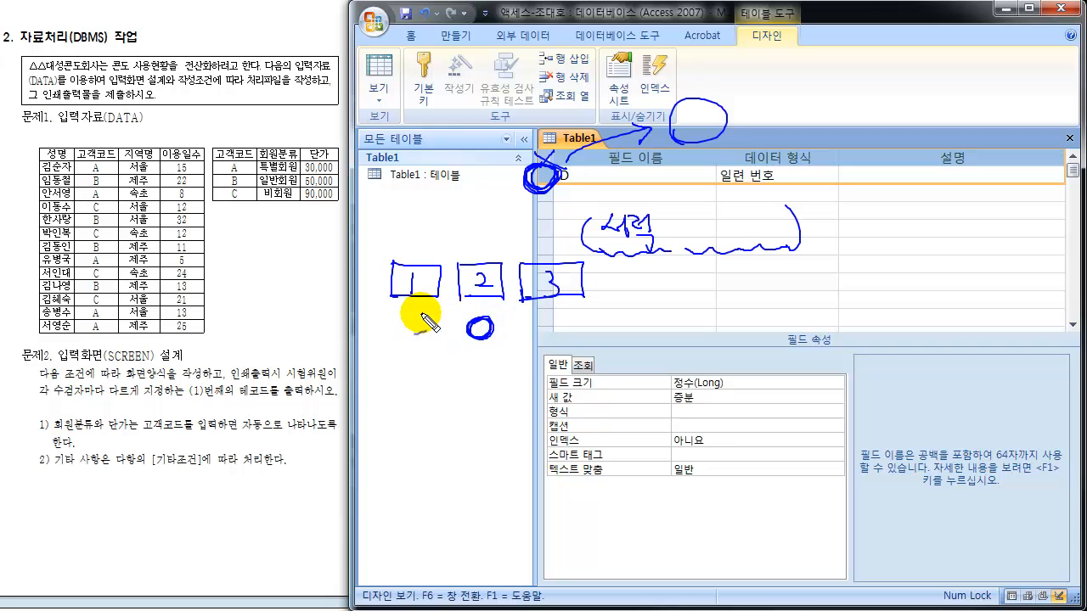
mouse_move(424, 311)
mouse_down()
mouse_move(411, 316)
mouse_move(423, 313)
mouse_up()
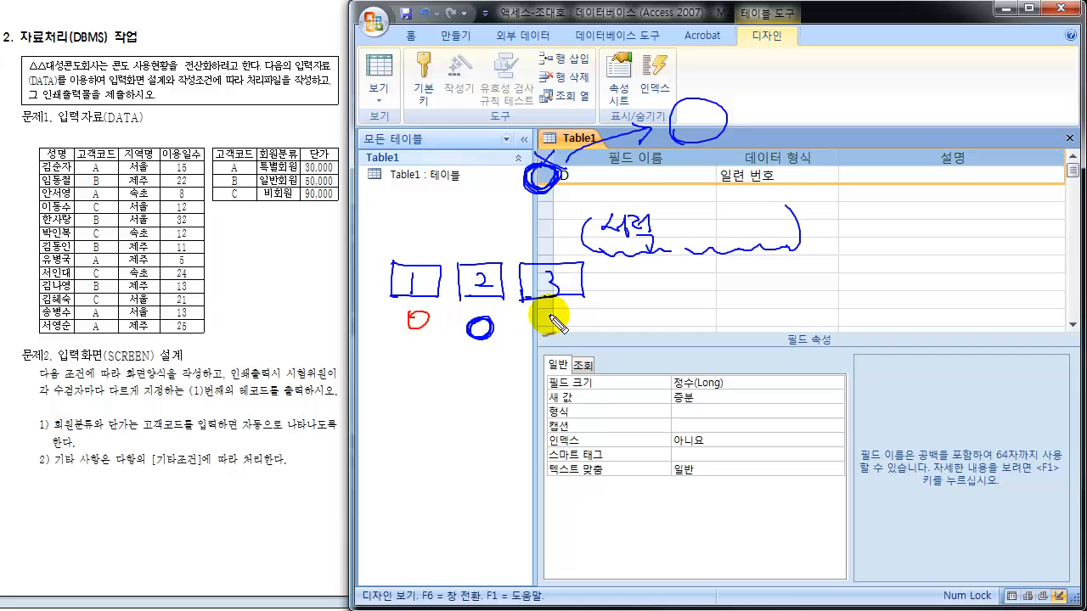
drag(567, 312, 560, 314)
mouse_move(474, 314)
mouse_down()
mouse_move(469, 330)
mouse_move(480, 336)
mouse_move(480, 294)
mouse_move(486, 302)
mouse_up()
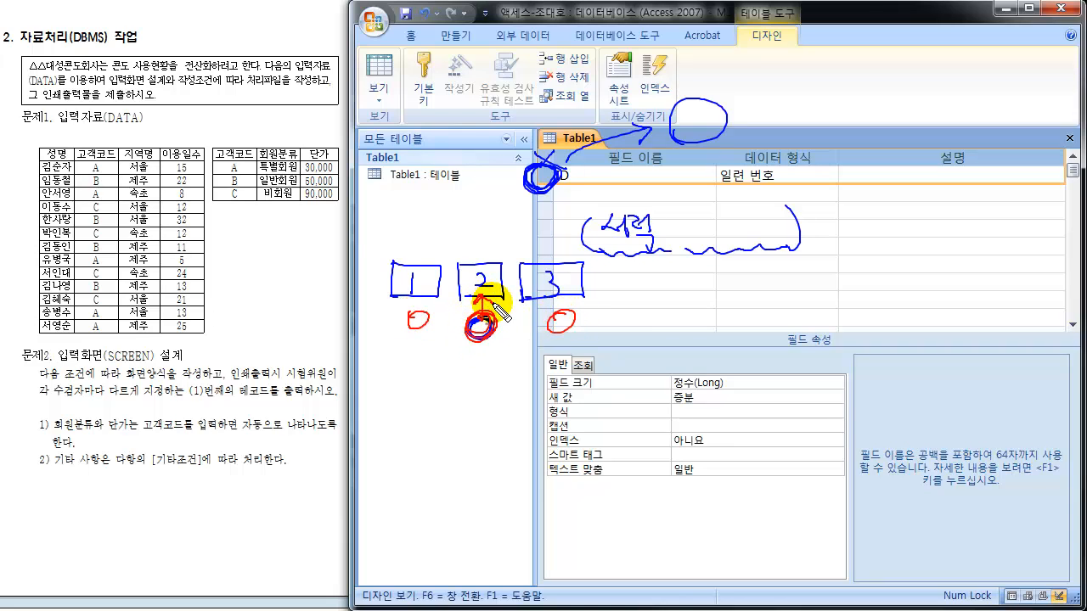
mouse_move(419, 313)
mouse_down()
mouse_move(408, 328)
mouse_move(424, 316)
mouse_up()
drag(567, 314, 562, 336)
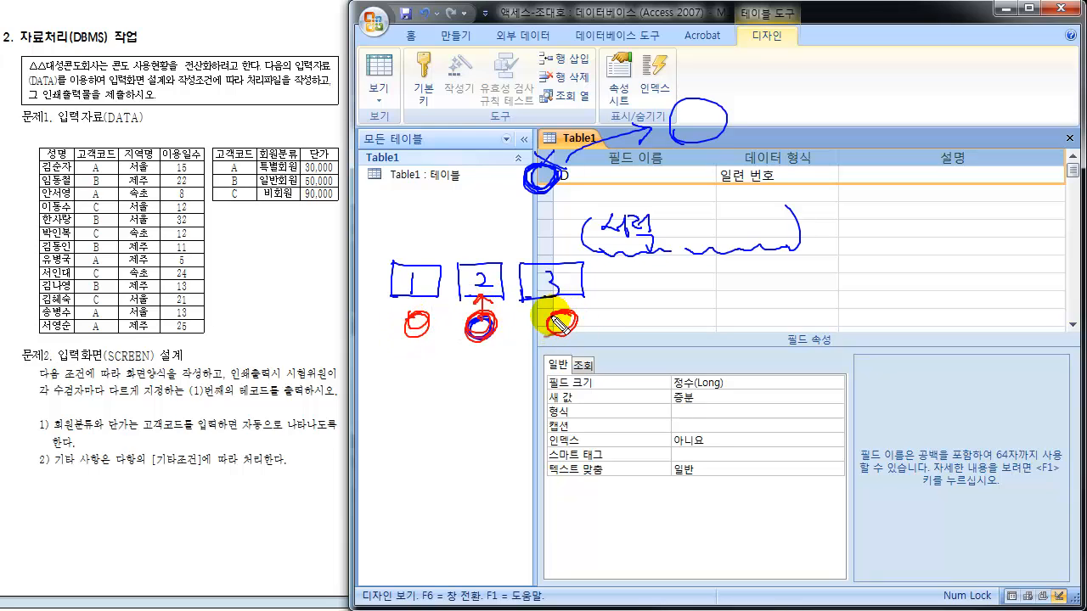
mouse_move(429, 263)
mouse_down()
mouse_move(552, 270)
mouse_move(425, 267)
mouse_move(544, 242)
mouse_move(426, 267)
mouse_move(535, 263)
mouse_move(445, 253)
mouse_move(488, 247)
mouse_move(540, 256)
mouse_move(466, 286)
mouse_move(485, 272)
mouse_move(475, 286)
mouse_move(483, 335)
mouse_up()
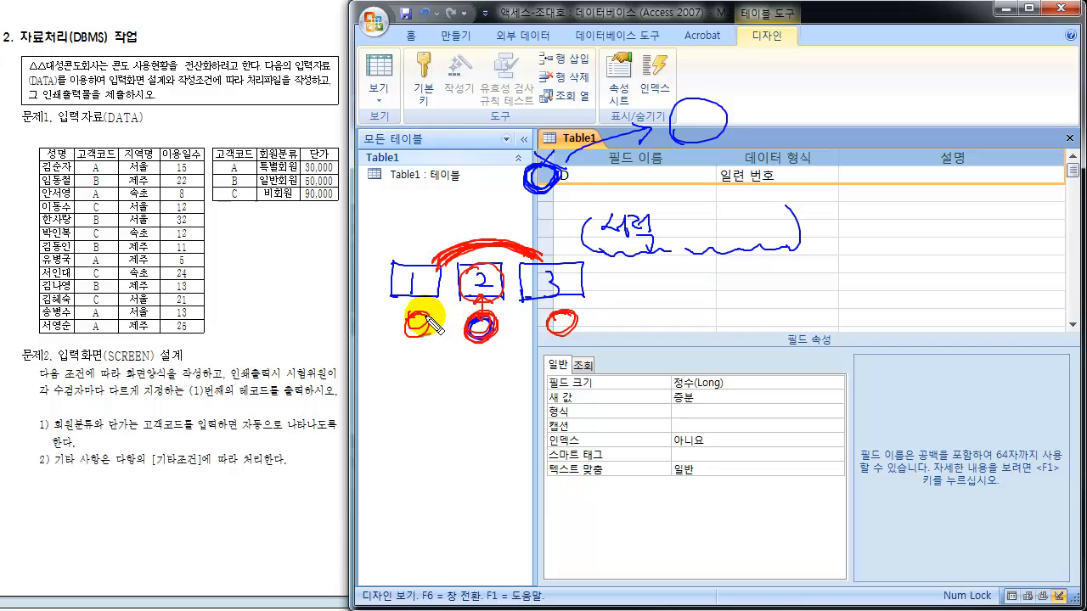
mouse_move(562, 326)
mouse_down()
mouse_move(567, 306)
mouse_move(556, 331)
mouse_up()
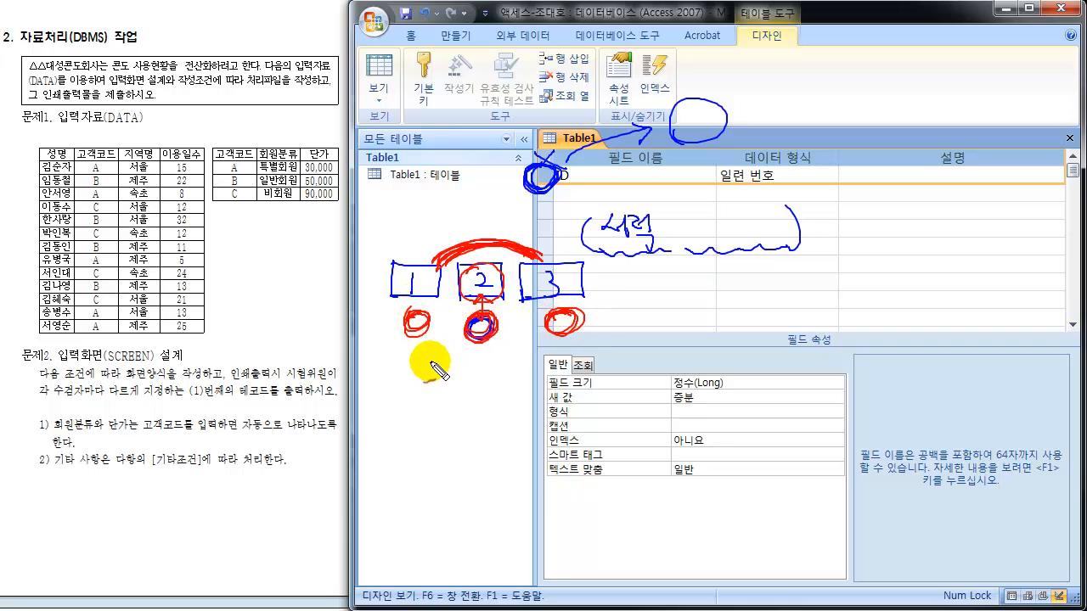
mouse_move(410, 346)
mouse_down()
mouse_move(544, 343)
mouse_move(410, 356)
mouse_move(459, 373)
mouse_up()
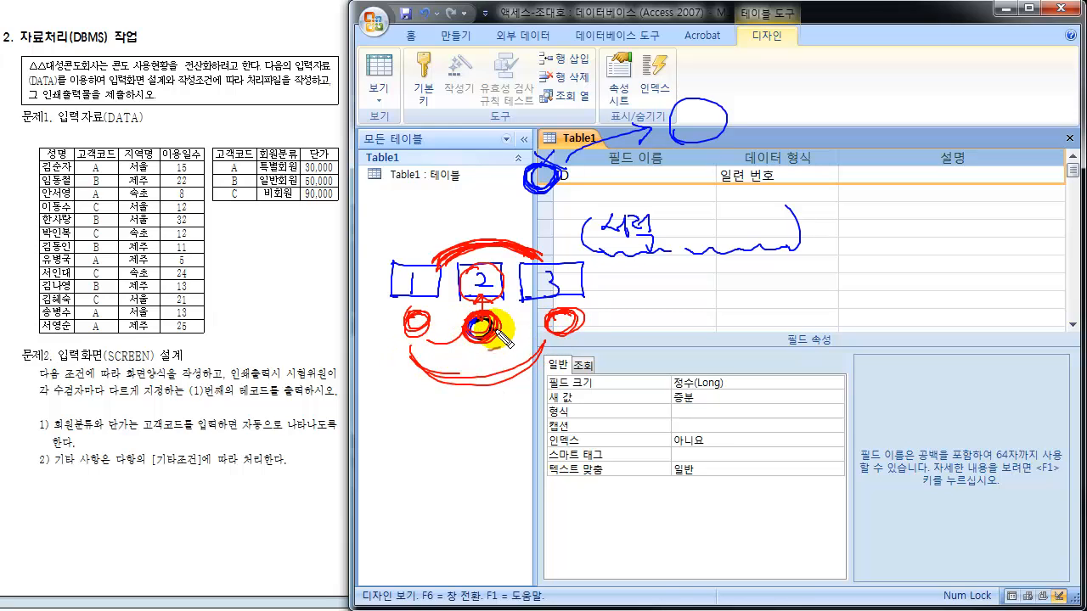
drag(495, 334, 545, 333)
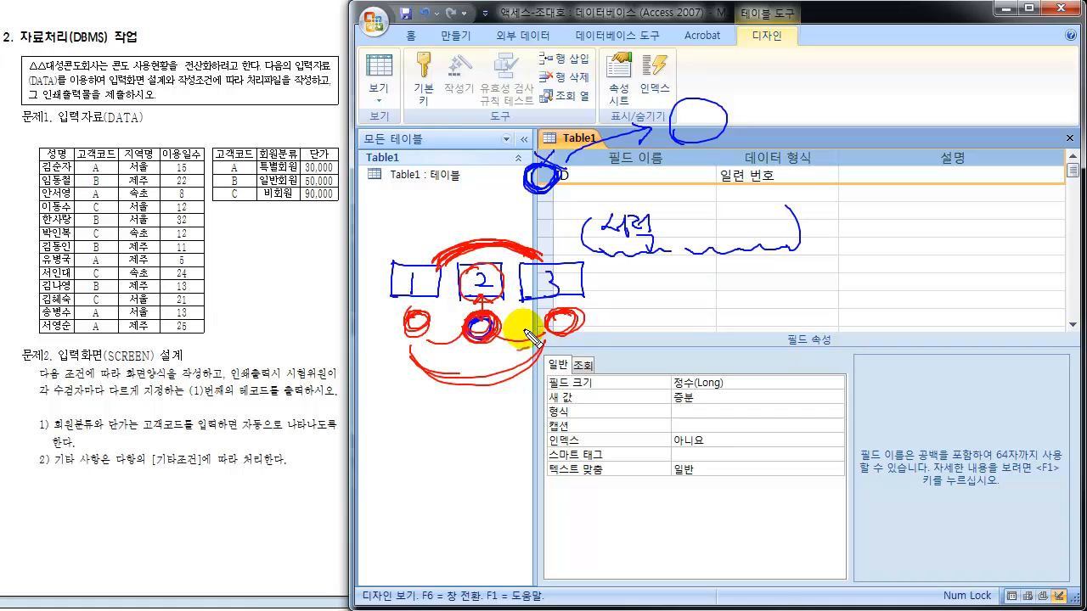
mouse_move(421, 309)
mouse_down()
mouse_move(419, 336)
mouse_move(417, 311)
mouse_up()
mouse_move(552, 306)
mouse_down()
mouse_move(582, 314)
mouse_move(547, 335)
mouse_move(576, 322)
mouse_up()
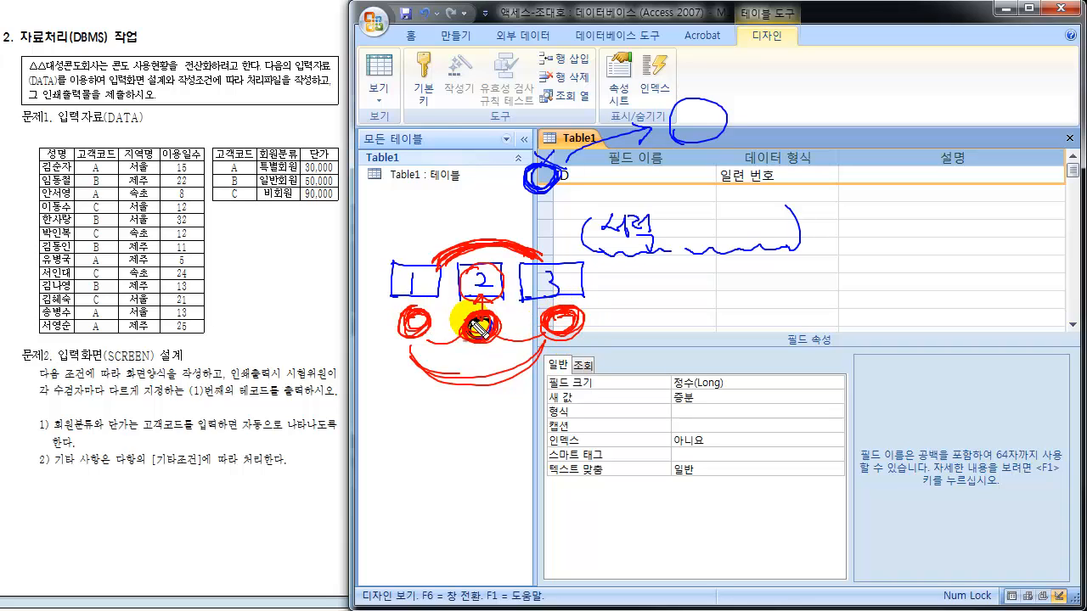
drag(479, 339, 478, 332)
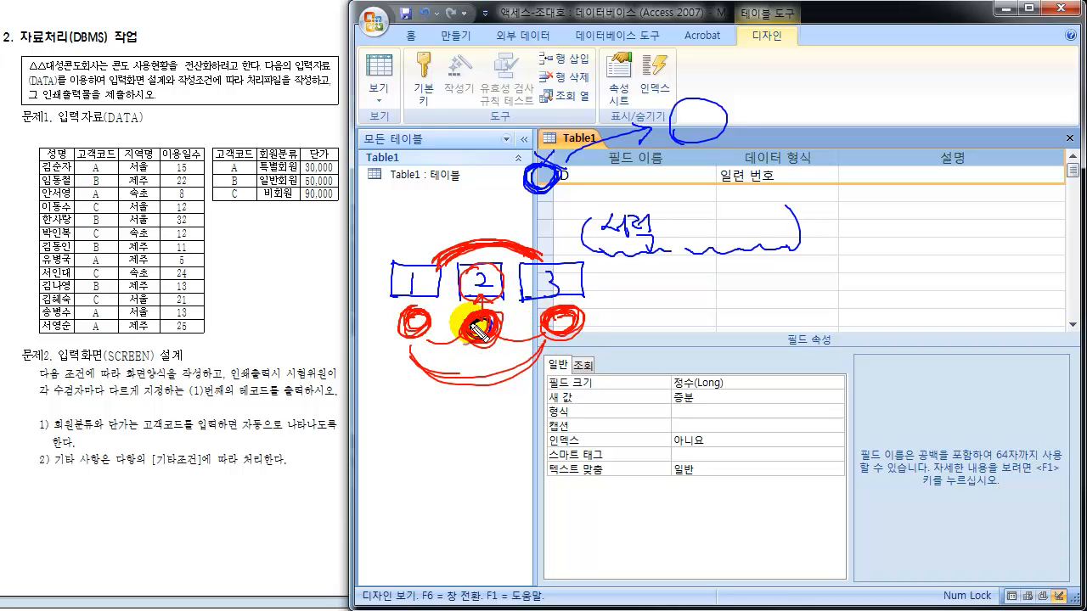
drag(387, 325, 377, 341)
drag(375, 325, 391, 340)
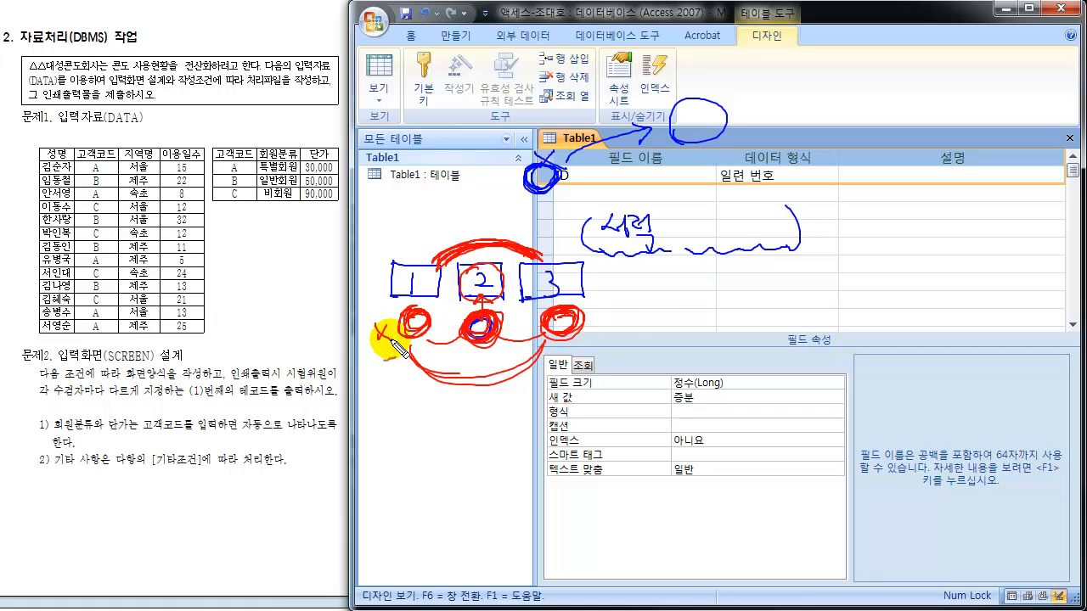
drag(608, 315, 594, 332)
drag(593, 315, 606, 331)
drag(478, 317, 493, 316)
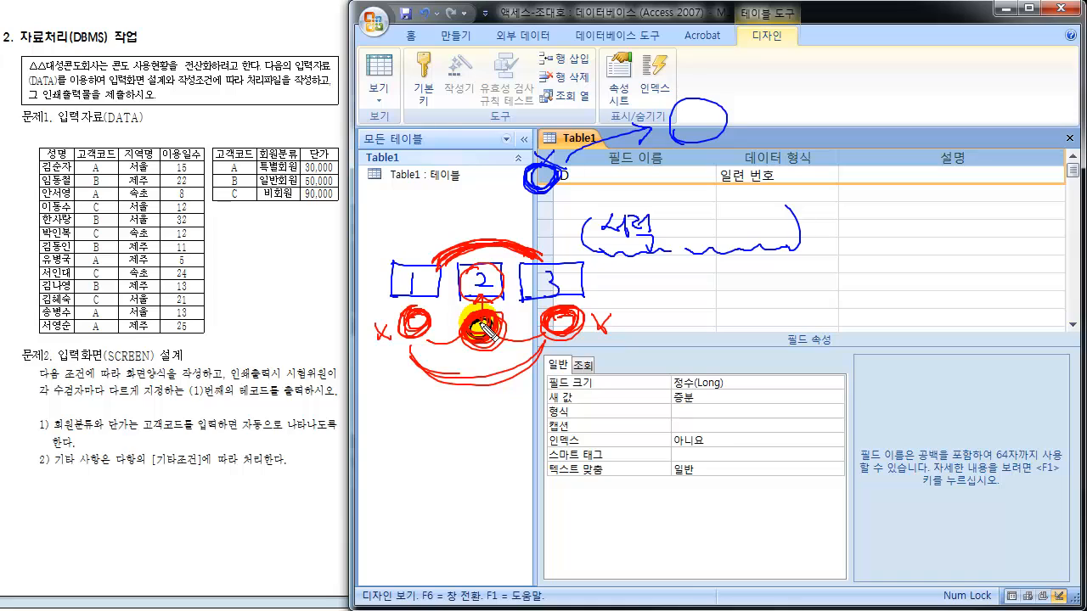
drag(478, 324, 492, 316)
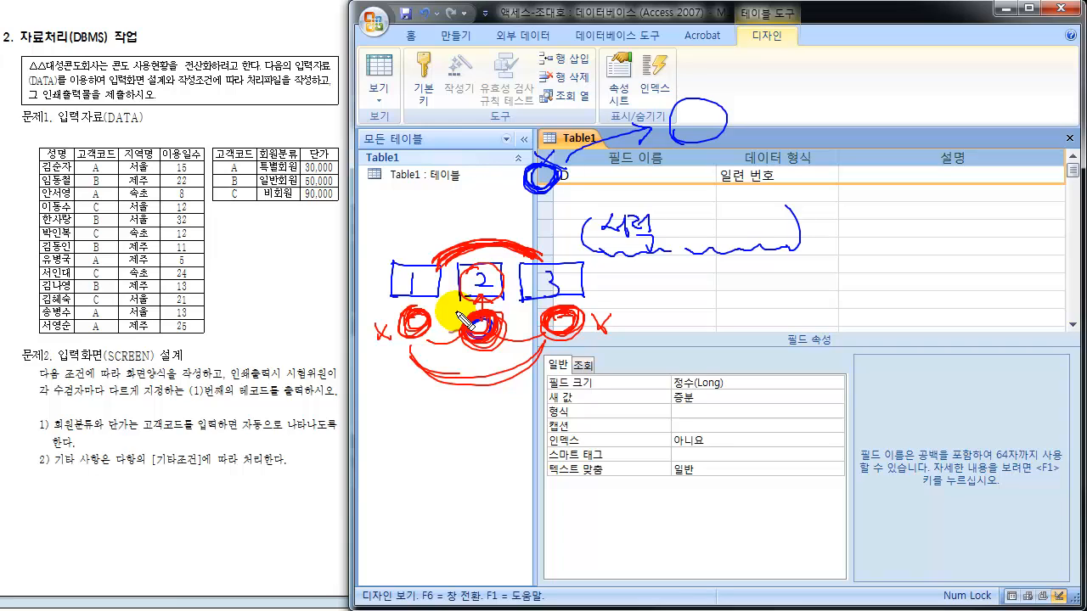
key(Escape)
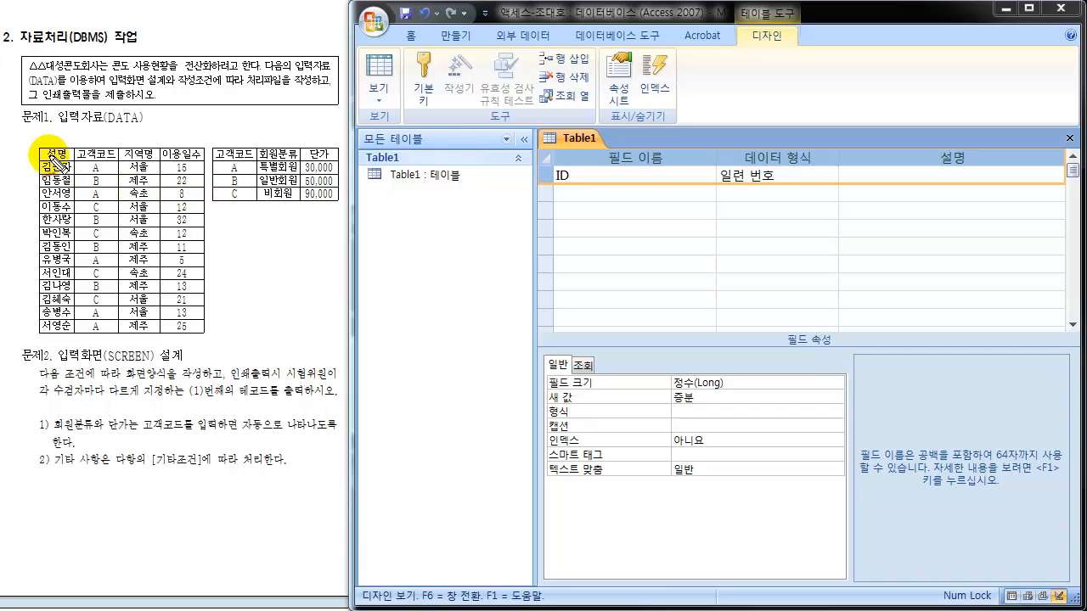
mouse_move(40, 158)
mouse_down()
mouse_move(156, 153)
mouse_move(120, 160)
mouse_up()
mouse_move(198, 161)
mouse_down()
mouse_move(194, 144)
mouse_move(170, 158)
mouse_up()
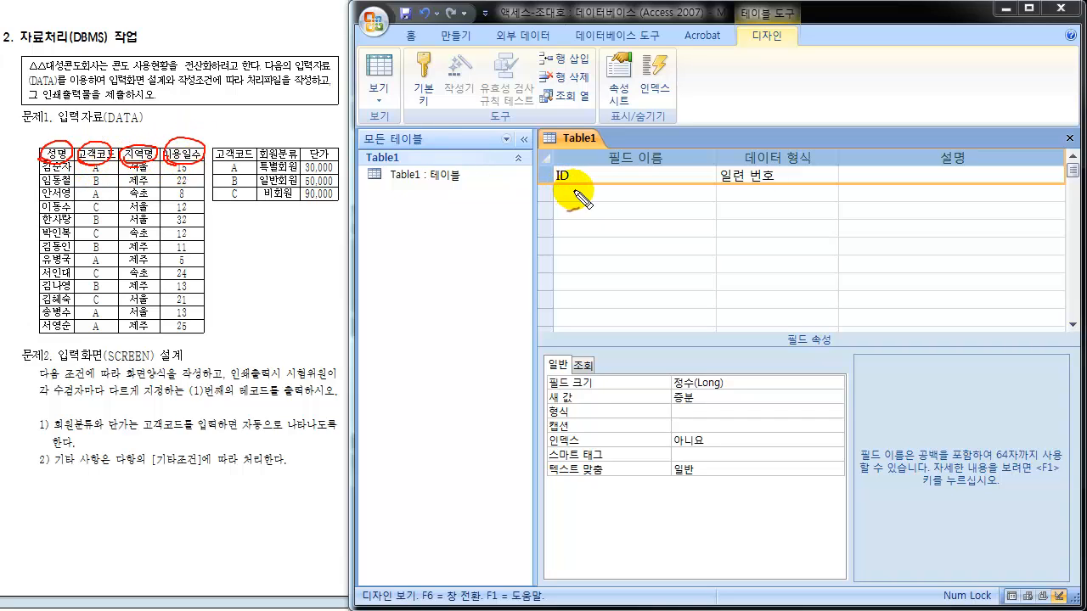
mouse_move(576, 186)
mouse_down()
mouse_move(586, 169)
mouse_move(599, 187)
mouse_move(585, 223)
mouse_move(616, 233)
mouse_up()
drag(213, 141, 208, 167)
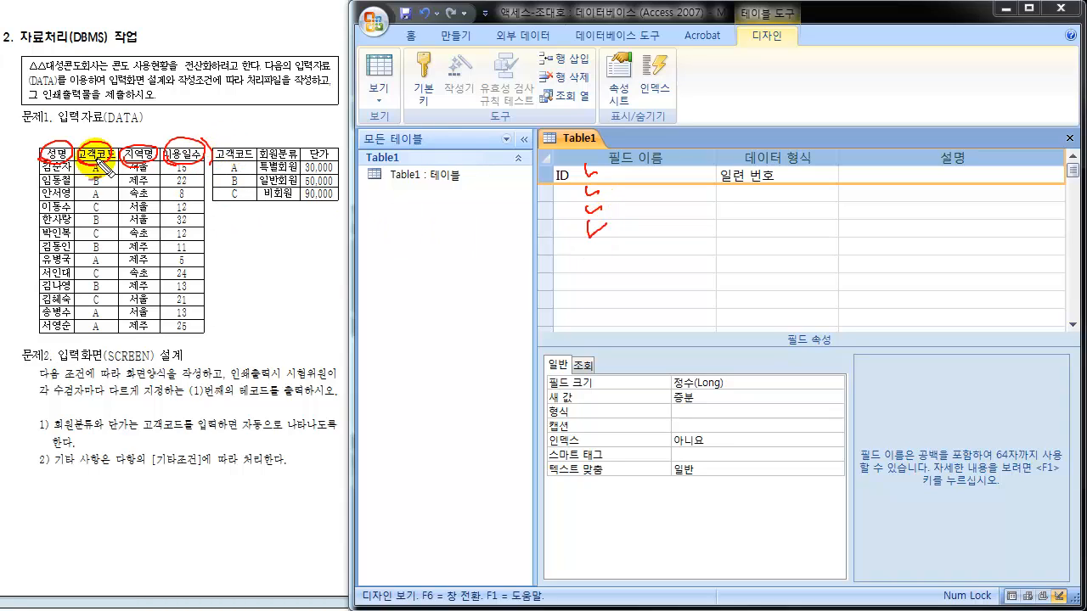
drag(36, 144, 53, 153)
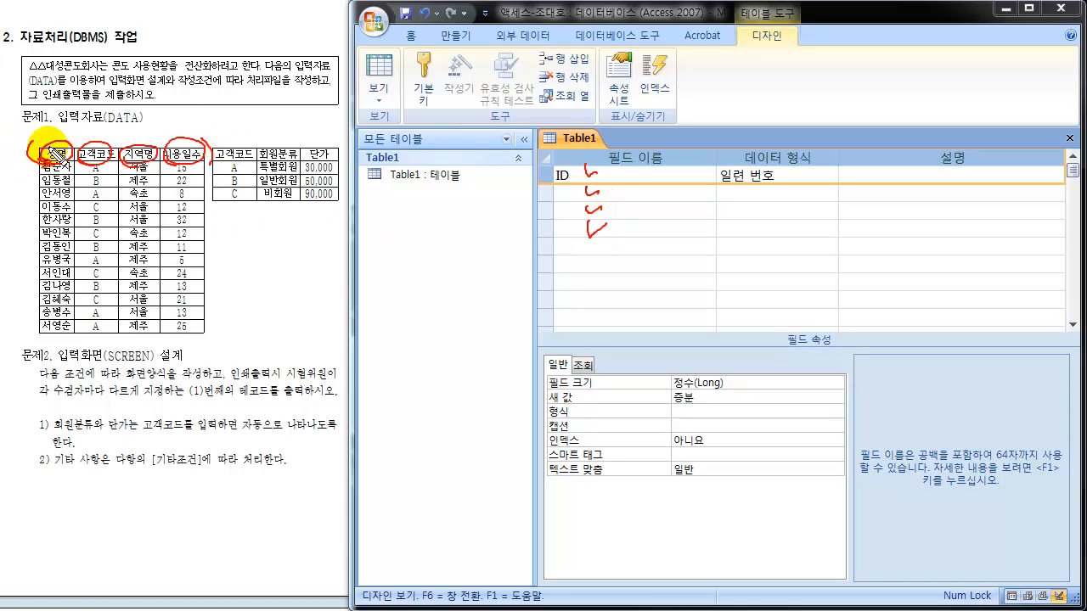
key(Escape)
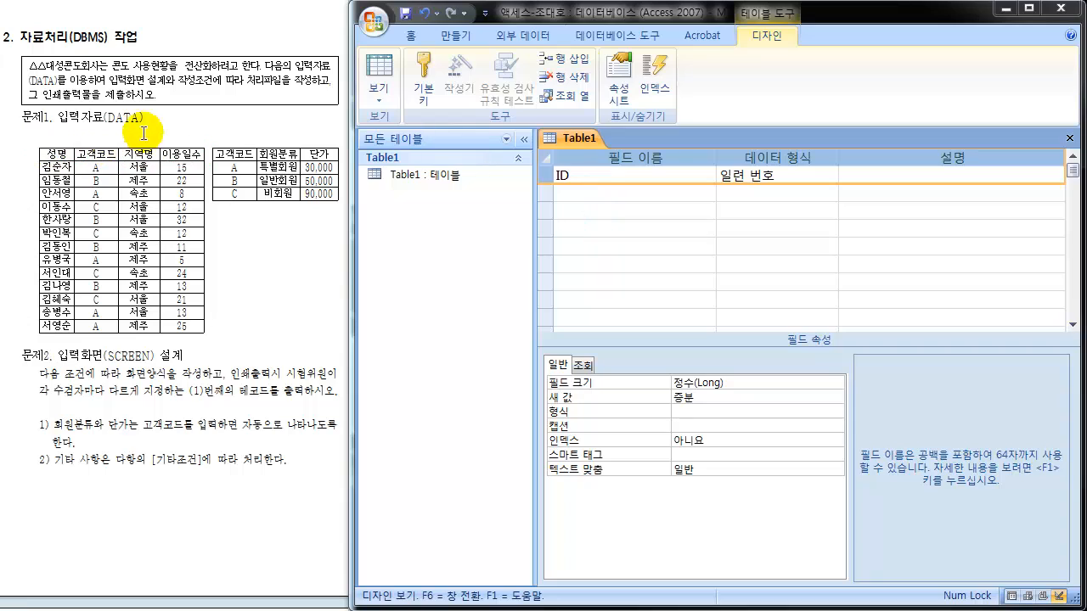
- Rename the ID field of Table1 to 성명 and move to the next empty field row
click(582, 179)
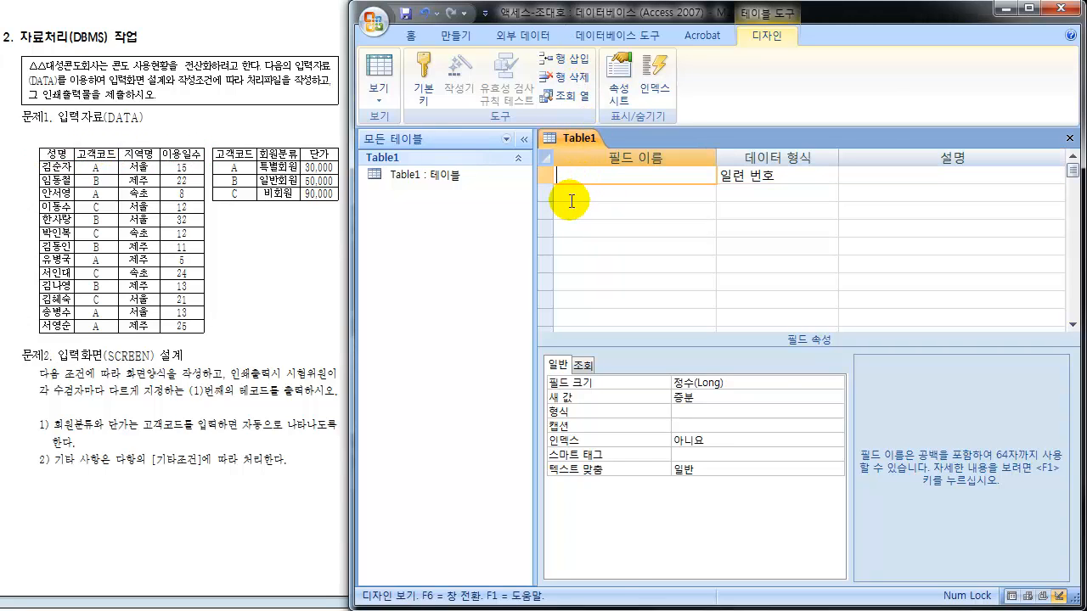
text(성명)
click(571, 201)
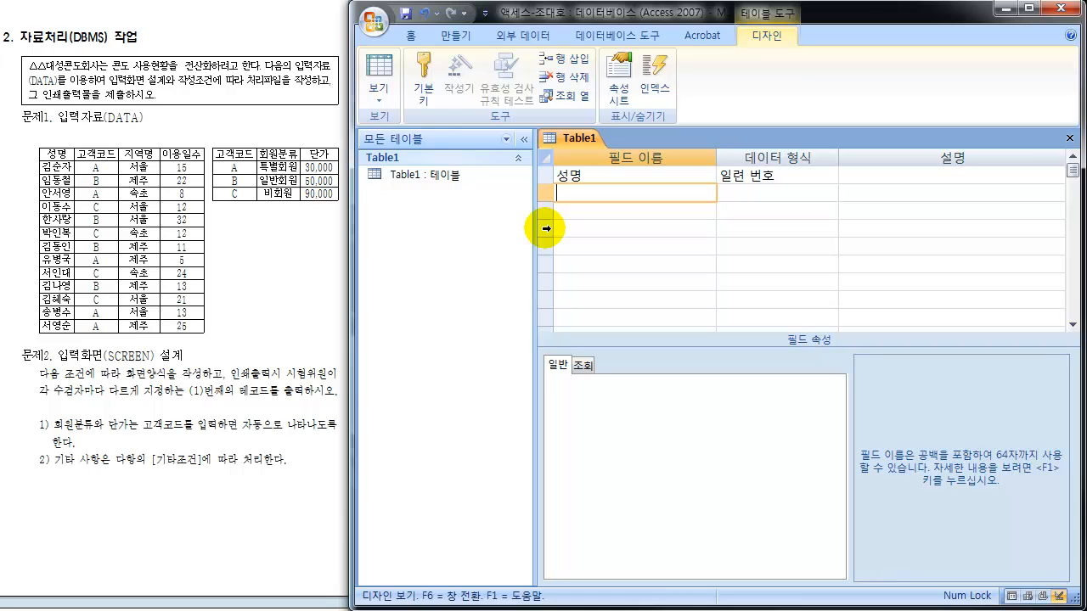
- In the advanced Access options, try 다음 필드로 for the Enter-key movement, restore 다음 레코드로 and accept the options
click(371, 28)
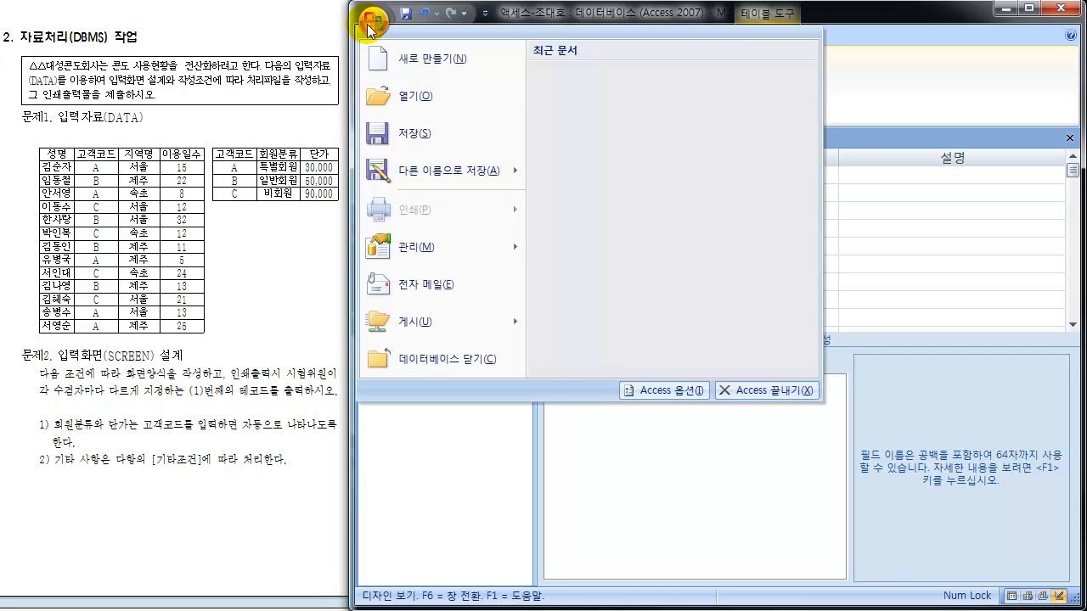
click(638, 391)
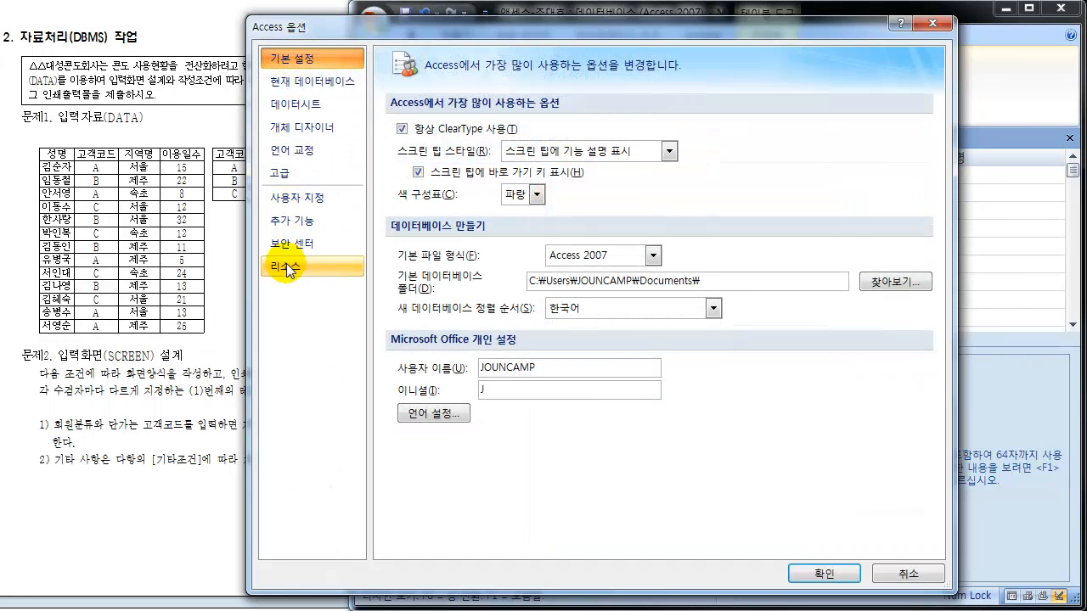
click(299, 173)
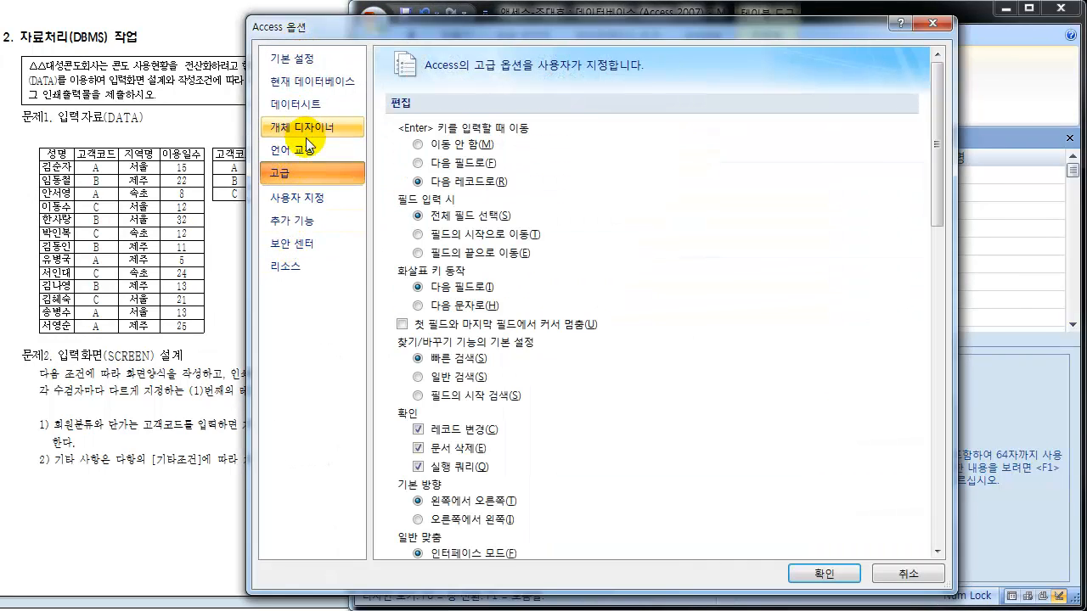
click(418, 164)
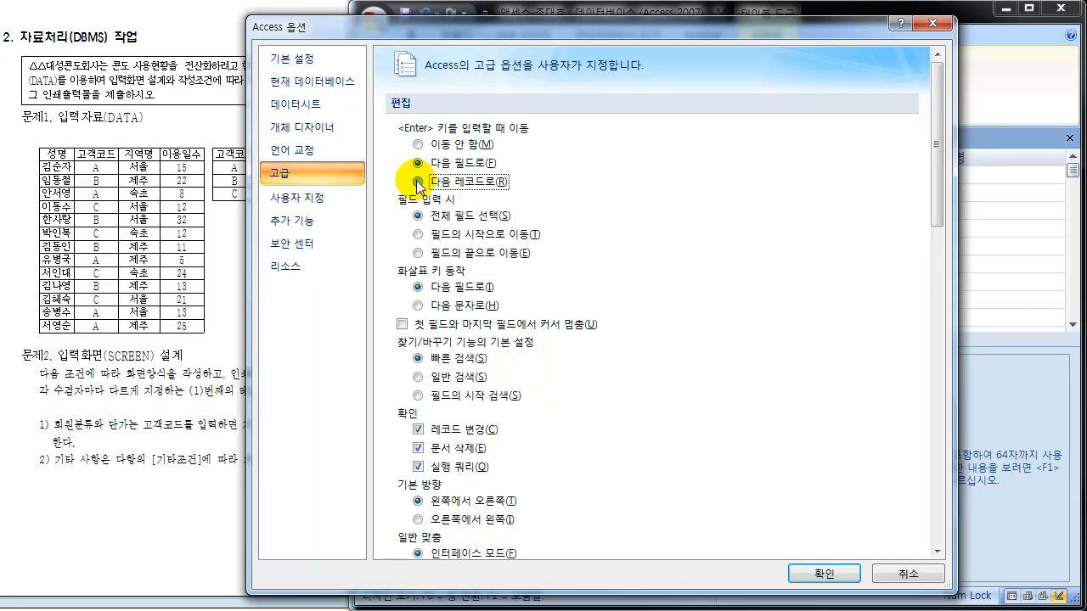
click(822, 575)
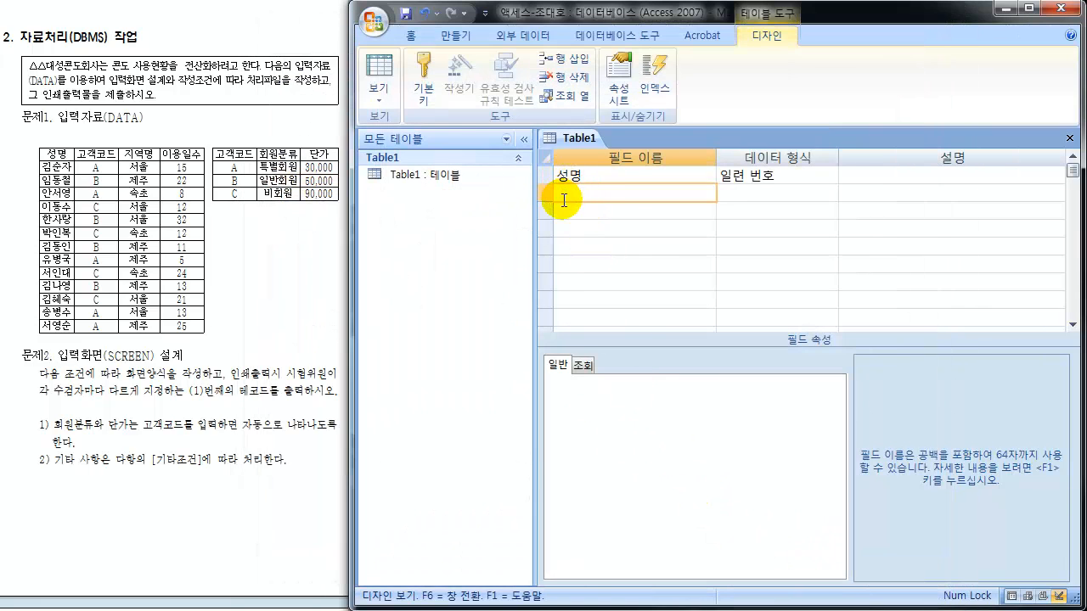
- Add the fields 고객코드, 지역명 and 이용일수 below 성명 in the Table1 design
click(562, 195)
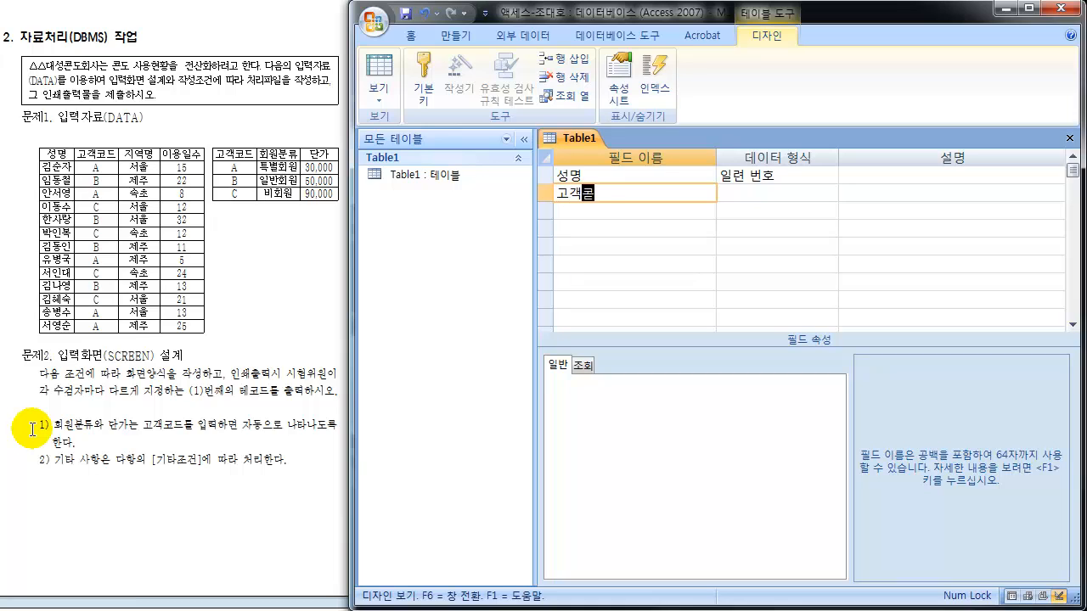
text(고객코드)
key(Down)
text(지)
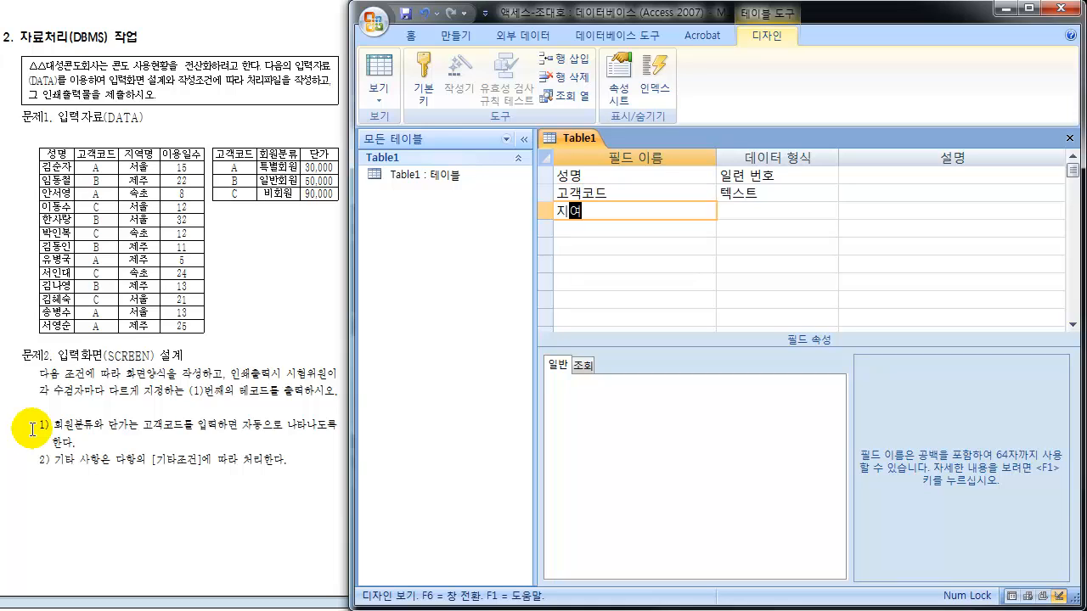
text(역명)
key(Down)
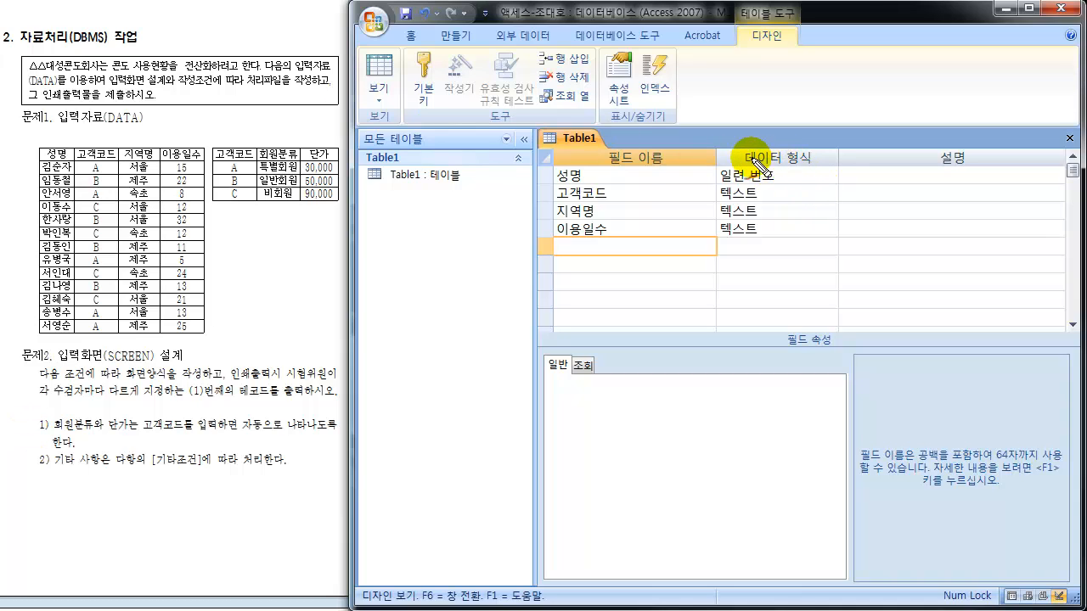
mouse_move(752, 159)
mouse_down()
mouse_move(807, 160)
mouse_move(749, 163)
mouse_move(808, 150)
mouse_move(781, 139)
mouse_move(815, 129)
mouse_up()
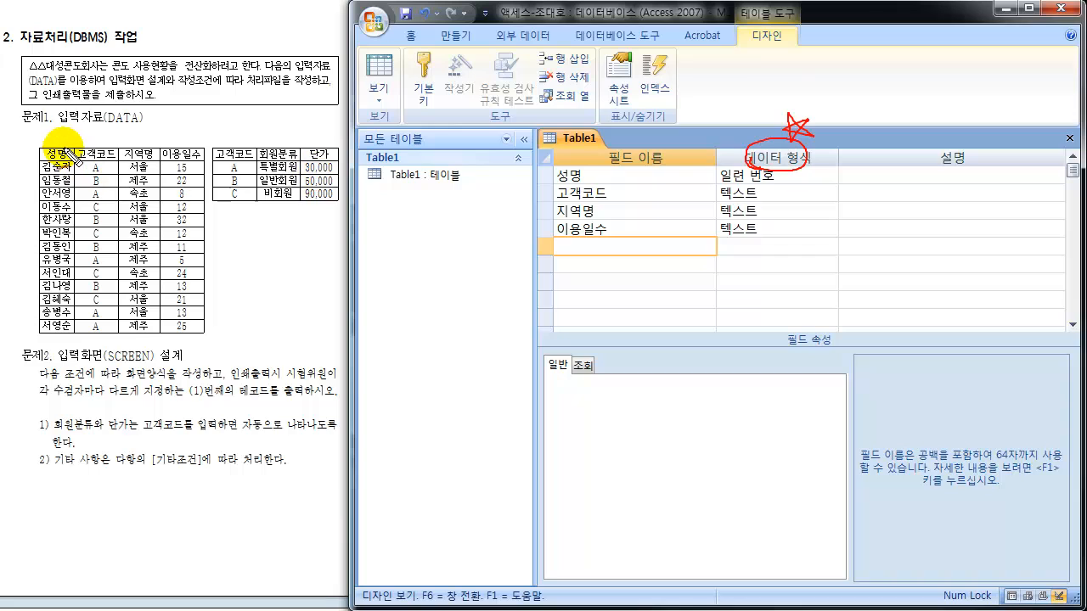
drag(44, 144, 43, 161)
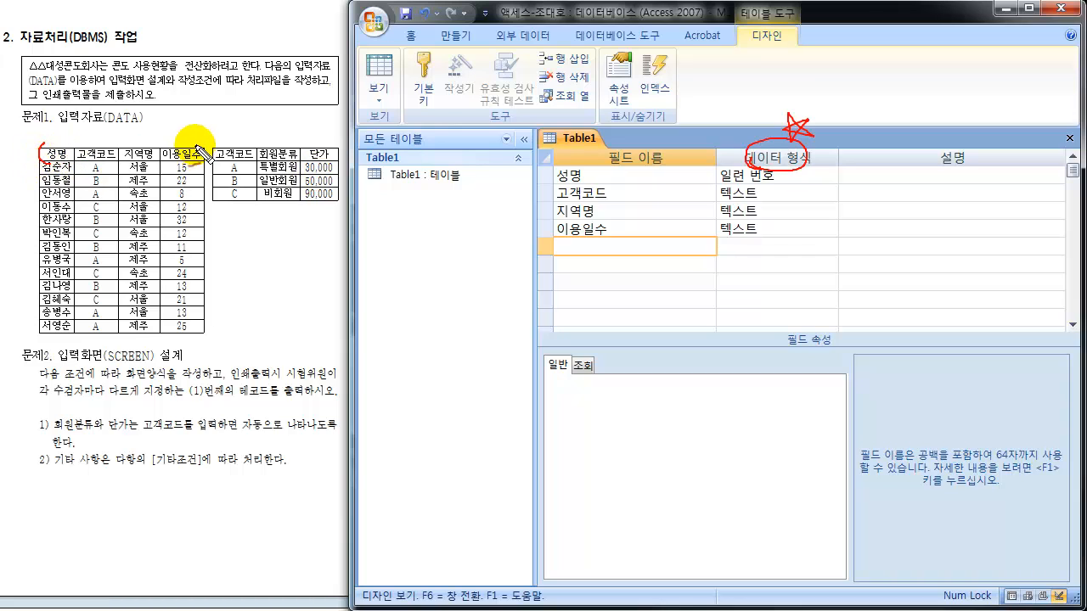
drag(197, 141, 204, 159)
mouse_move(52, 146)
mouse_down()
mouse_move(41, 159)
mouse_move(72, 146)
mouse_move(43, 155)
mouse_move(66, 169)
mouse_move(33, 284)
mouse_move(64, 328)
mouse_move(85, 176)
mouse_up()
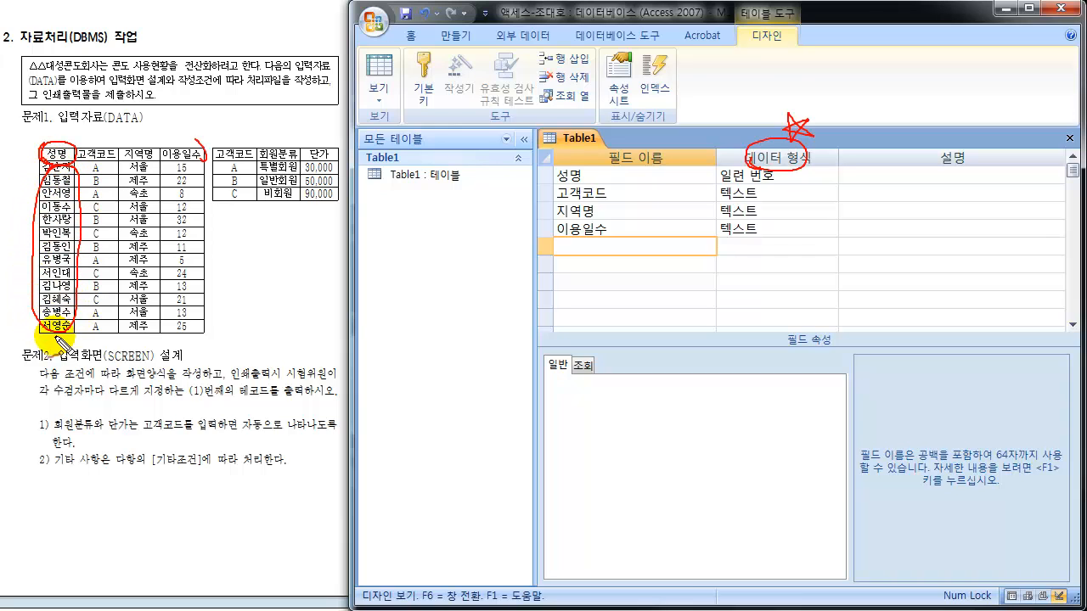
drag(55, 345, 75, 366)
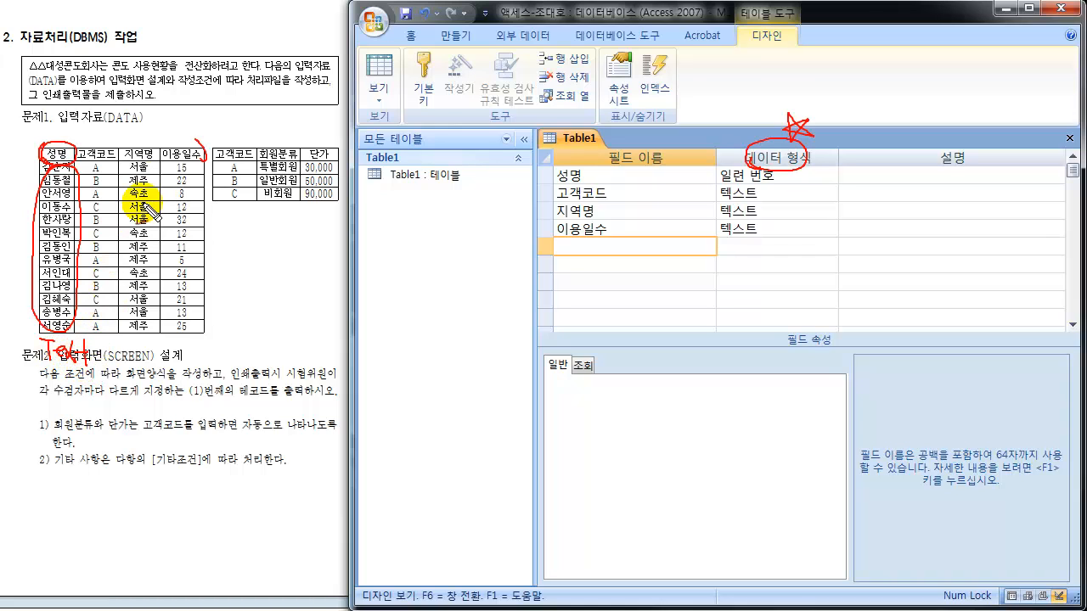
mouse_move(102, 167)
mouse_down()
mouse_move(79, 243)
mouse_move(85, 320)
mouse_move(149, 313)
mouse_move(159, 242)
mouse_move(115, 161)
mouse_up()
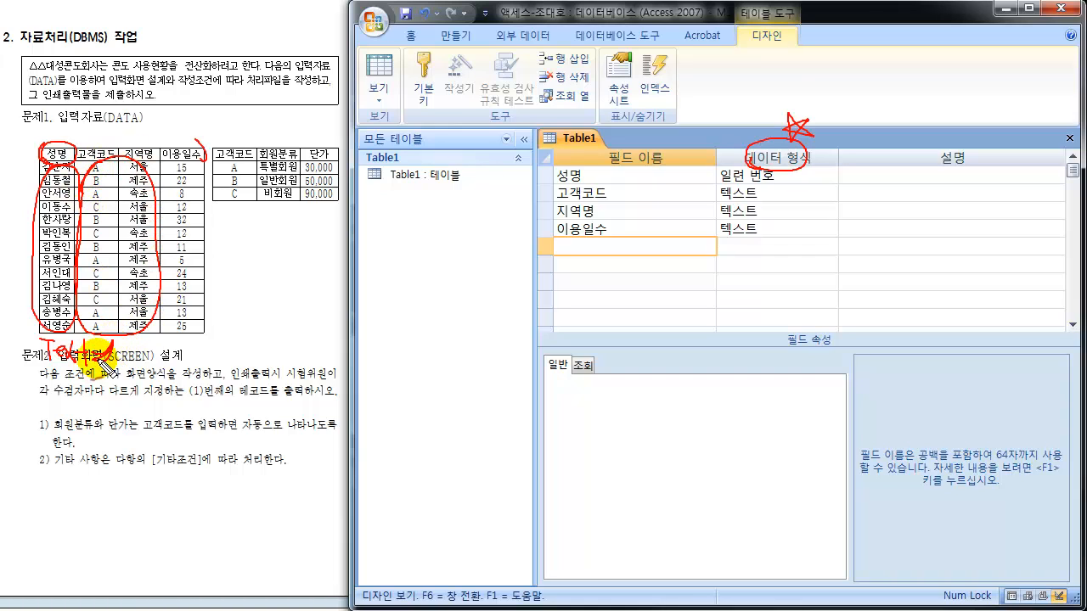
mouse_move(197, 142)
mouse_down()
mouse_move(170, 182)
mouse_move(163, 286)
mouse_move(216, 336)
mouse_move(210, 170)
mouse_up()
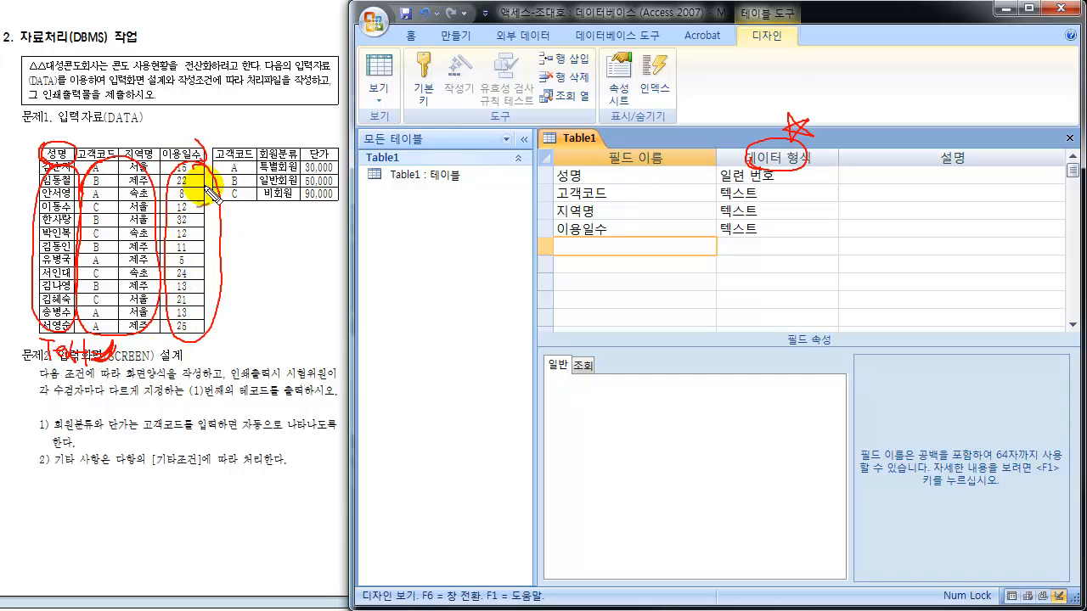
mouse_move(228, 312)
mouse_down()
mouse_move(272, 311)
mouse_move(303, 340)
mouse_up()
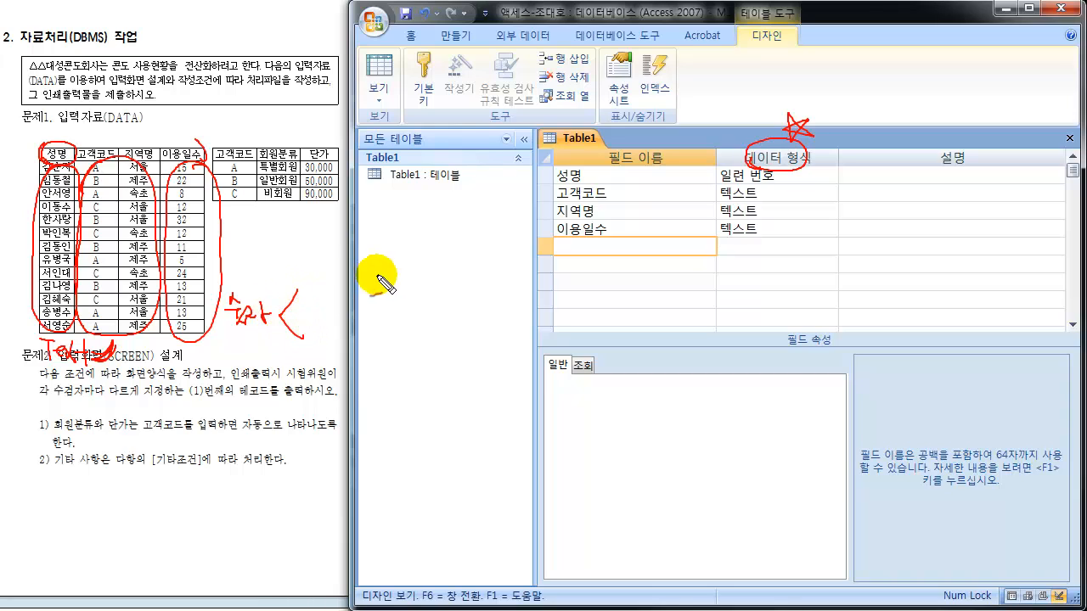
mouse_move(324, 294)
mouse_down()
mouse_move(299, 314)
mouse_move(342, 323)
mouse_move(350, 359)
mouse_up()
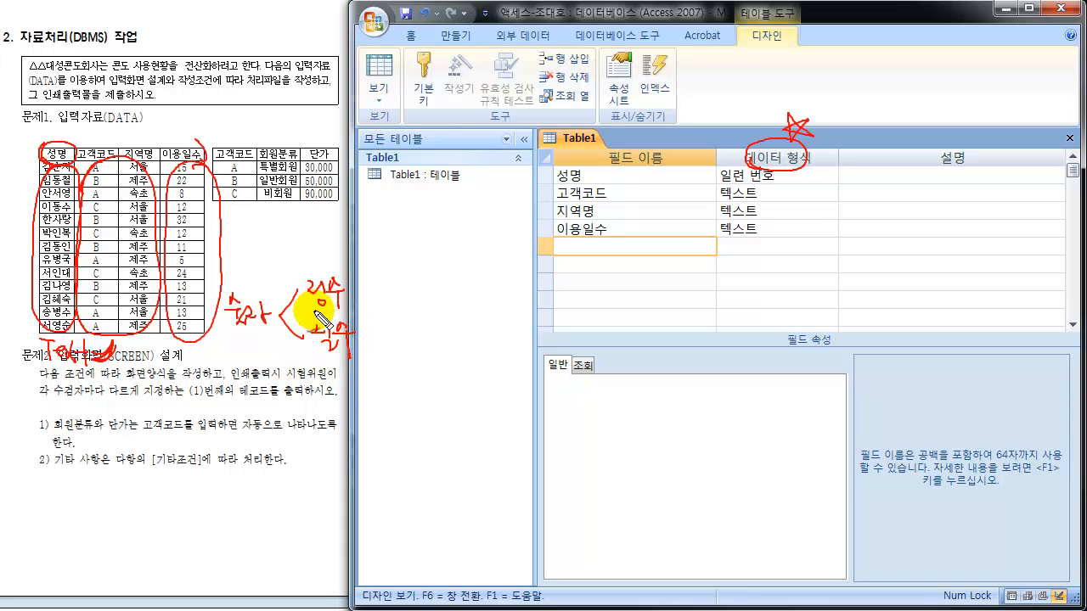
drag(312, 312, 443, 293)
drag(449, 286, 489, 290)
drag(496, 269, 497, 283)
mouse_move(503, 268)
mouse_down()
mouse_move(504, 282)
mouse_move(510, 273)
mouse_up()
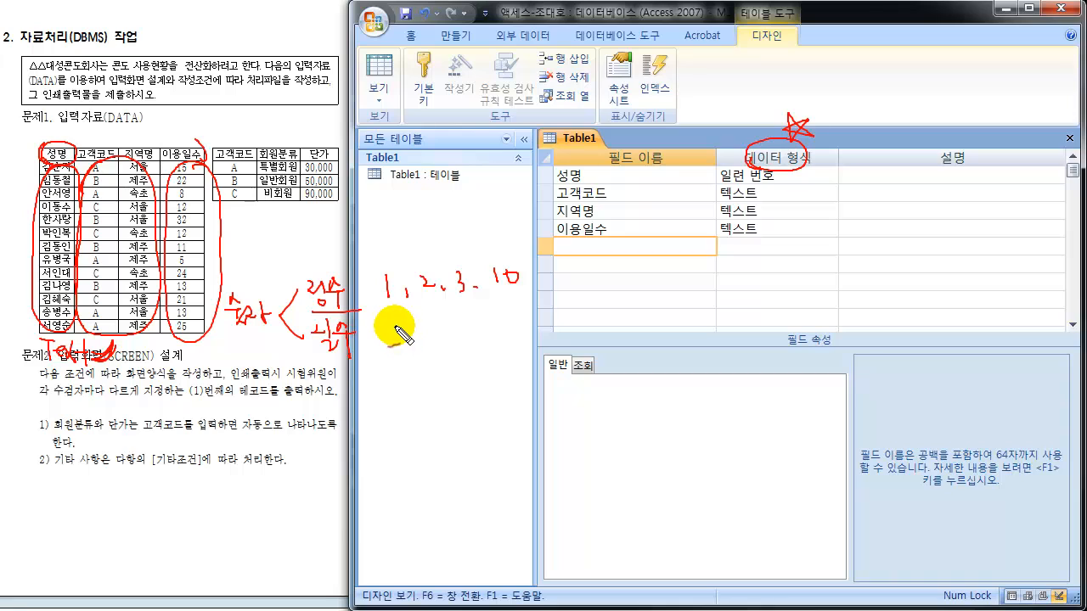
drag(398, 325, 469, 332)
drag(494, 318, 482, 335)
drag(389, 347, 500, 333)
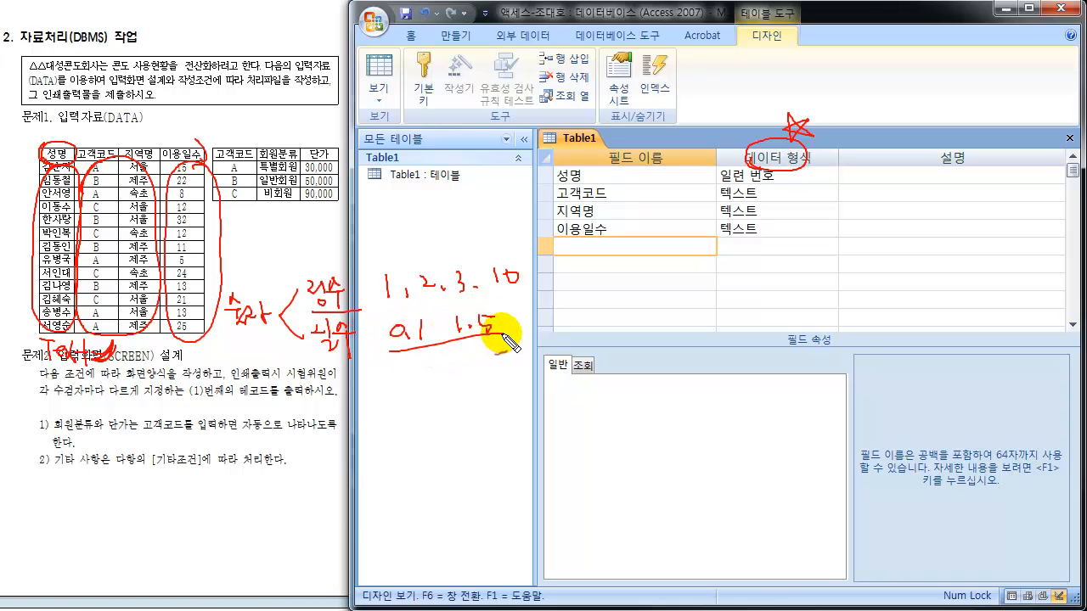
drag(397, 373, 400, 391)
mouse_move(411, 374)
mouse_down()
mouse_move(419, 391)
mouse_move(442, 387)
mouse_up()
mouse_move(455, 378)
mouse_down()
mouse_move(495, 355)
mouse_move(516, 361)
mouse_up()
drag(515, 313, 527, 356)
drag(387, 337, 392, 373)
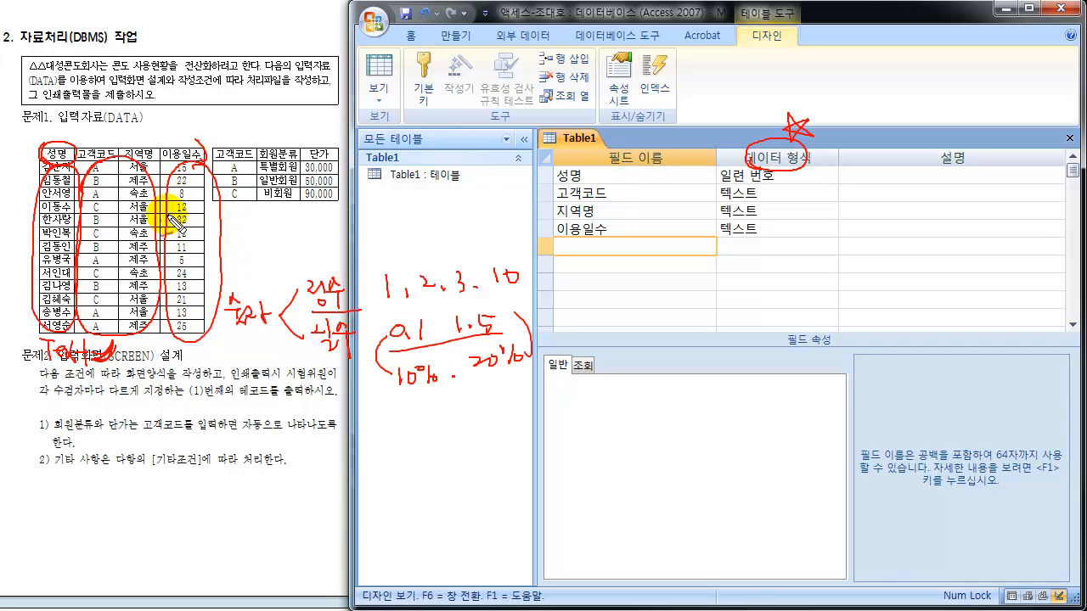
- Change the data type of the 성명 field in the Table1 design to 텍스트
key(Escape)
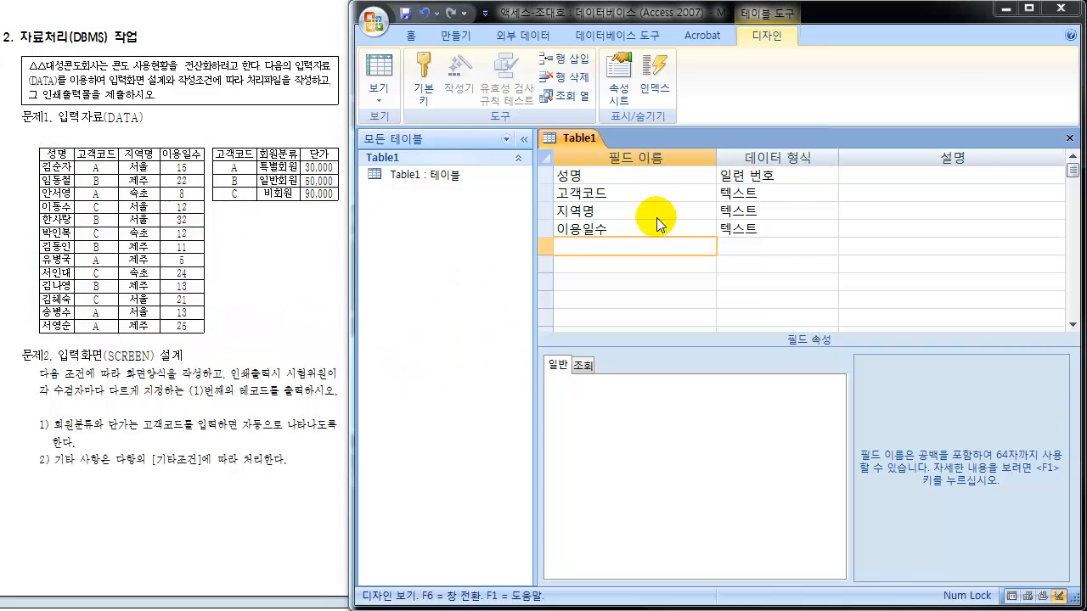
click(615, 176)
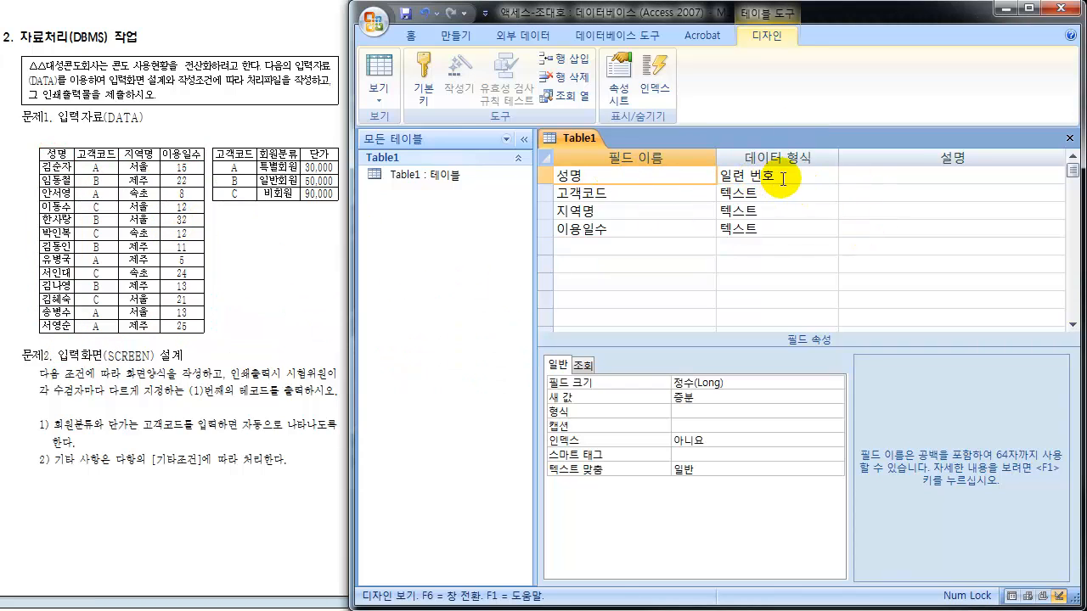
click(743, 179)
click(830, 176)
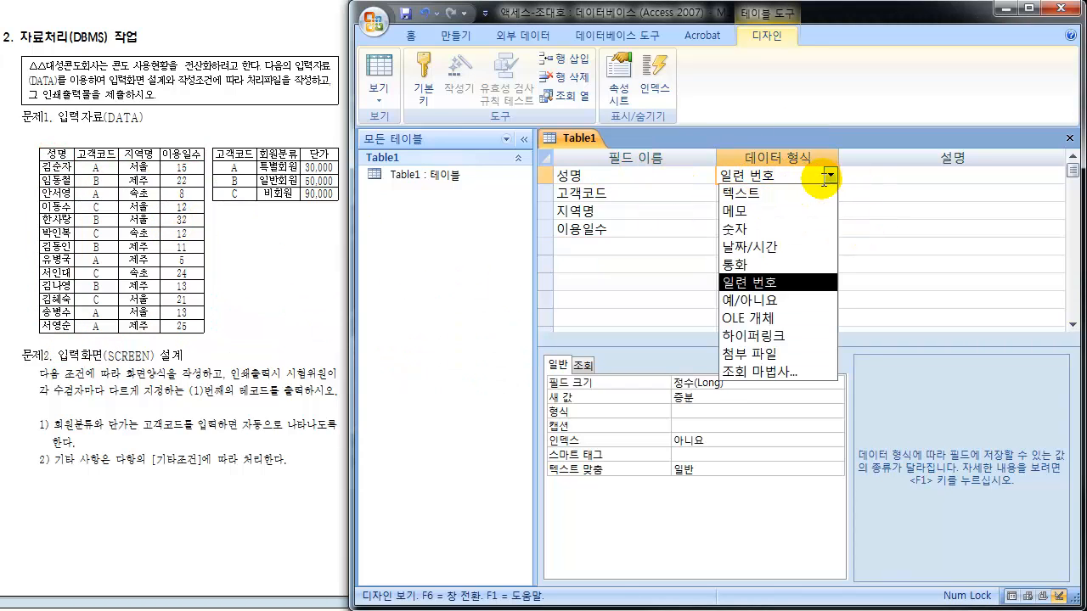
click(751, 195)
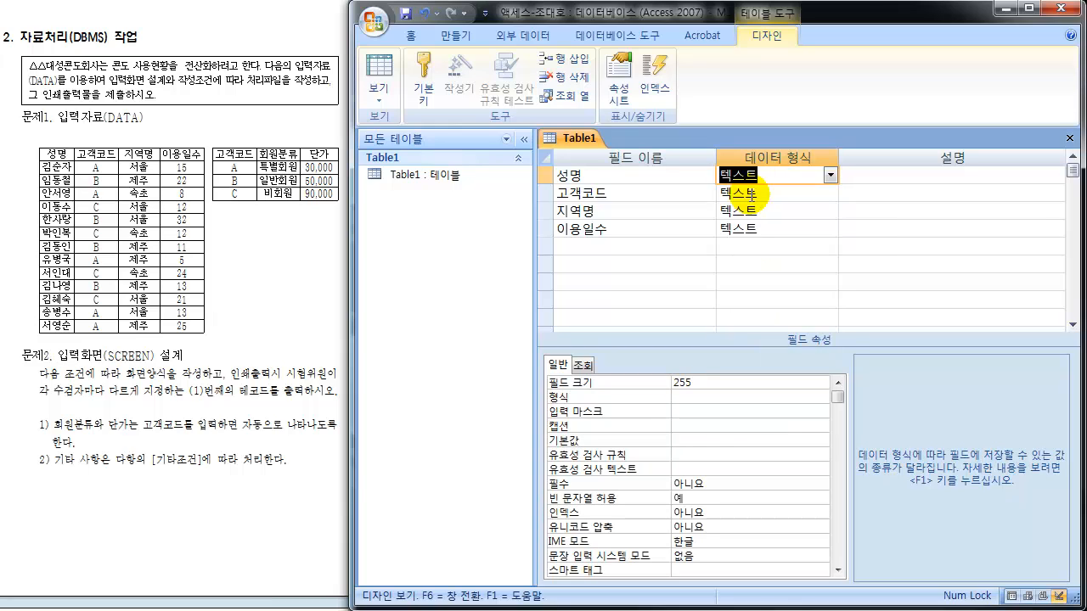
- Keep 고객코드 and 지역명 as text fields and set the data type of 이용일수 to 숫자
click(668, 198)
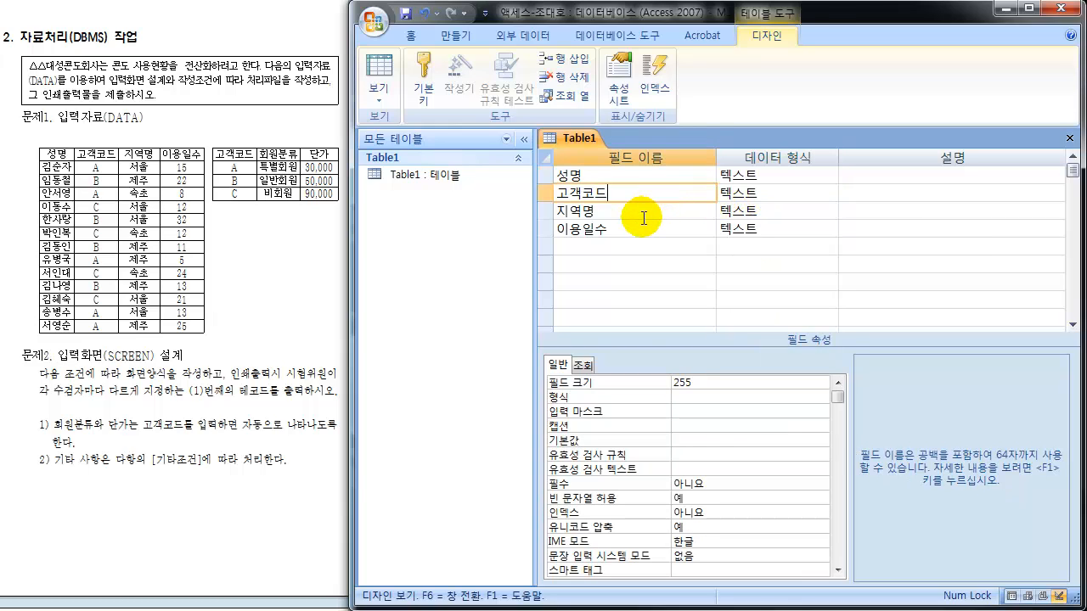
click(641, 215)
click(637, 229)
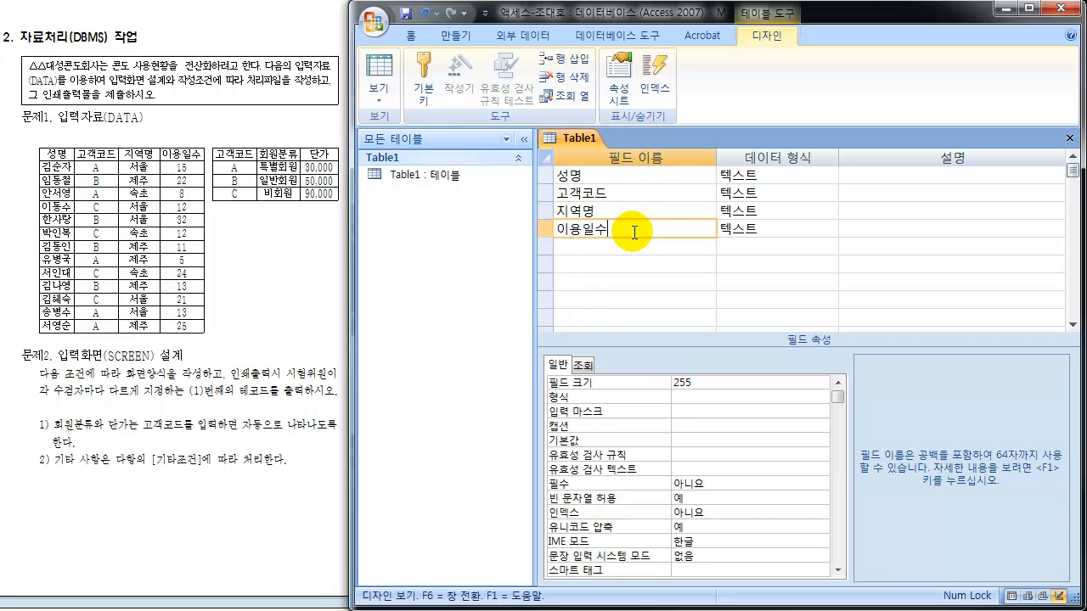
click(782, 230)
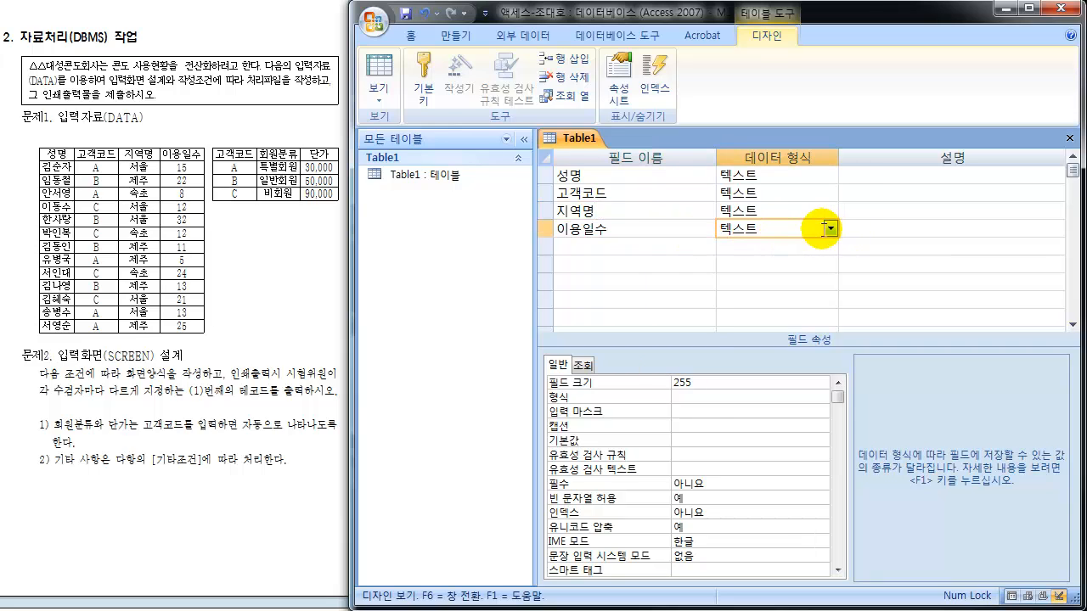
click(829, 229)
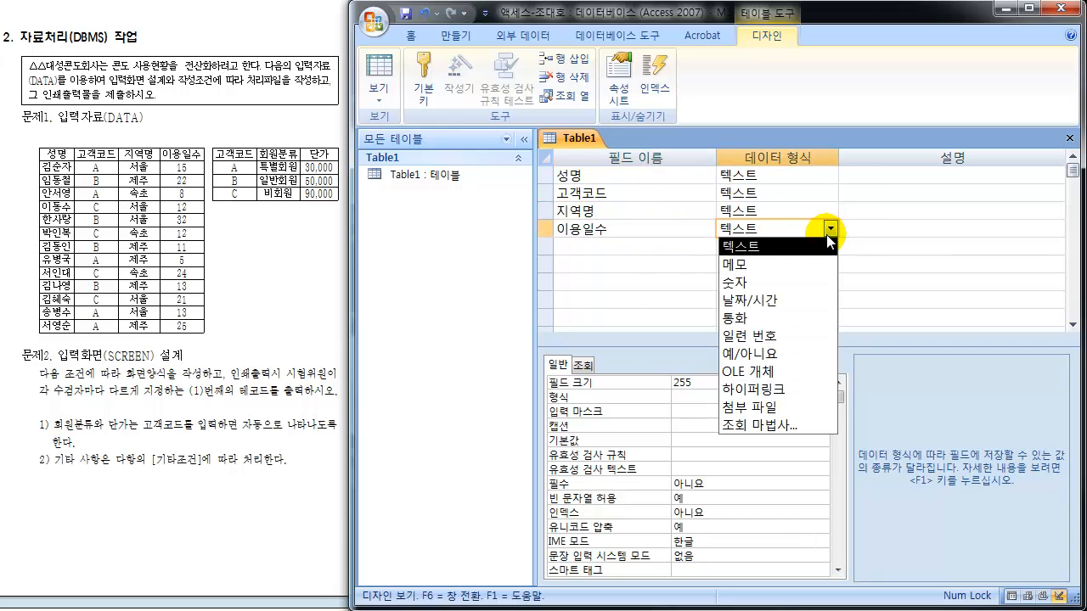
click(741, 284)
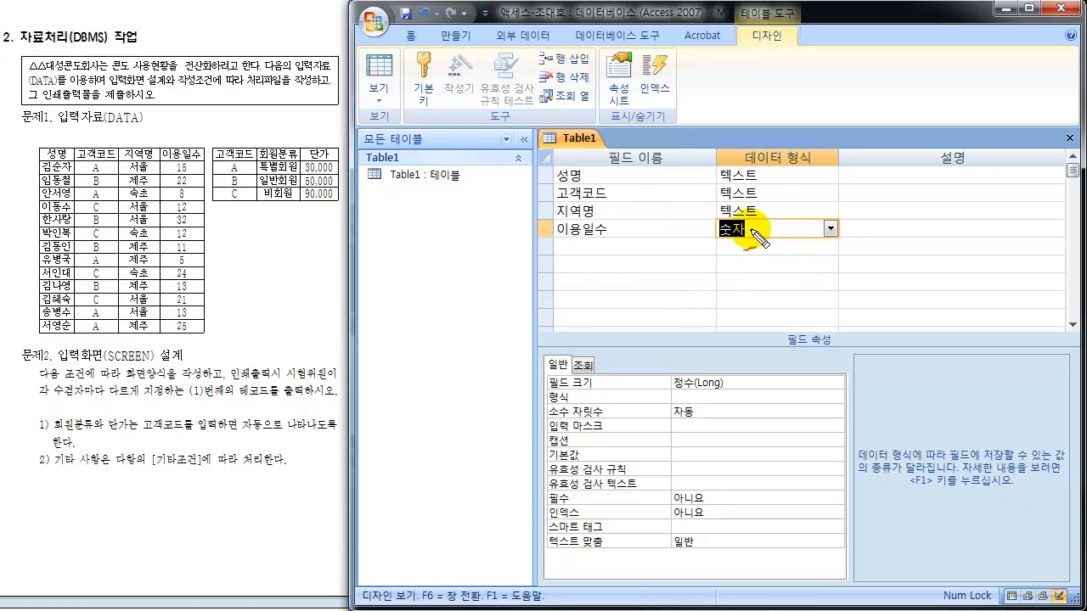
mouse_move(726, 241)
mouse_down()
mouse_move(724, 222)
mouse_move(720, 238)
mouse_up()
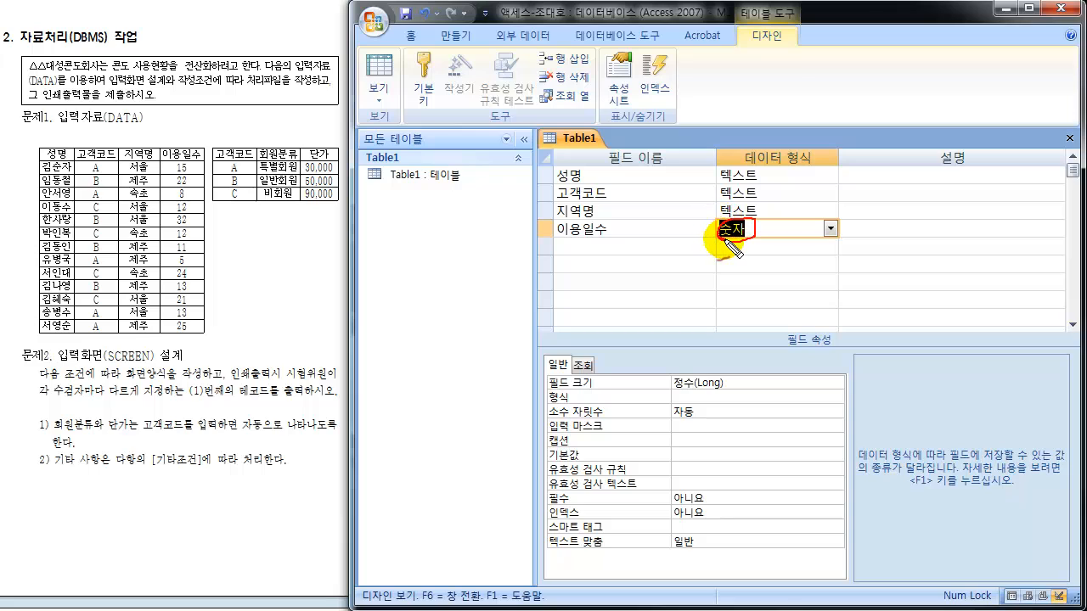
mouse_move(566, 235)
mouse_down()
mouse_move(598, 240)
mouse_move(560, 237)
mouse_up()
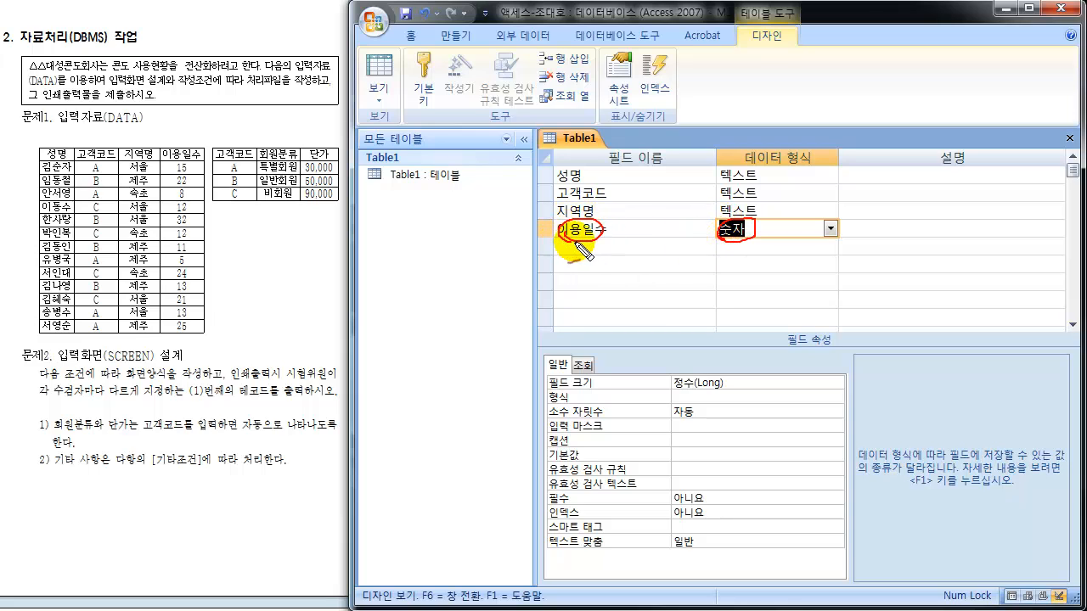
mouse_move(732, 234)
mouse_down()
mouse_move(758, 224)
mouse_move(738, 245)
mouse_move(692, 255)
mouse_move(673, 370)
mouse_move(653, 370)
mouse_up()
drag(800, 343, 813, 353)
mouse_move(547, 358)
mouse_down()
mouse_move(561, 368)
mouse_move(548, 357)
mouse_up()
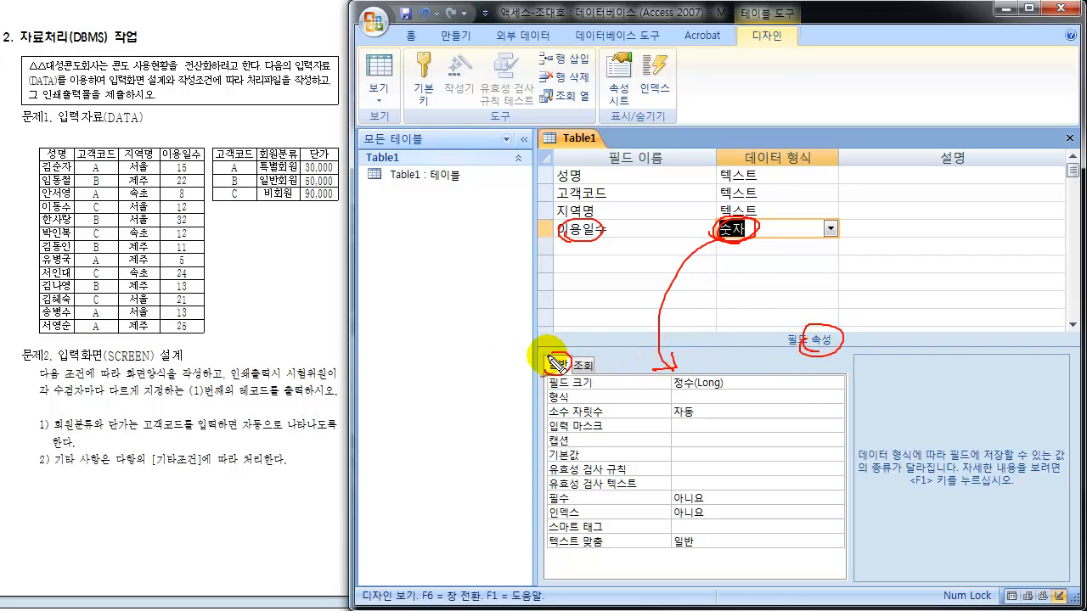
mouse_move(675, 391)
mouse_down()
mouse_move(730, 378)
mouse_move(654, 369)
mouse_move(711, 394)
mouse_up()
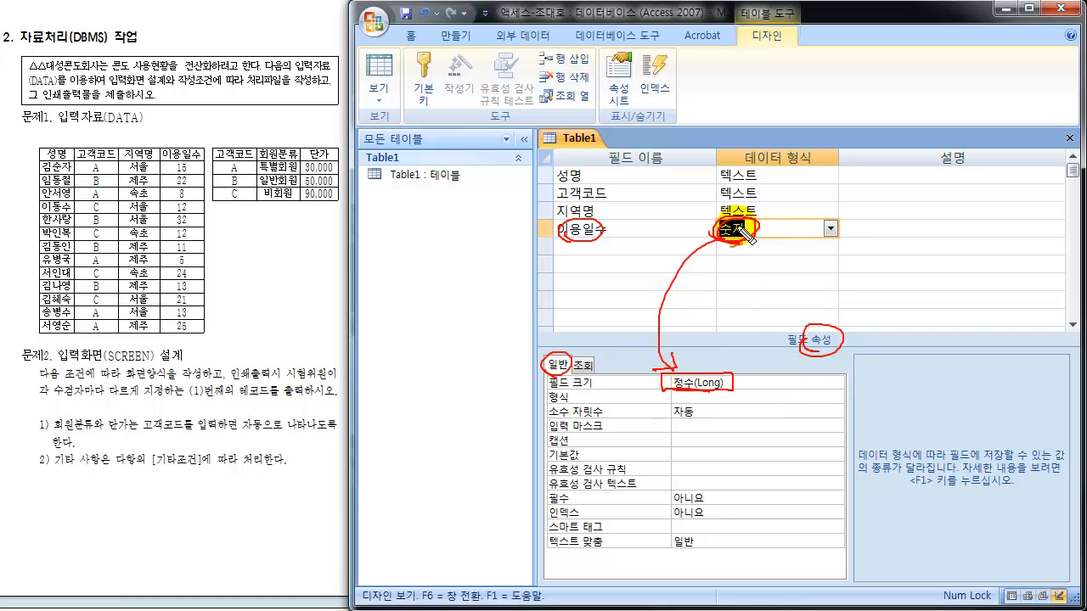
mouse_move(179, 161)
mouse_down()
mouse_move(167, 183)
mouse_move(168, 327)
mouse_move(212, 259)
mouse_move(200, 146)
mouse_move(174, 193)
mouse_up()
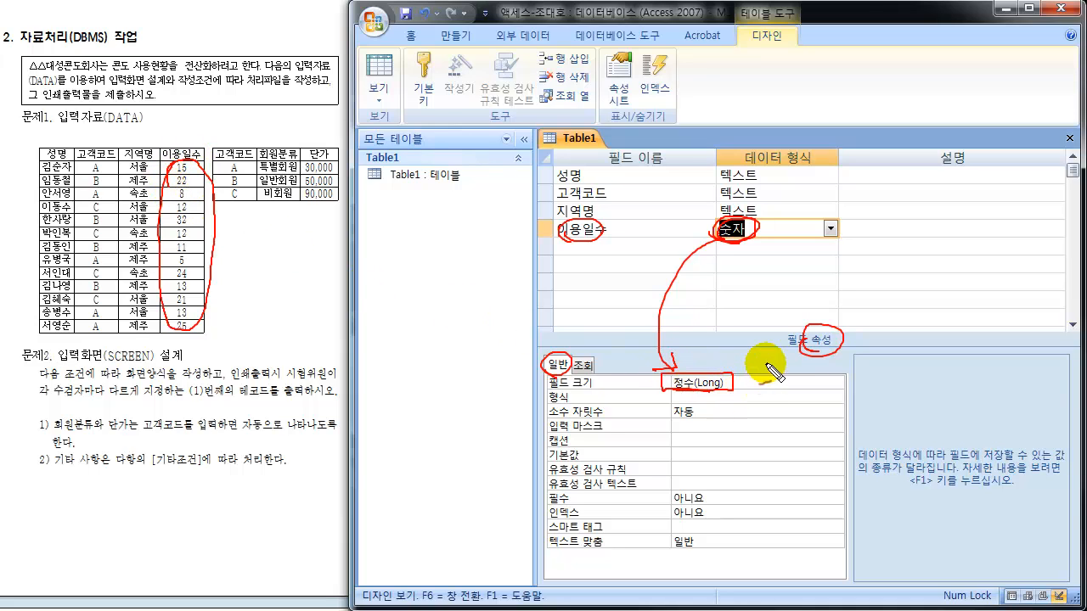
mouse_move(764, 363)
mouse_down()
mouse_move(745, 374)
mouse_move(753, 367)
mouse_up()
drag(821, 377, 846, 381)
mouse_move(850, 370)
mouse_down()
mouse_move(846, 382)
mouse_move(859, 383)
mouse_up()
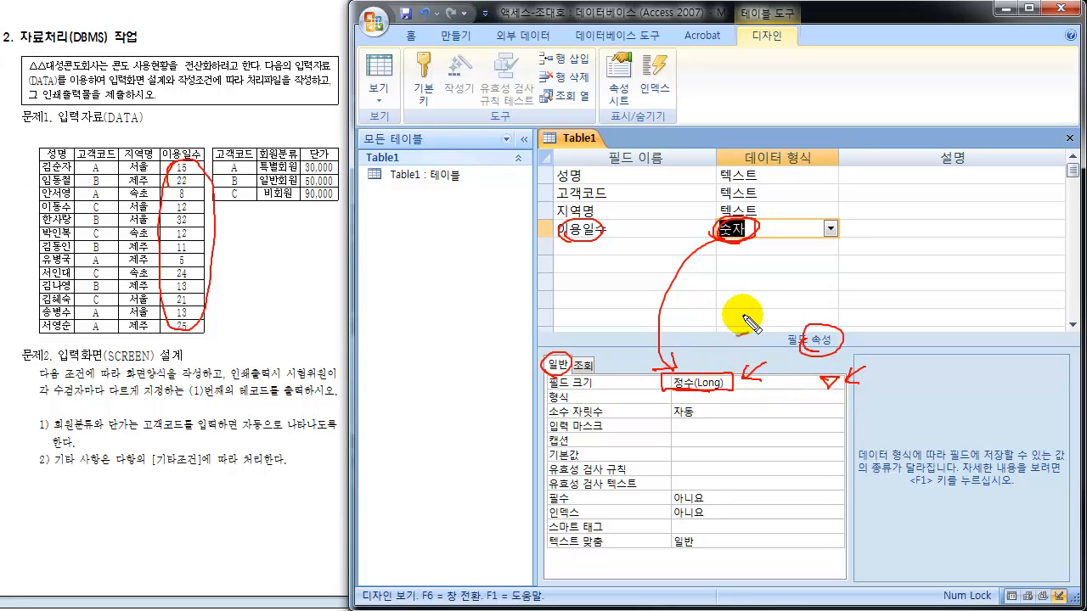
key(Escape)
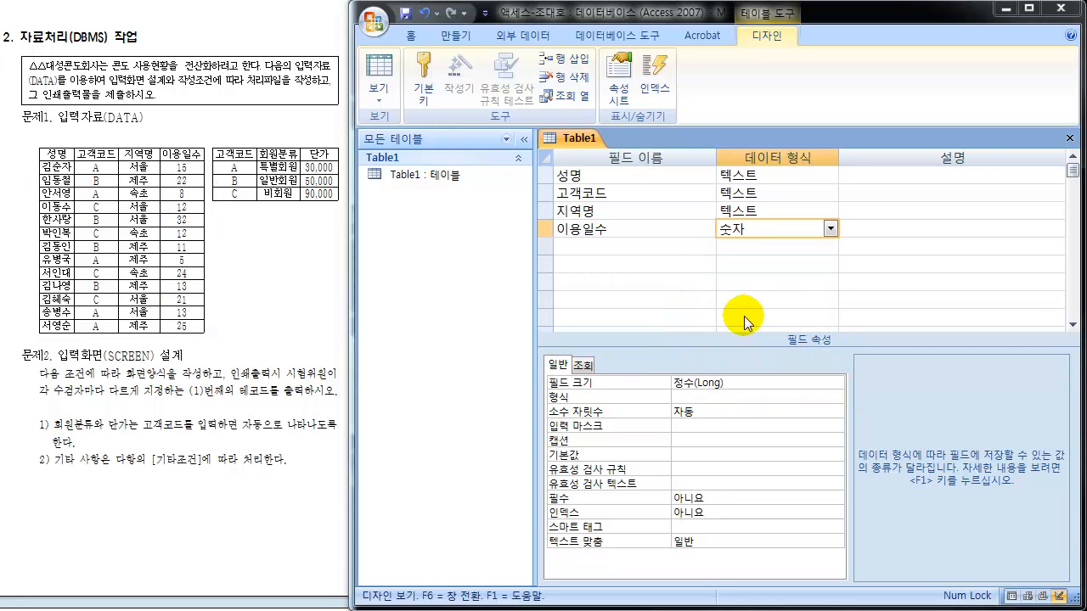
- Review the 필드 크기 choices for the 이용일수 field and leave it at 정수(Long)
click(739, 381)
click(836, 384)
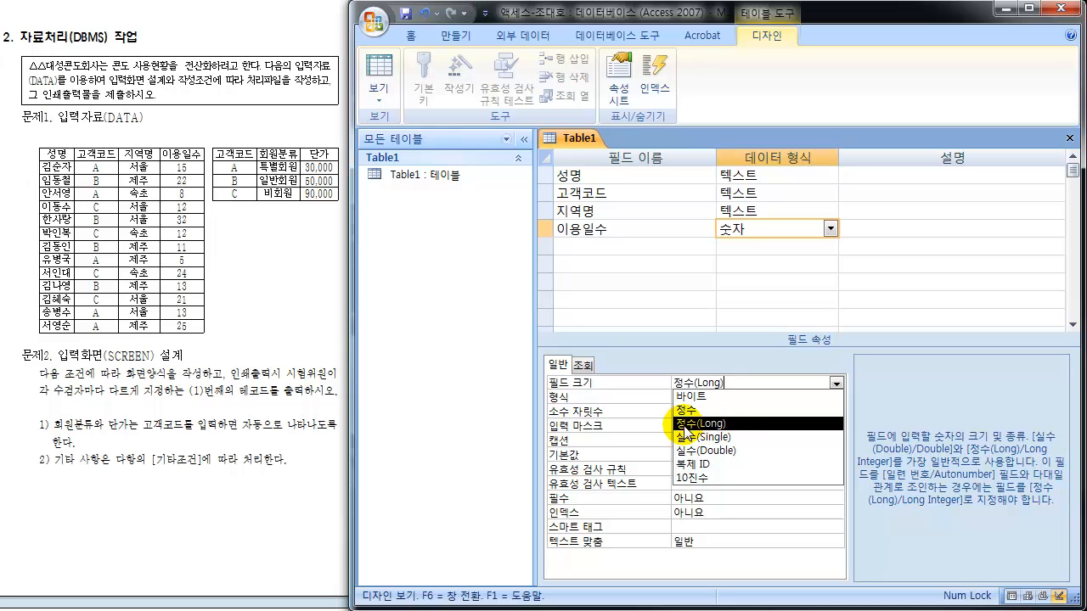
click(709, 350)
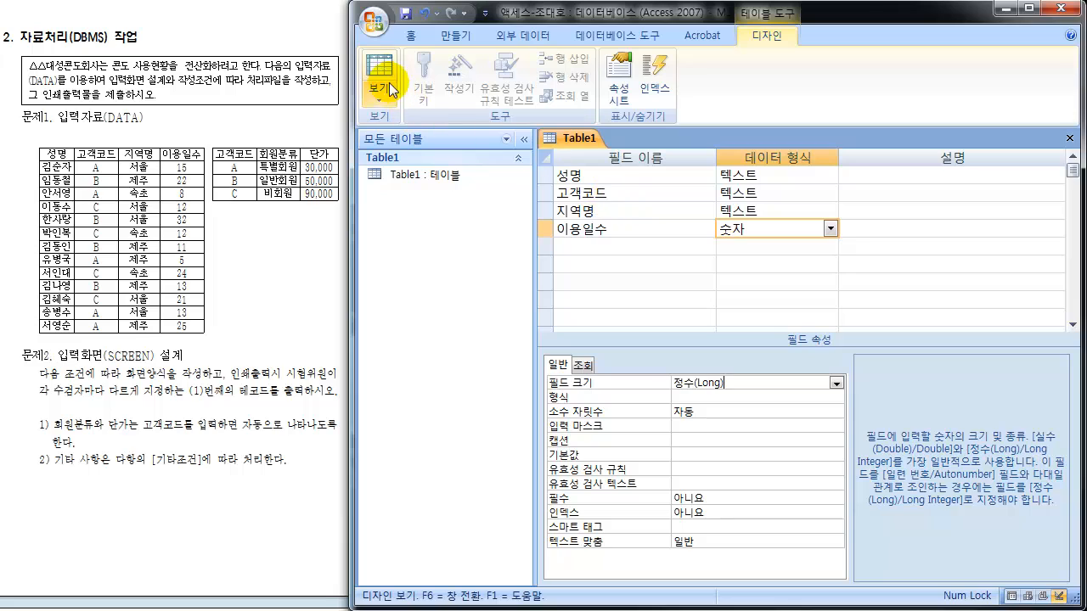
- Switch Table1 to datasheet view, saving the table design first
click(379, 103)
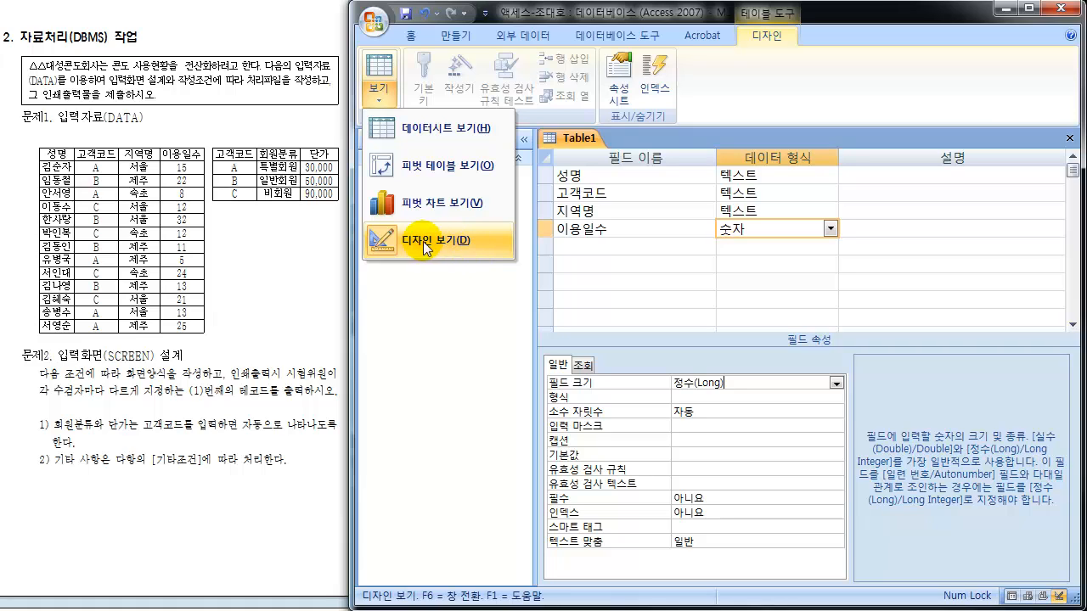
click(421, 129)
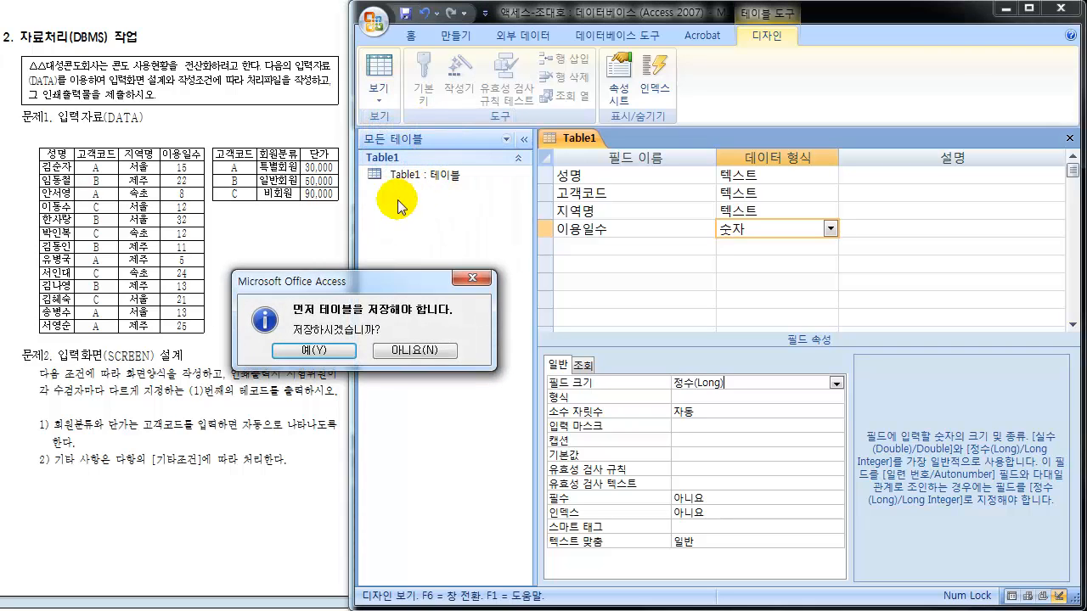
drag(370, 286, 387, 143)
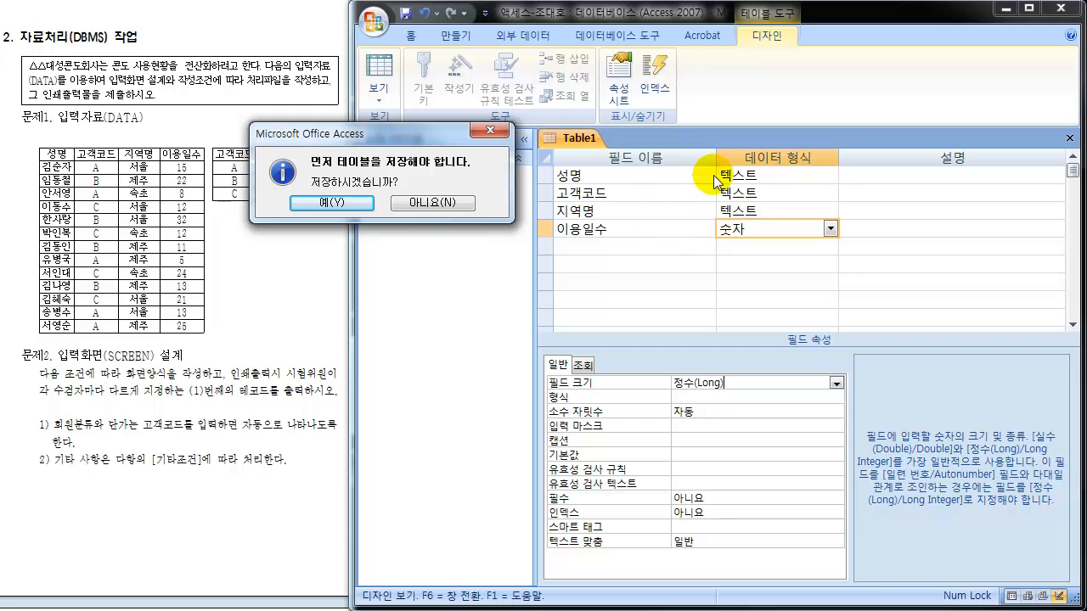
click(333, 203)
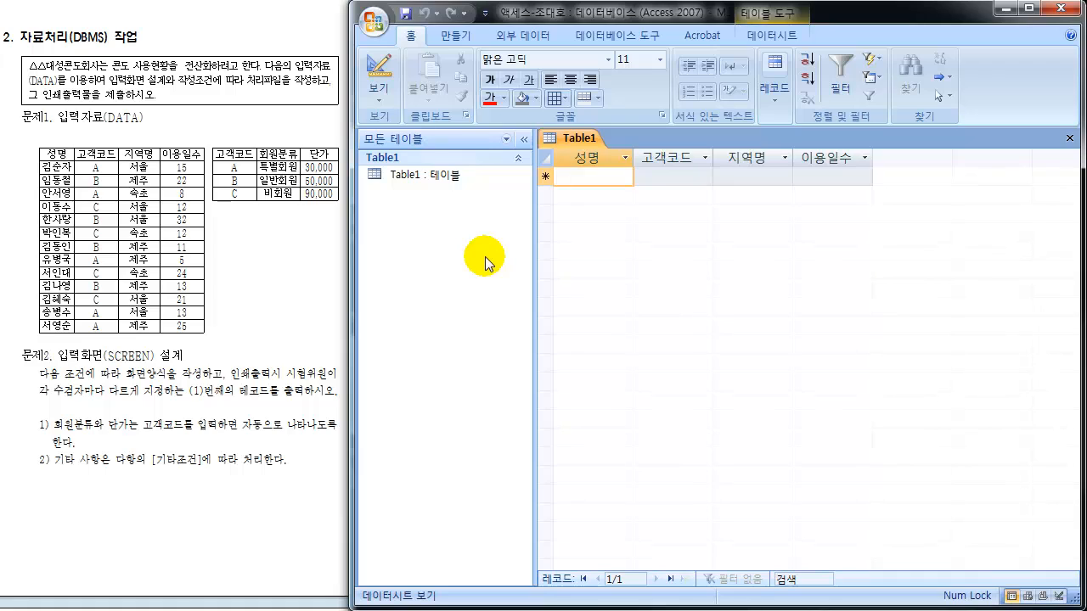
- Enter the first two customer names from the exam data in the 성명 column, correcting the second one
text(ㄱ)
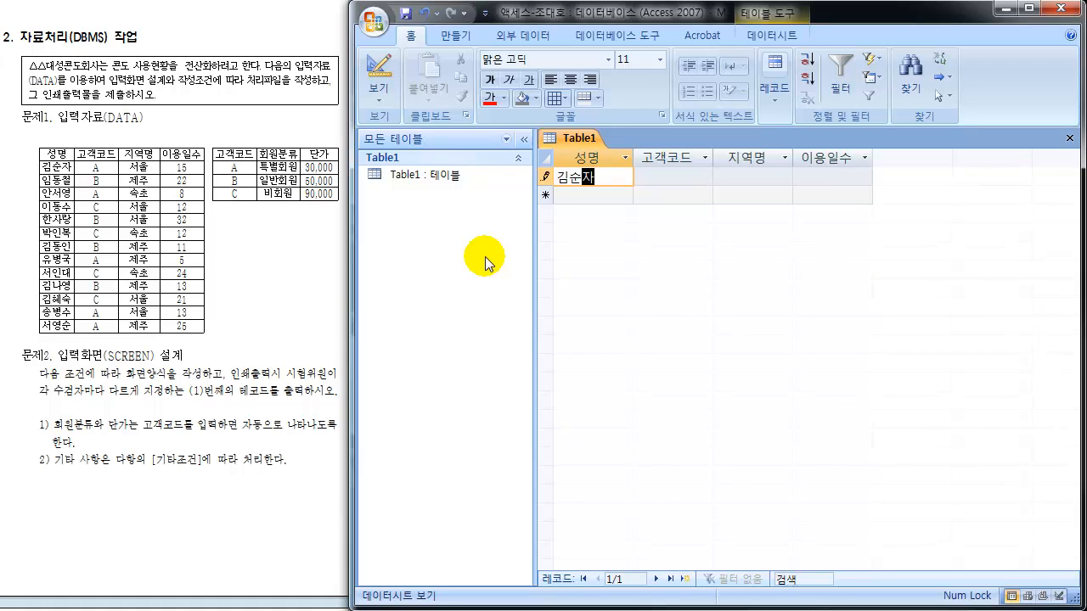
text(순자)
key(Down)
text(임도)
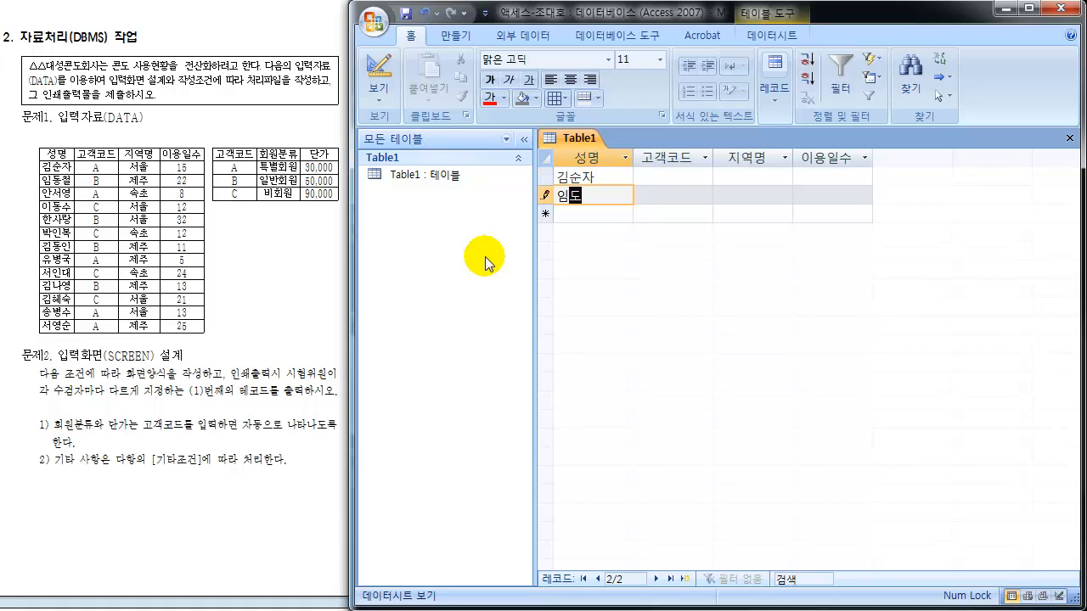
text(철)
key(Down)
key(Up)
text(임동철)
key(Down)
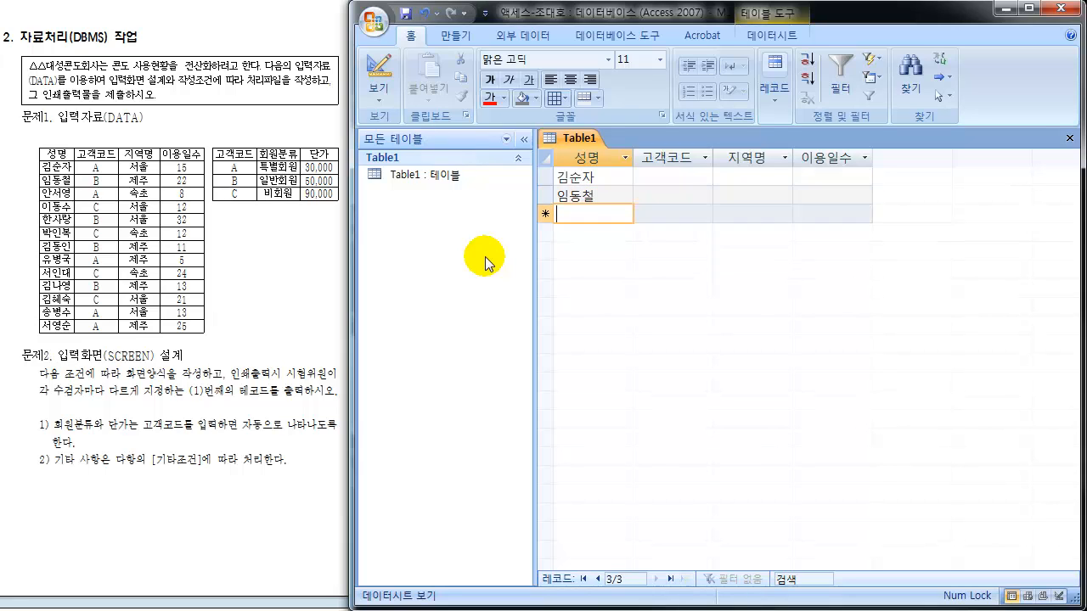
- Enter the third to fifth customer names from the exam data in the 성명 column
text(안서영)
key(Down)
text(이)
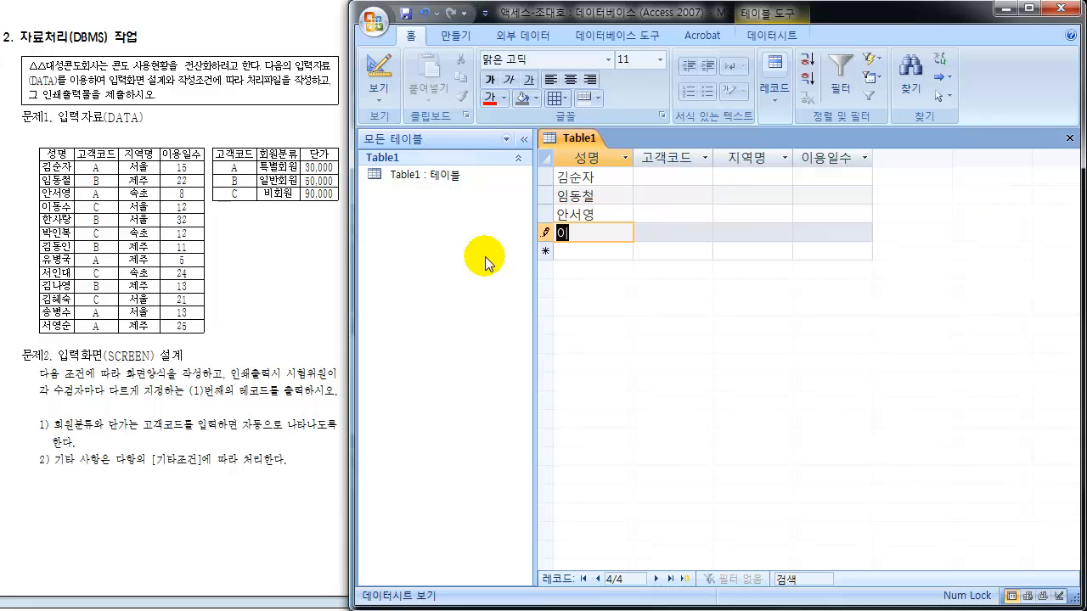
text(동수)
key(Down)
text(하)
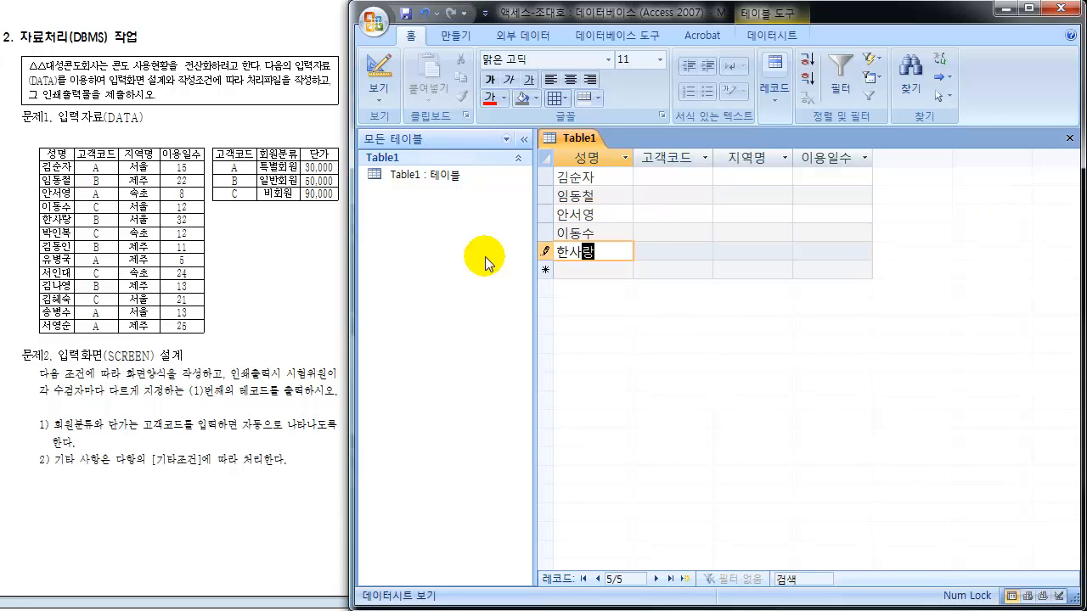
text(사랑)
key(Down)
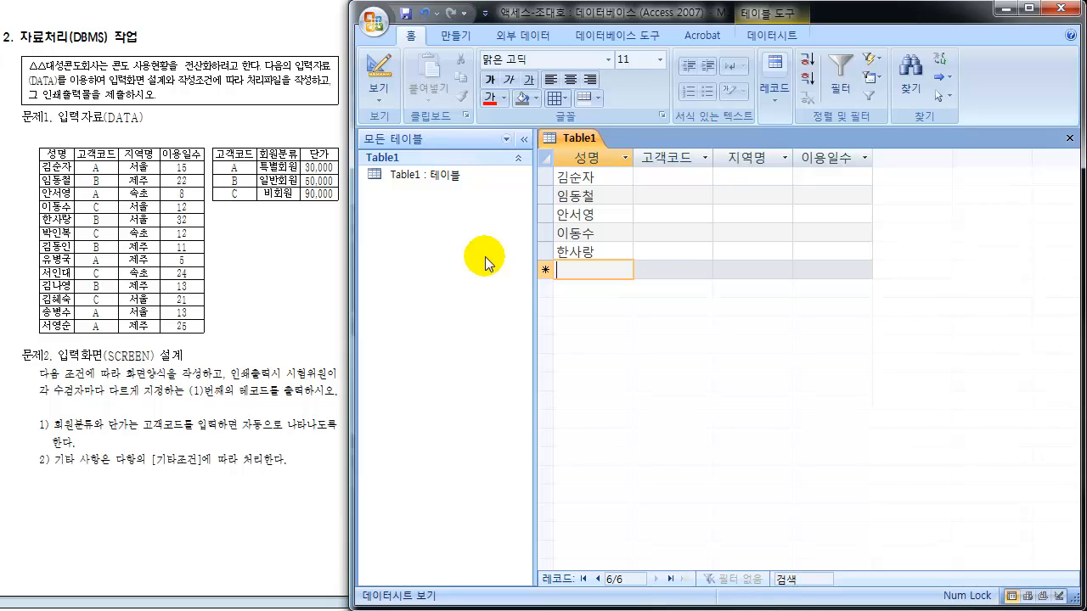
- Enter the sixth to ninth customer names from the exam data in the 성명 column
text(박인복)
key(Down)
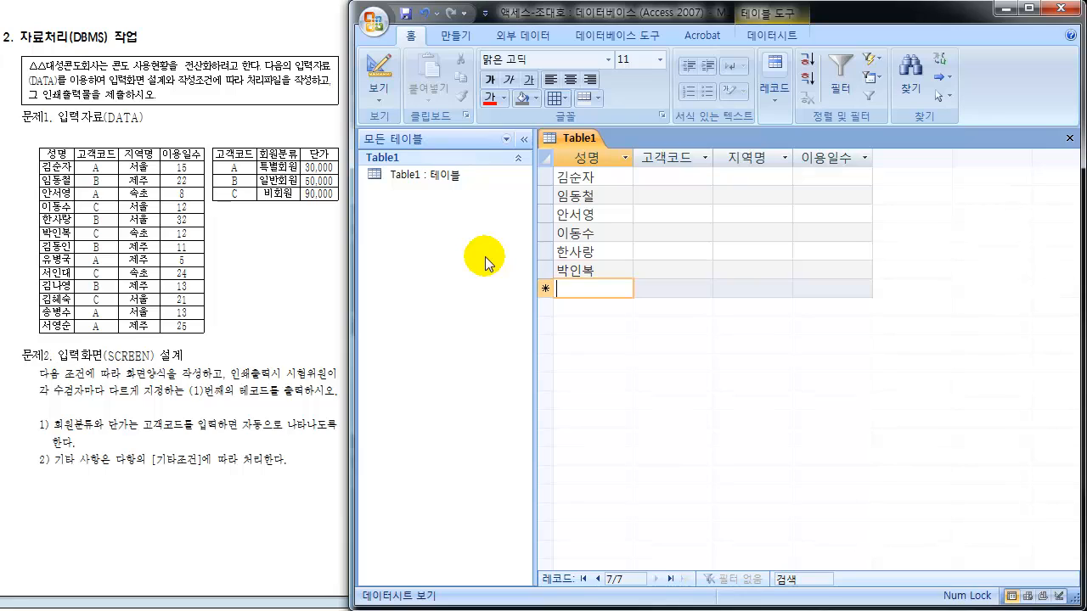
text(김동인)
key(Down)
text(유)
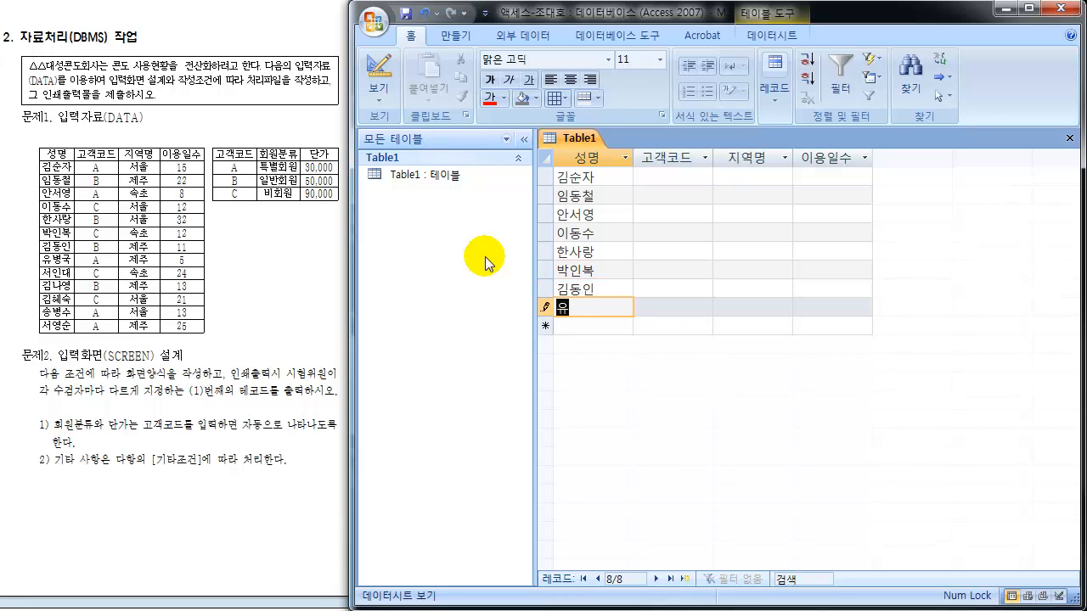
text(병국)
key(Down)
text(서인대)
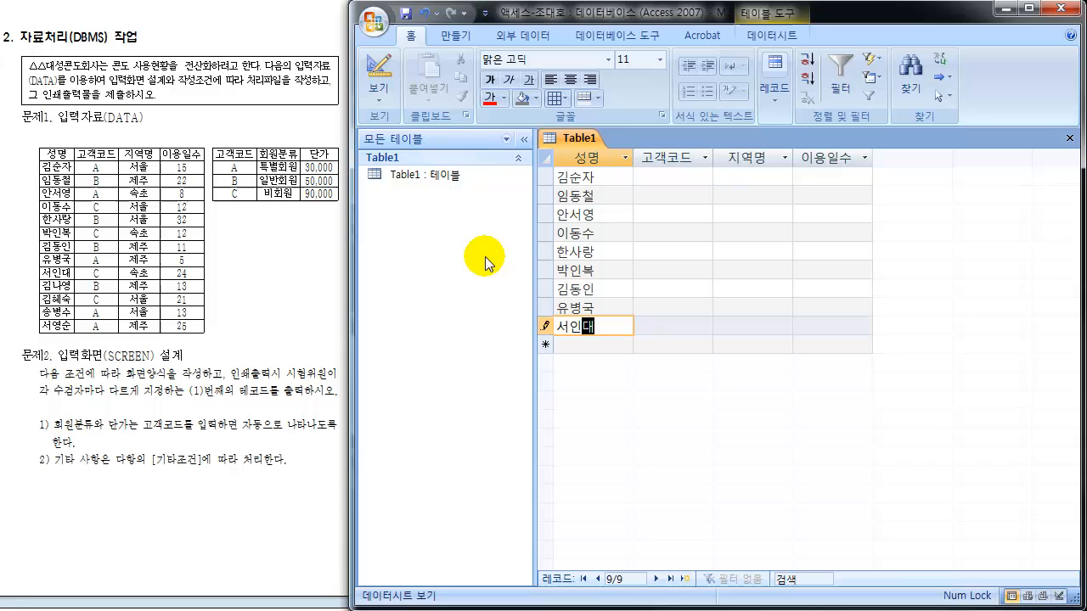
key(Down)
- Enter the tenth to thirteenth customer names from the exam data in the 성명 column
text(ㄱ)
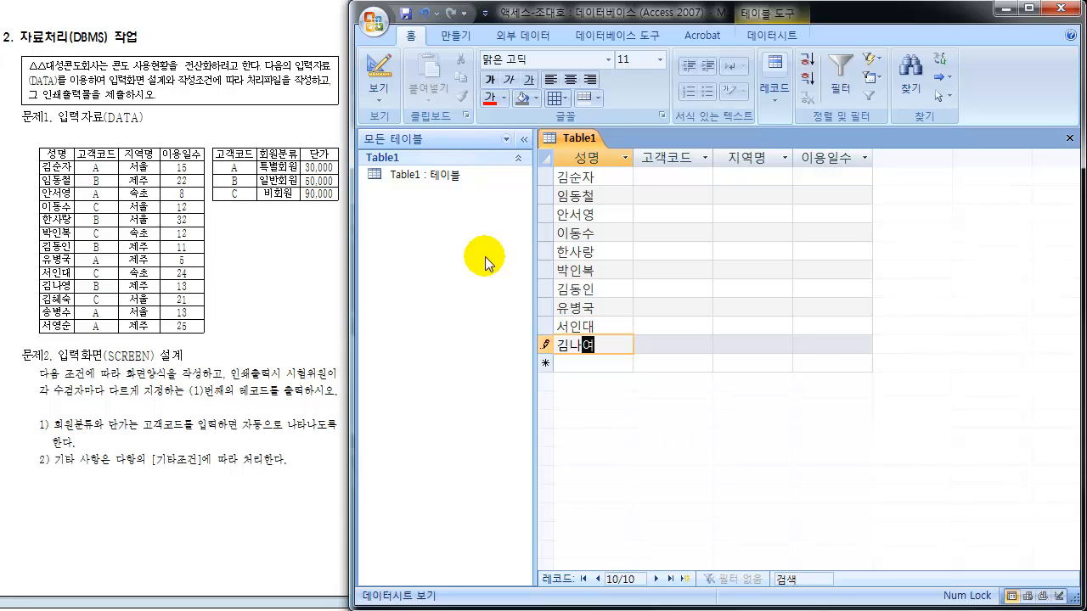
key(Down)
text(김)
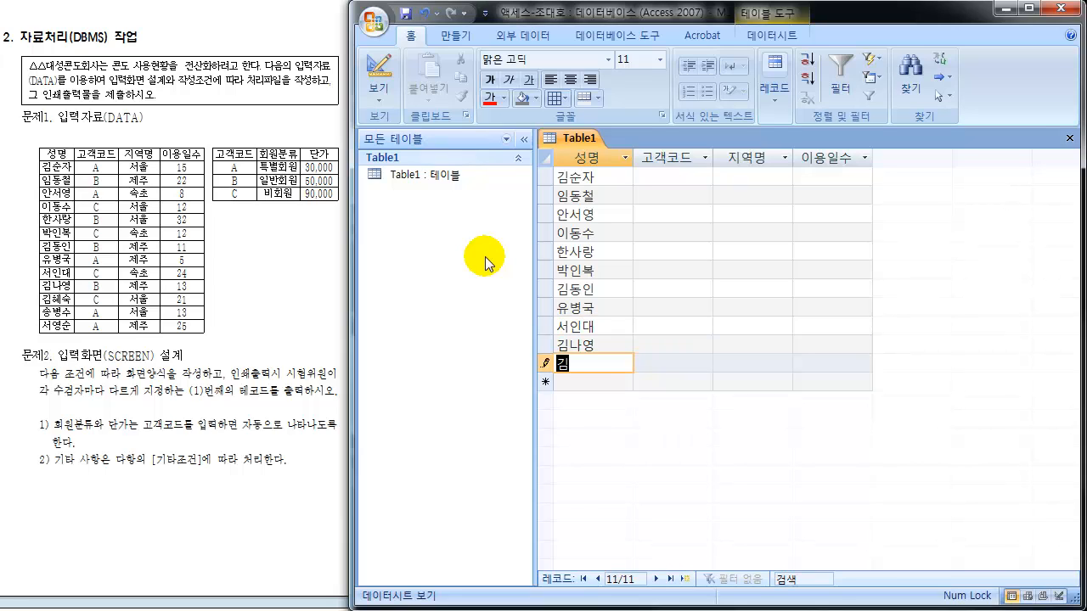
text(혜숙)
key(Down)
text(송ㅂ)
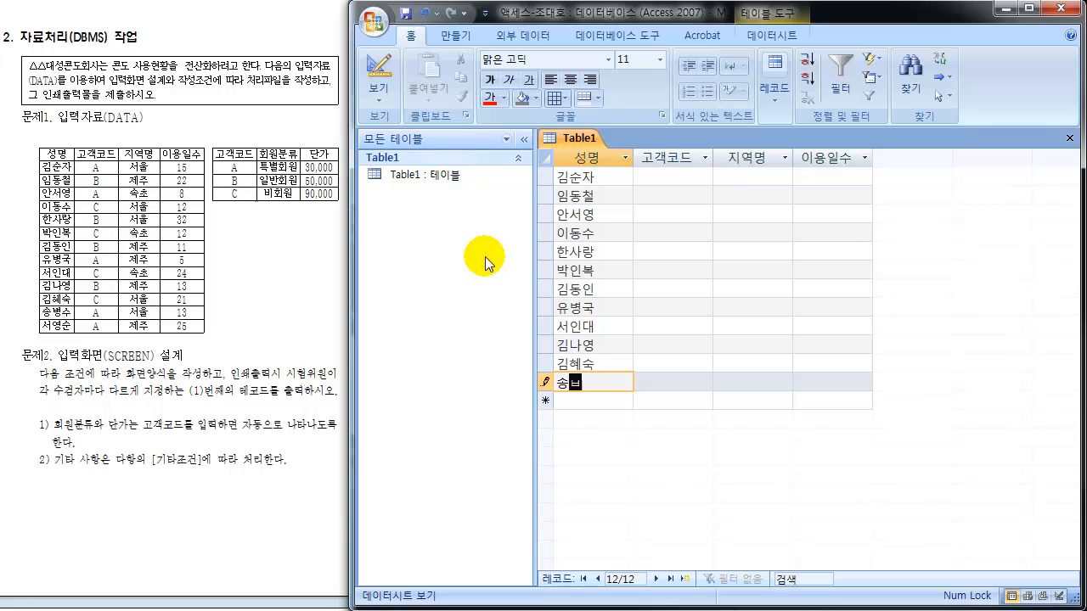
text(병수)
key(Down)
text(서영ㅅ)
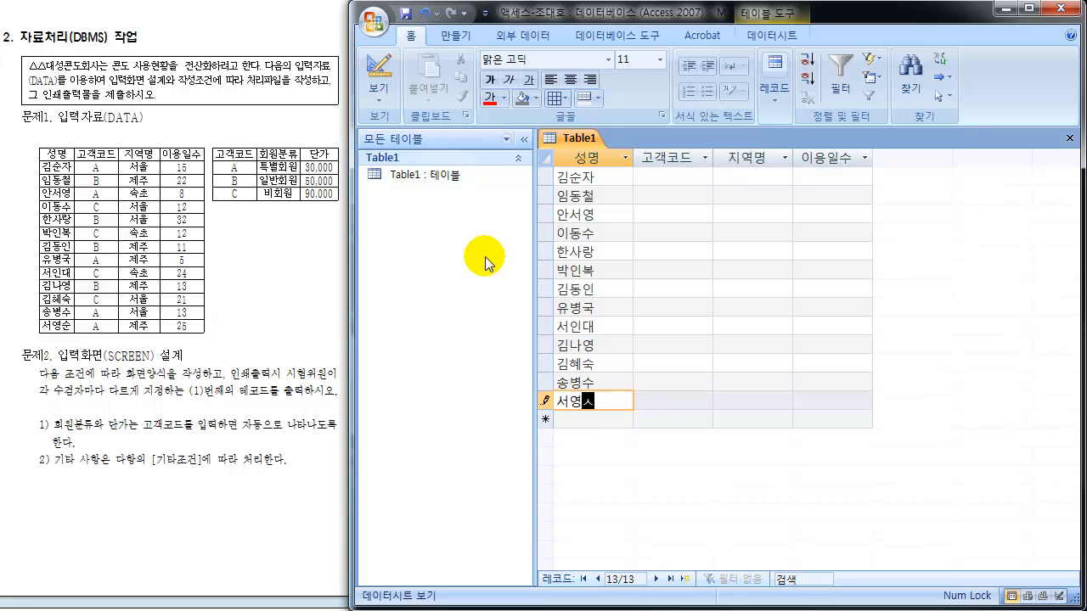
text(순)
key(Down)
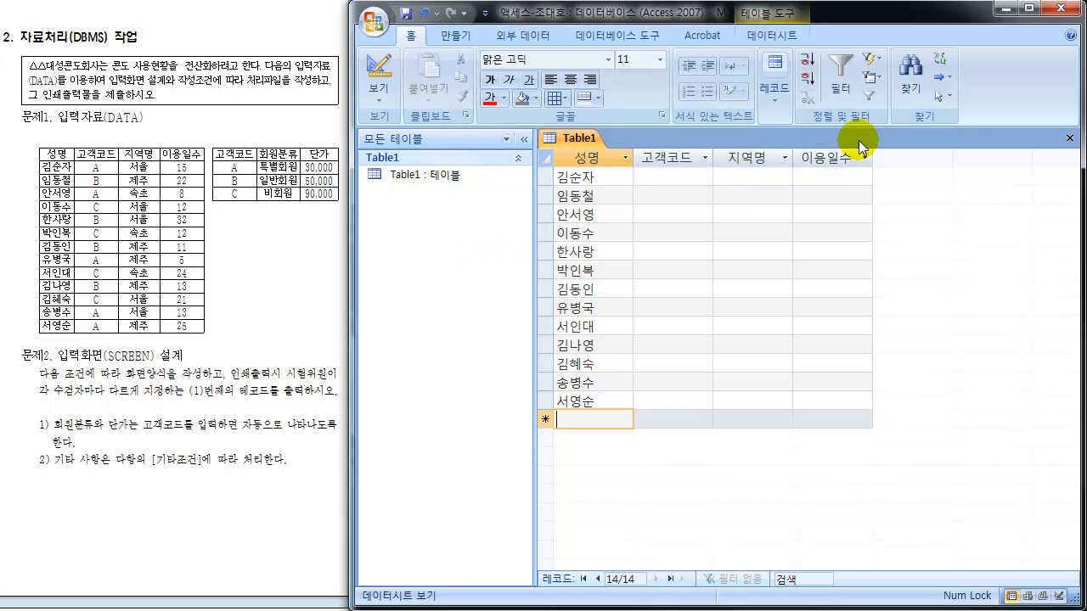
- Enter A as the 고객코드 of the first record
click(671, 180)
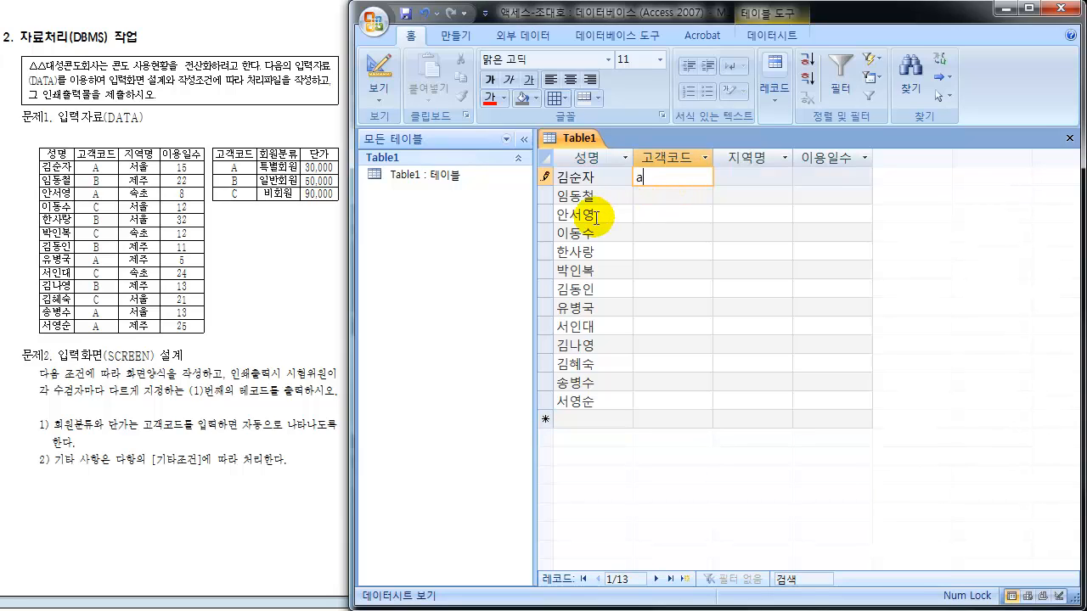
key(BackSpace)
key(Down)
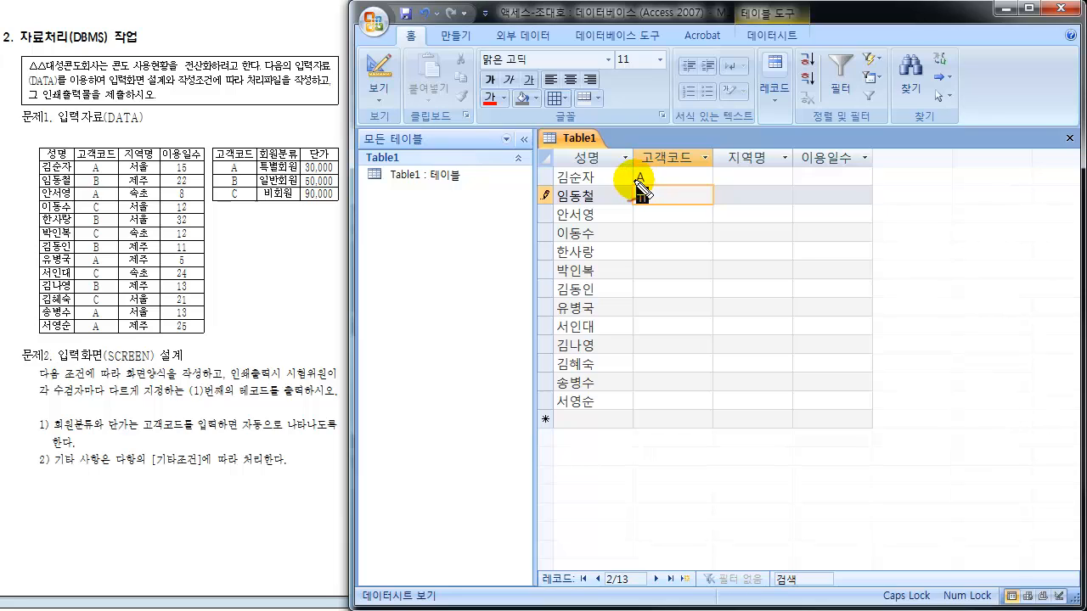
mouse_move(630, 185)
mouse_down()
mouse_move(635, 165)
mouse_move(655, 197)
mouse_move(688, 207)
mouse_move(631, 219)
mouse_up()
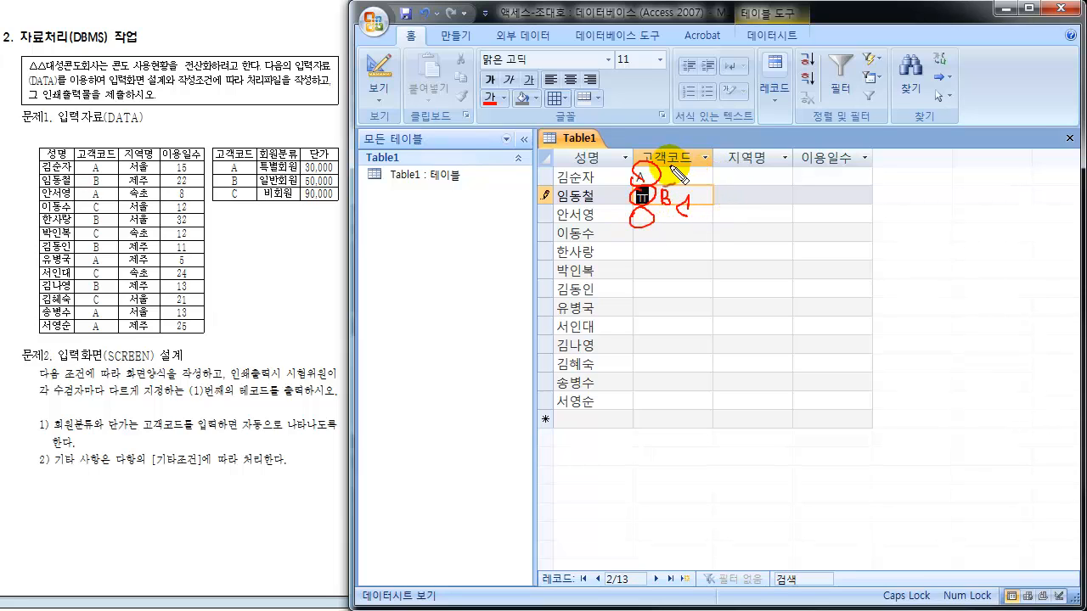
mouse_move(651, 163)
mouse_down()
mouse_move(654, 186)
mouse_move(631, 181)
mouse_move(650, 189)
mouse_move(628, 190)
mouse_up()
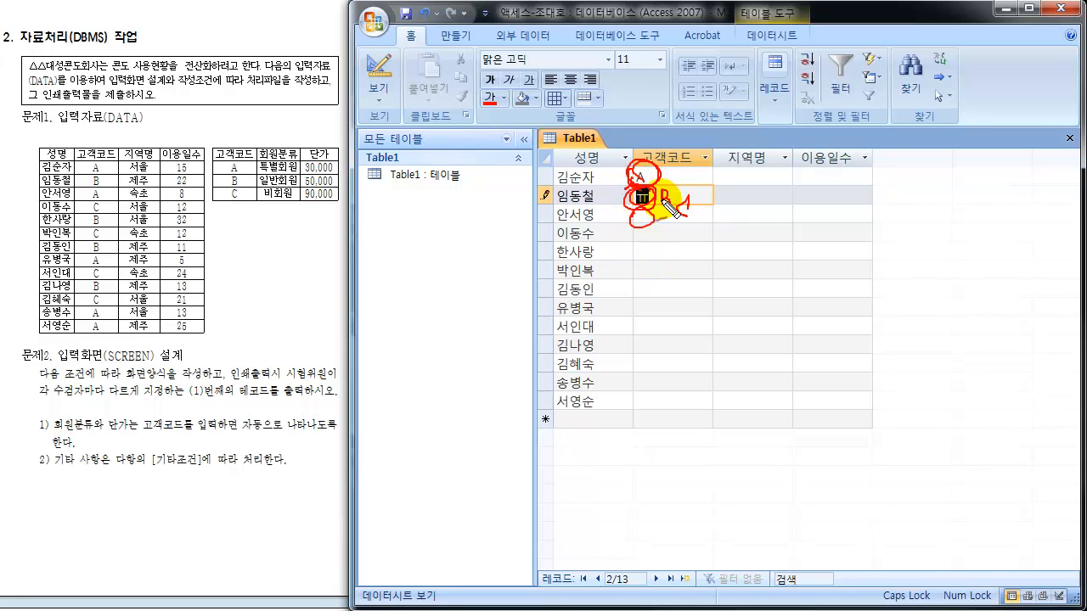
key(Escape)
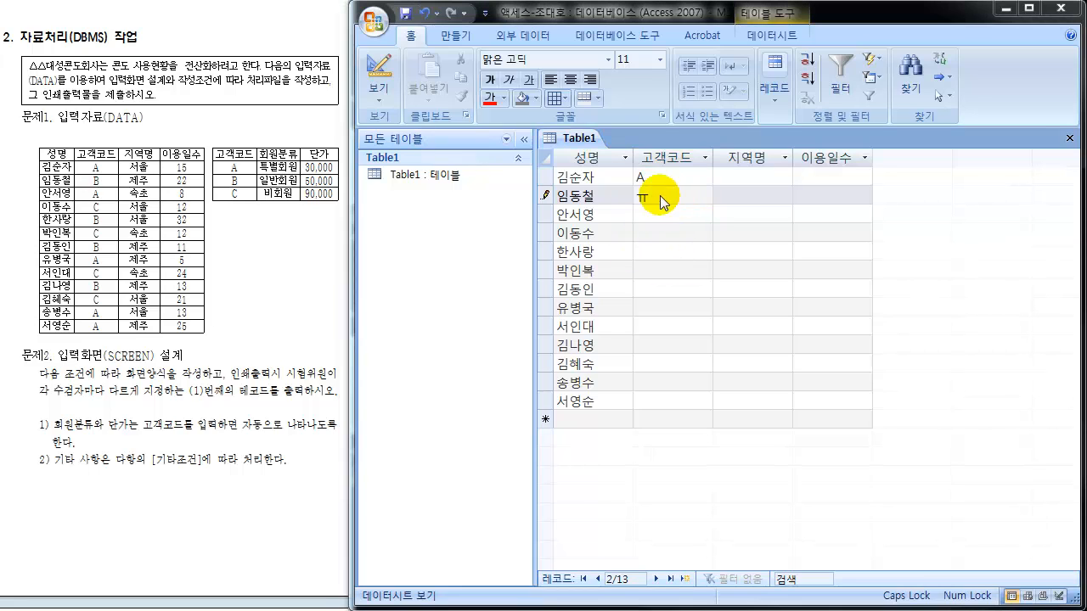
- Return Table1 to design view and set the IME 모드 of the 고객코드 field to 현재 상태 유지
click(381, 72)
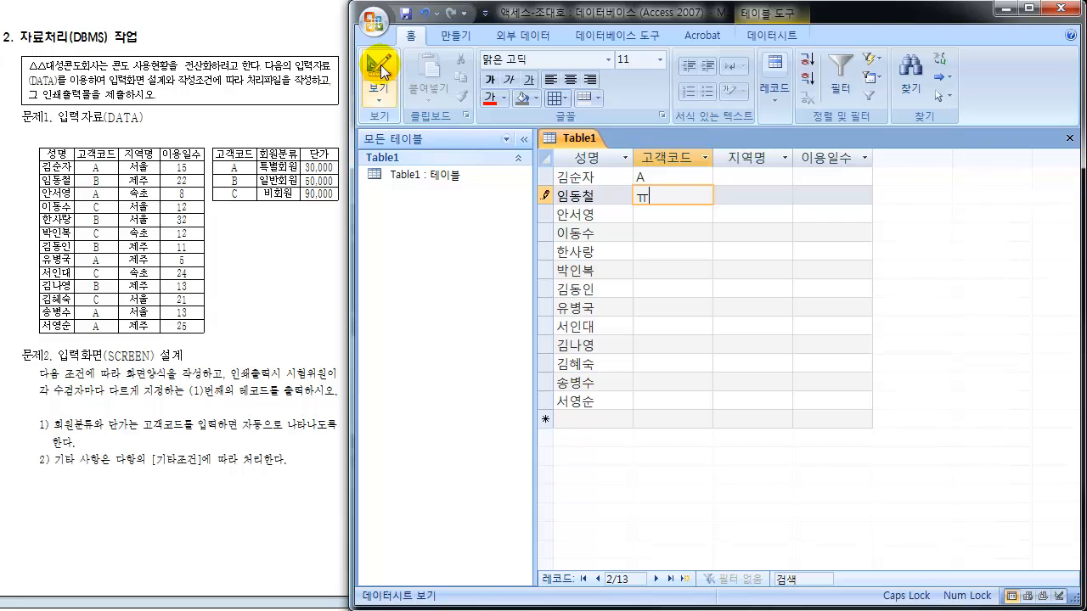
click(382, 72)
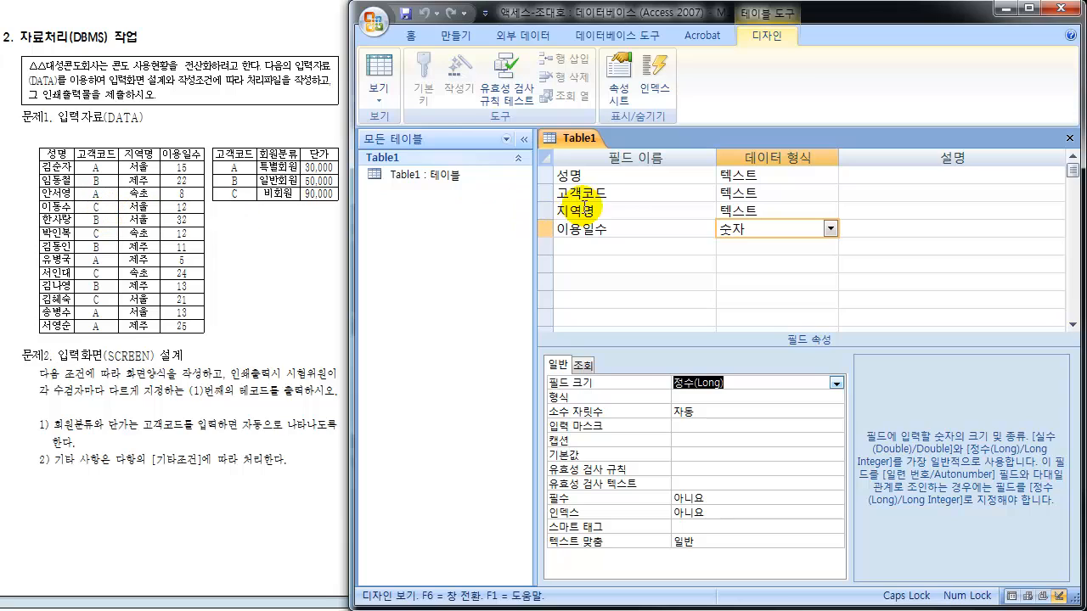
click(621, 193)
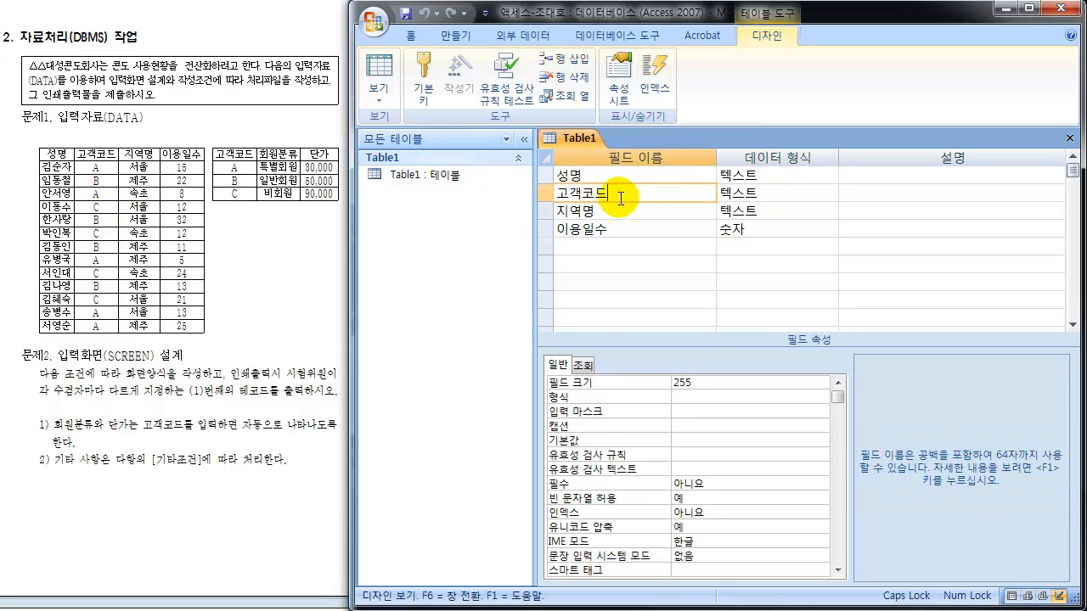
click(563, 544)
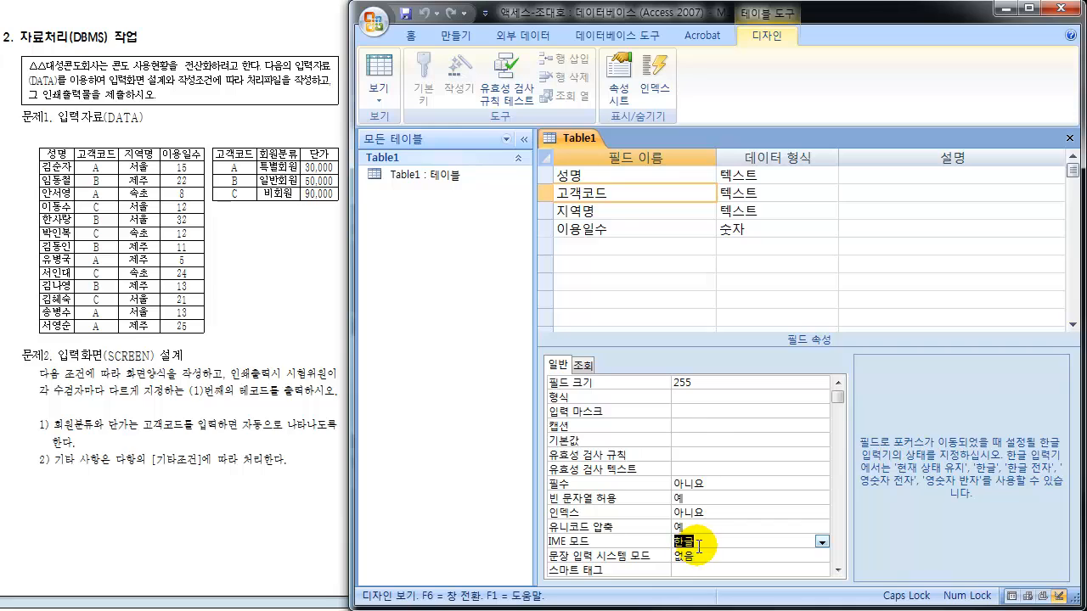
click(822, 542)
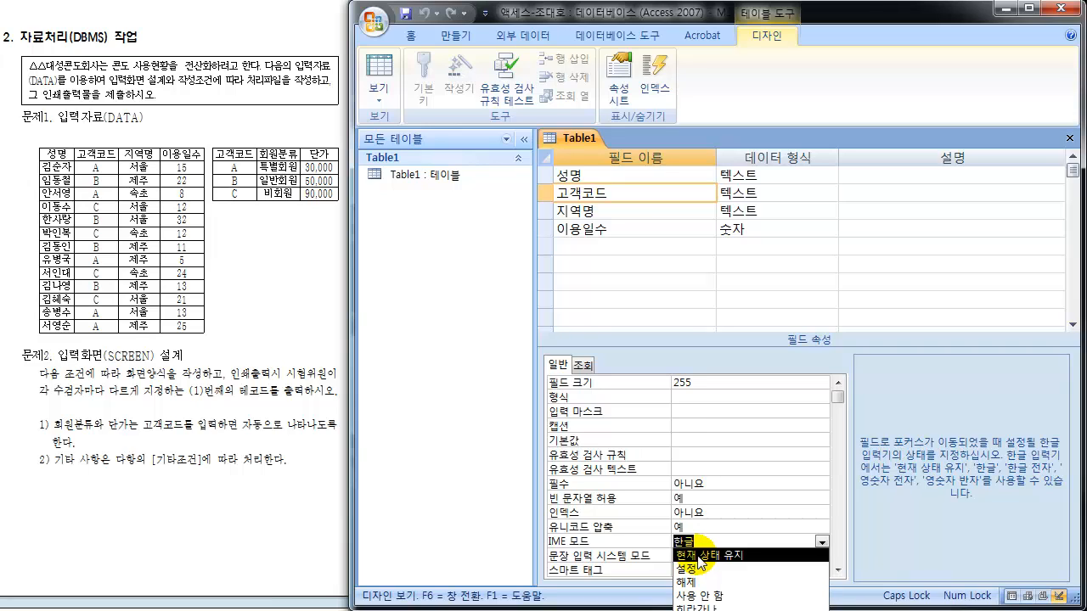
click(698, 556)
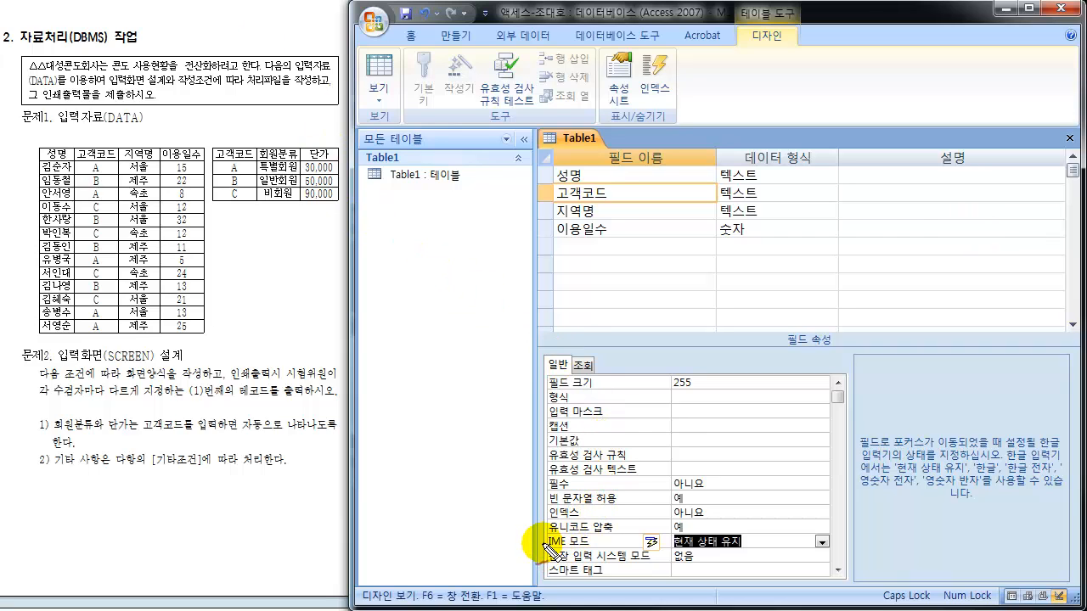
drag(537, 542, 589, 542)
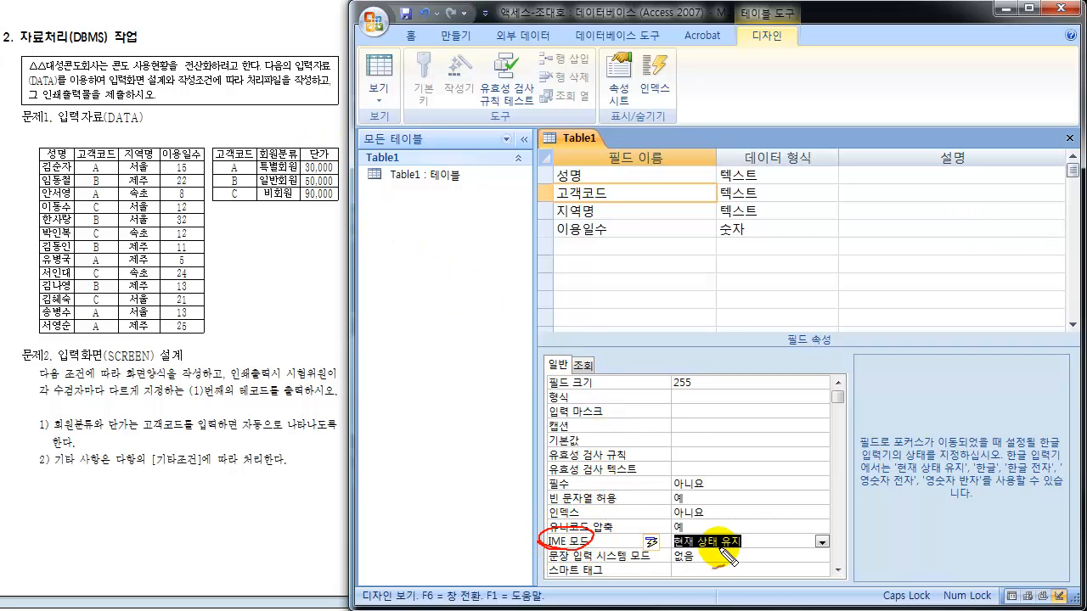
mouse_move(673, 541)
mouse_down()
mouse_move(683, 551)
mouse_move(746, 532)
mouse_move(669, 533)
mouse_up()
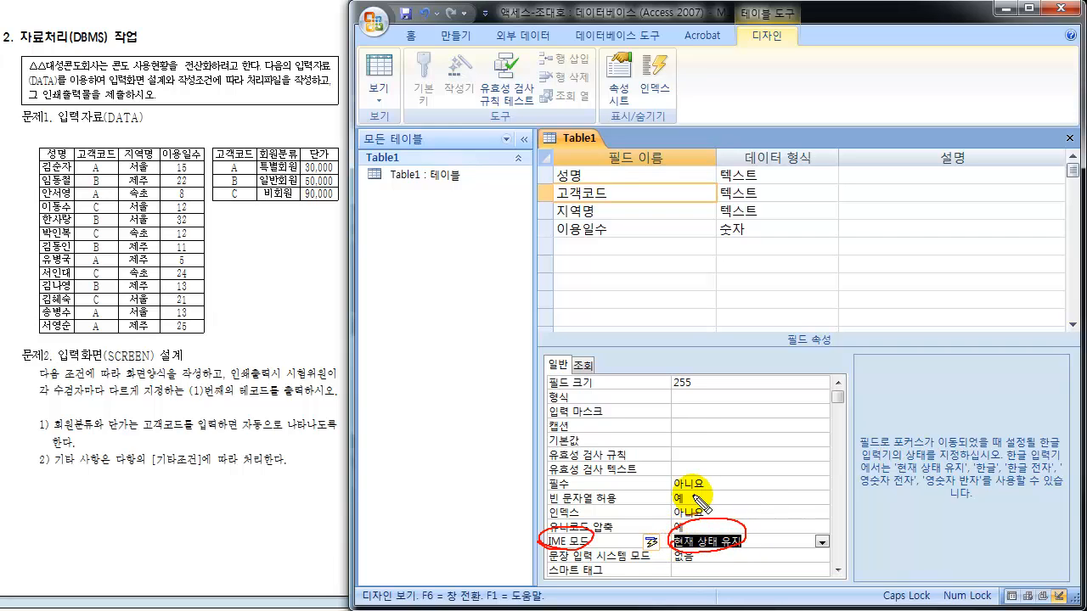
key(Escape)
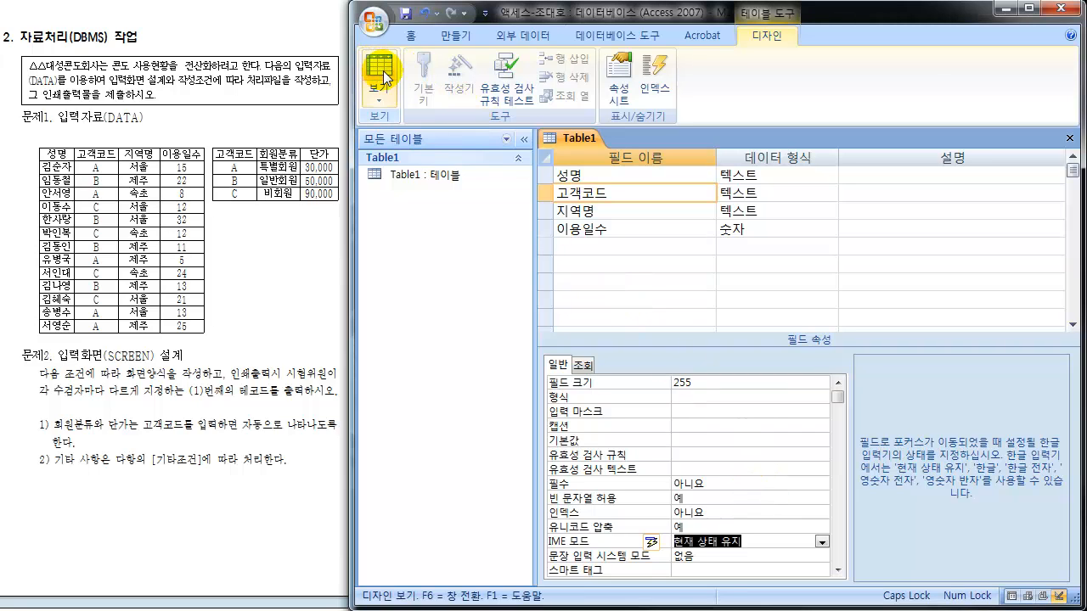
- Save the changed table design and switch Table1 back to datasheet view
click(386, 79)
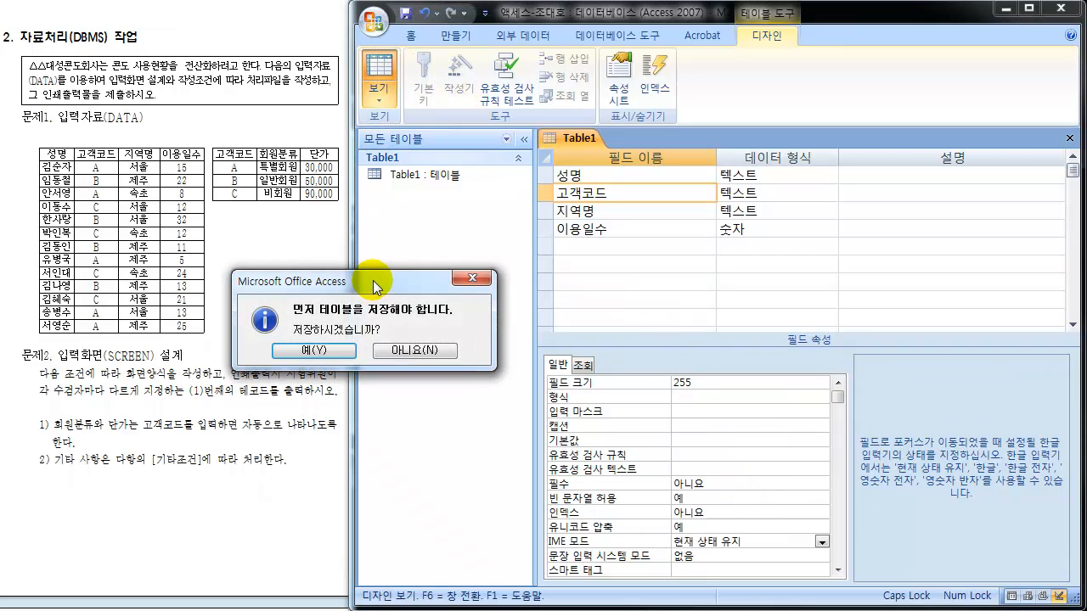
drag(373, 287, 378, 210)
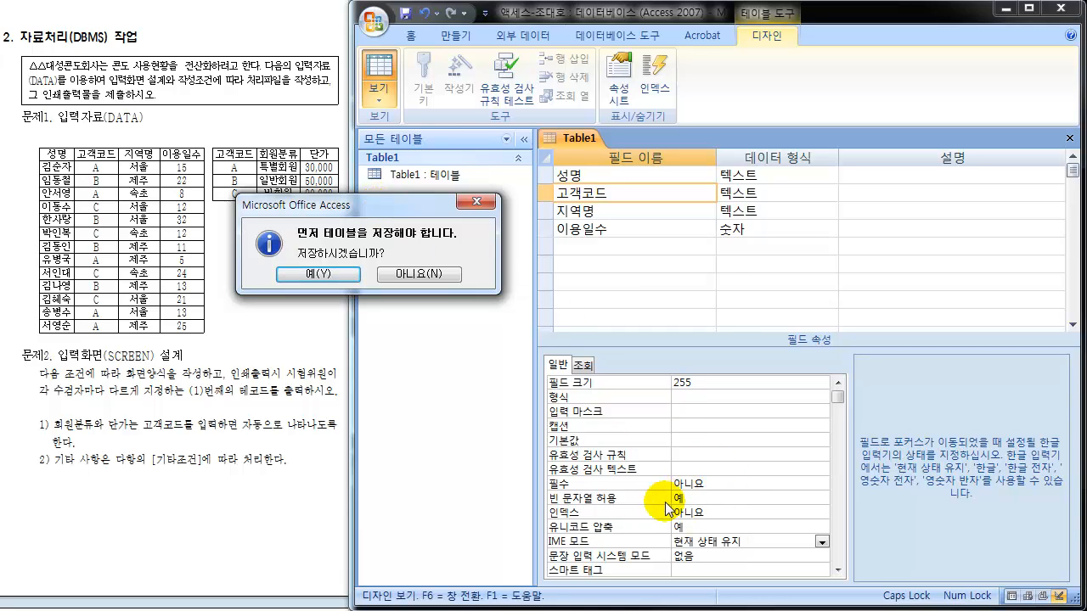
click(314, 274)
- Enter the 고객코드 values B, A and C for the second to fourth records
click(667, 194)
text(ㅠ)
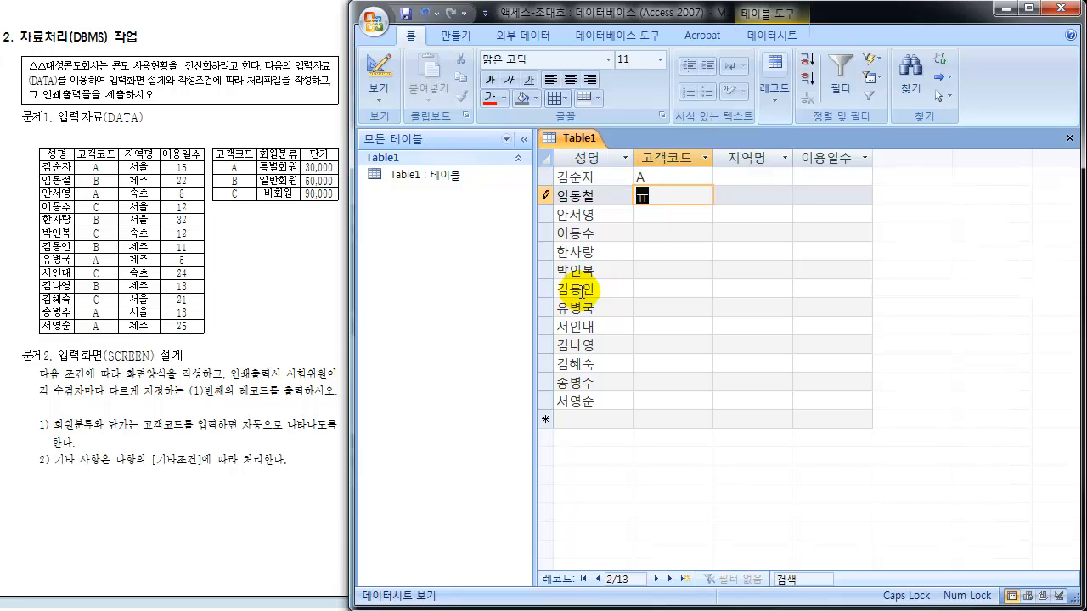
key(Down)
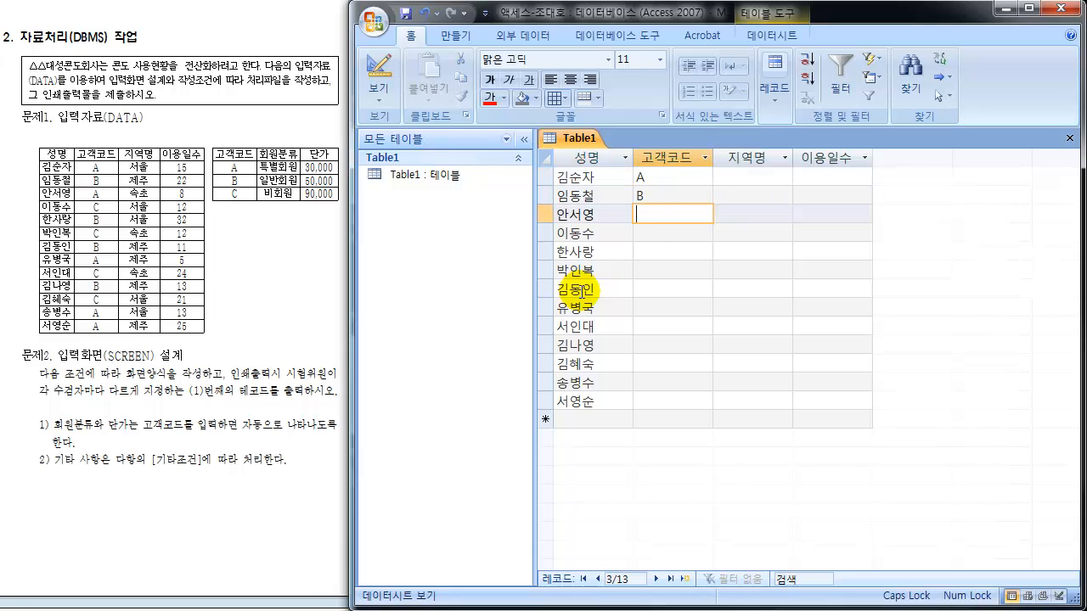
text(A)
key(Down)
key(Down)
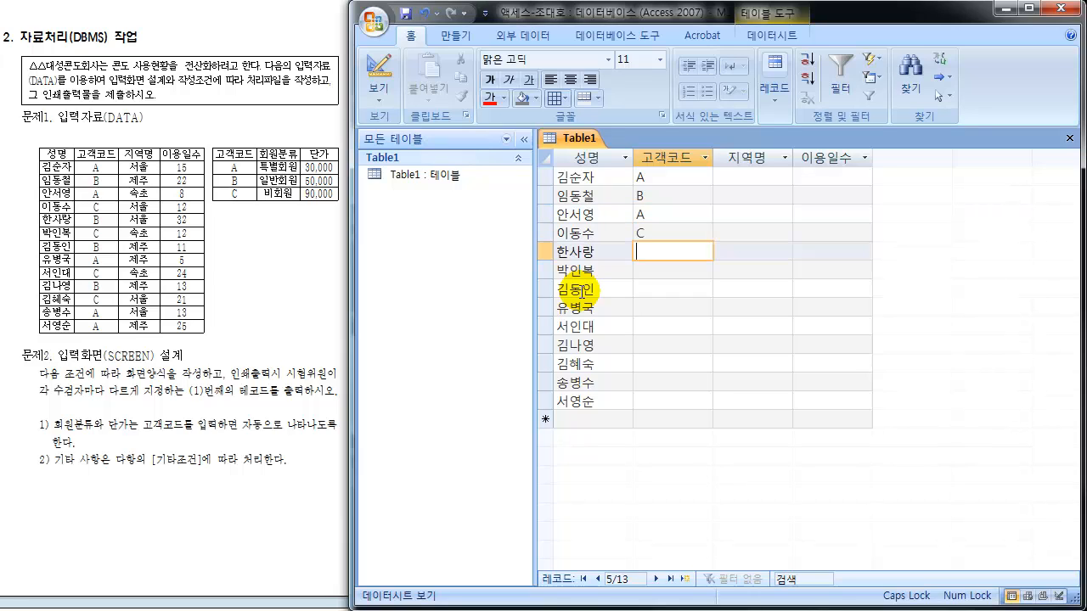
- Enter the 고객코드 values B, C and B for the fifth to seventh records
text(B)
key(Down)
text(C)
key(Down)
text(B)
key(Down)
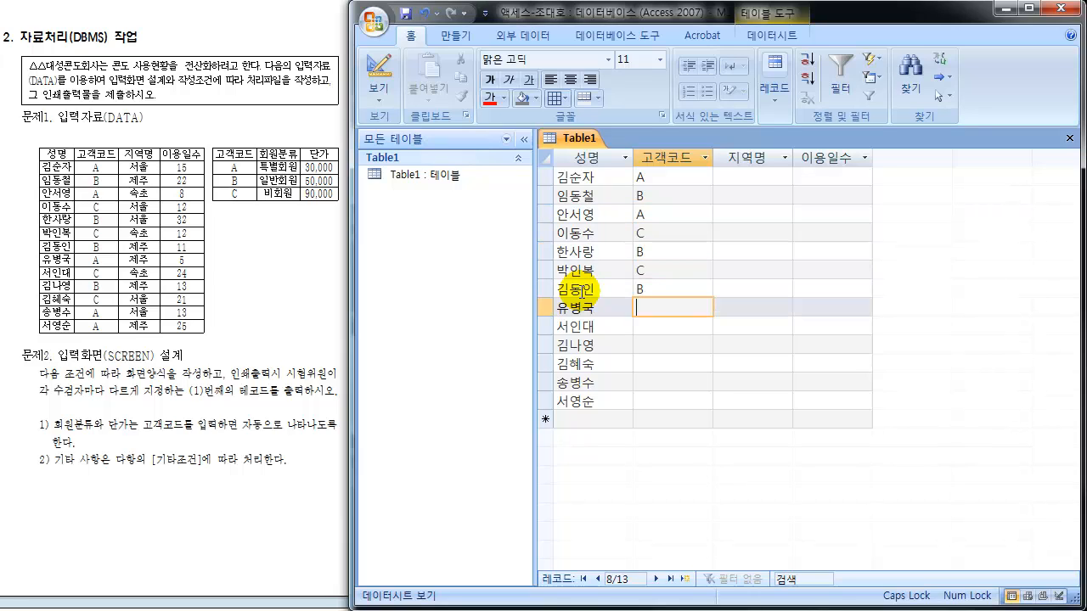
- Enter the 고객코드 values A, C and B for the eighth to tenth records
text(A)
key(Down)
text(C)
key(Down)
text(B)
key(Down)
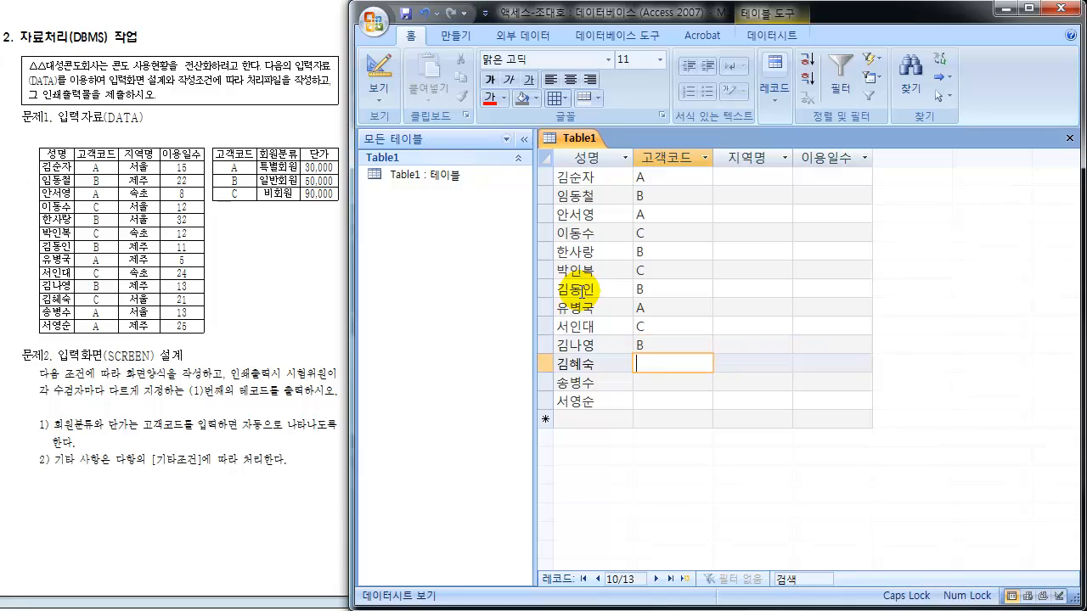
- Enter the 고객코드 values C, A and A for the eleventh to thirteenth records
text(C)
key(Down)
text(A)
key(Down)
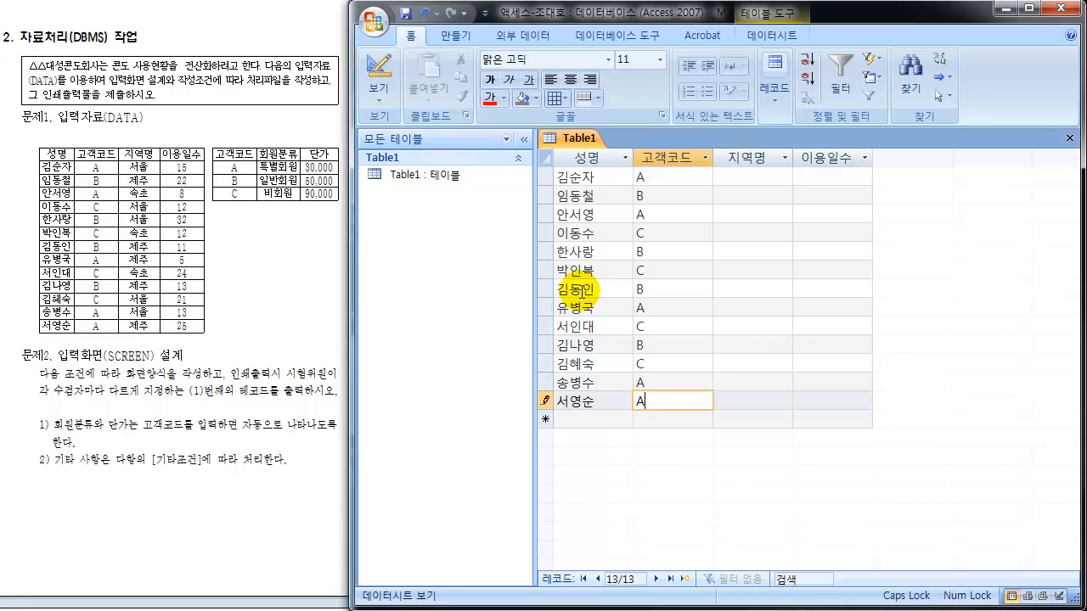
text(A)
key(Down)
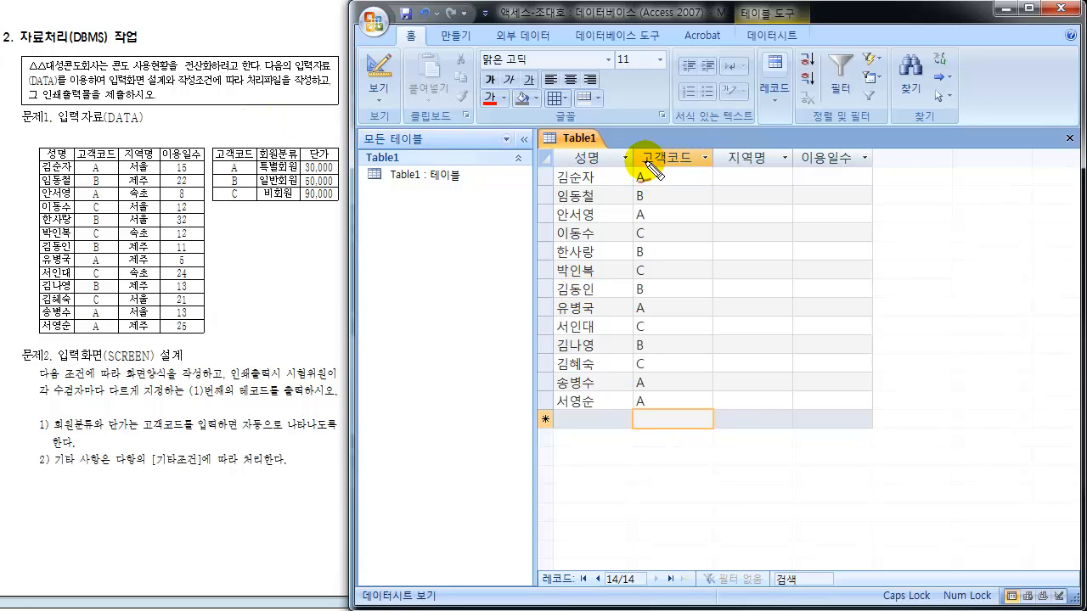
mouse_move(646, 162)
mouse_down()
mouse_move(688, 162)
mouse_move(645, 148)
mouse_move(677, 180)
mouse_move(705, 170)
mouse_move(775, 177)
mouse_move(793, 193)
mouse_move(818, 182)
mouse_move(825, 199)
mouse_up()
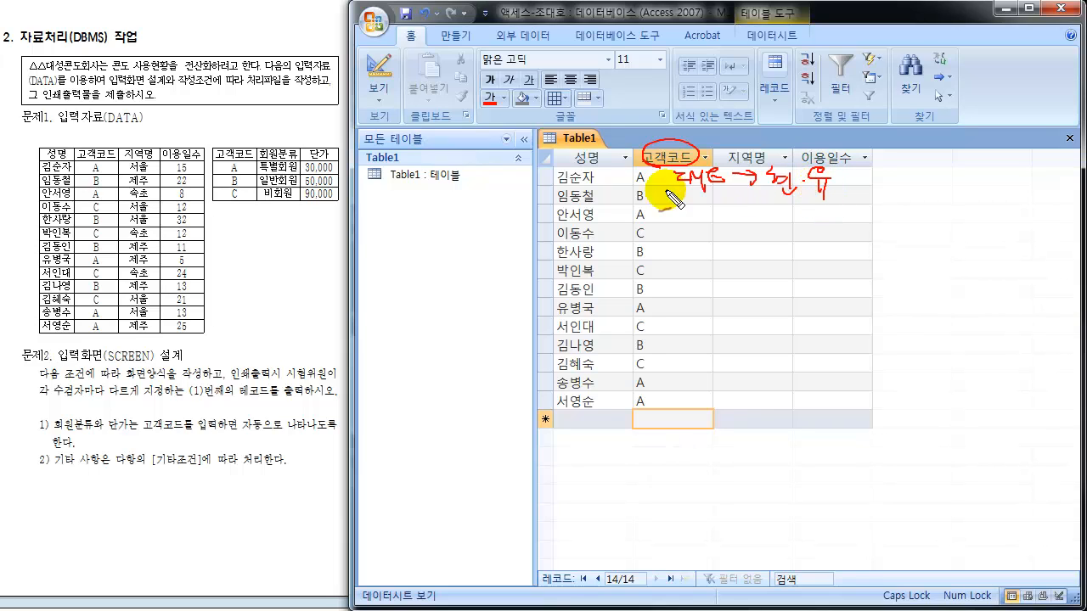
mouse_move(639, 170)
mouse_down()
mouse_move(639, 186)
mouse_move(645, 166)
mouse_move(630, 180)
mouse_move(664, 200)
mouse_move(640, 207)
mouse_move(635, 185)
mouse_up()
drag(798, 204, 837, 208)
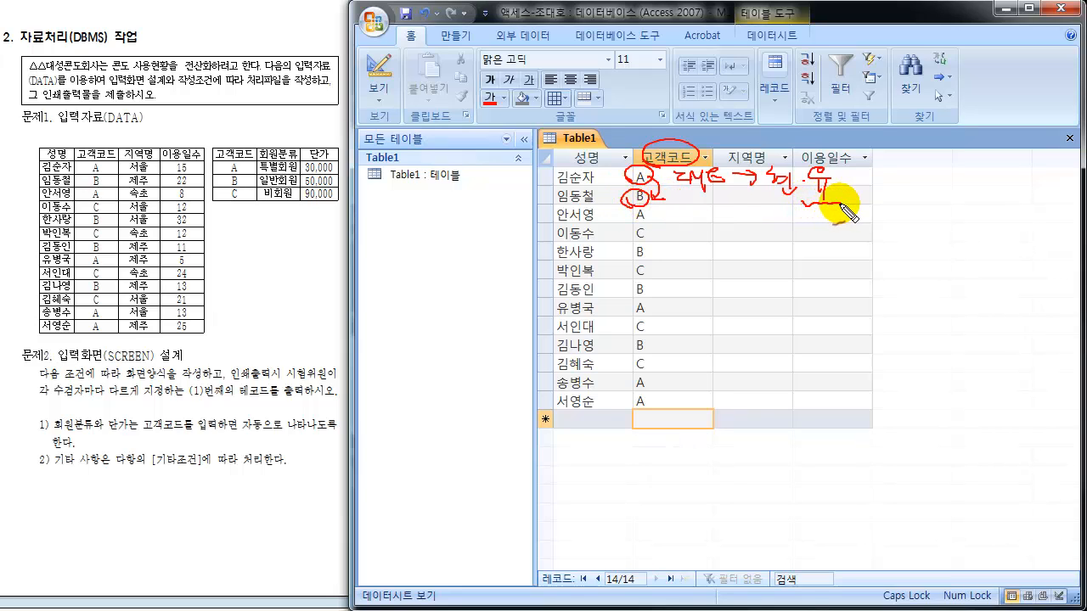
mouse_move(641, 207)
mouse_down()
mouse_move(632, 227)
mouse_move(645, 212)
mouse_move(676, 219)
mouse_move(686, 206)
mouse_move(701, 218)
mouse_up()
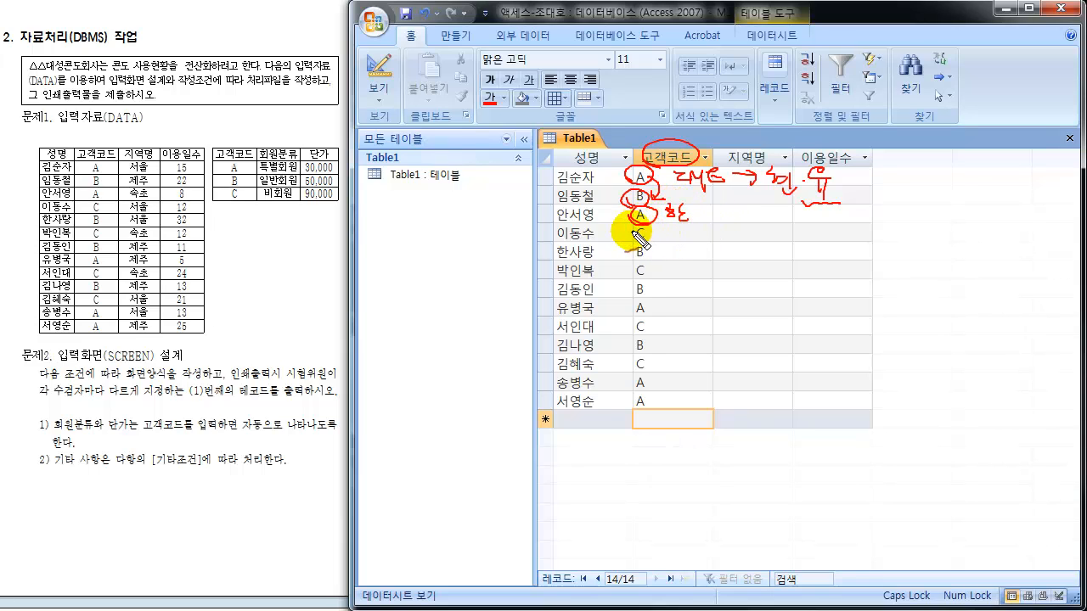
drag(764, 203, 836, 204)
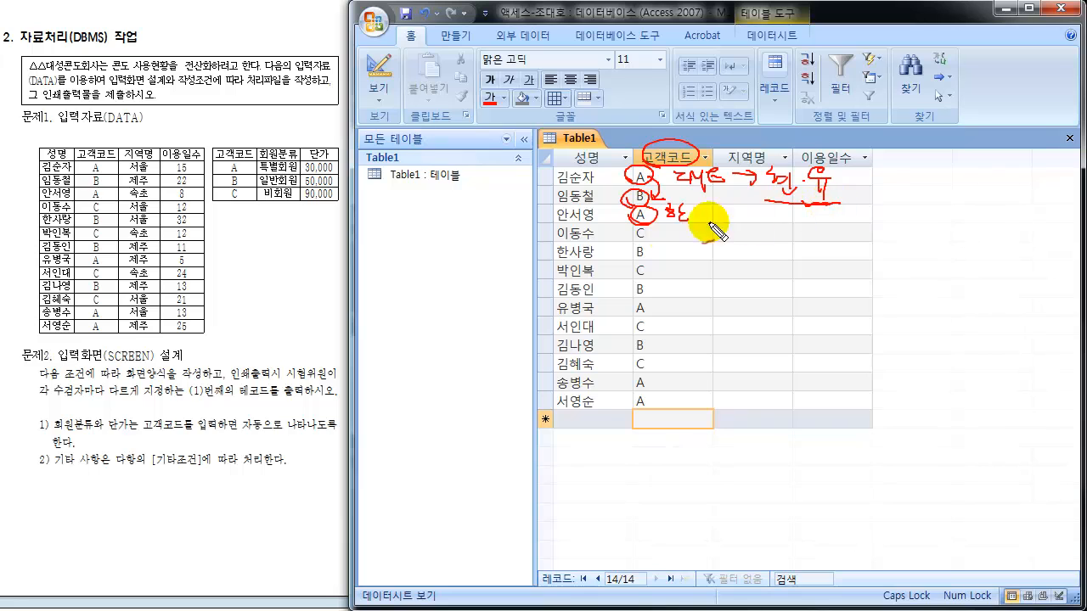
mouse_move(661, 227)
mouse_down()
mouse_move(628, 238)
mouse_move(715, 241)
mouse_up()
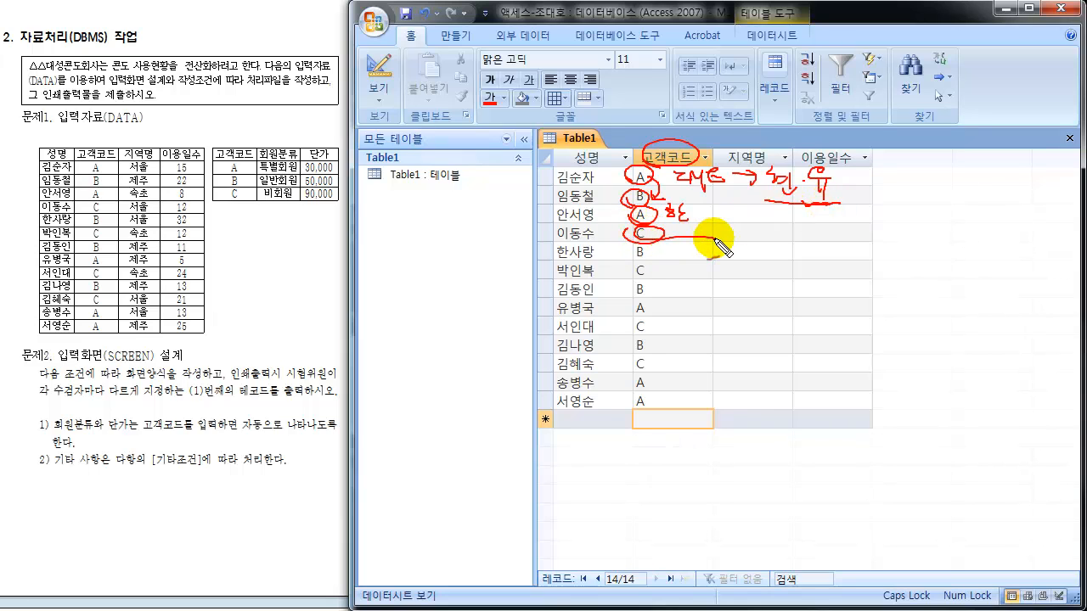
mouse_move(827, 182)
mouse_down()
mouse_move(760, 180)
mouse_move(840, 169)
mouse_move(780, 213)
mouse_up()
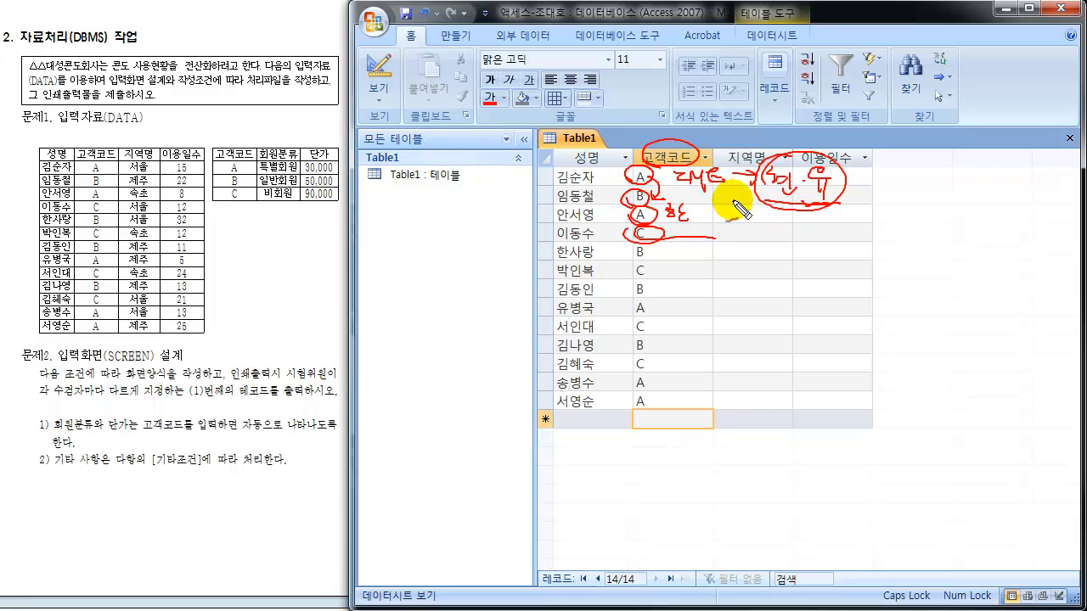
key(Escape)
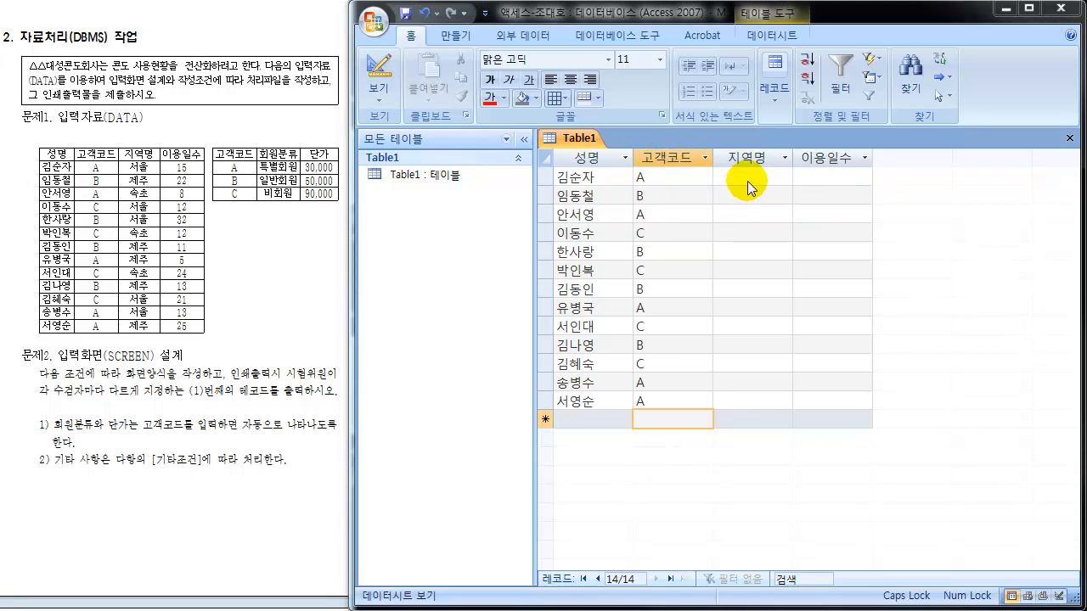
- Enter the 지역명 values 서울, 제주 and 속초 for the first to third records
click(751, 178)
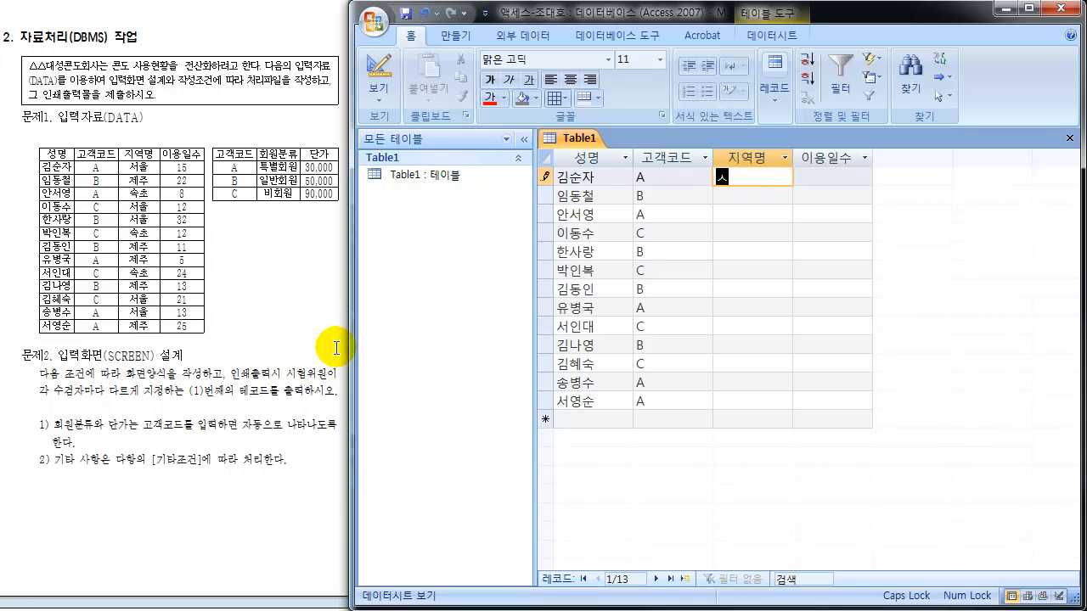
text(ㅜ)
key(BackSpace)
key(BackSpace)
text(서울)
key(Down)
text(제주)
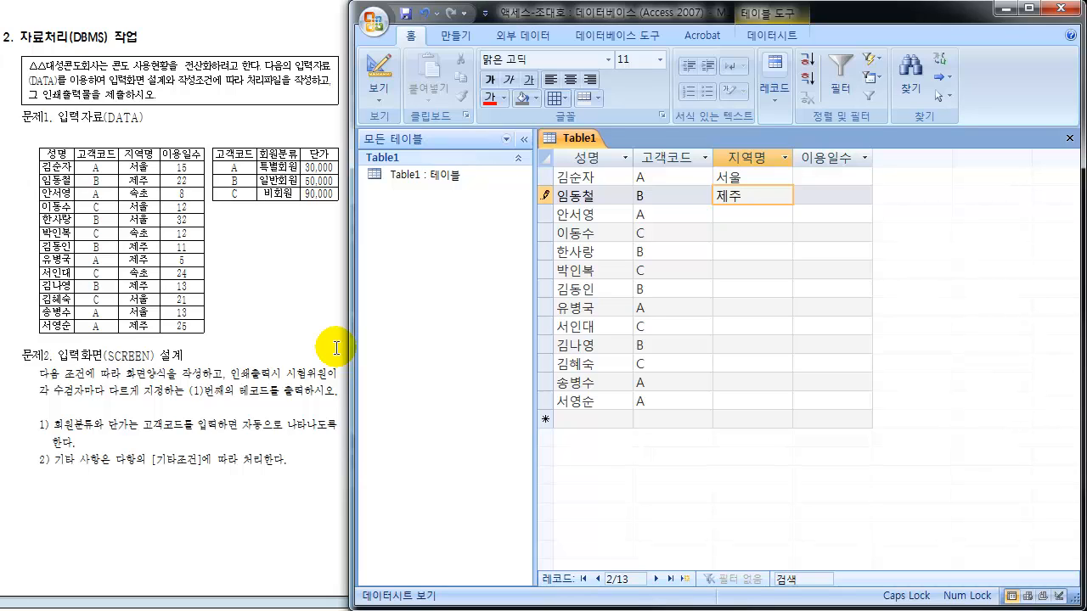
key(Down)
key(Down)
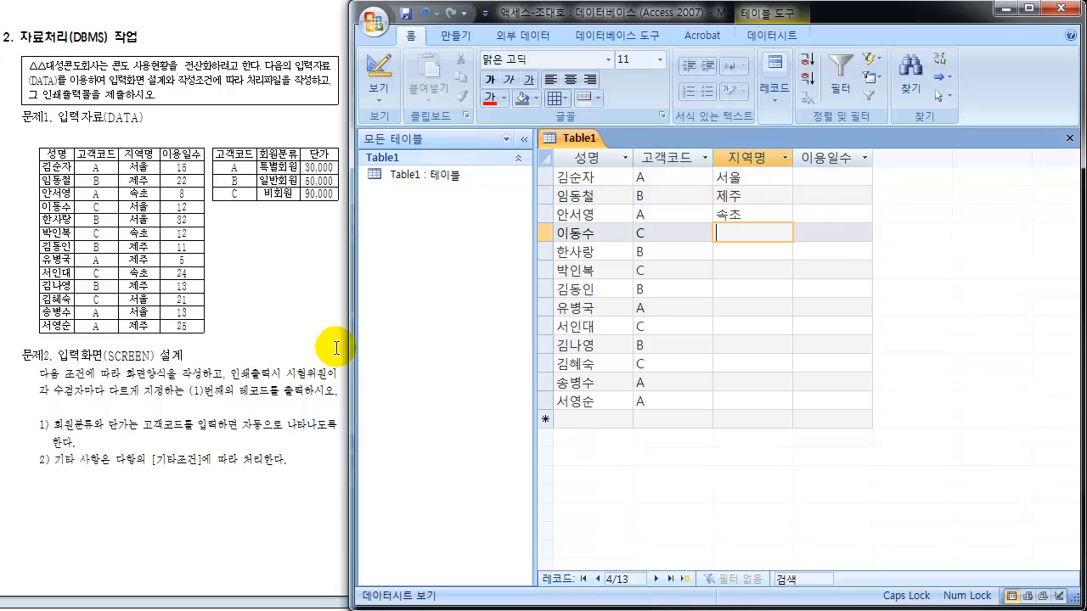
- Enter the 지역명 values 서울, 서울 and 속초 for the fourth to sixth records
text(서울)
key(Down)
text(서울)
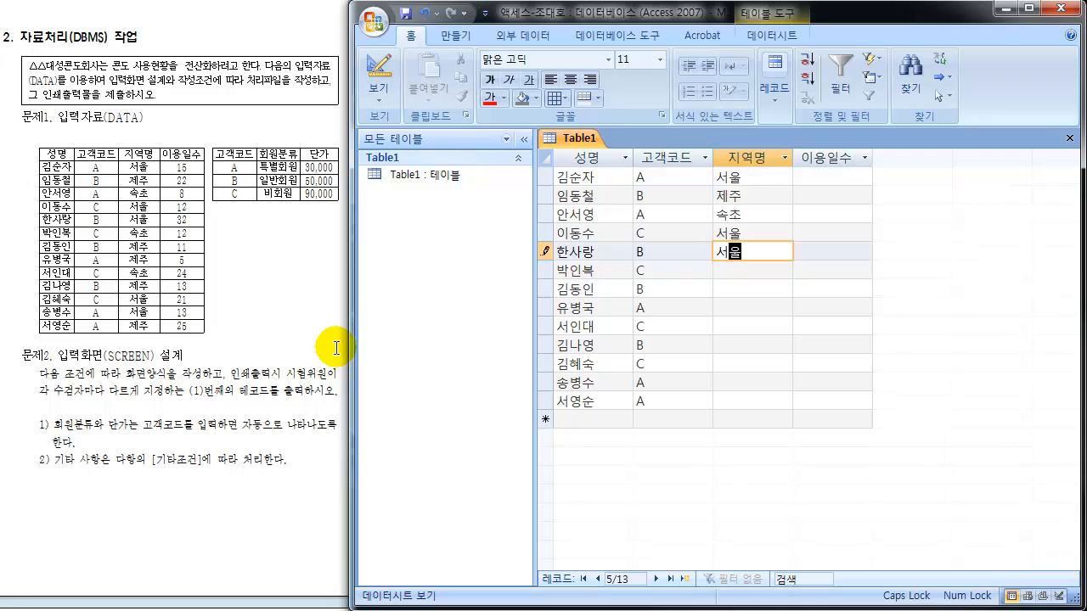
key(Down)
key(Down)
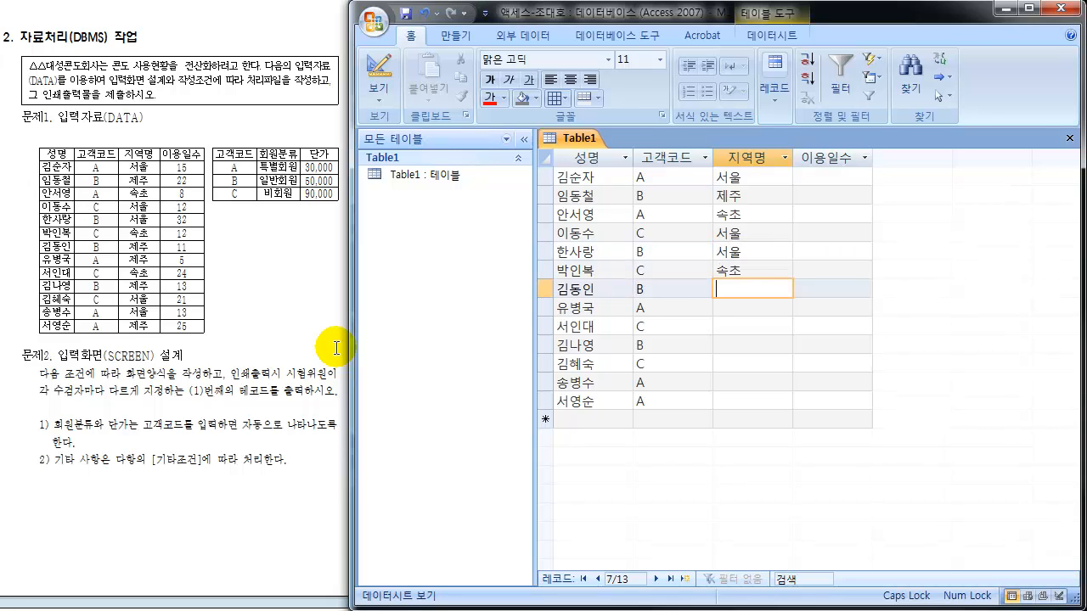
- Enter the 지역명 values 제주, 제주 and 속초 for the seventh to ninth records
text(제주)
key(Down)
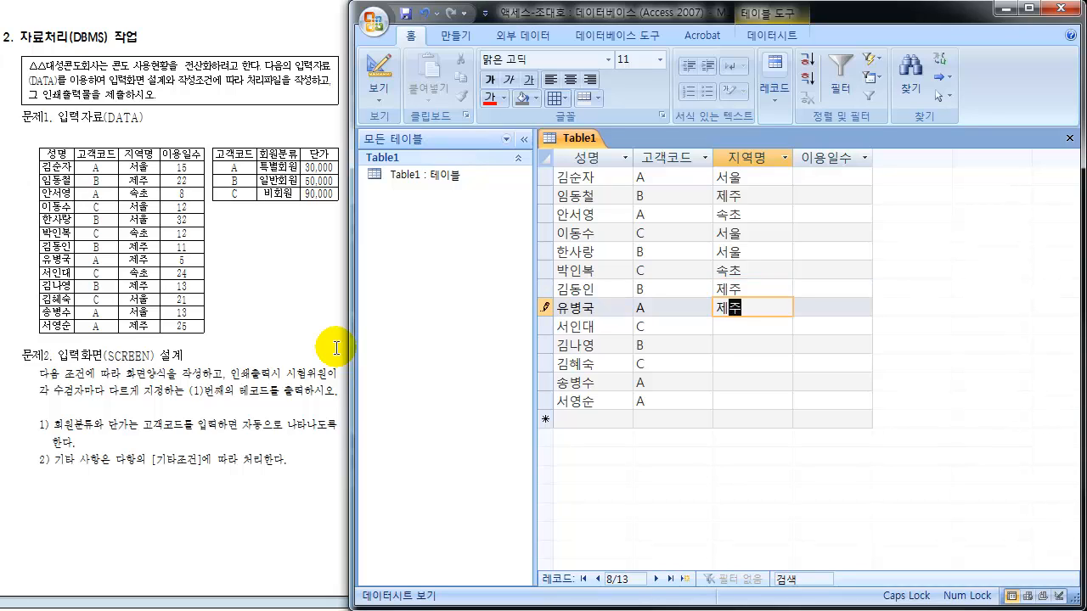
text(제주)
key(Down)
text(속초)
key(Down)
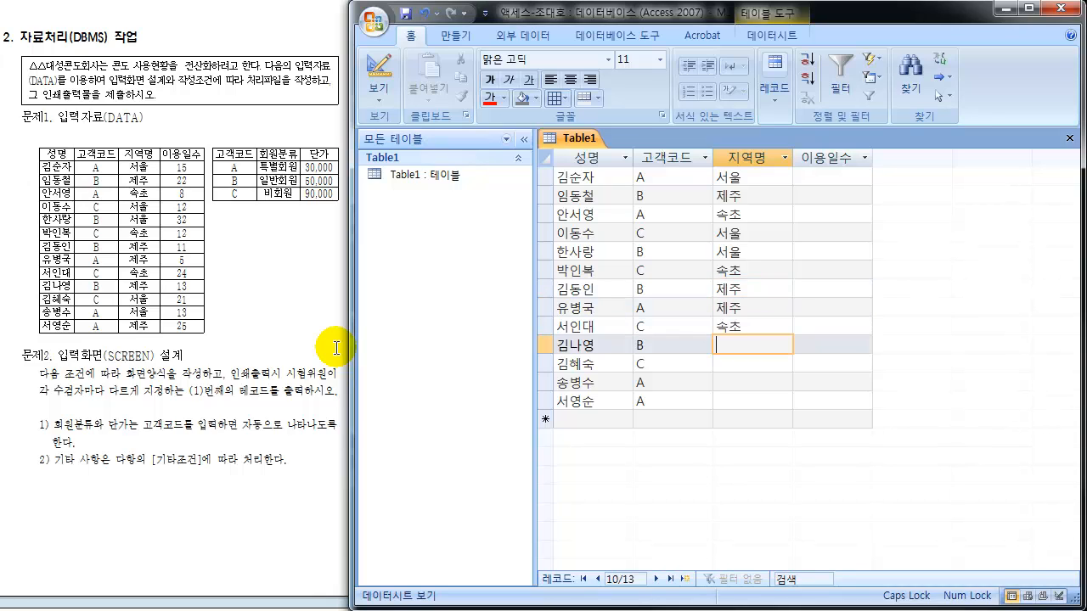
- Enter the 지역명 values 제주, 서울, 서울 and 제주 for the tenth to thirteenth records
text(제주)
key(Down)
text(서울)
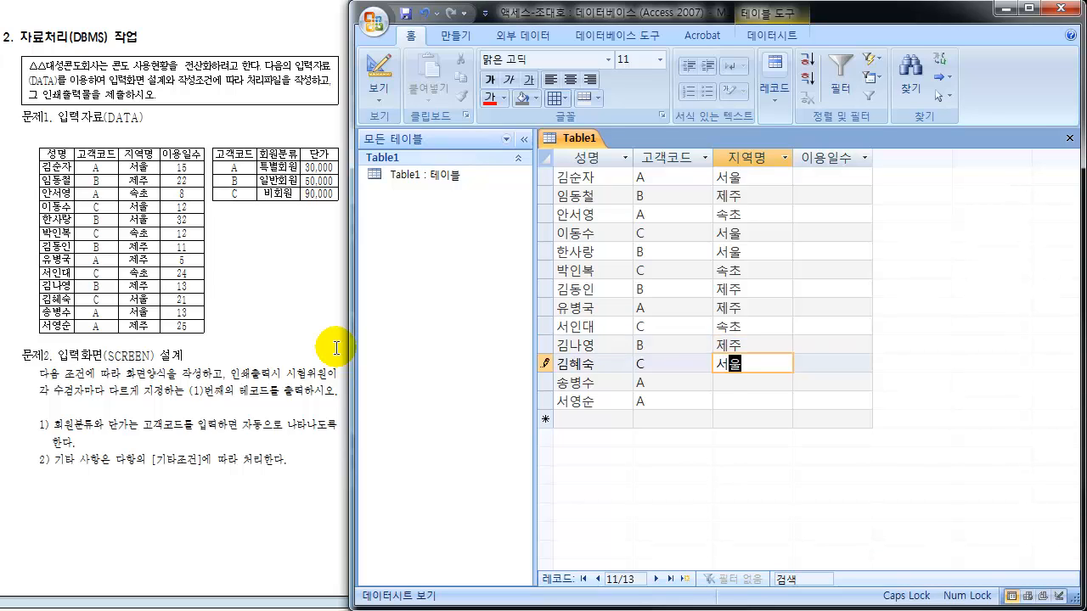
key(Down)
text(서울)
key(Down)
text(제)
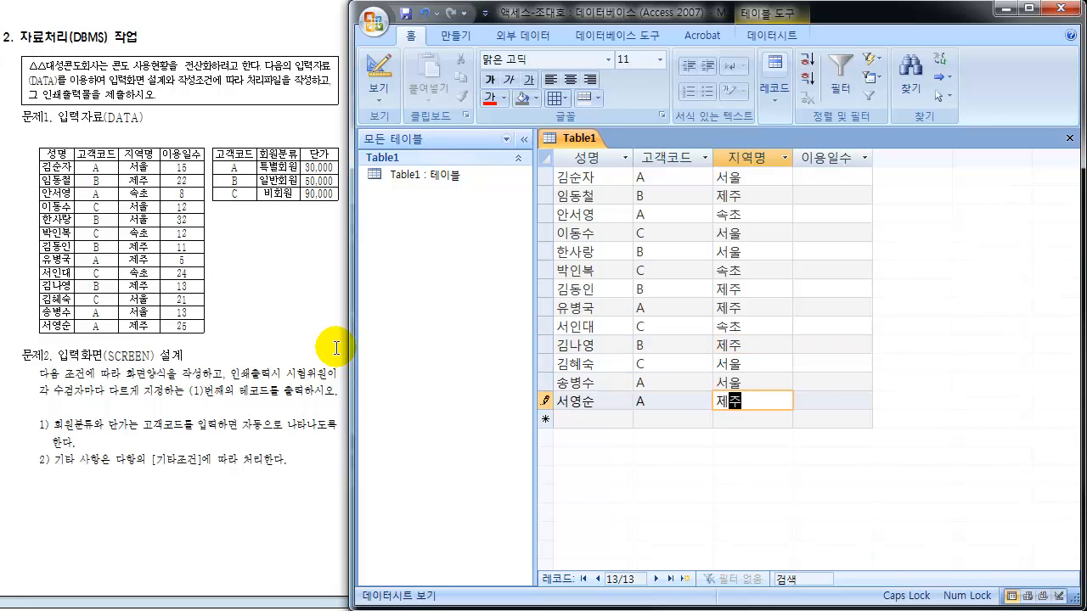
text(주)
key(Down)
- Enter the 이용일수 values 15, 22, 8 and 12 for the first to fourth records
key(Tab)
key(Up)
key(Up)
key(Up)
key(Up)
key(Up)
key(Up)
key(Up)
key(Up)
key(Up)
key(Up)
key(Up)
key(Up)
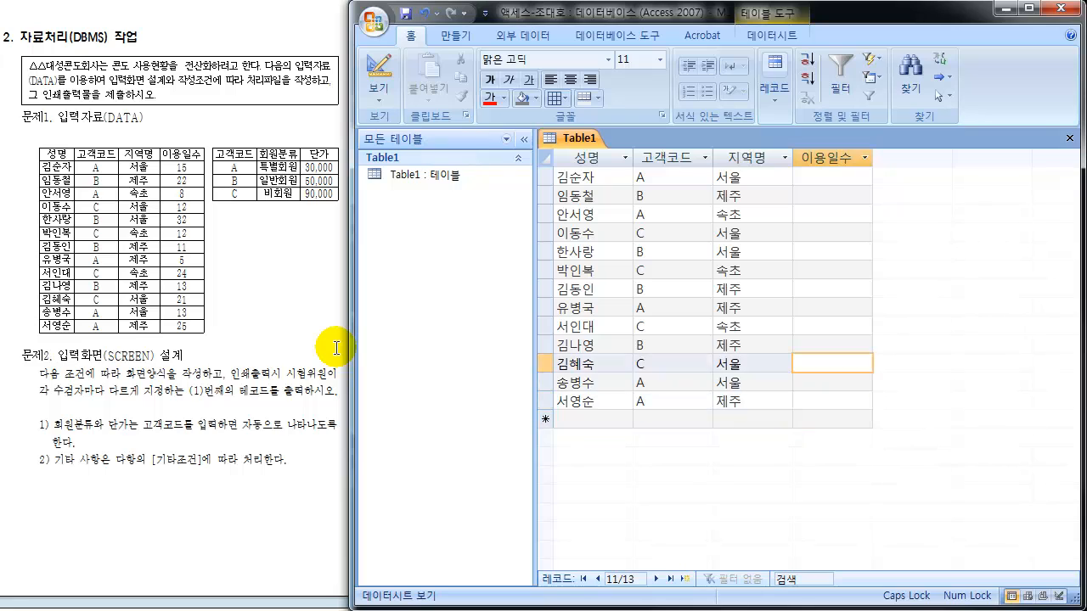
key(Up)
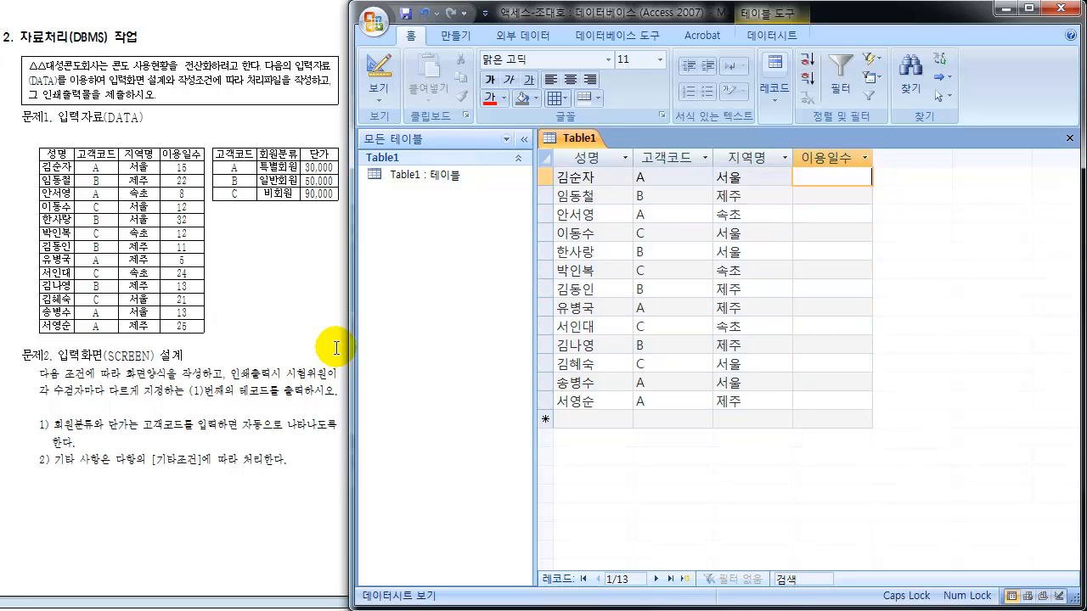
text(15)
key(Down)
text(22)
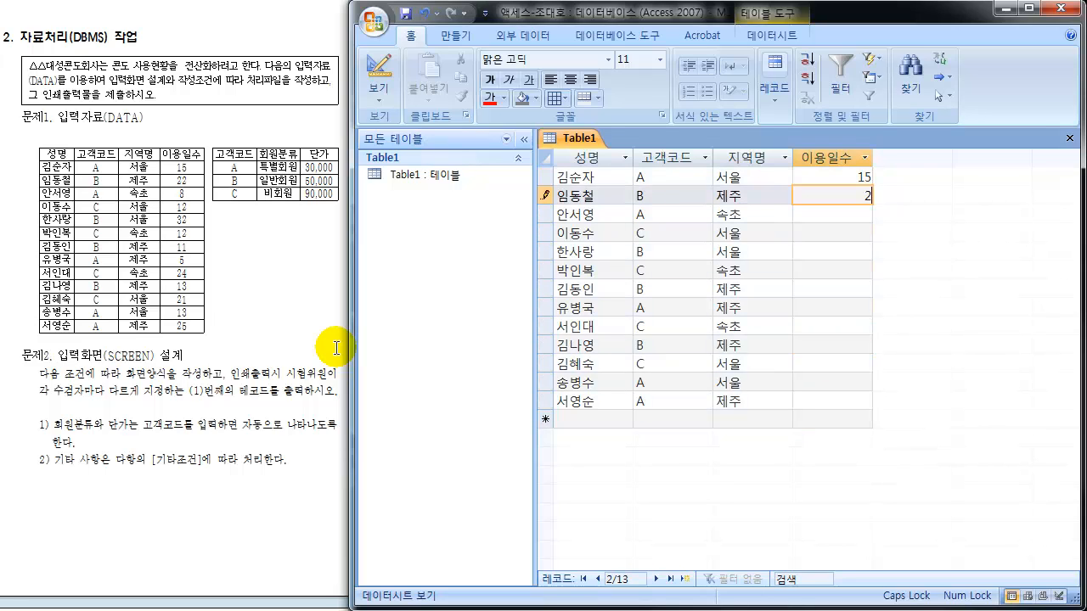
key(Down)
text(8)
key(Down)
text(12)
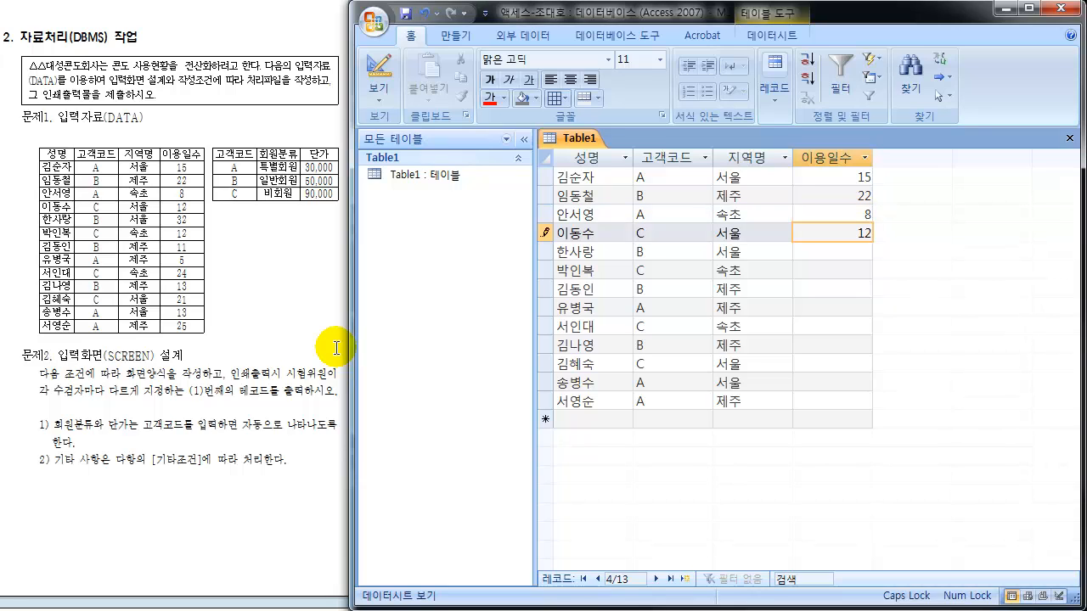
key(Down)
- Enter the 이용일수 values 32, 12 and 11 for the fifth to seventh records
text(32)
key(Down)
text(12)
key(Down)
text(11)
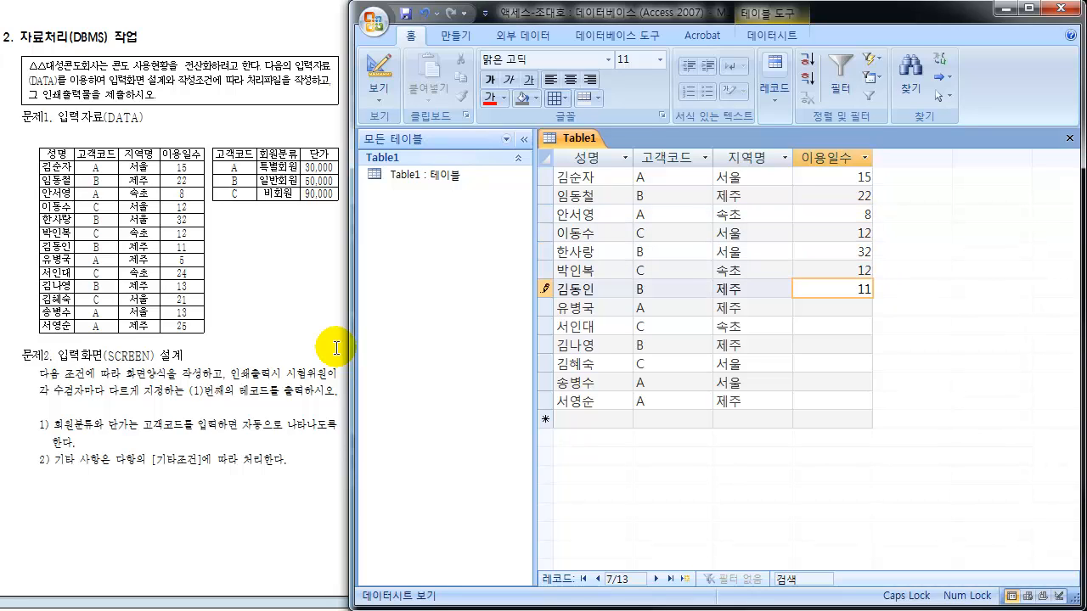
key(Down)
- Enter the 이용일수 values 5, 24 and 13 for the eighth to tenth records
text(5)
key(Down)
text(24)
key(Down)
text(1)
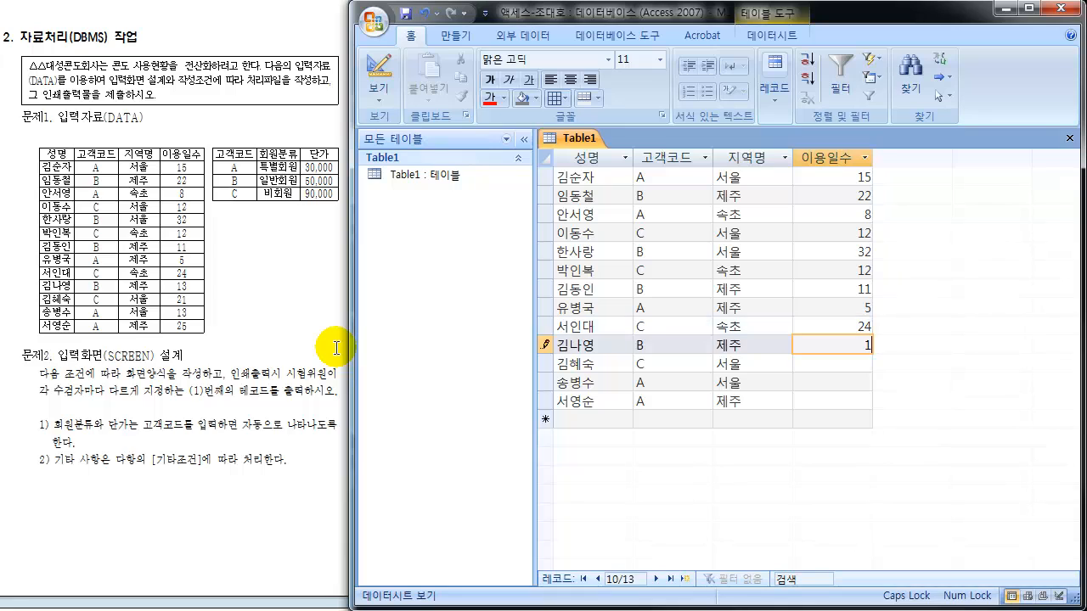
text(3)
key(Down)
- Enter the 이용일수 values 21, 13 and 25 for the eleventh to thirteenth records
text(21)
key(Down)
text(13)
key(Down)
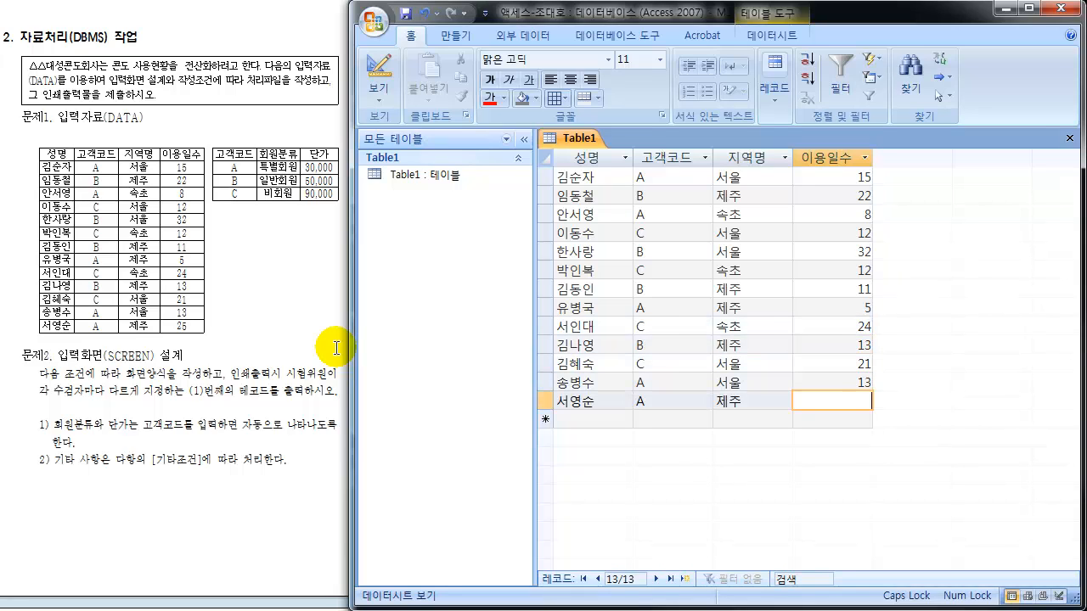
text(25)
key(Down)
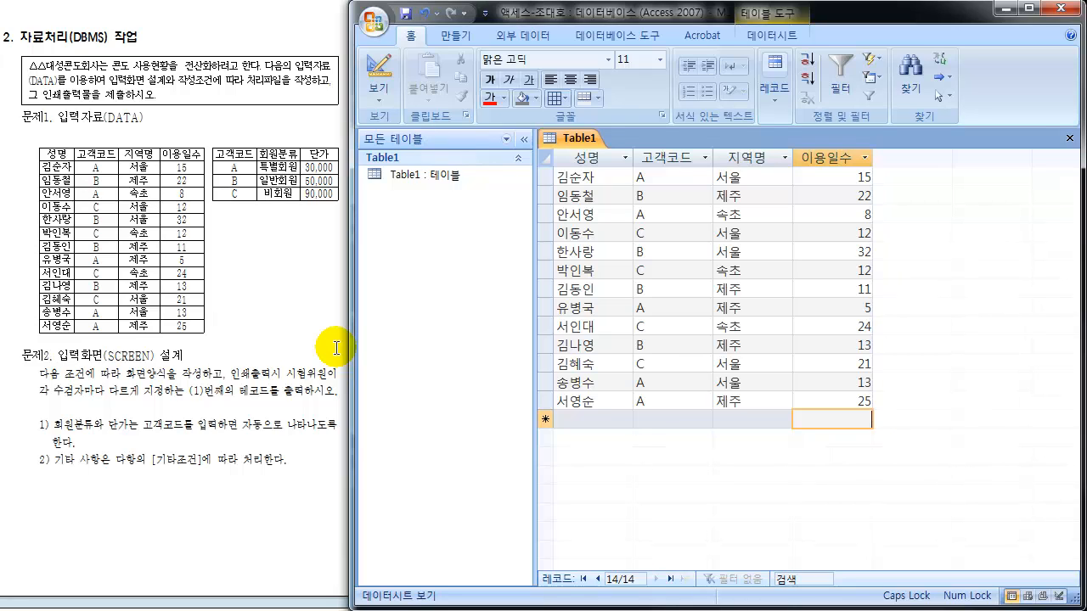
mouse_move(567, 127)
mouse_down()
mouse_move(555, 144)
mouse_move(599, 139)
mouse_move(565, 151)
mouse_move(557, 127)
mouse_move(571, 153)
mouse_up()
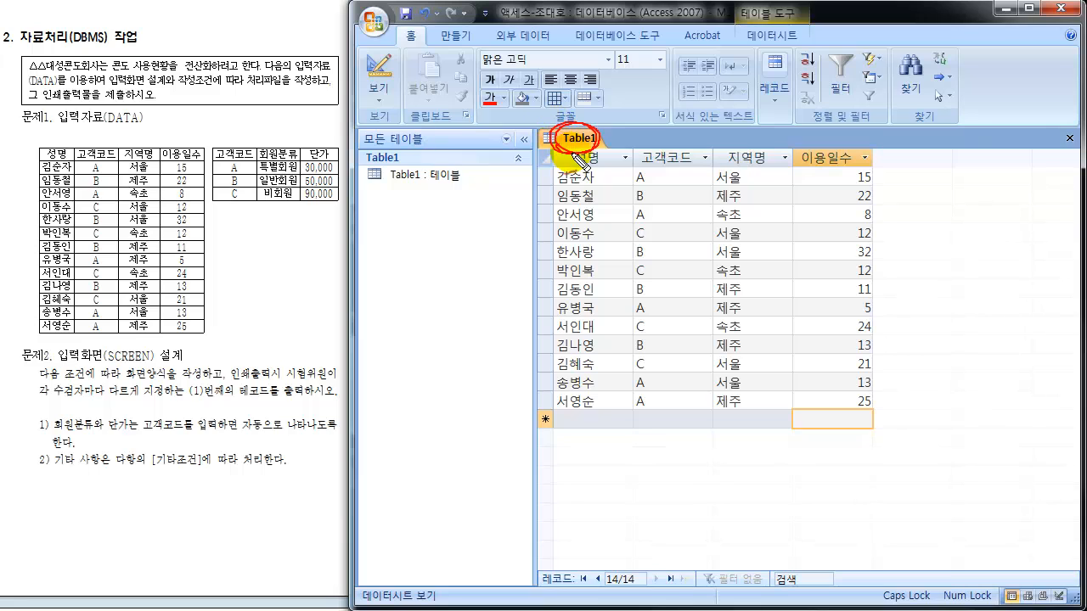
mouse_move(53, 147)
mouse_down()
mouse_move(20, 280)
mouse_move(38, 329)
mouse_up()
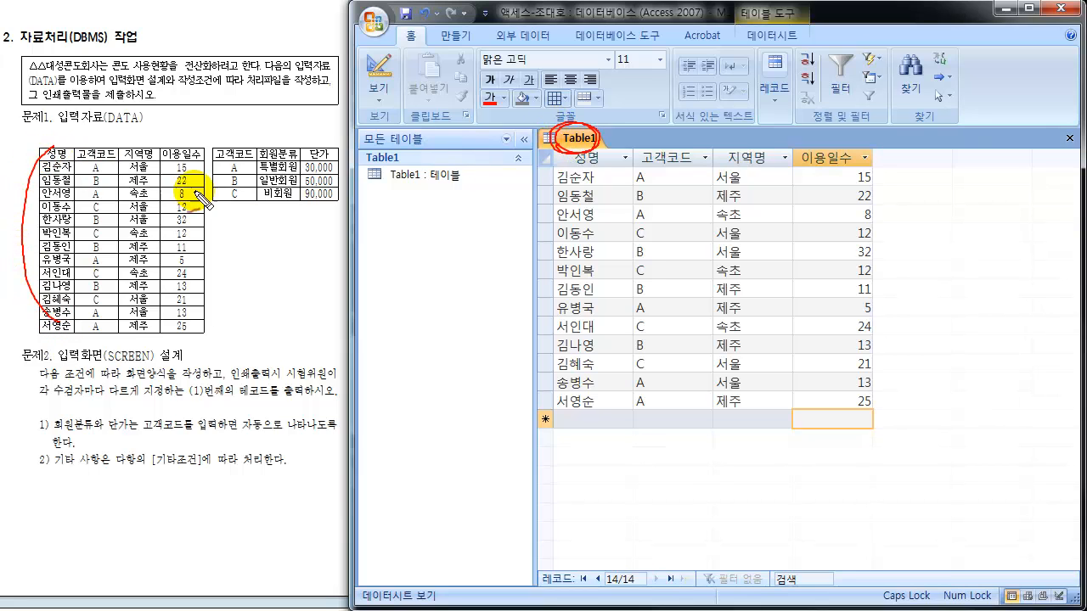
mouse_move(174, 149)
mouse_down()
mouse_move(202, 184)
mouse_move(182, 336)
mouse_up()
mouse_move(51, 132)
mouse_down()
mouse_move(74, 133)
mouse_move(66, 148)
mouse_move(83, 144)
mouse_up()
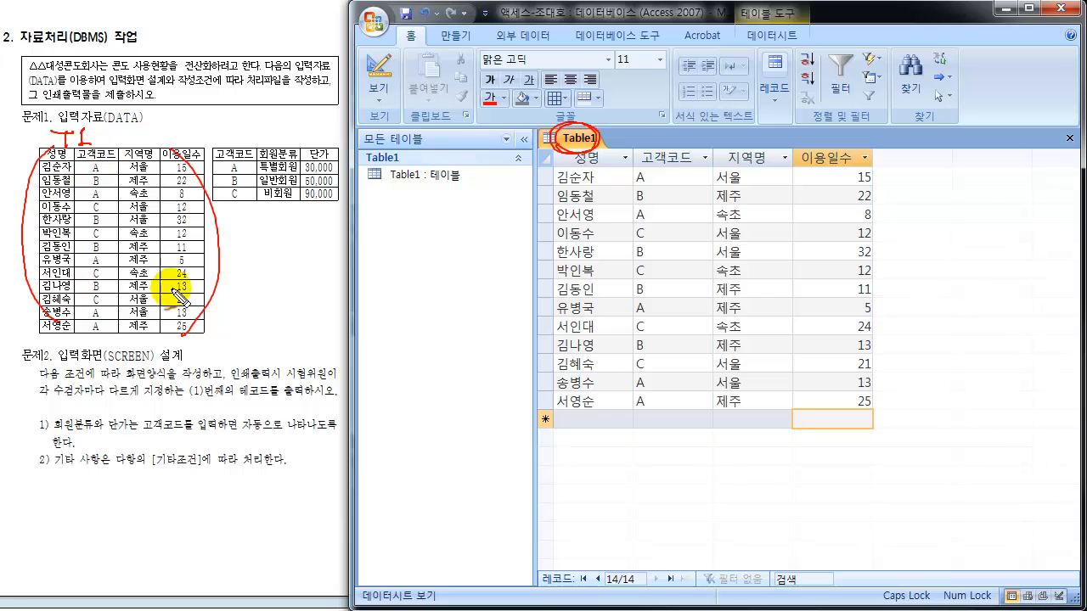
mouse_move(35, 151)
mouse_down()
mouse_move(102, 167)
mouse_move(200, 163)
mouse_move(183, 143)
mouse_move(27, 152)
mouse_up()
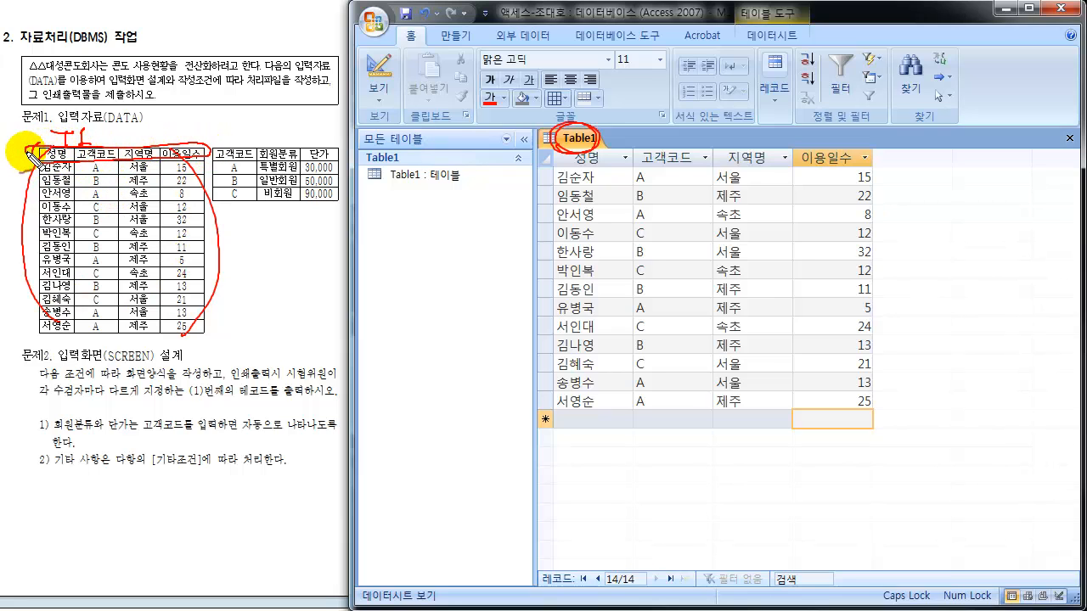
mouse_move(173, 121)
mouse_down()
mouse_move(146, 145)
mouse_move(206, 124)
mouse_up()
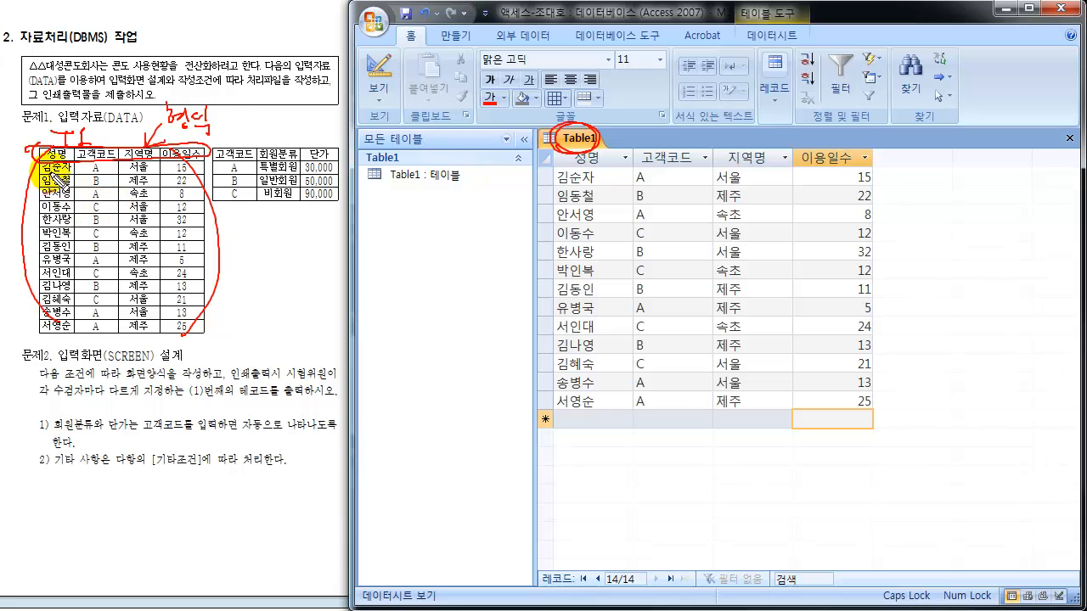
drag(50, 171, 59, 336)
mouse_move(183, 167)
mouse_down()
mouse_move(201, 301)
mouse_move(174, 333)
mouse_up()
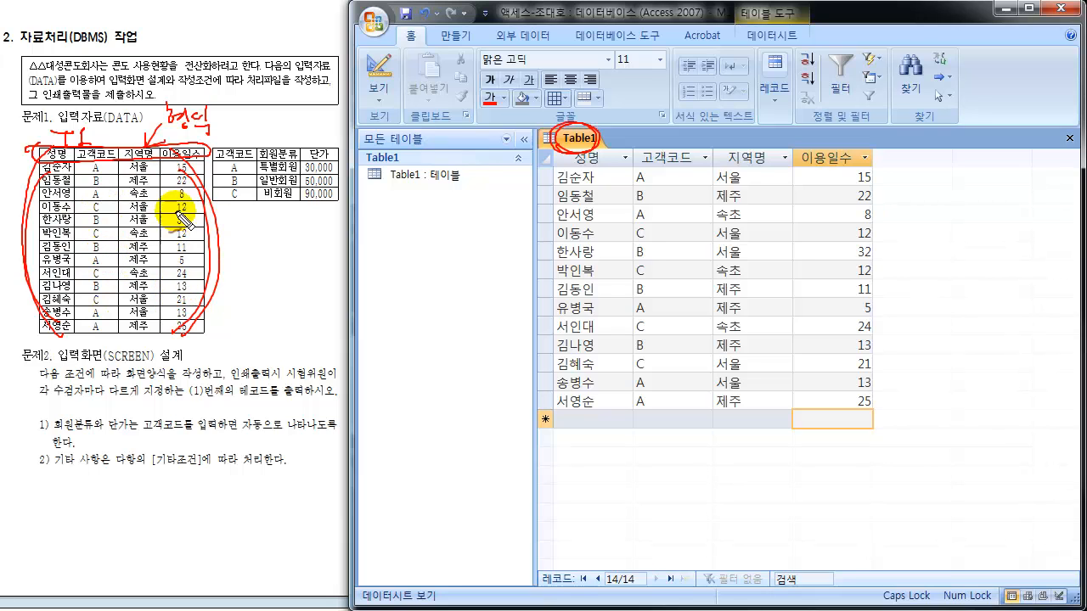
mouse_move(224, 125)
mouse_down()
mouse_move(245, 129)
mouse_move(238, 143)
mouse_move(258, 135)
mouse_move(214, 159)
mouse_move(236, 216)
mouse_up()
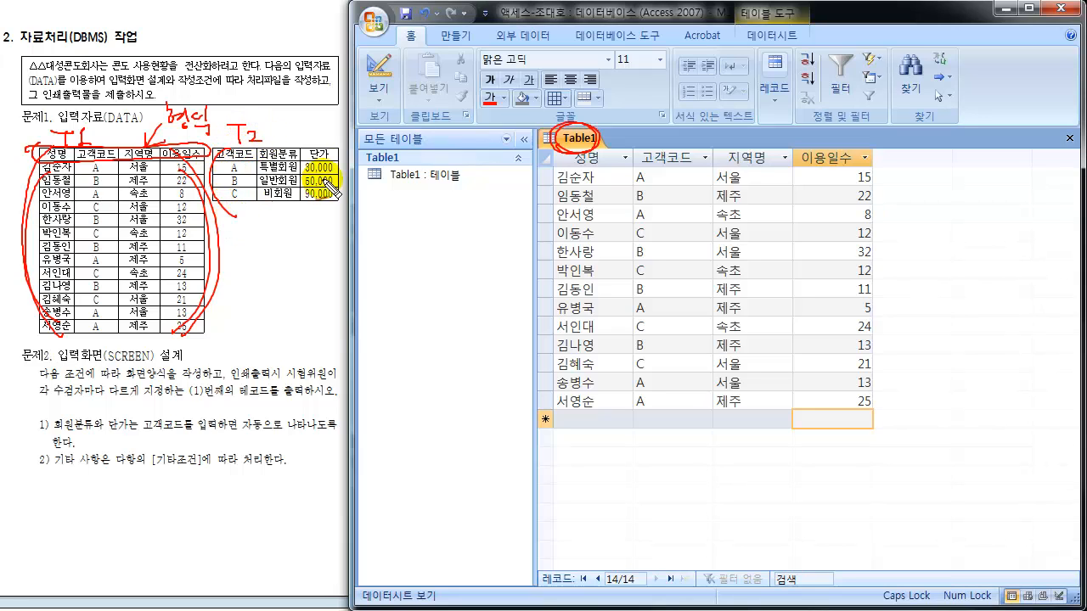
mouse_move(325, 146)
mouse_down()
mouse_move(339, 174)
mouse_move(327, 209)
mouse_up()
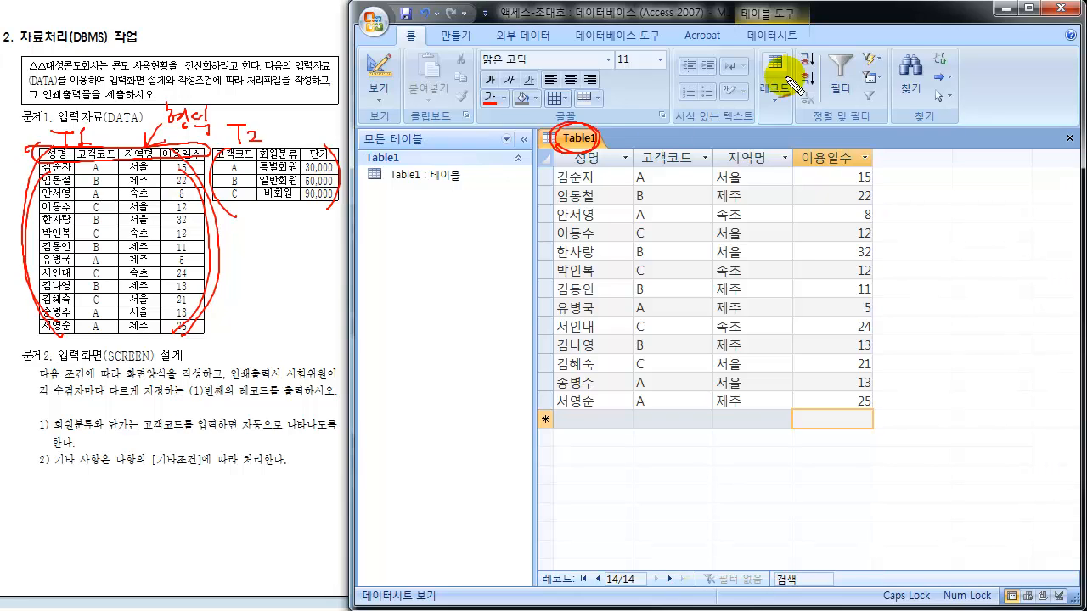
key(Escape)
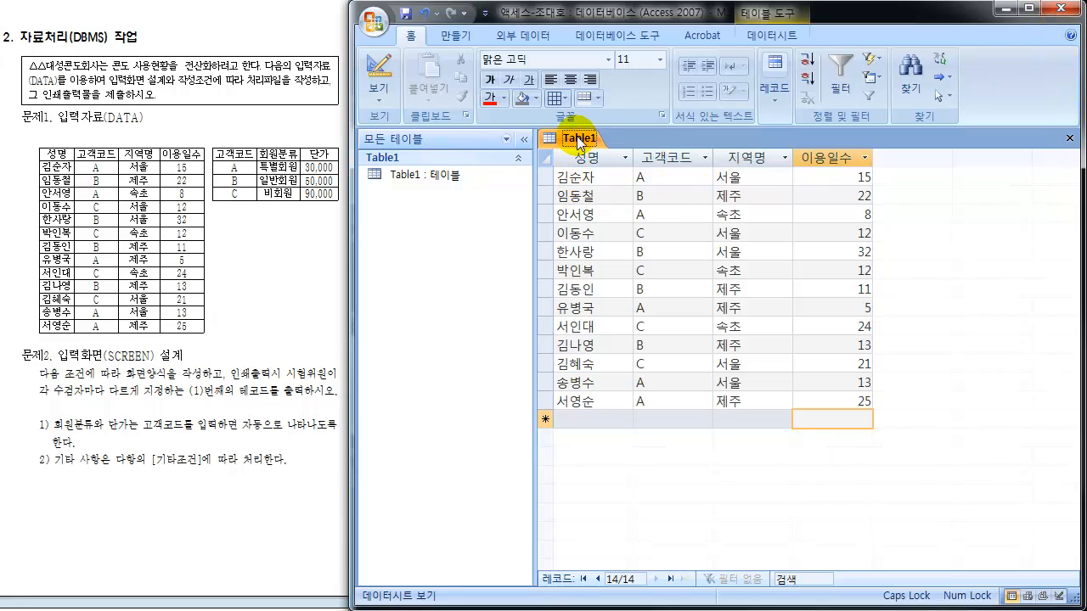
- Close the Table1 datasheet and create a second table in Design view
click(1069, 139)
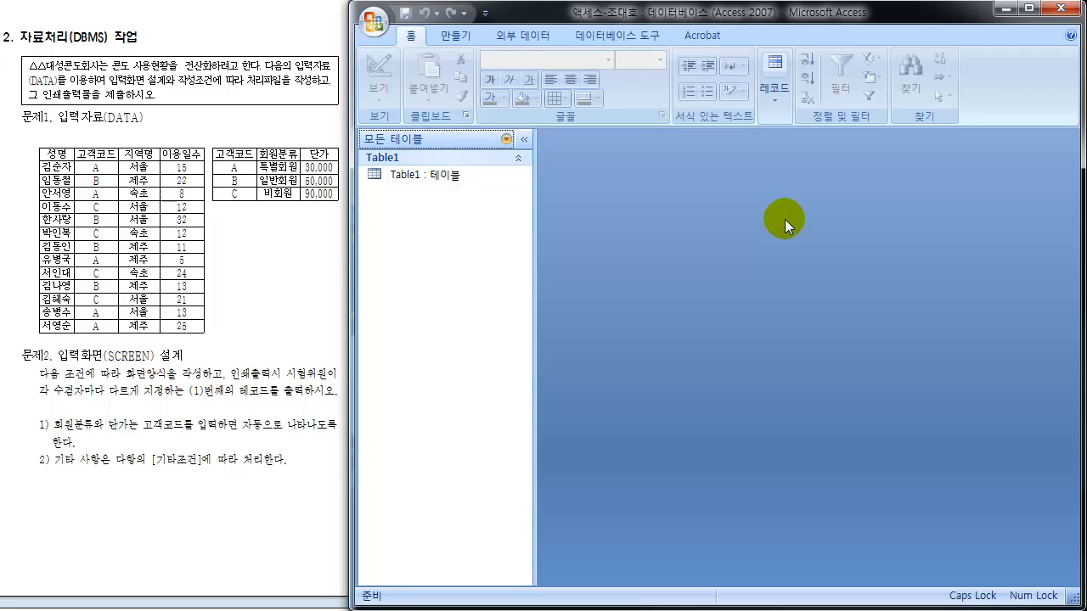
click(406, 177)
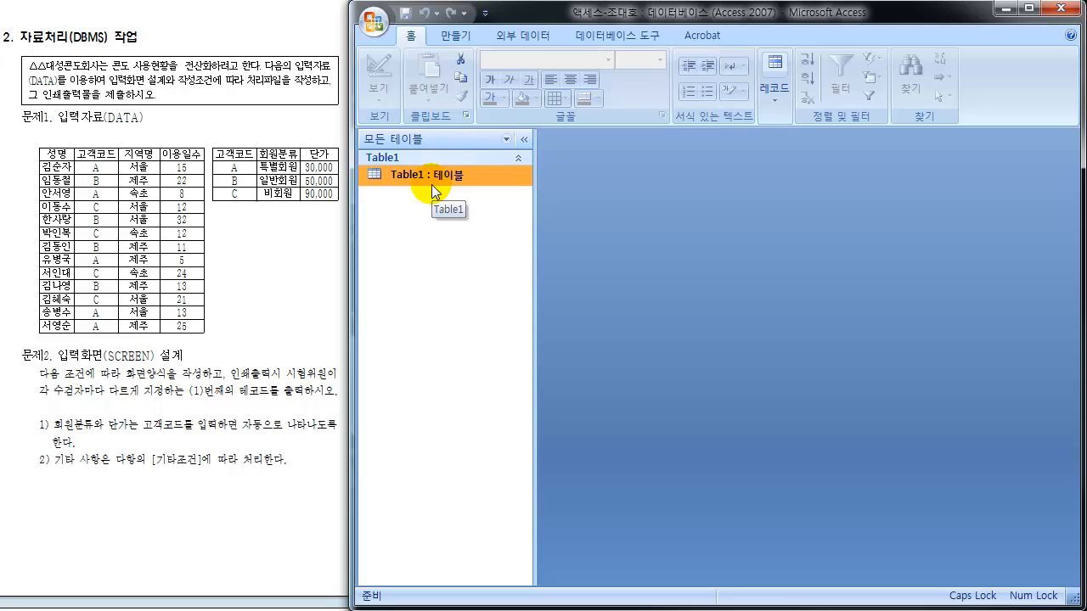
click(450, 37)
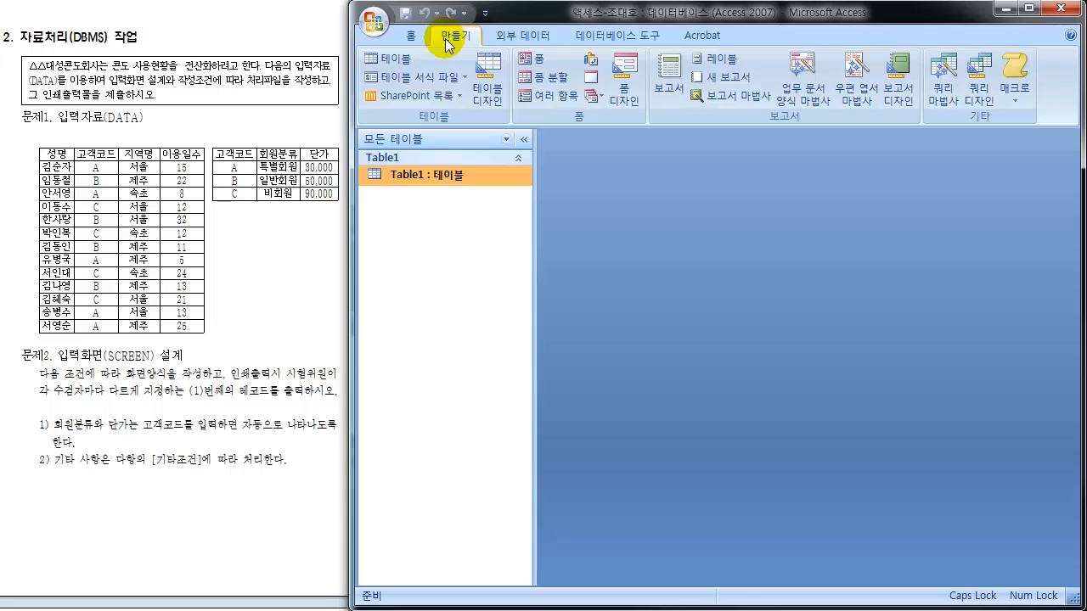
click(488, 74)
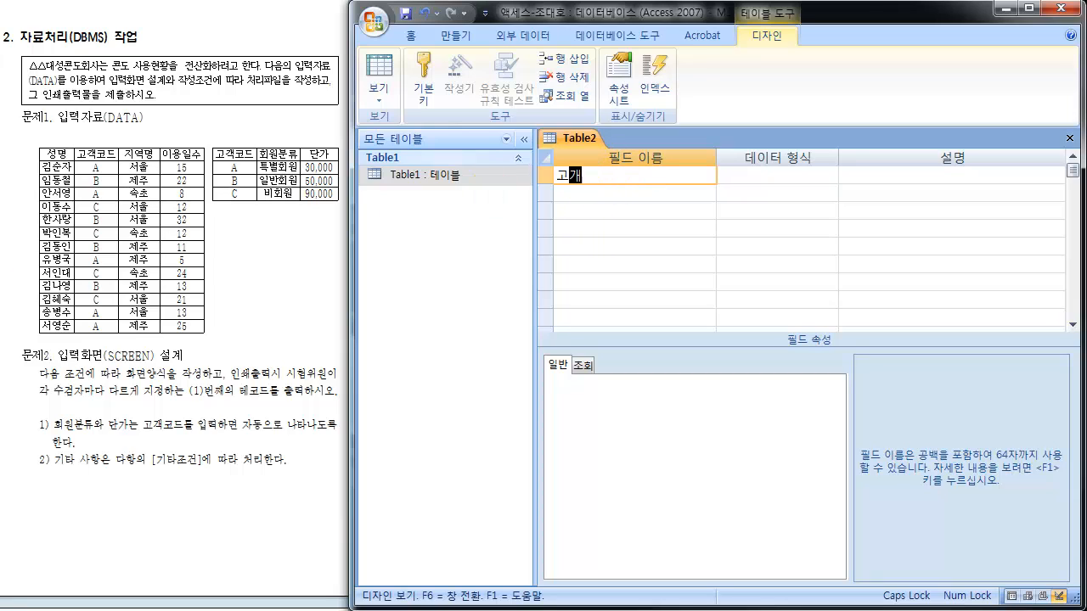
- Define the fields 고객코드, 회원분류 and 단가 in the new table's design
key(Down)
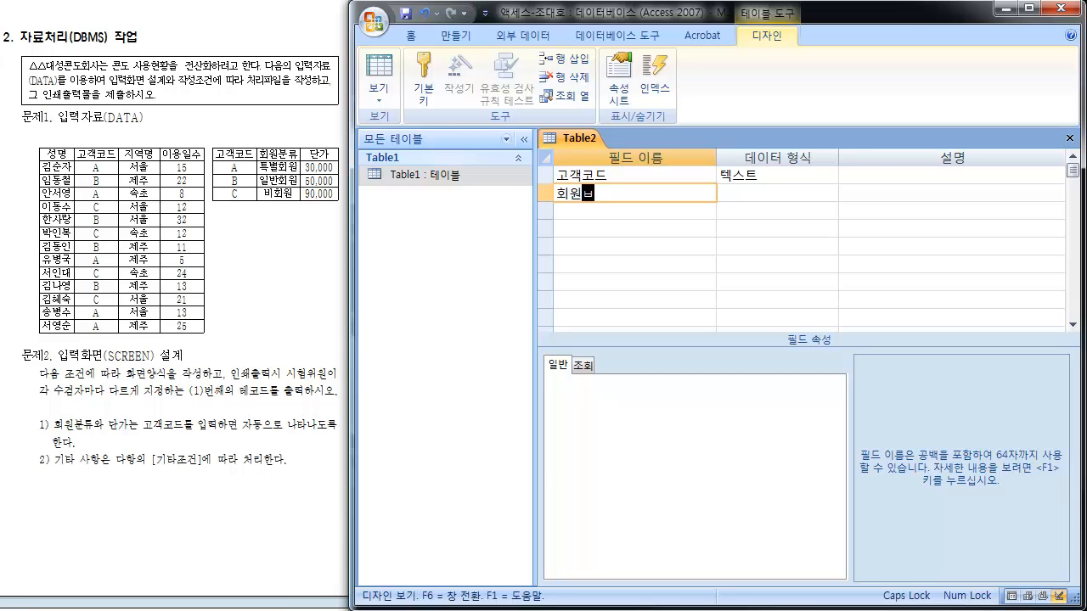
key(Down)
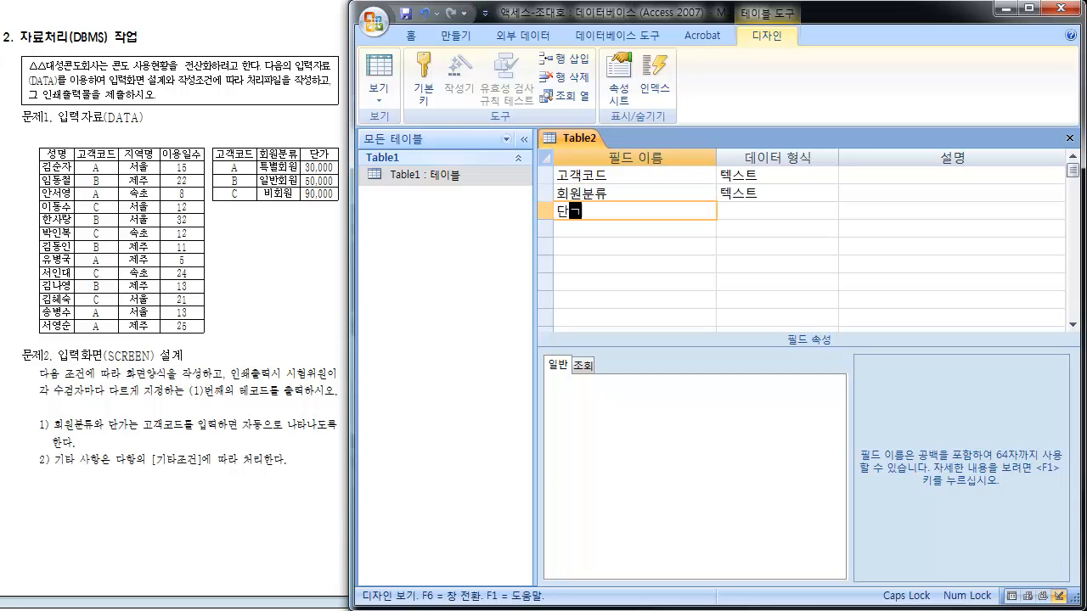
text(단가)
key(Down)
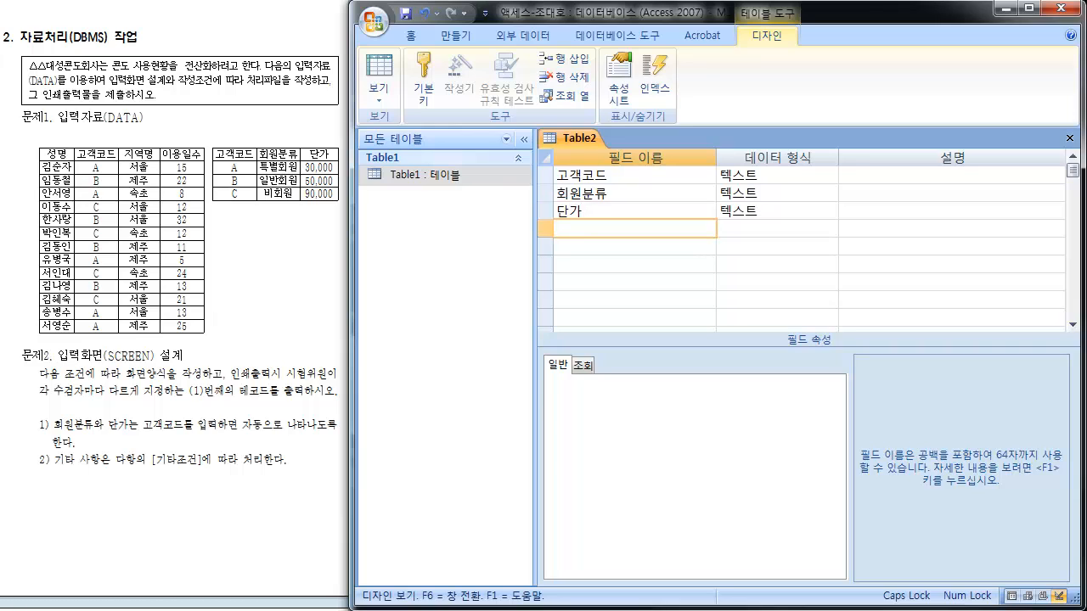
mouse_move(563, 145)
mouse_down()
mouse_move(605, 142)
mouse_move(600, 135)
mouse_up()
mouse_move(219, 155)
mouse_down()
mouse_move(322, 161)
mouse_move(279, 133)
mouse_move(536, 186)
mouse_move(525, 190)
mouse_move(565, 223)
mouse_up()
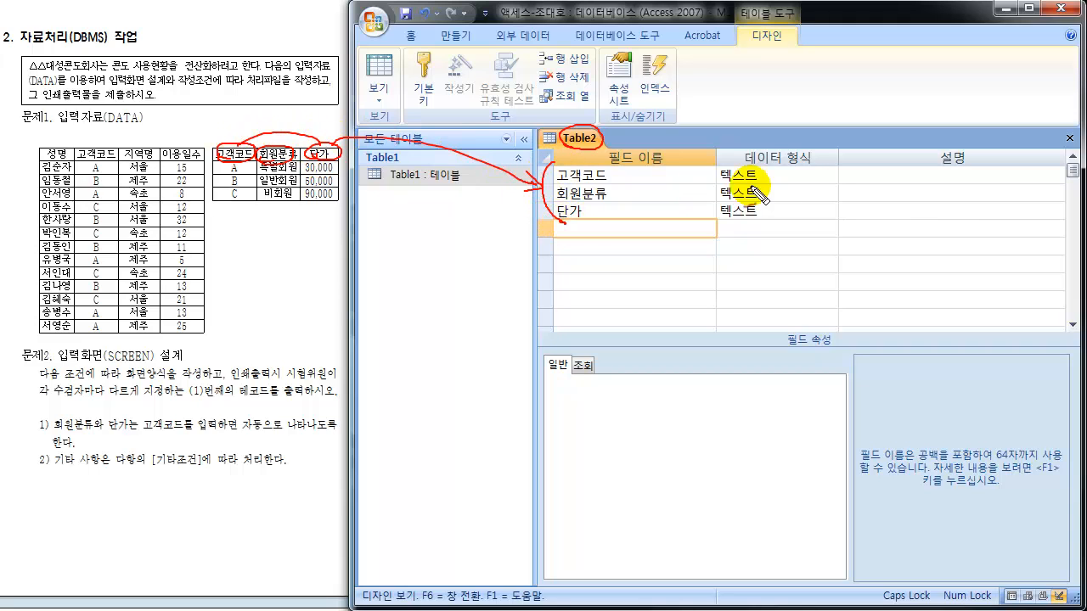
drag(767, 166, 767, 226)
drag(707, 166, 708, 220)
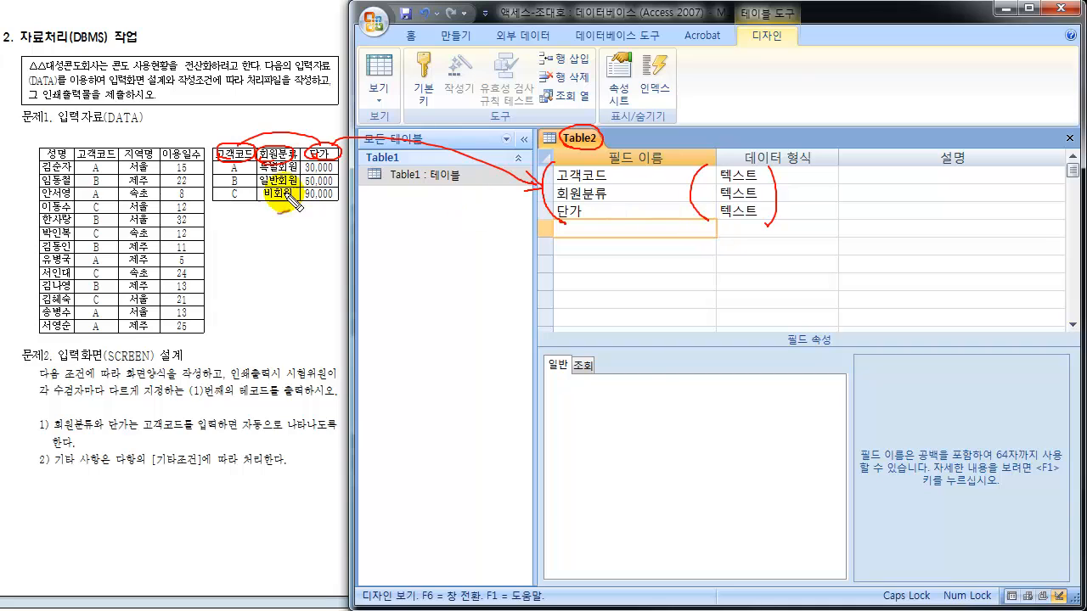
mouse_move(245, 160)
mouse_down()
mouse_move(230, 190)
mouse_move(243, 220)
mouse_up()
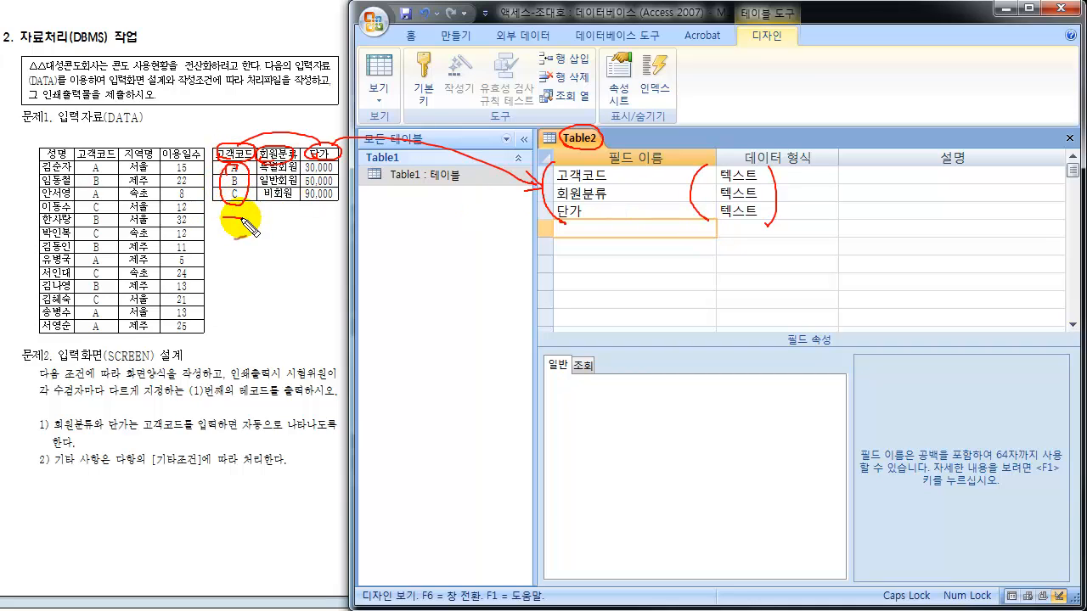
mouse_move(273, 160)
mouse_down()
mouse_move(293, 203)
mouse_move(270, 162)
mouse_up()
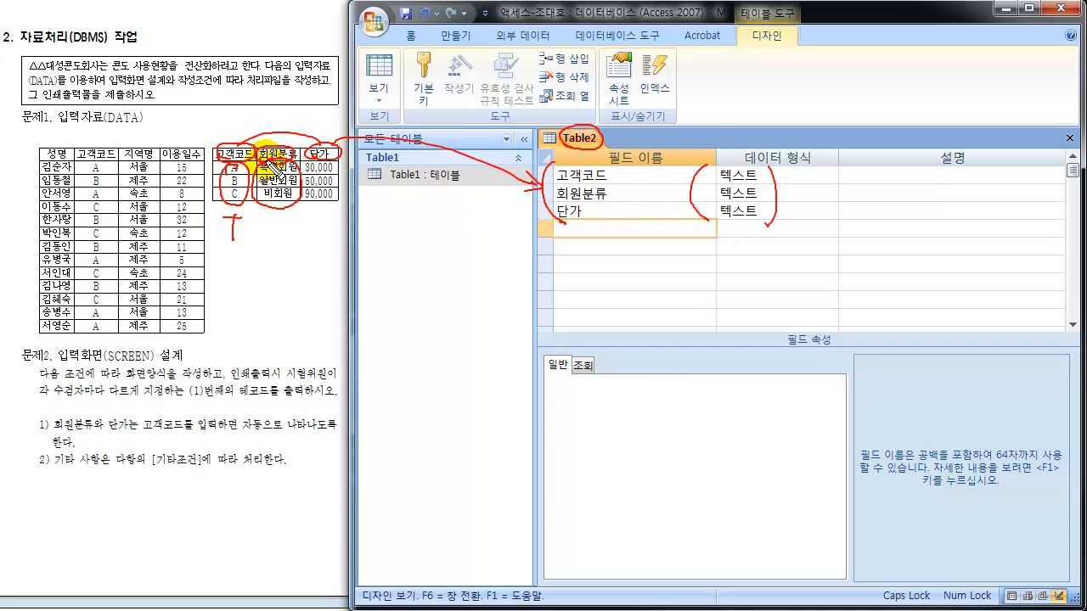
drag(276, 219, 287, 217)
drag(276, 217, 276, 239)
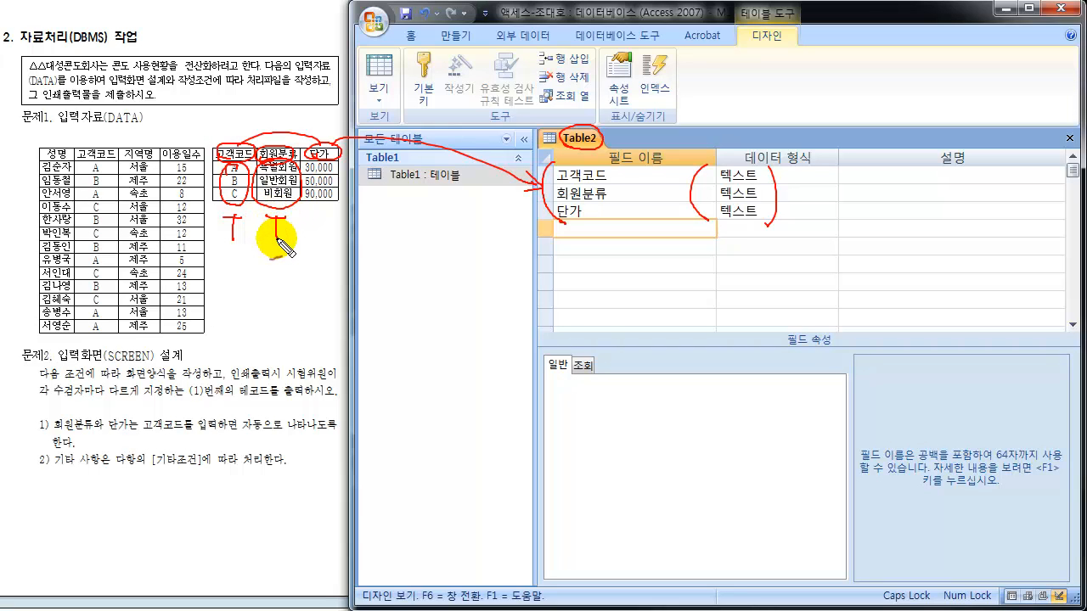
mouse_move(316, 161)
mouse_down()
mouse_move(341, 202)
mouse_move(298, 176)
mouse_up()
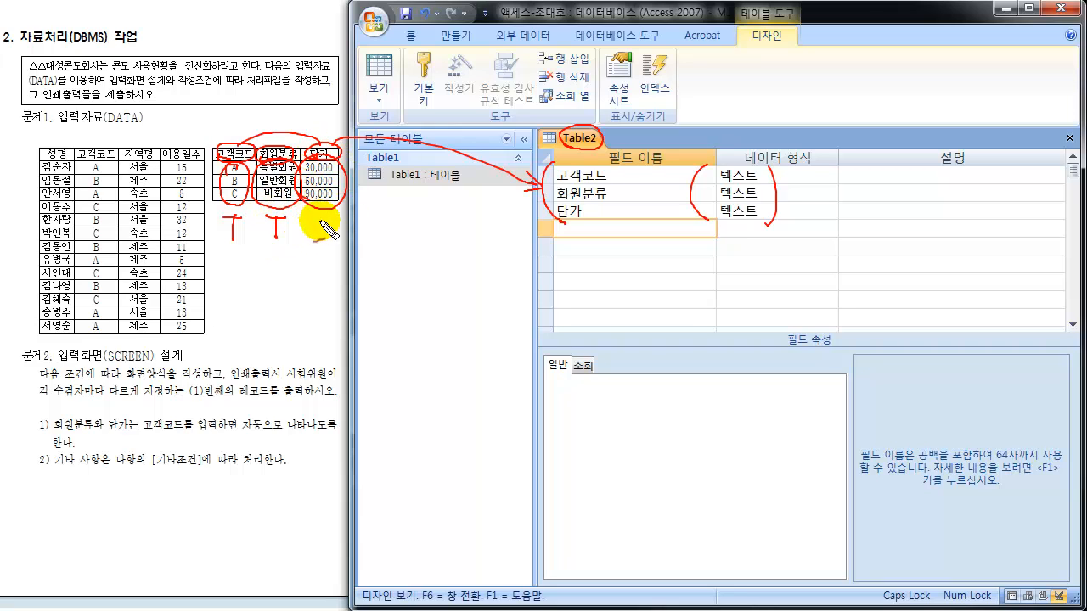
mouse_move(309, 222)
mouse_down()
mouse_move(322, 270)
mouse_move(361, 253)
mouse_up()
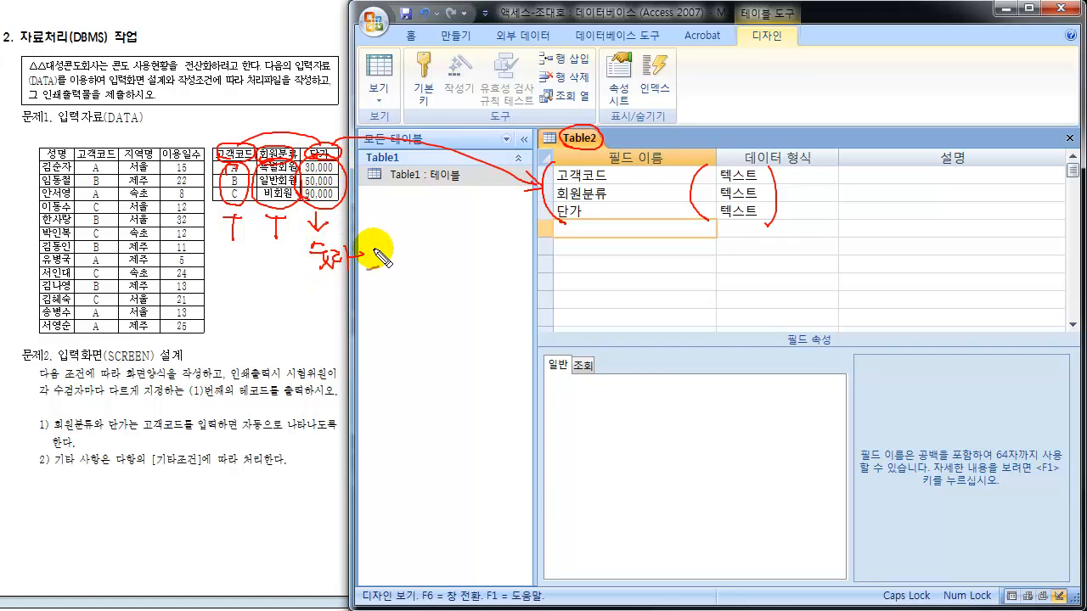
mouse_move(376, 252)
mouse_down()
mouse_move(396, 243)
mouse_move(428, 272)
mouse_up()
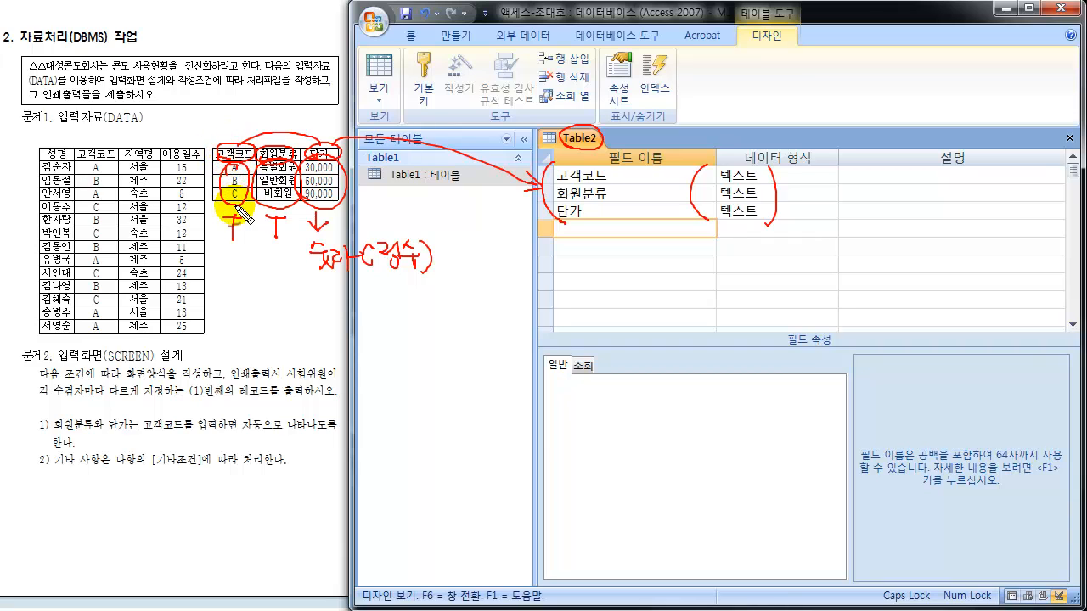
mouse_move(227, 208)
mouse_down()
mouse_move(223, 296)
mouse_move(237, 304)
mouse_move(255, 291)
mouse_move(398, 312)
mouse_move(404, 282)
mouse_up()
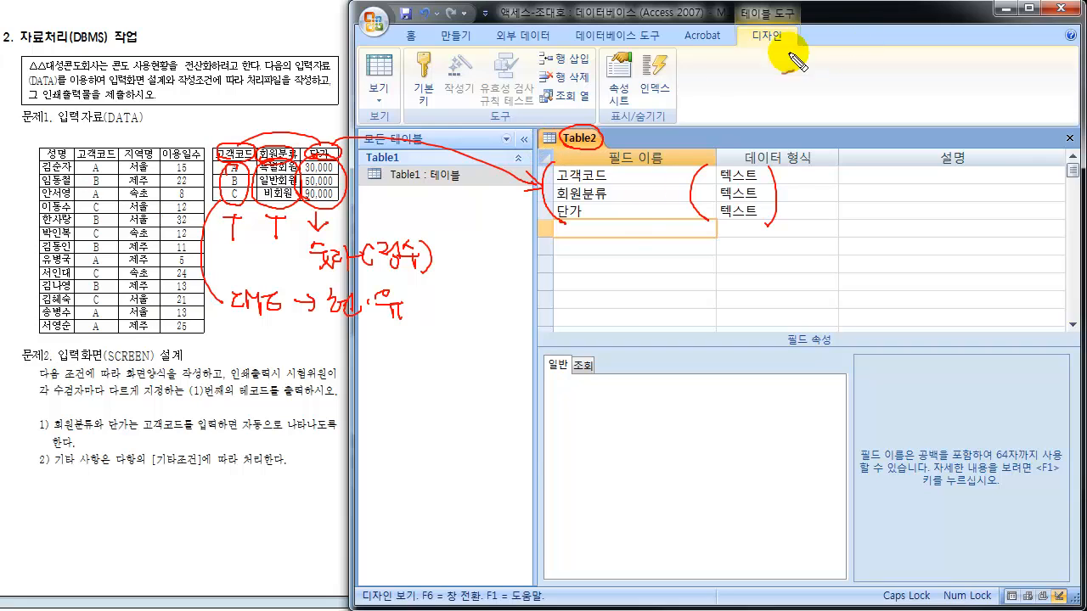
key(Escape)
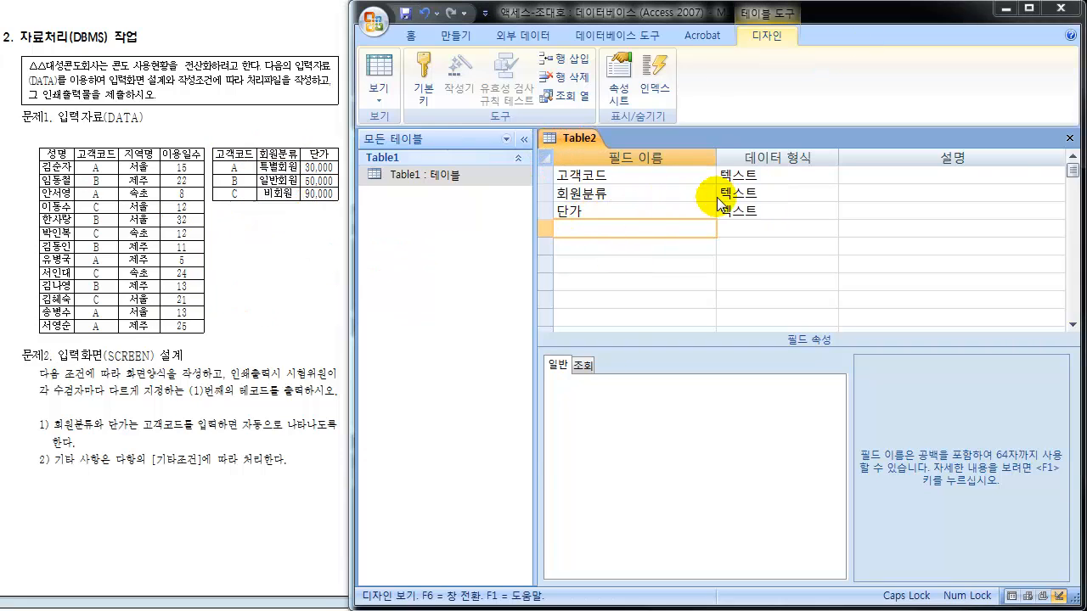
- Set the data type of the 단가 field to 숫자
click(781, 212)
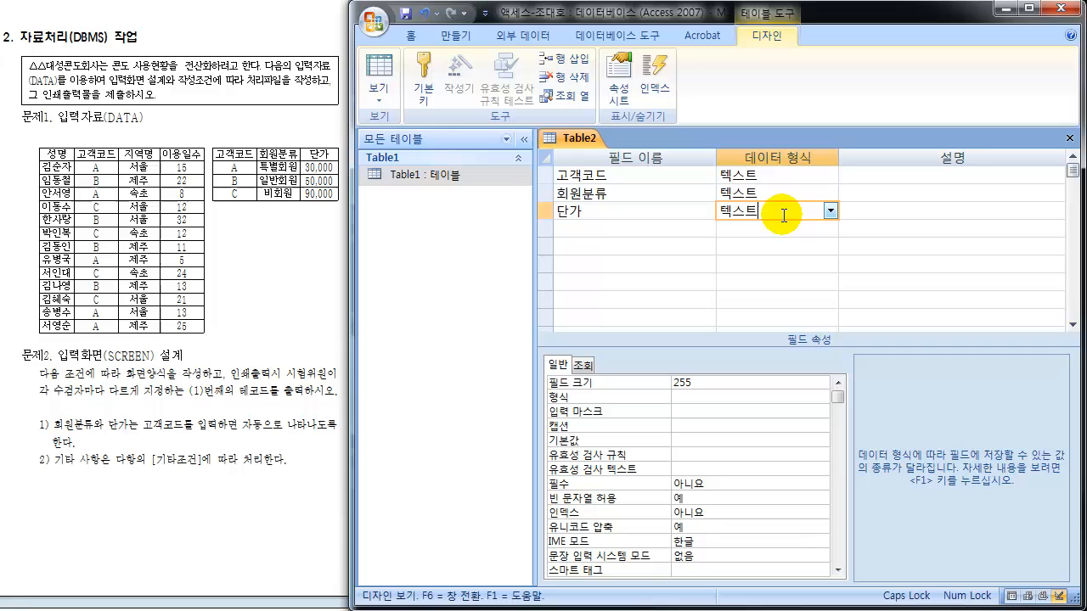
click(831, 212)
click(745, 261)
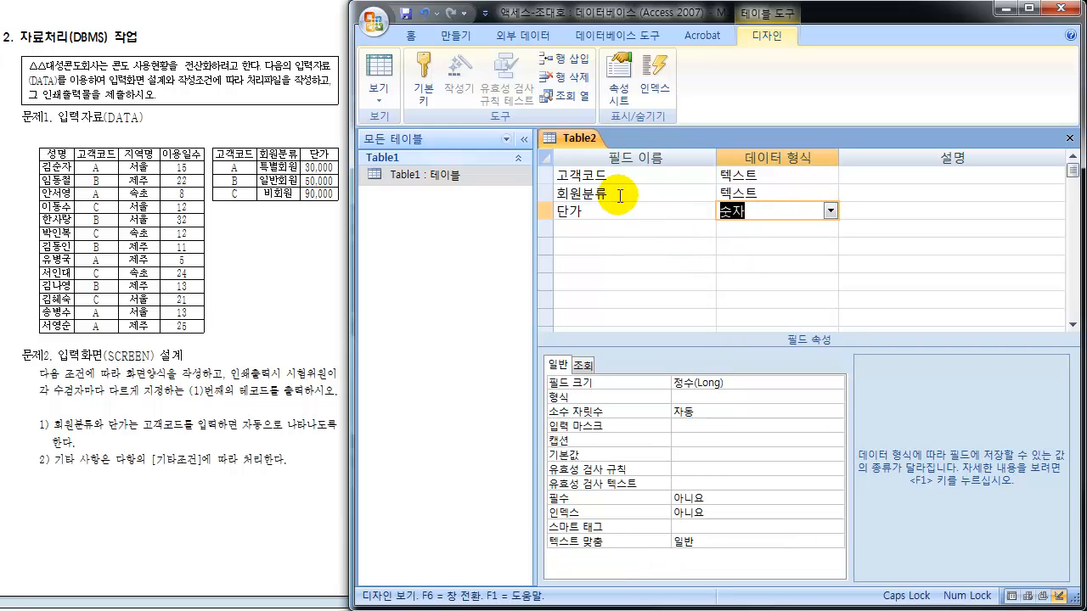
- Set the IME mode of the 고객코드 field to 현재 상태 유지
click(619, 175)
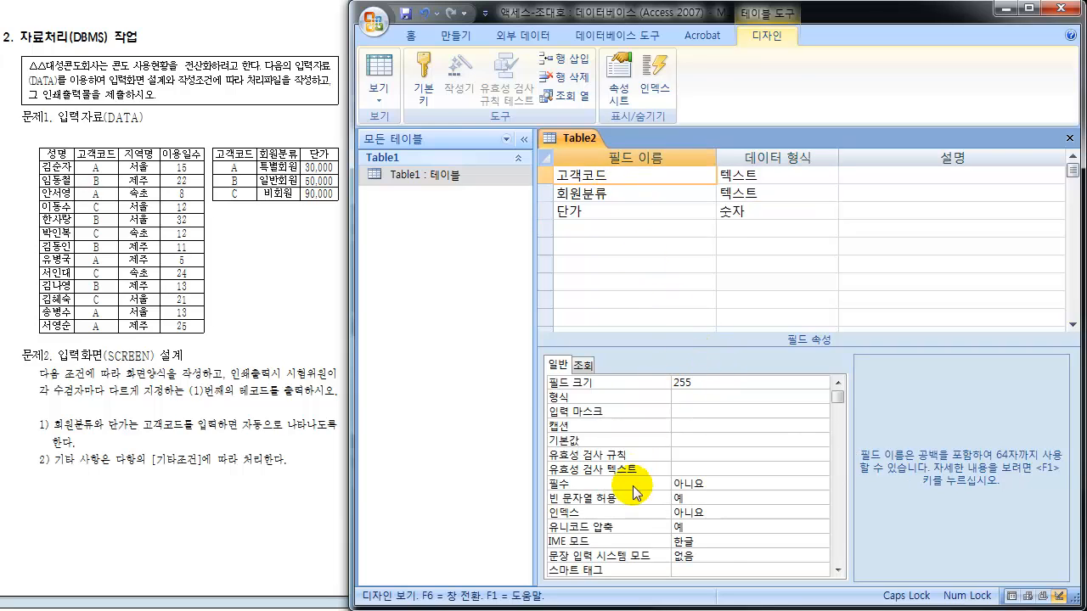
click(729, 541)
click(822, 542)
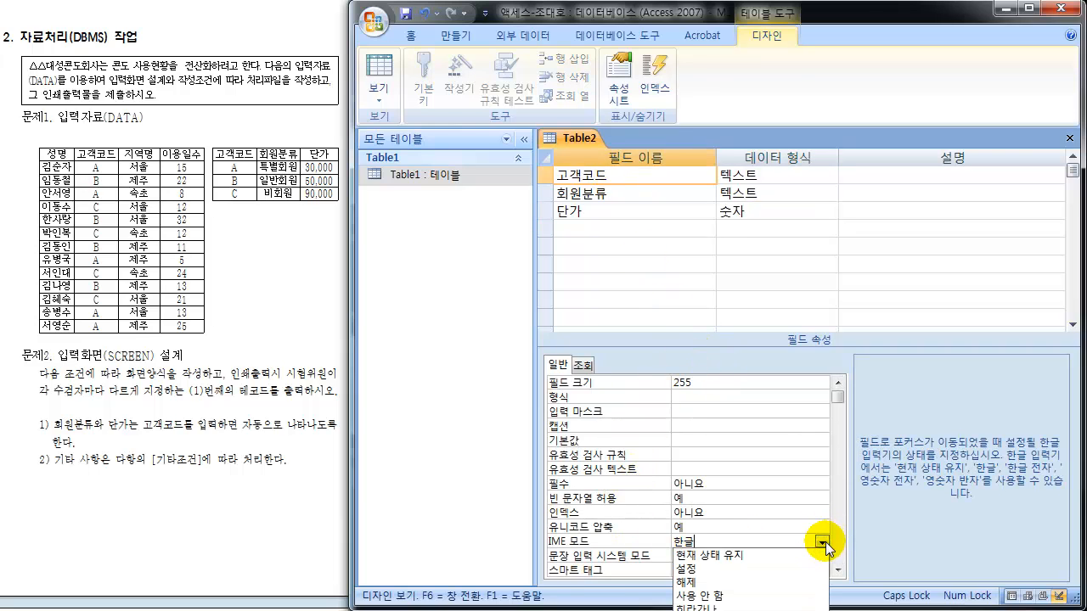
click(723, 555)
click(758, 541)
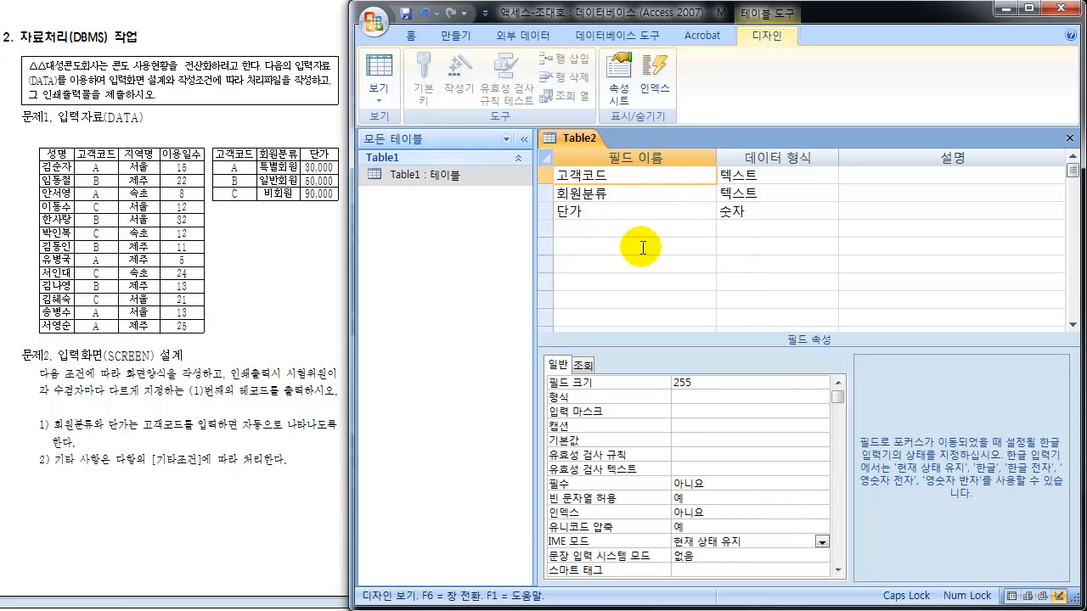
- Switch the new table to Datasheet view and save it under the name Table2
click(379, 74)
drag(370, 298, 399, 204)
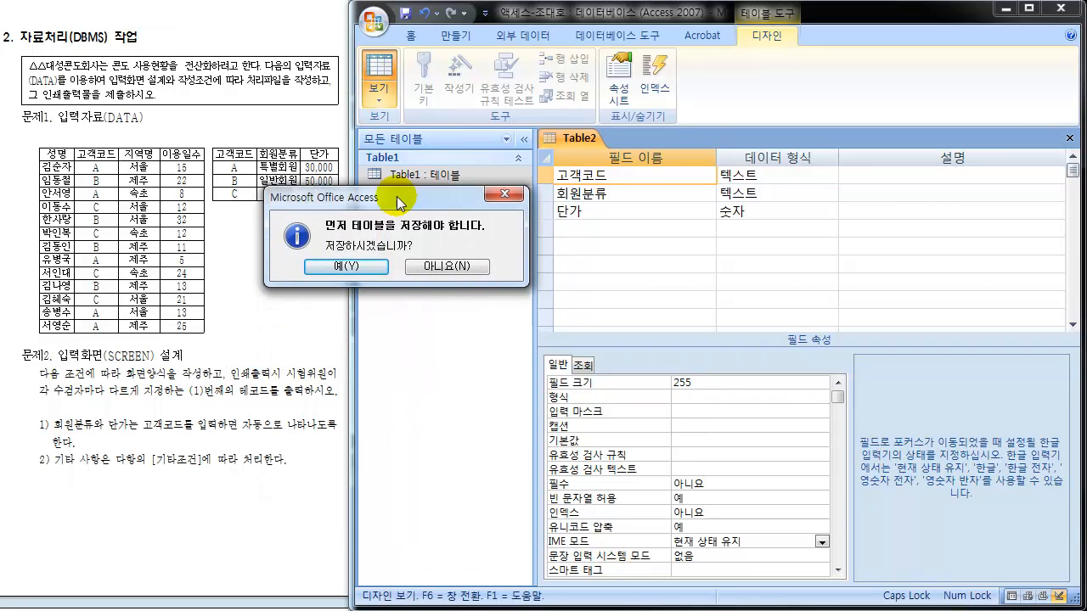
click(340, 265)
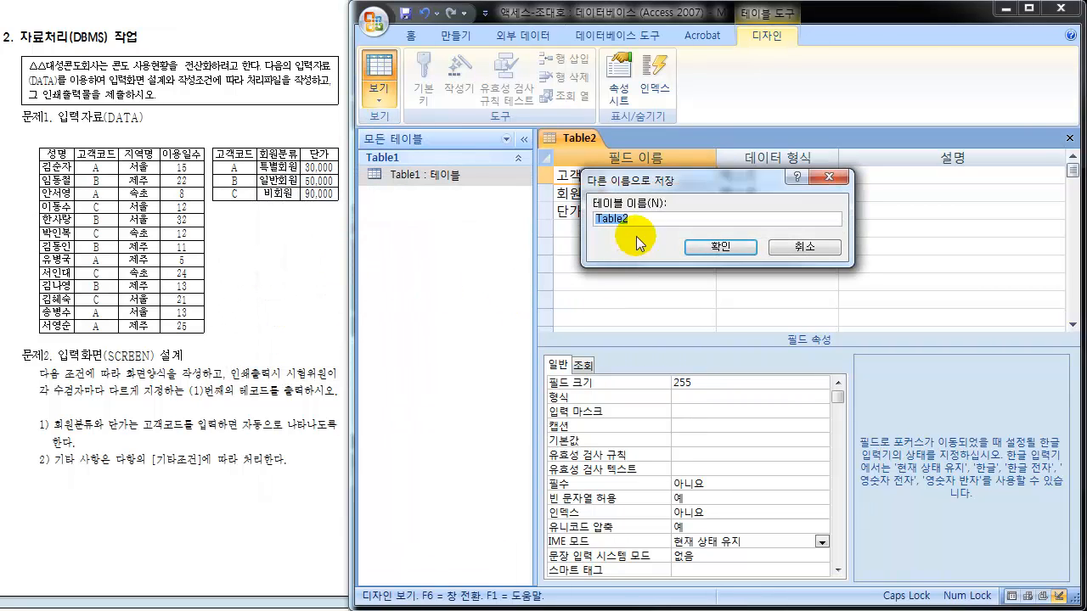
drag(660, 179, 314, 250)
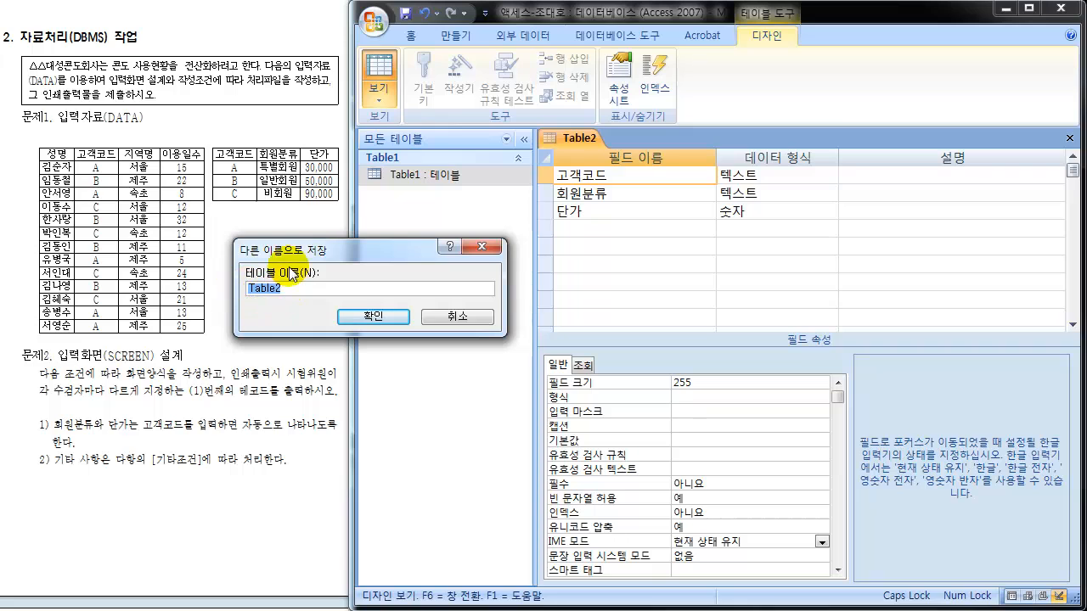
click(377, 320)
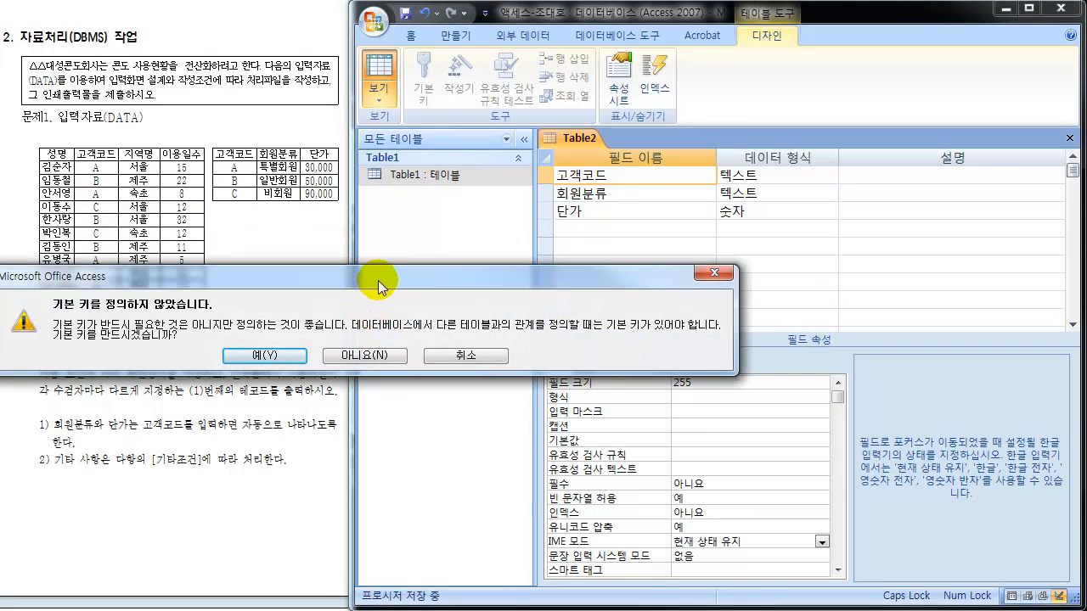
drag(379, 276, 581, 226)
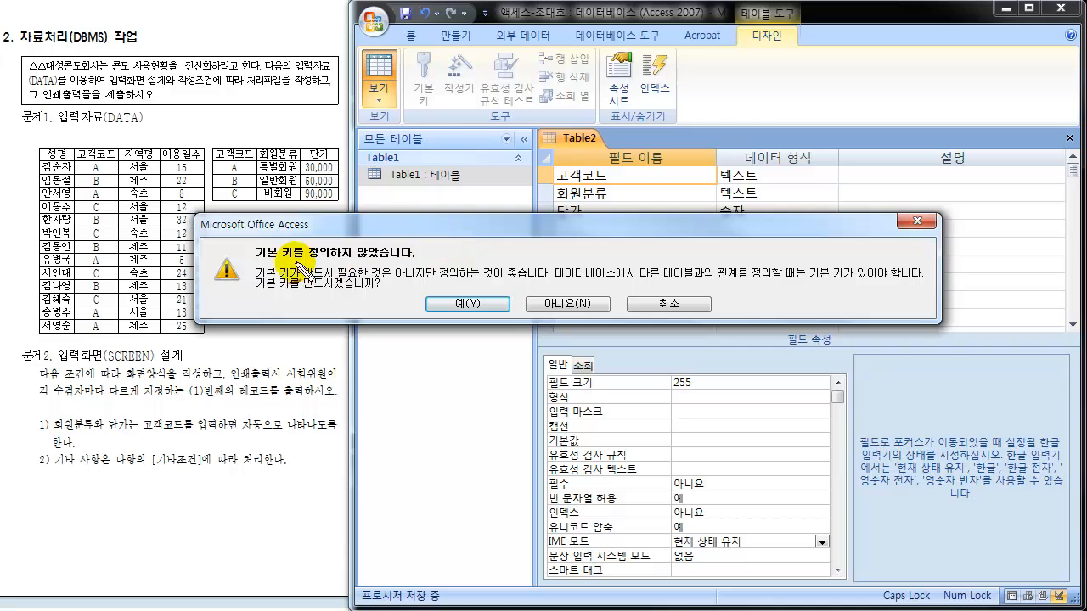
mouse_move(254, 252)
mouse_down()
mouse_move(300, 243)
mouse_move(260, 266)
mouse_move(279, 267)
mouse_up()
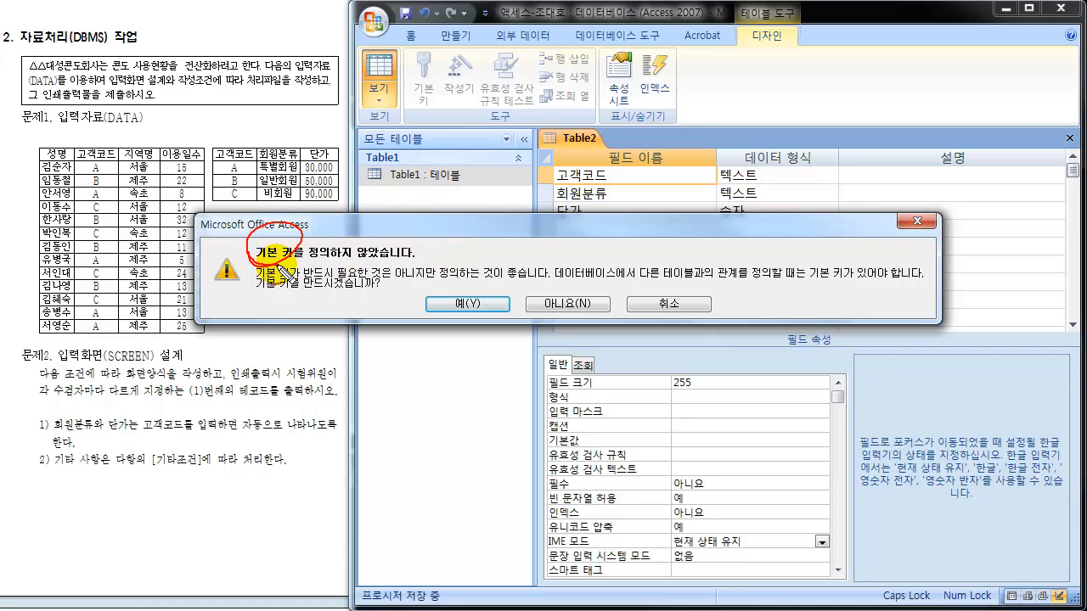
mouse_move(562, 287)
mouse_down()
mouse_move(545, 316)
mouse_move(590, 293)
mouse_move(565, 305)
mouse_up()
mouse_move(289, 240)
mouse_down()
mouse_move(508, 254)
mouse_move(501, 285)
mouse_up()
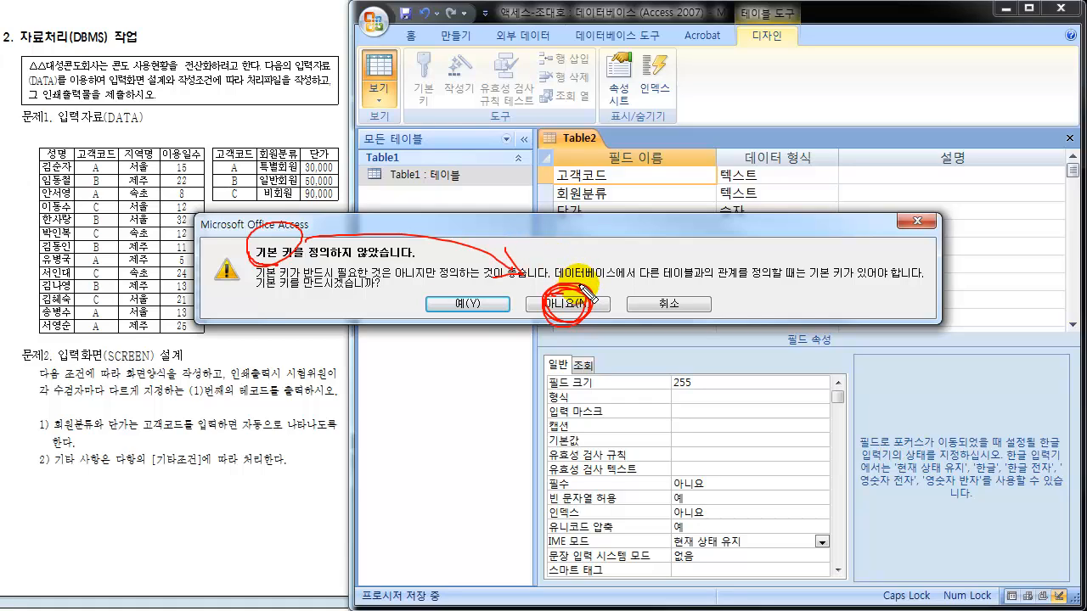
drag(287, 241, 261, 236)
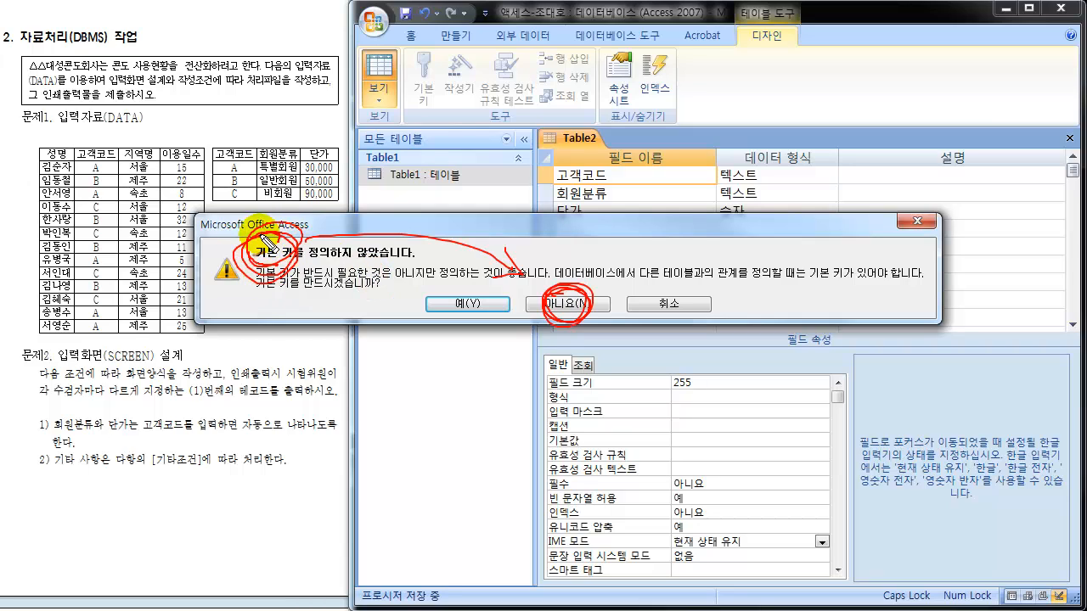
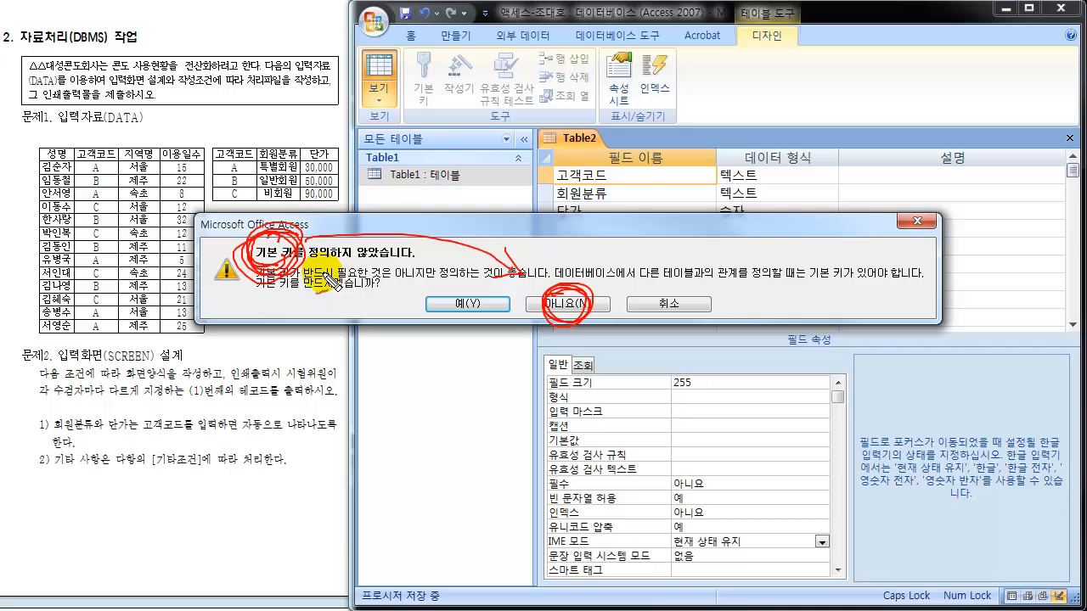
mouse_move(575, 290)
mouse_down()
mouse_move(563, 310)
mouse_move(548, 288)
mouse_move(583, 315)
mouse_up()
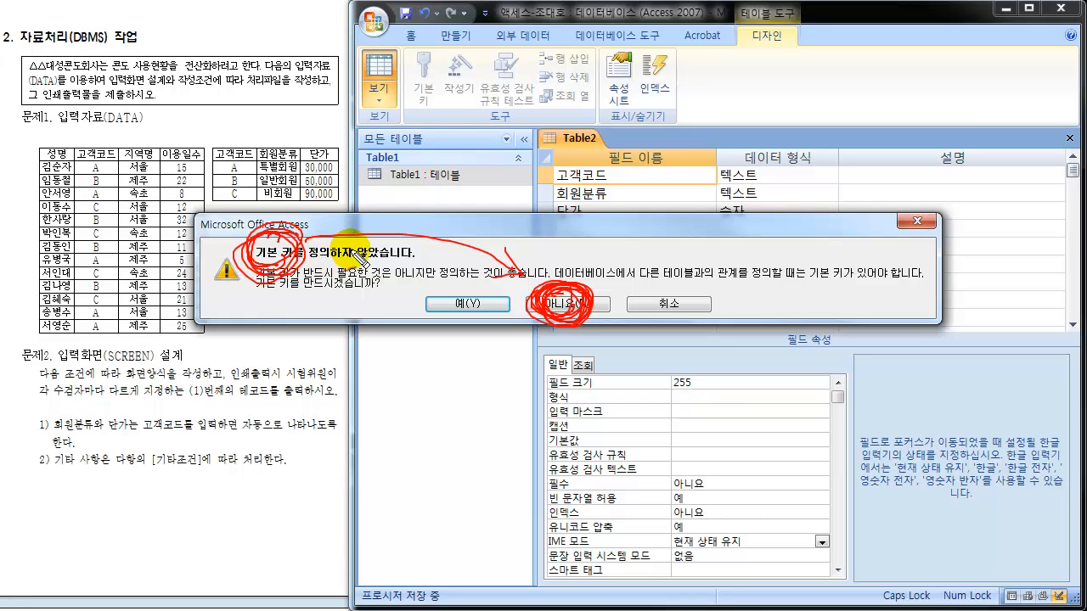
key(Escape)
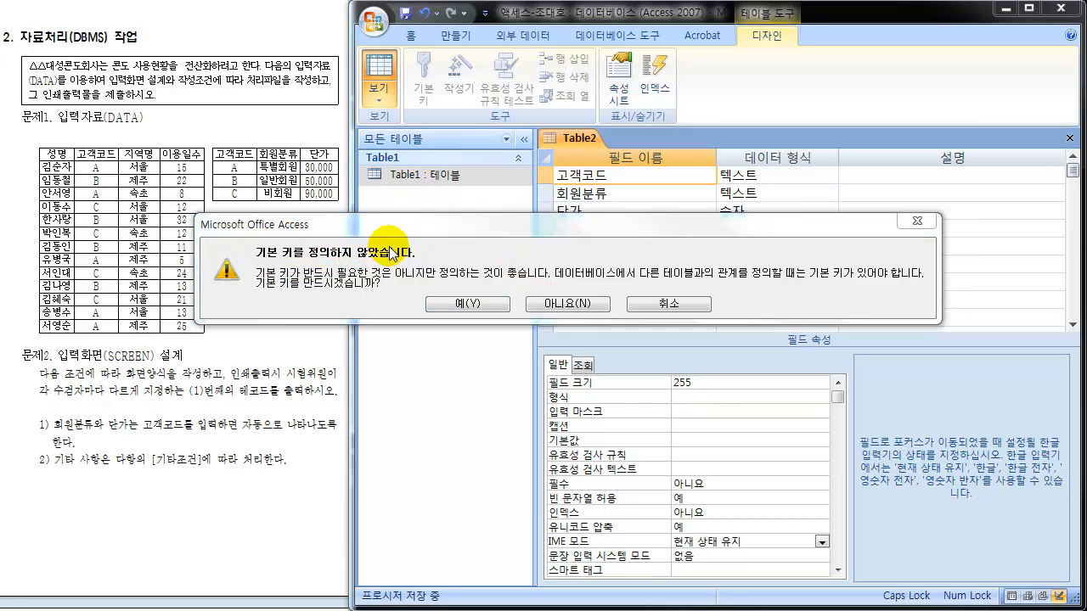
- Decline creating a primary key and enter the 고객코드 values A, B and C in Table2
click(571, 304)
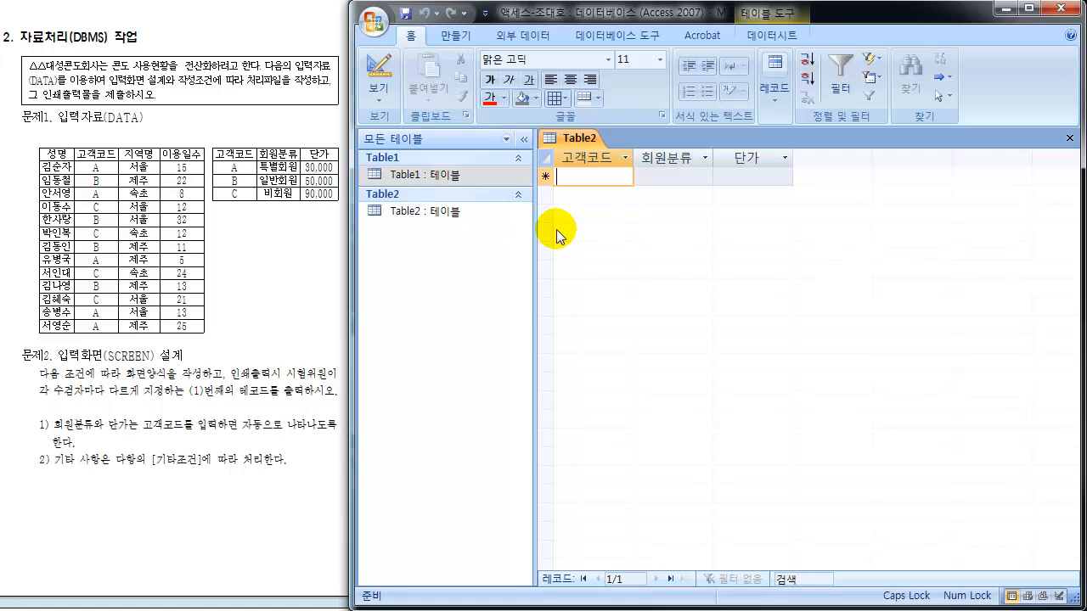
text(A)
key(Down)
text(B)
key(Down)
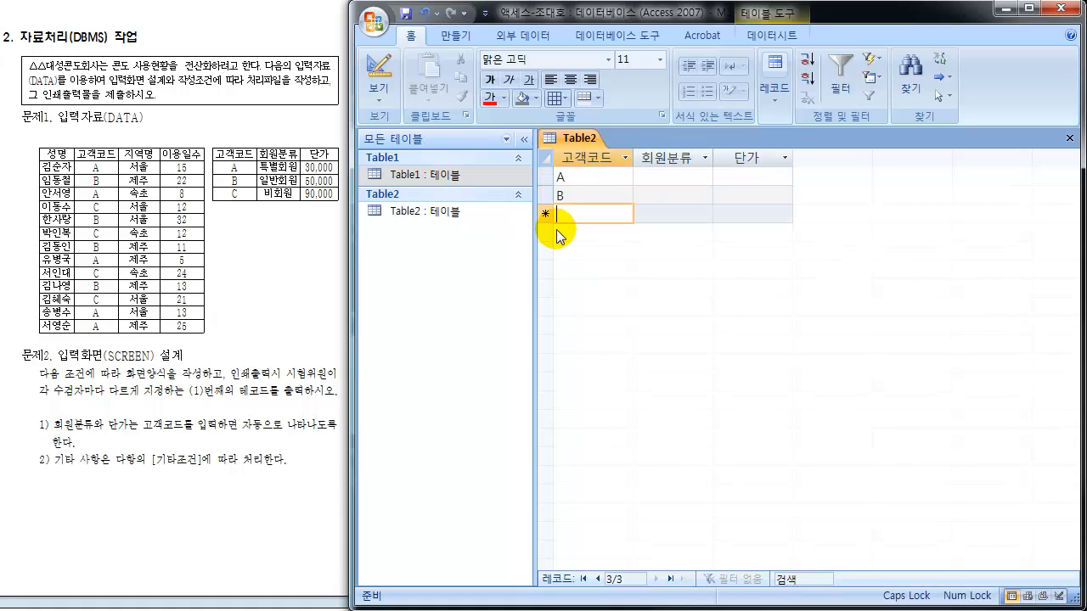
text(C)
key(Down)
- Enter the 회원분류 values 특별회원, 일반회원 and 비회원 for codes A, B and C
key(Right)
key(Up)
key(Up)
key(Up)
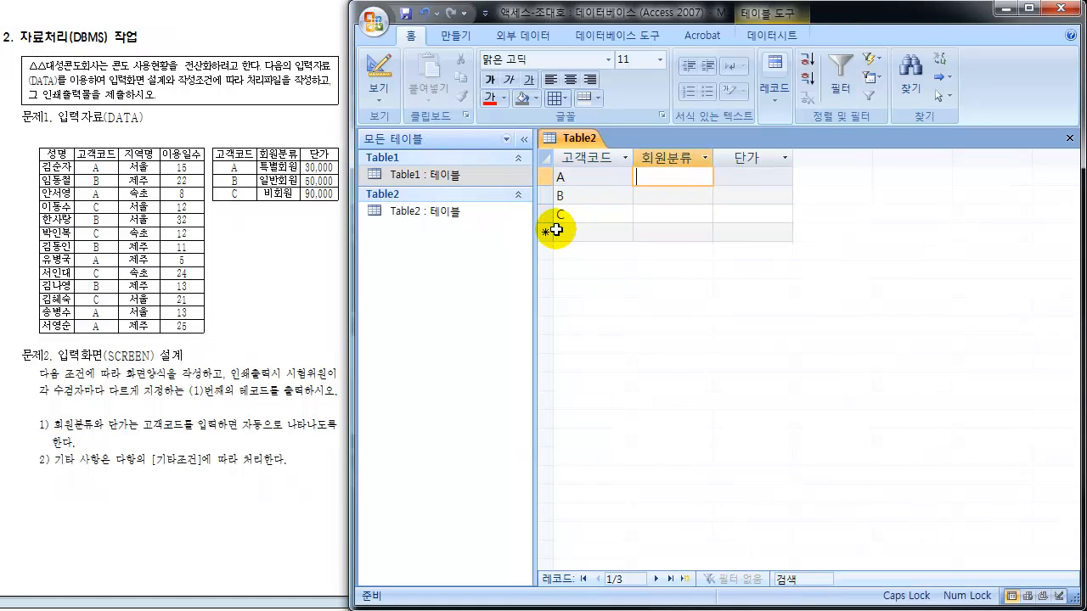
text(ㅌ)
text(별회원)
key(Down)
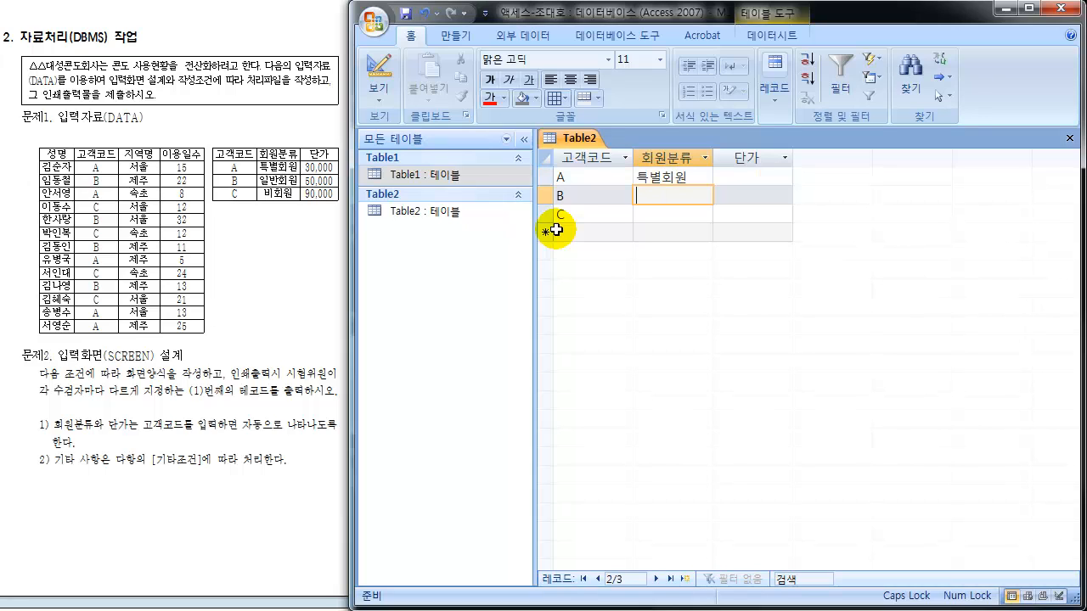
text(일반회원)
key(Down)
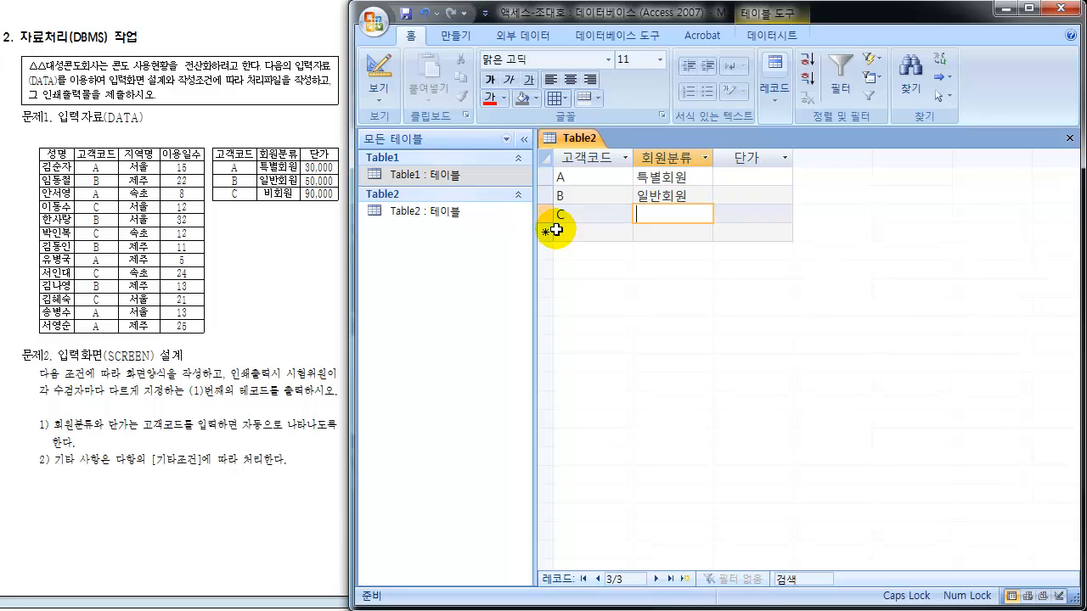
text(비회원)
key(Down)
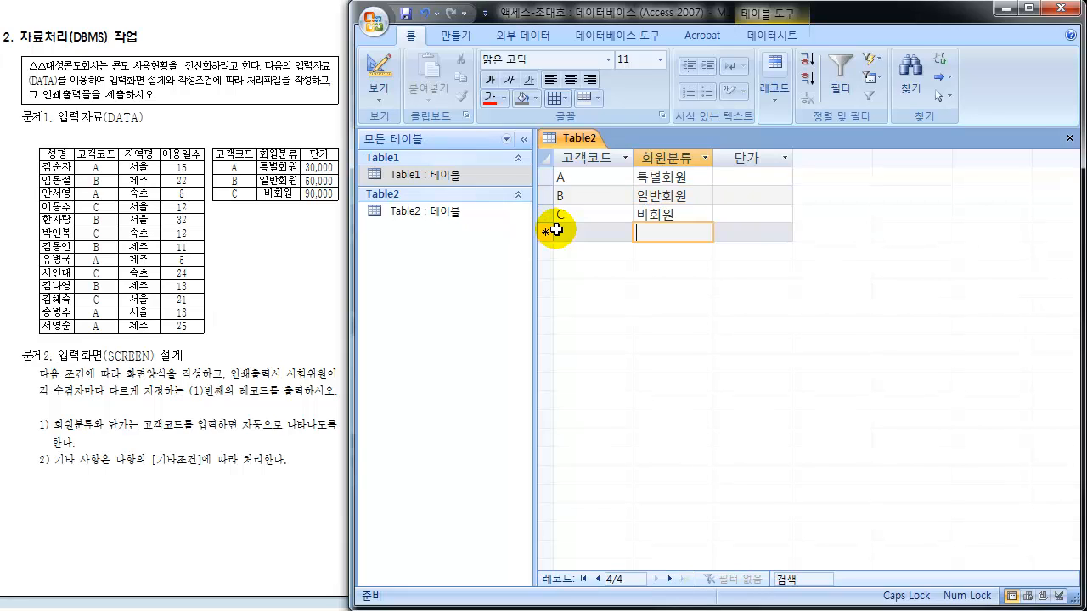
- Enter the 단가 values 30000, 50000 and 90000 for codes A, B and C
key(Right)
key(Up)
key(Up)
key(Up)
text(3)
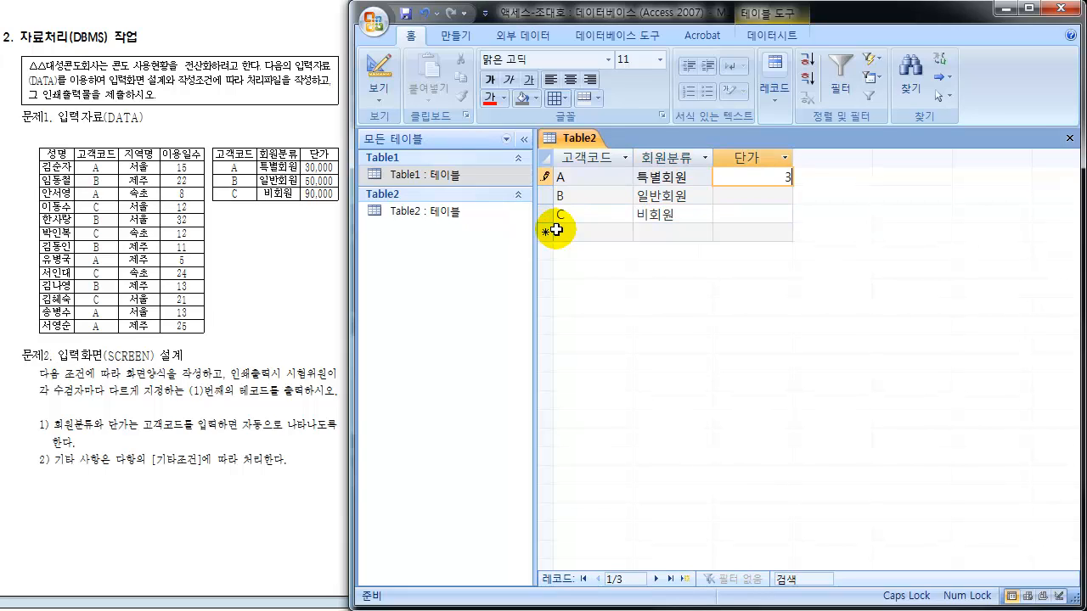
text(0000)
key(Down)
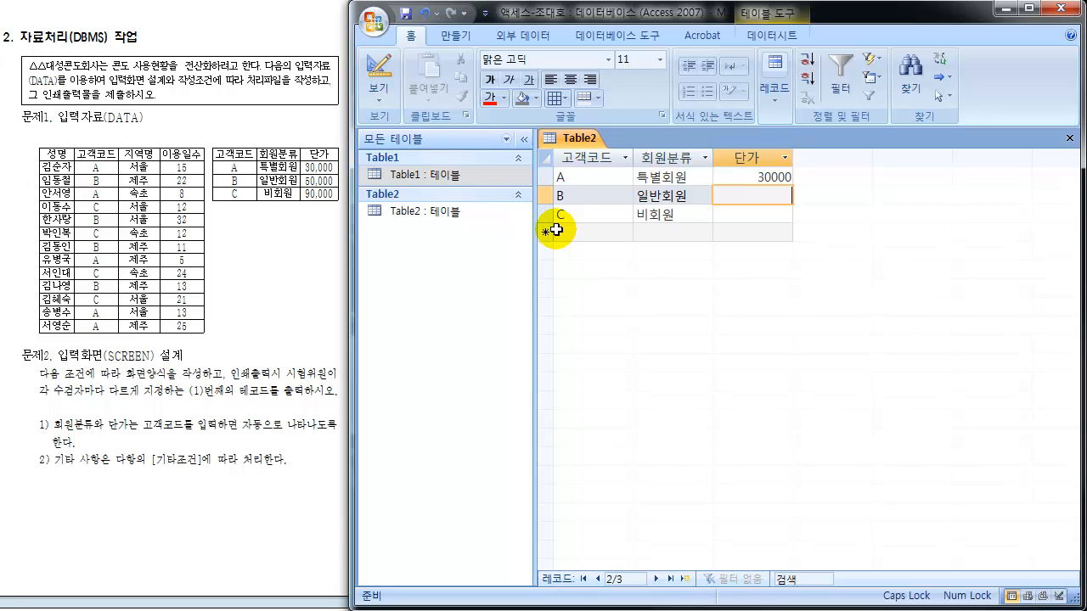
text(50000)
key(Down)
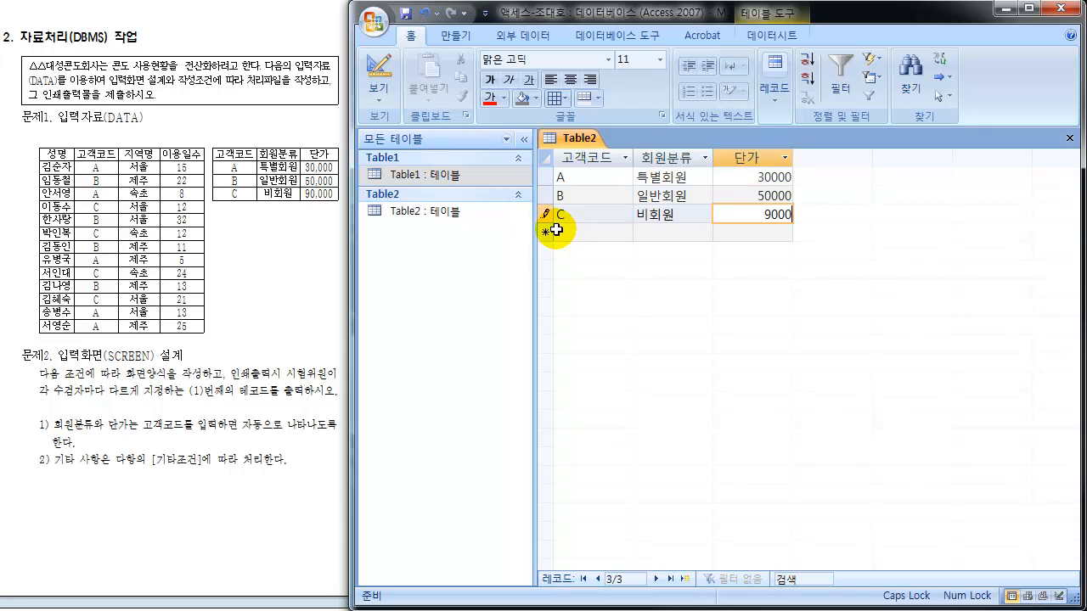
text(90000)
key(Down)
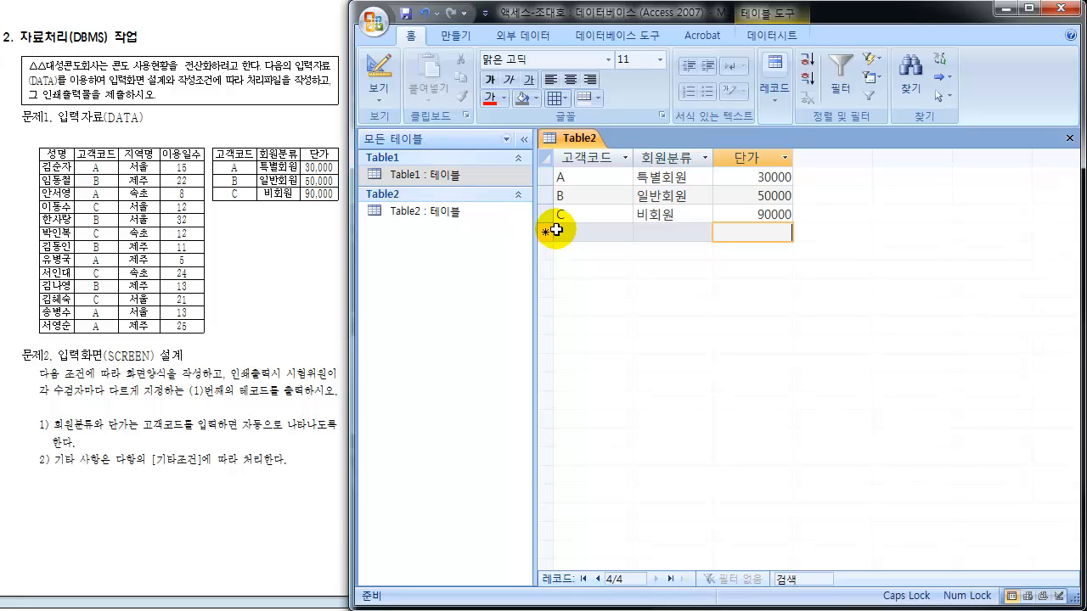
key(ctrl+shift+d)
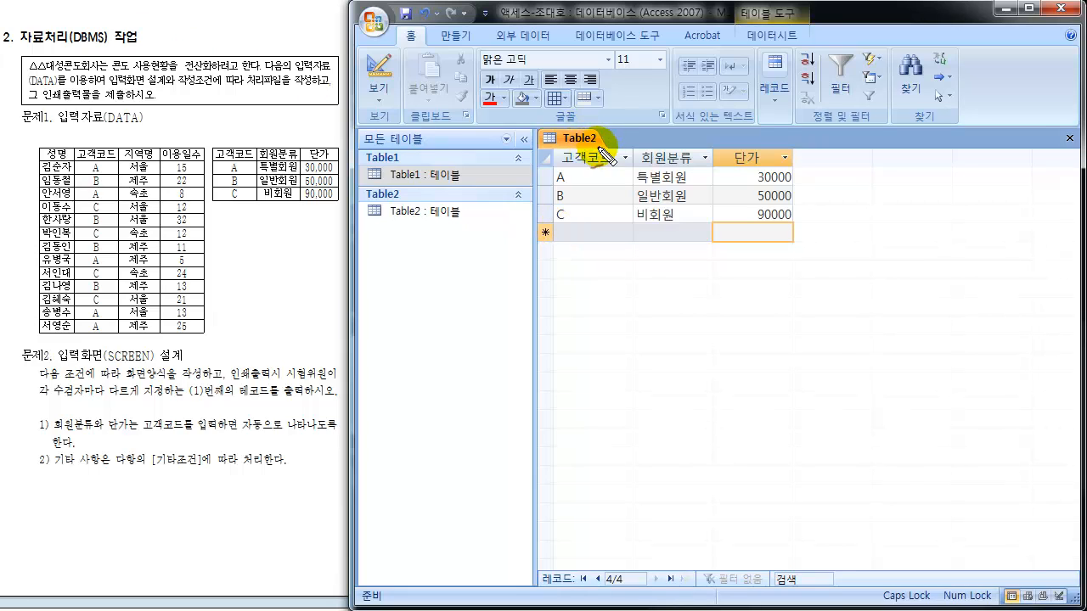
mouse_move(549, 142)
mouse_down()
mouse_move(599, 140)
mouse_move(478, 164)
mouse_move(468, 194)
mouse_move(495, 206)
mouse_up()
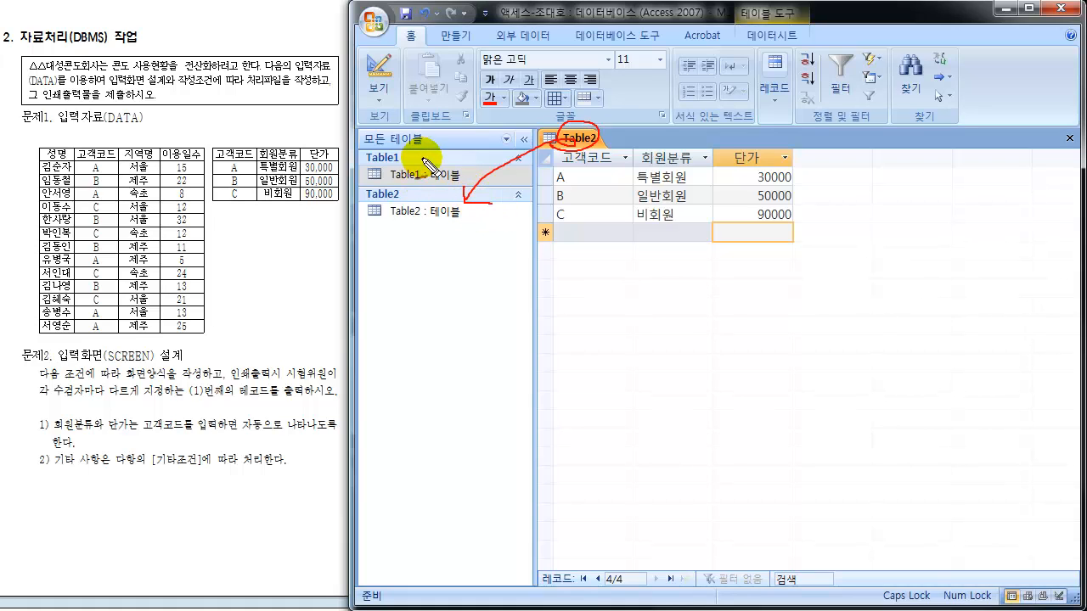
mouse_move(423, 158)
mouse_down()
mouse_move(436, 156)
mouse_move(428, 197)
mouse_move(432, 189)
mouse_up()
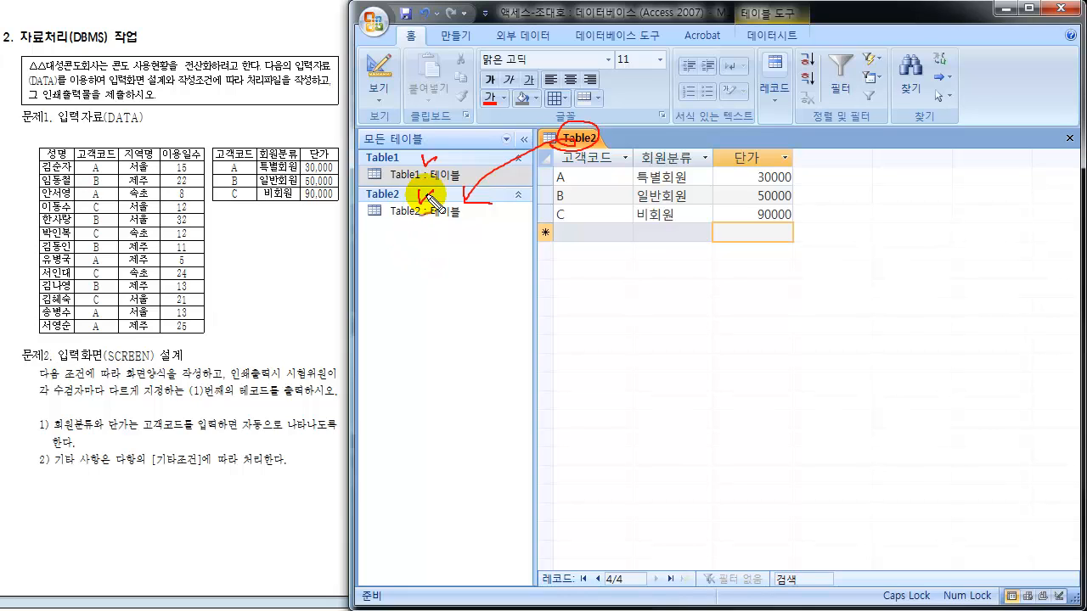
key(Escape)
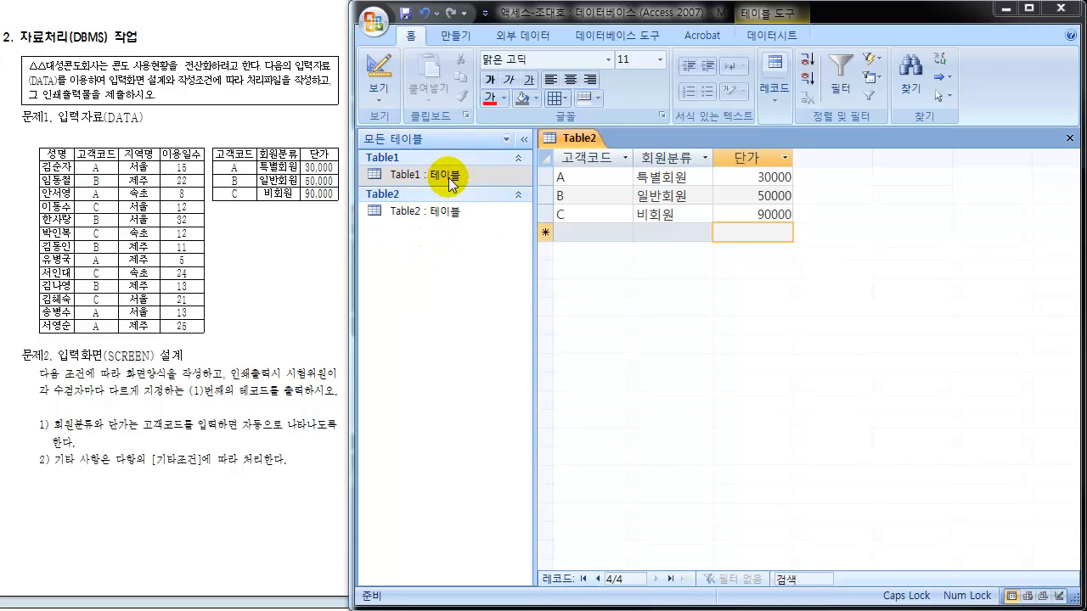
- List the database objects by 개체 유형 instead of by related tables, and select Table2 in the 테이블 group
click(449, 139)
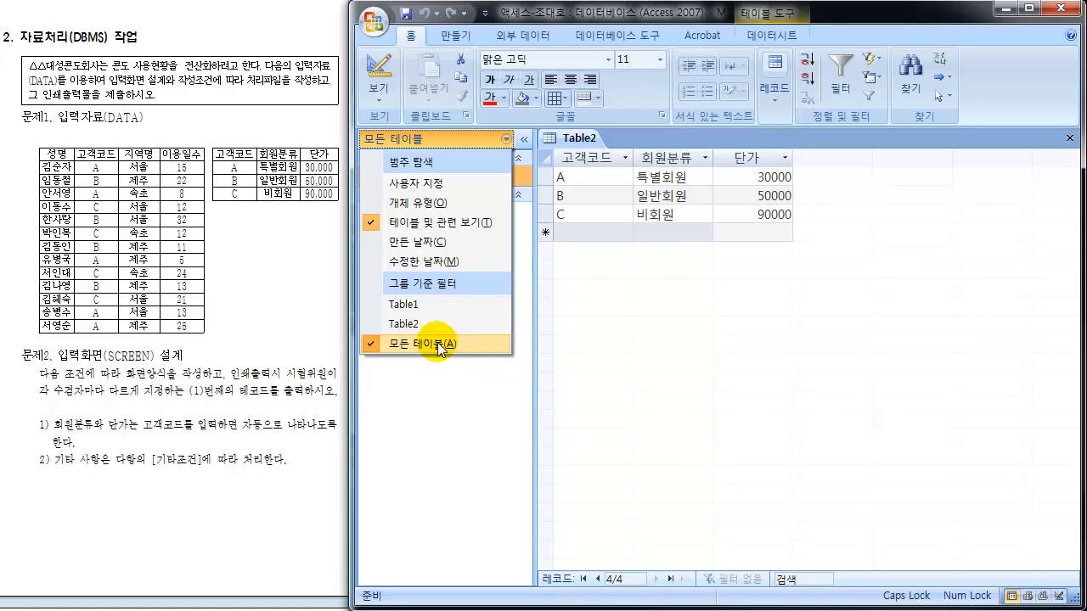
click(418, 208)
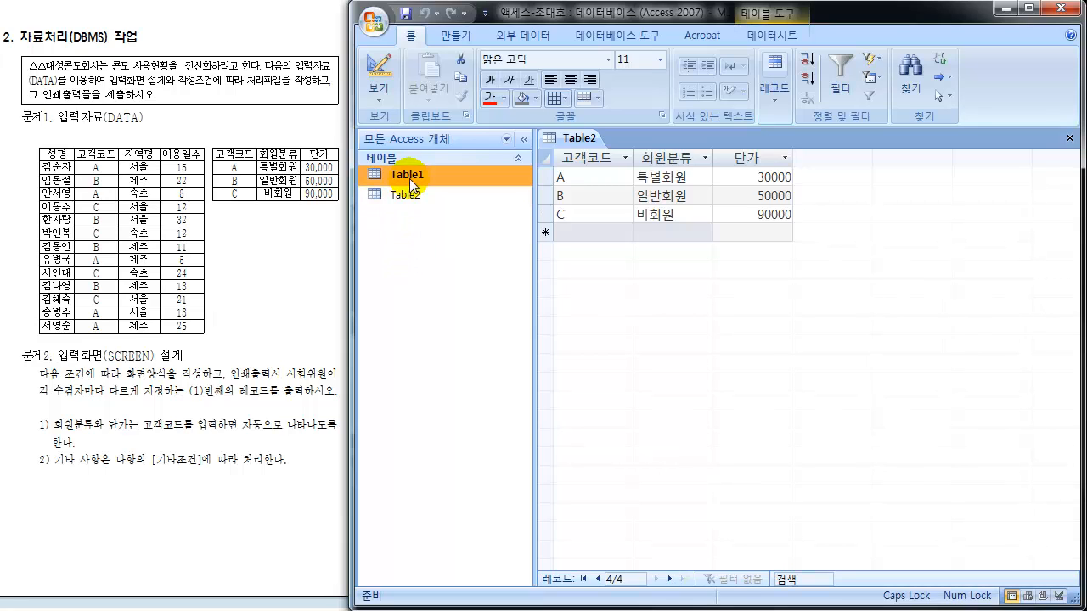
click(386, 161)
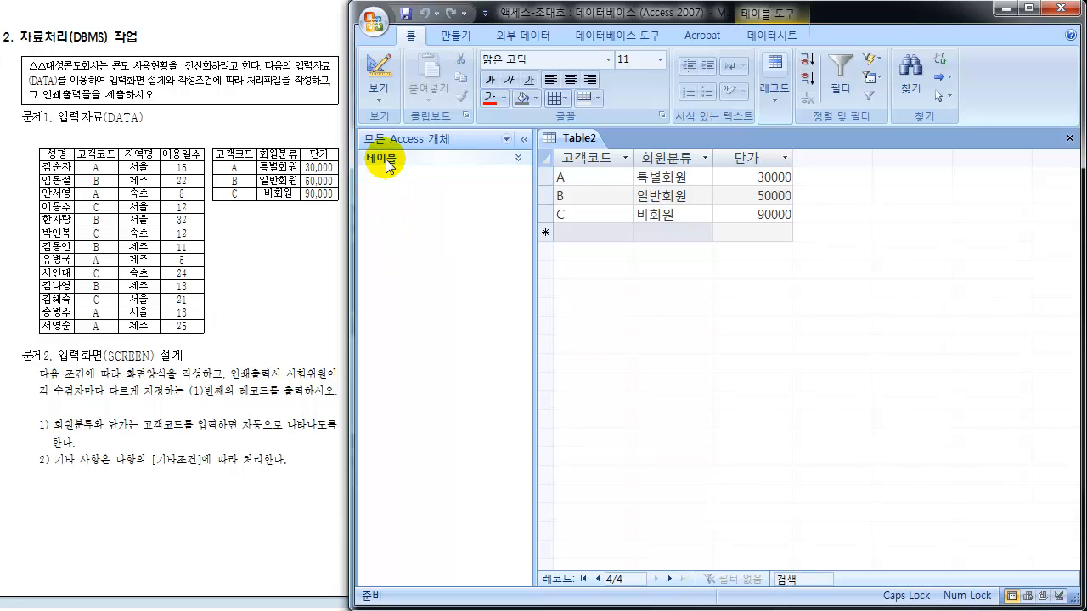
click(387, 162)
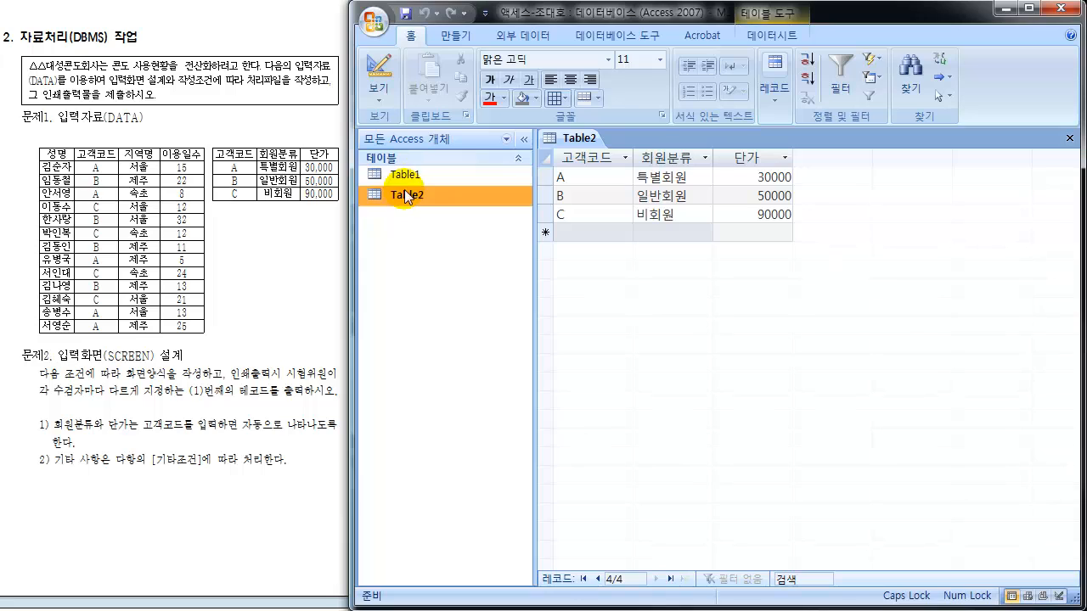
click(406, 180)
click(402, 196)
click(403, 173)
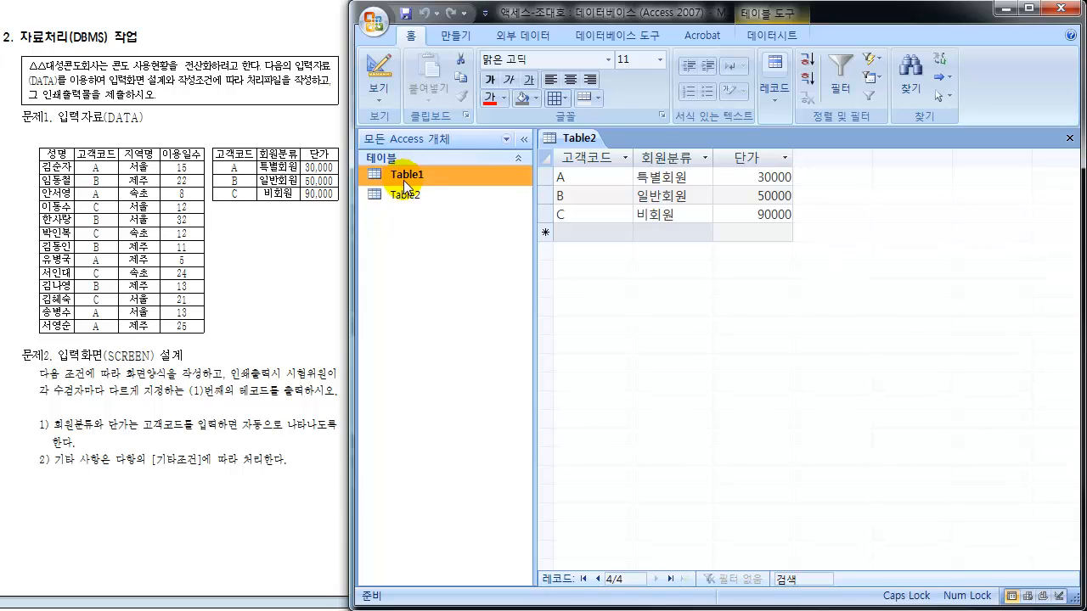
click(403, 194)
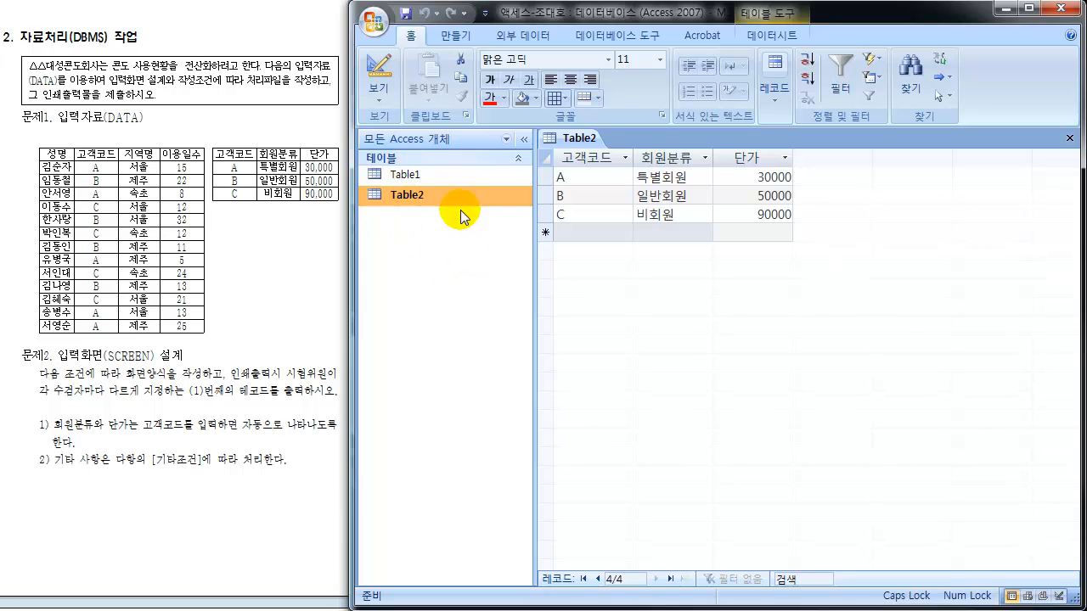
click(432, 136)
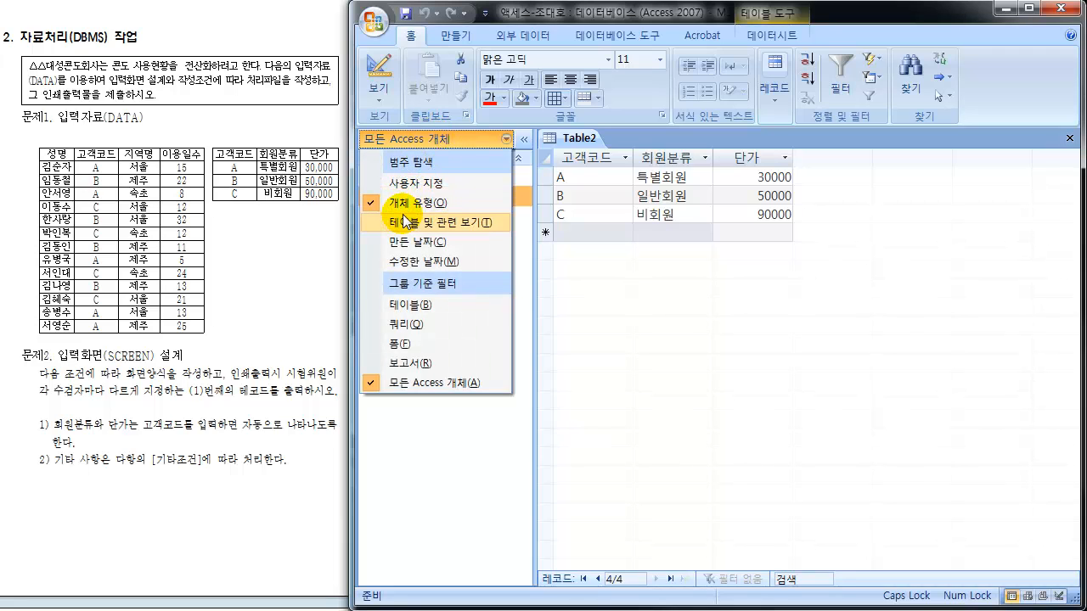
click(437, 462)
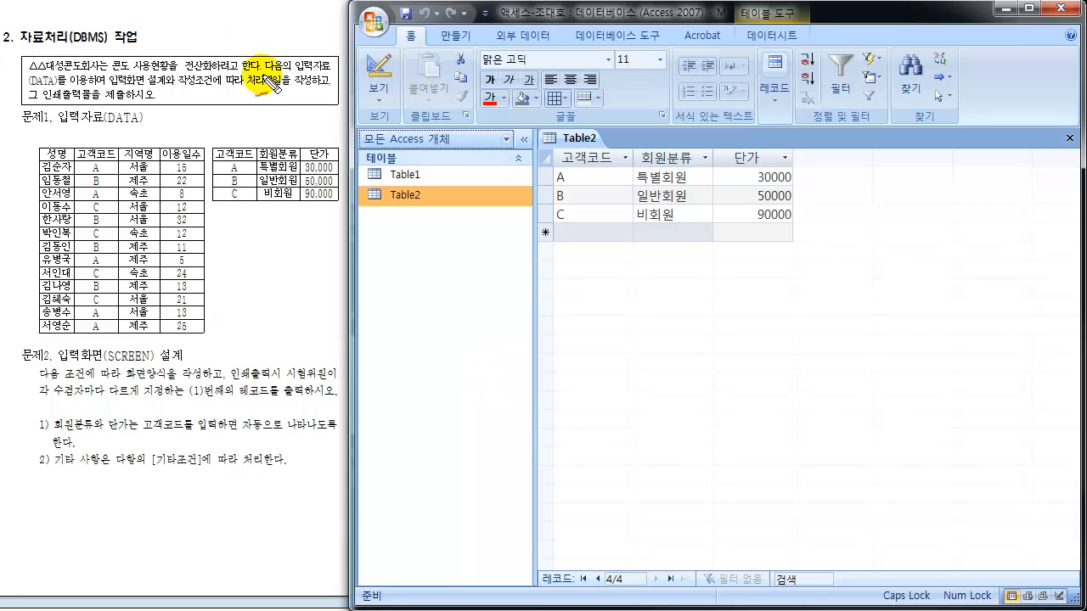
mouse_move(63, 47)
mouse_down()
mouse_move(139, 40)
mouse_move(65, 41)
mouse_up()
mouse_move(154, 28)
mouse_down()
mouse_move(154, 40)
mouse_move(295, 38)
mouse_move(286, 50)
mouse_up()
mouse_move(141, 46)
mouse_down()
mouse_move(167, 48)
mouse_move(157, 30)
mouse_move(161, 87)
mouse_move(168, 74)
mouse_move(175, 100)
mouse_move(167, 123)
mouse_up()
mouse_move(183, 43)
mouse_down()
mouse_move(196, 22)
mouse_move(185, 55)
mouse_up()
mouse_move(175, 111)
mouse_down()
mouse_move(191, 110)
mouse_move(183, 119)
mouse_up()
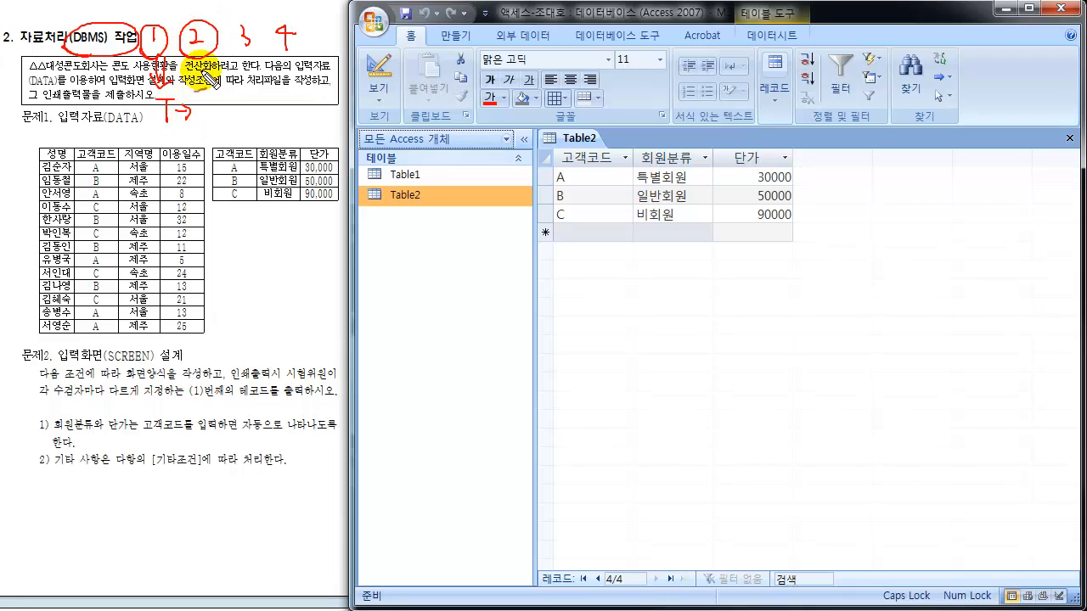
mouse_move(201, 62)
mouse_down()
mouse_move(201, 89)
mouse_move(213, 83)
mouse_move(229, 136)
mouse_move(242, 108)
mouse_up()
drag(247, 23, 241, 58)
mouse_move(249, 61)
mouse_down()
mouse_move(254, 88)
mouse_move(267, 82)
mouse_move(259, 133)
mouse_up()
mouse_move(259, 119)
mouse_down()
mouse_move(297, 102)
mouse_move(290, 108)
mouse_up()
mouse_move(302, 26)
mouse_down()
mouse_move(280, 26)
mouse_move(271, 39)
mouse_move(308, 87)
mouse_move(319, 84)
mouse_move(311, 132)
mouse_move(313, 114)
mouse_move(326, 129)
mouse_up()
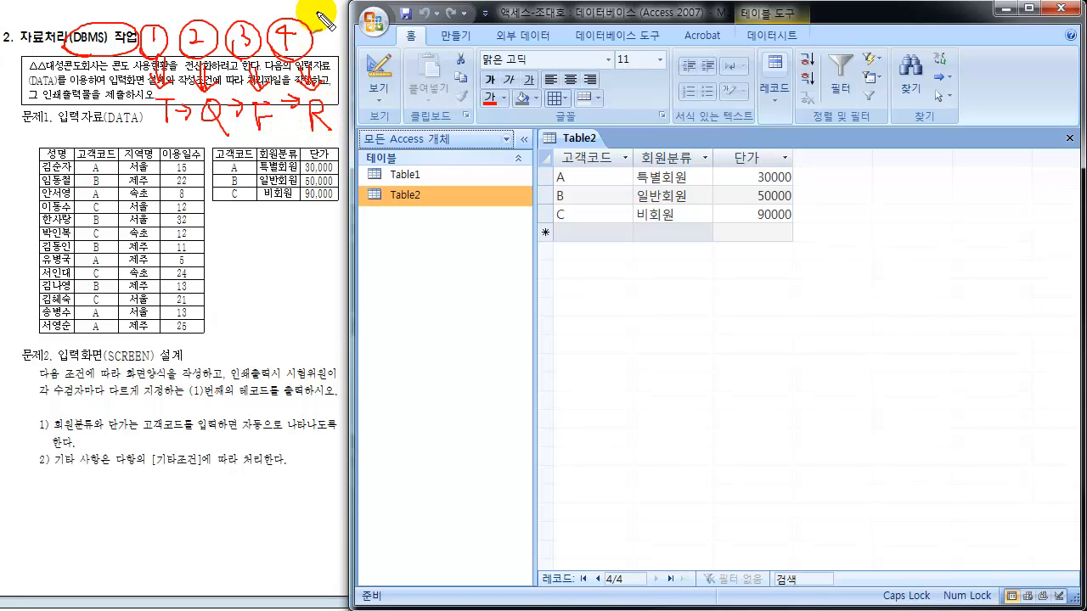
drag(315, 10, 316, 36)
drag(145, 9, 138, 31)
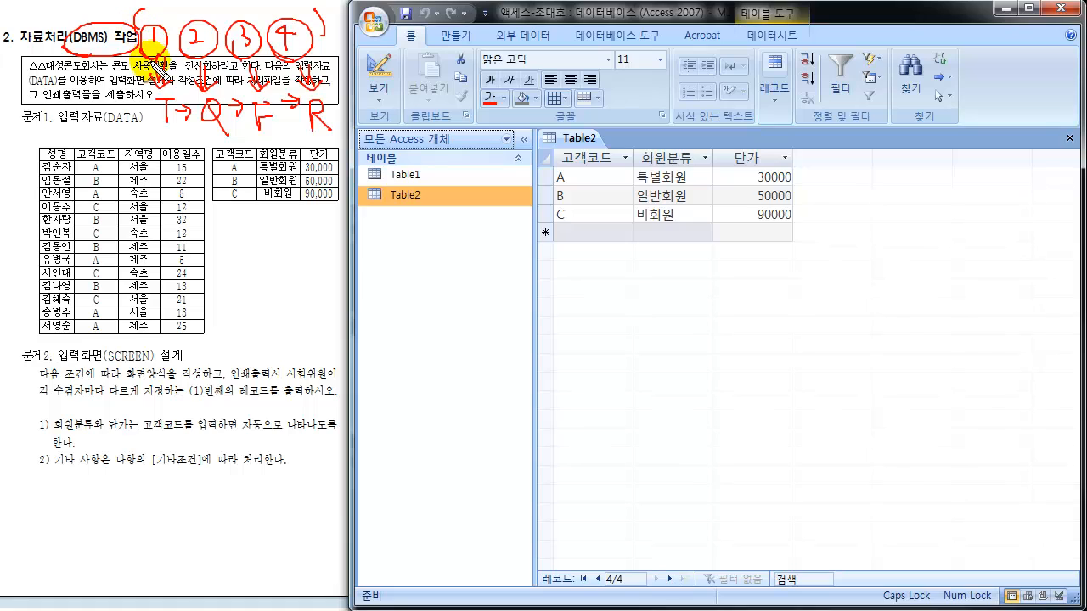
drag(157, 83, 155, 87)
key(Escape)
click(485, 247)
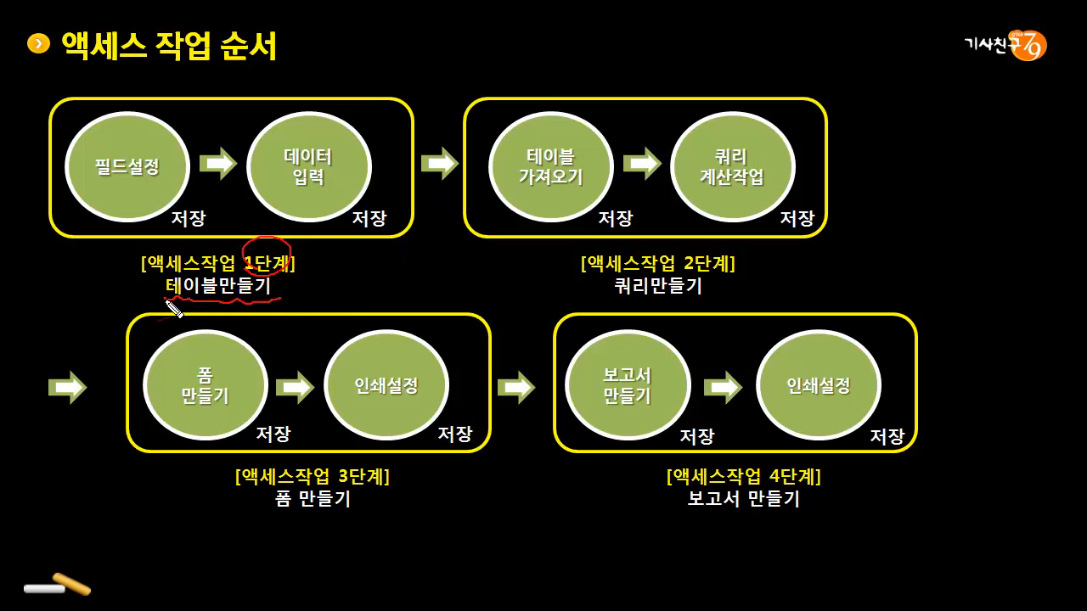
drag(167, 302, 202, 303)
mouse_move(125, 119)
mouse_down()
mouse_move(126, 133)
mouse_move(149, 109)
mouse_up()
mouse_move(100, 174)
mouse_down()
mouse_move(156, 166)
mouse_move(98, 170)
mouse_move(140, 148)
mouse_move(152, 191)
mouse_move(136, 153)
mouse_move(132, 199)
mouse_move(157, 161)
mouse_move(127, 166)
mouse_move(245, 146)
mouse_move(350, 165)
mouse_move(280, 149)
mouse_move(339, 170)
mouse_move(305, 207)
mouse_move(290, 195)
mouse_up()
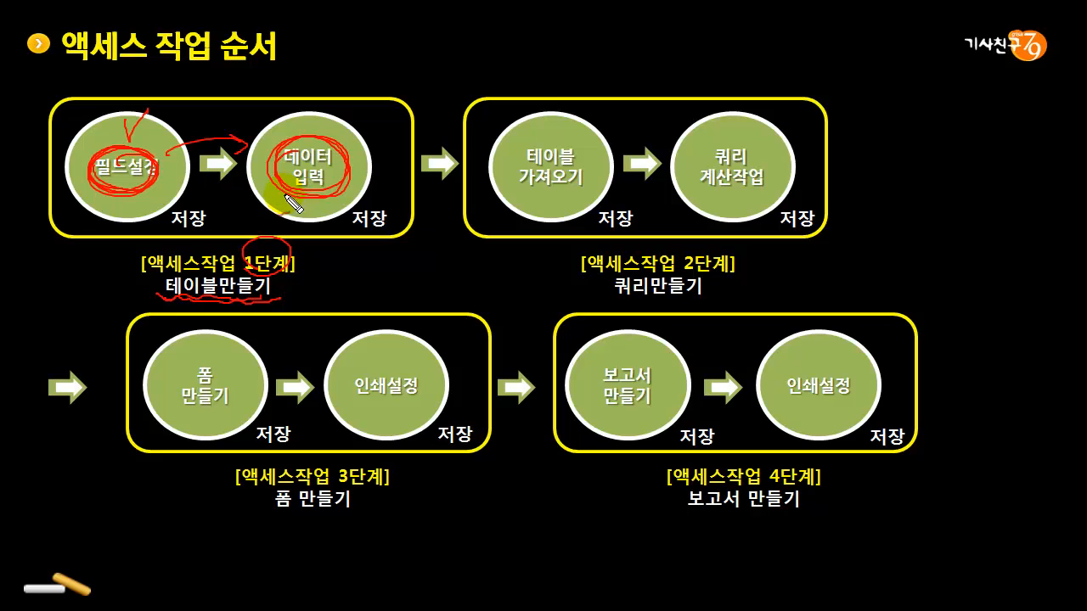
drag(209, 207, 224, 205)
mouse_move(381, 201)
mouse_down()
mouse_move(383, 223)
mouse_move(401, 205)
mouse_up()
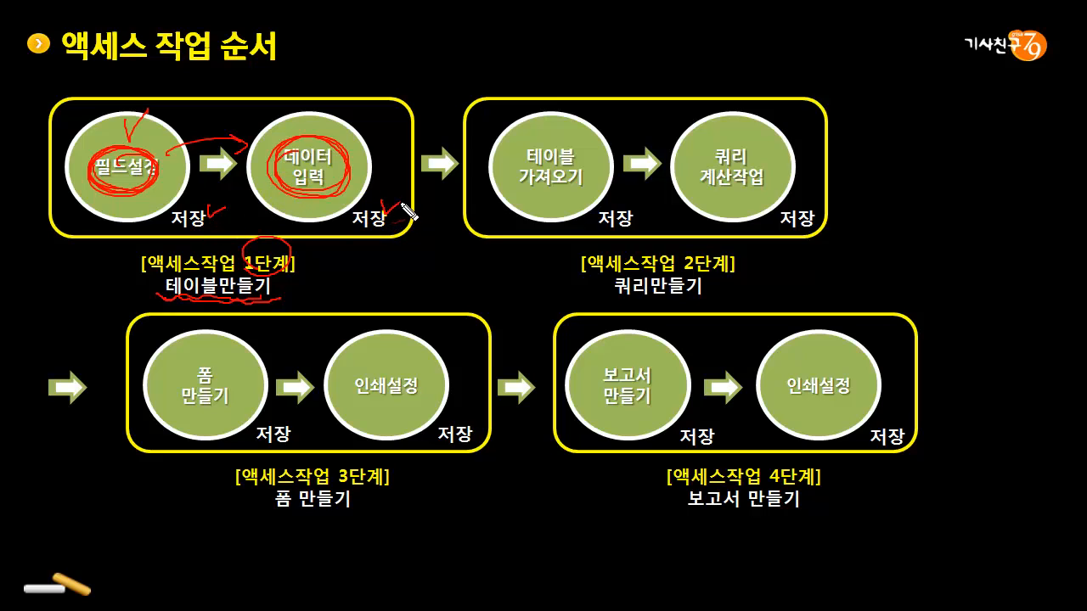
mouse_move(690, 270)
mouse_down()
mouse_move(747, 257)
mouse_move(689, 259)
mouse_up()
drag(619, 299, 680, 301)
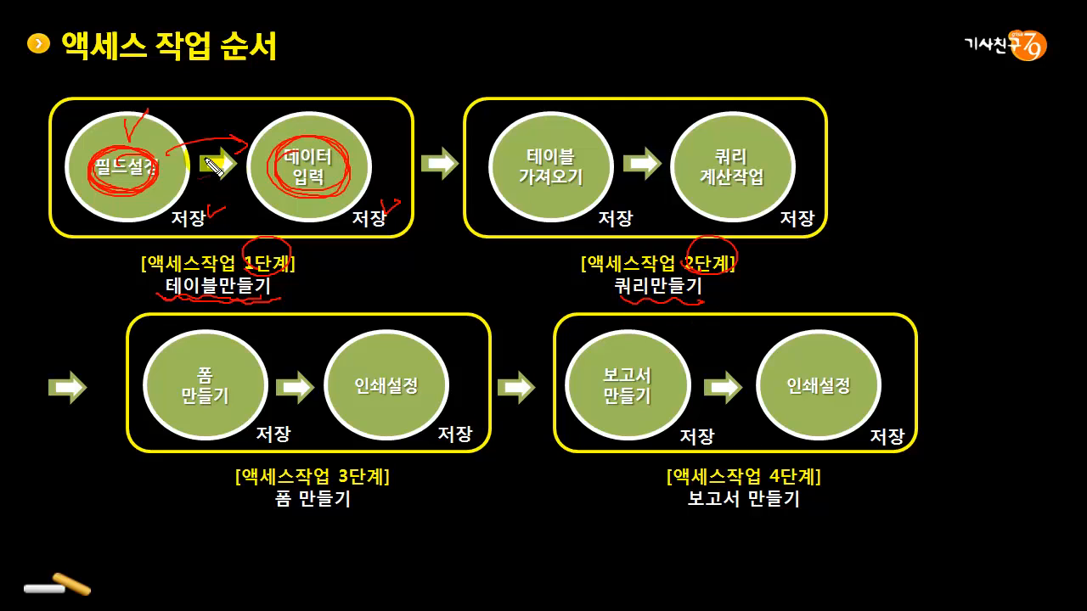
mouse_move(153, 132)
mouse_down()
mouse_move(297, 136)
mouse_move(266, 97)
mouse_move(456, 109)
mouse_move(442, 124)
mouse_up()
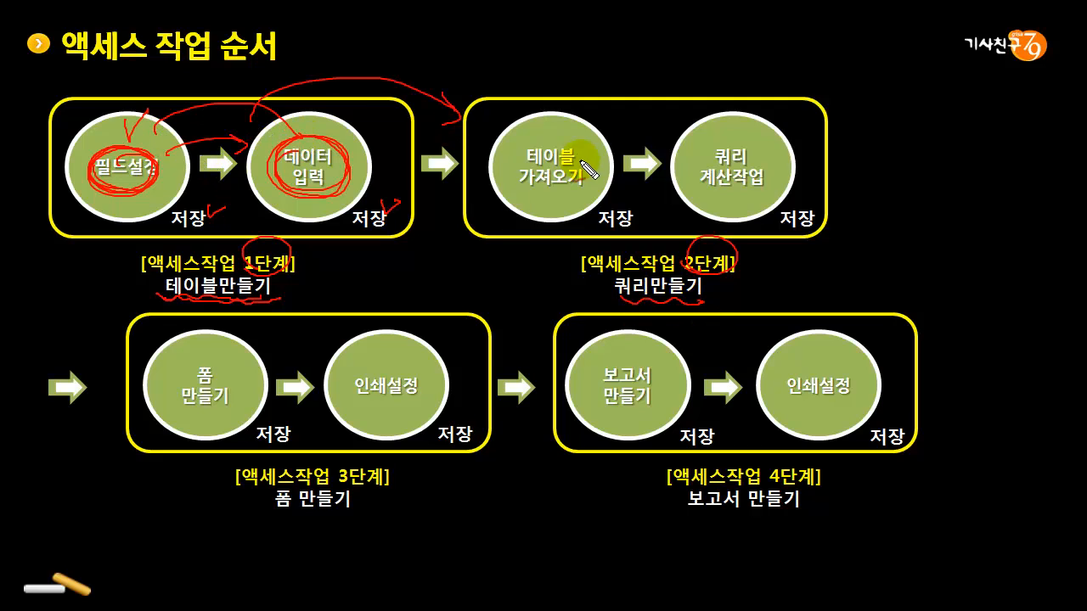
mouse_move(570, 141)
mouse_down()
mouse_move(567, 206)
mouse_move(537, 147)
mouse_move(689, 146)
mouse_up()
drag(673, 127, 670, 150)
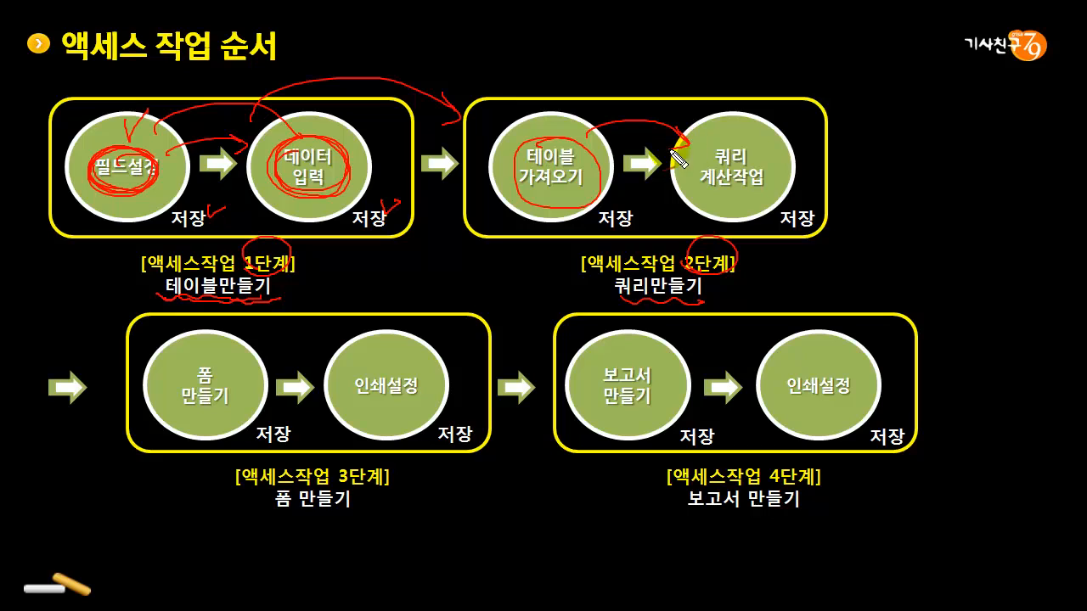
mouse_move(720, 178)
mouse_down()
mouse_move(731, 206)
mouse_move(701, 139)
mouse_move(706, 199)
mouse_up()
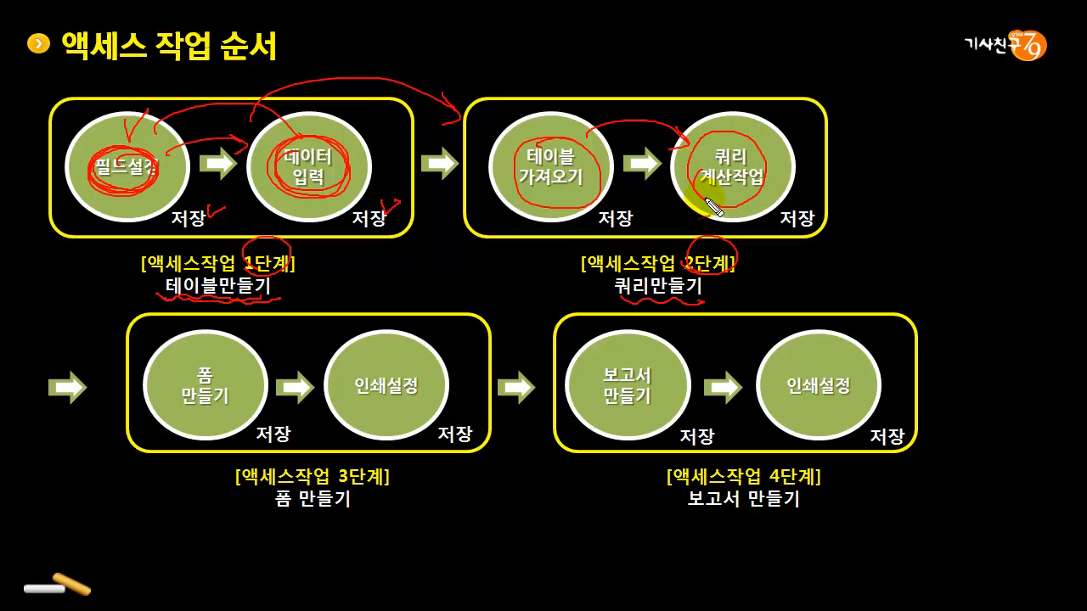
key(e)
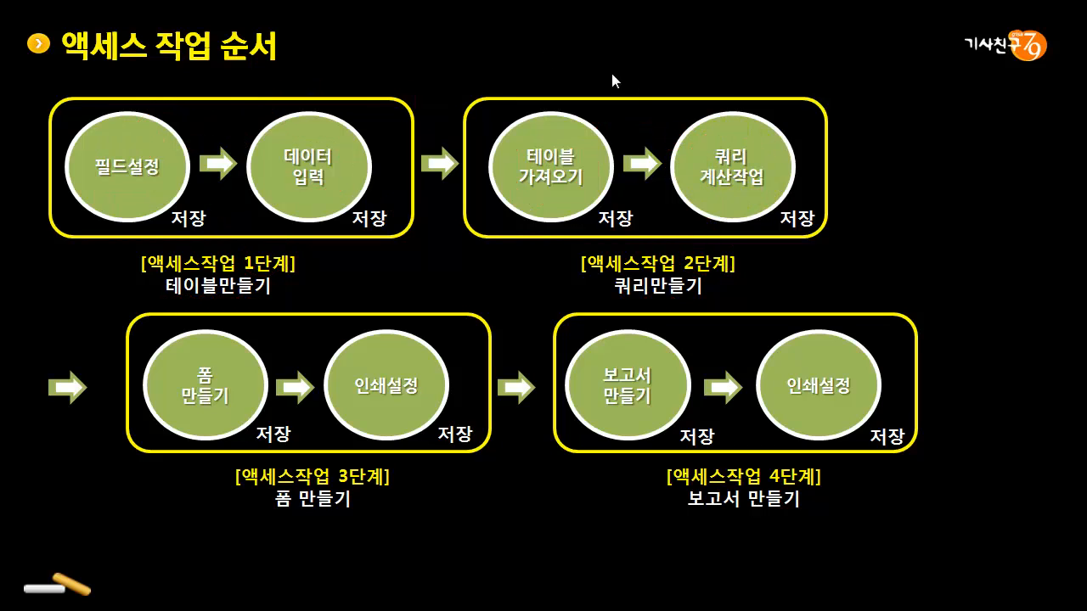
key(Right)
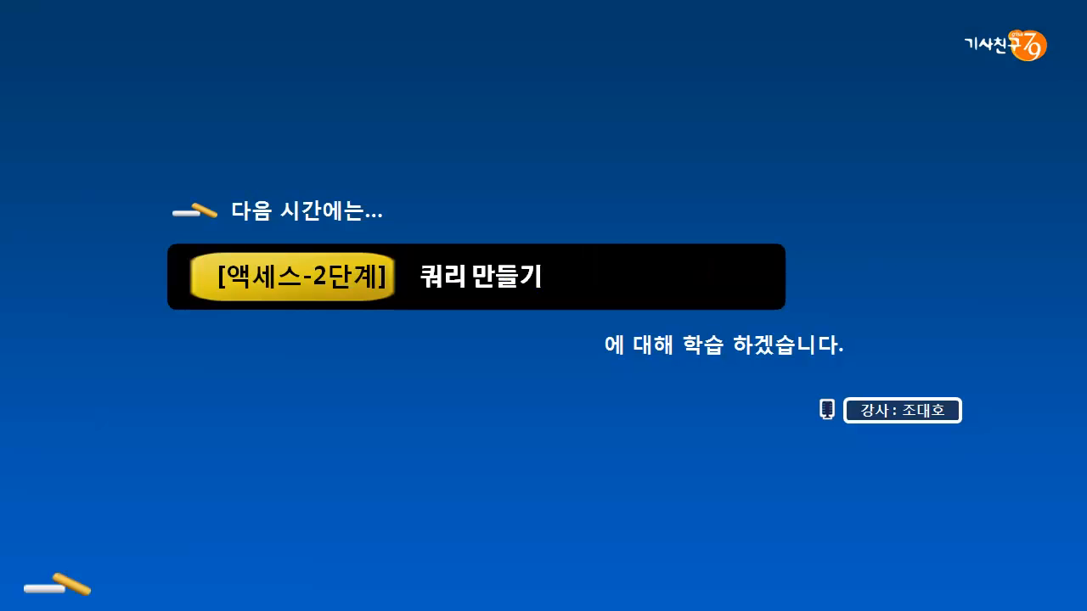